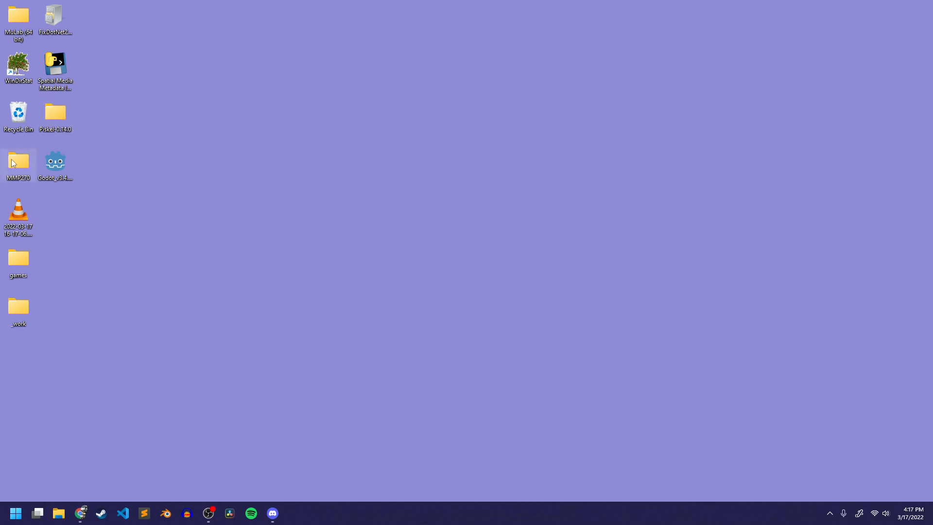
- Open the MMP270 folder and then its My Game project folder
double_click(19, 162)
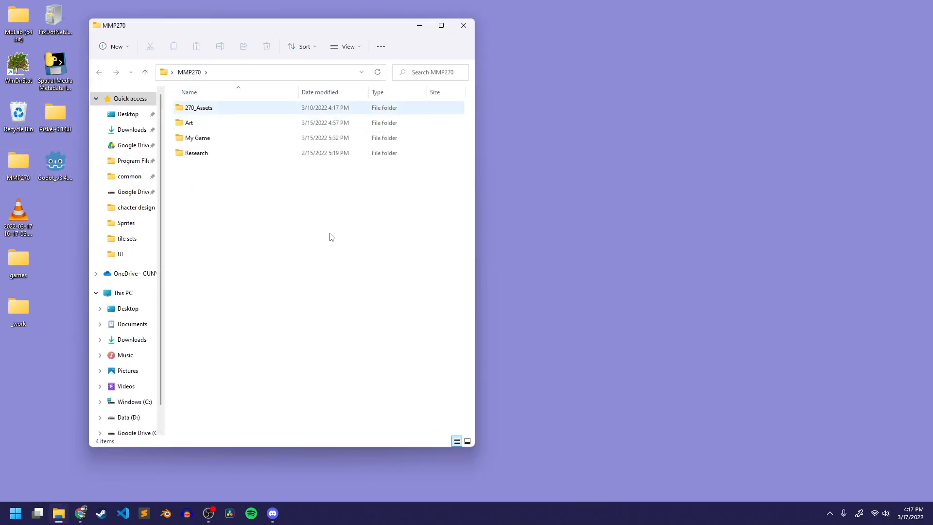
left_click(204, 140)
double_click(204, 139)
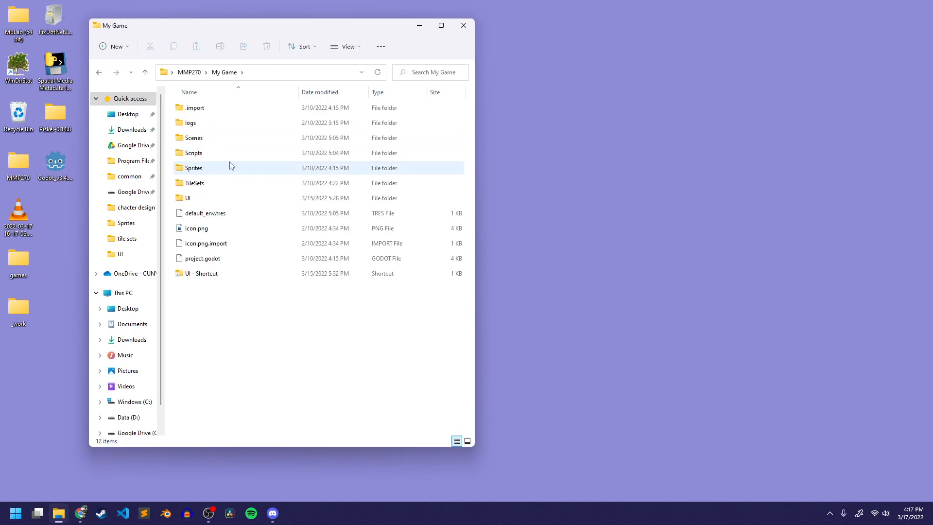
- Browse into the UI folder's ui_titles subfolder and view its sprites as large icons
double_click(204, 198)
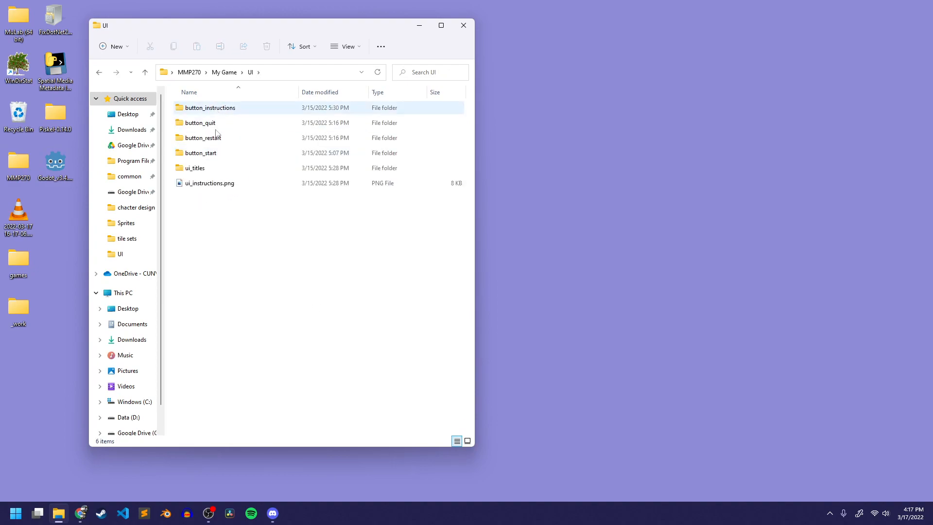
double_click(205, 167)
left_click(259, 122)
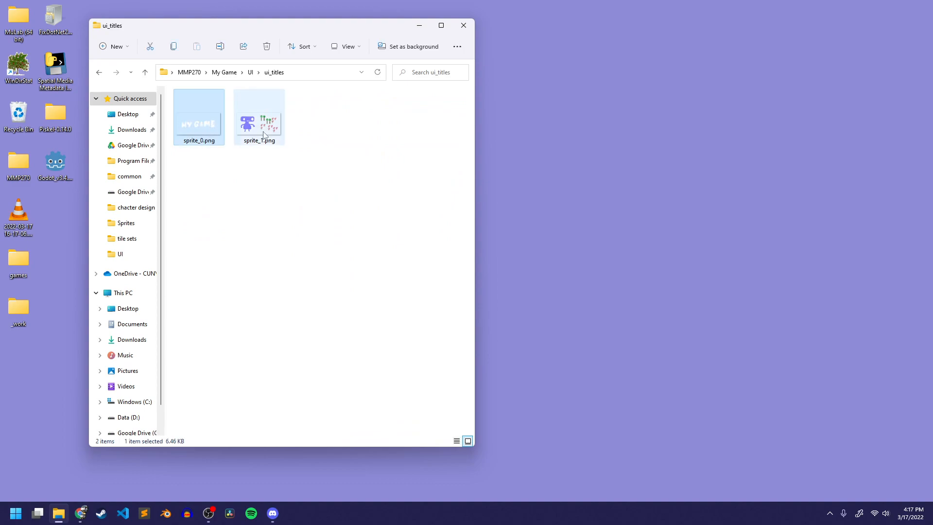
left_click(345, 46)
left_click(343, 69)
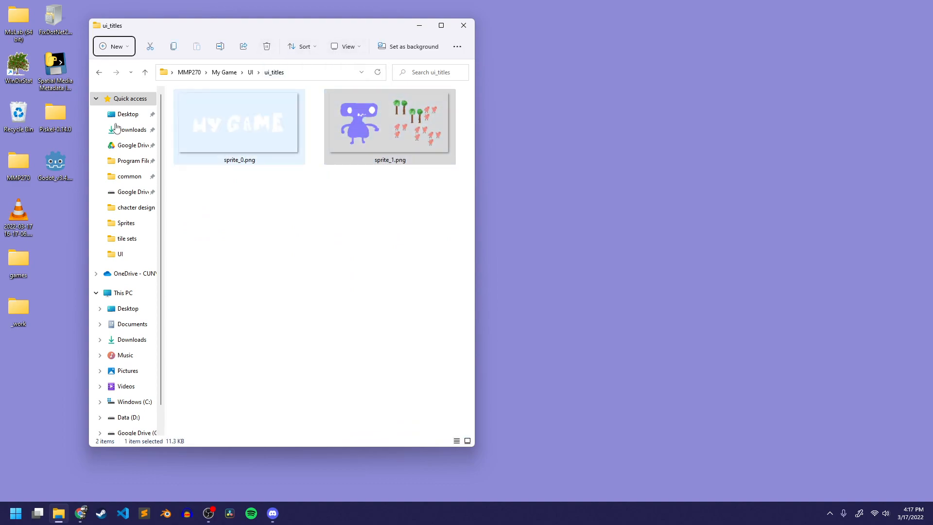
- Go back to the UI folder, view it with large icons, and open the button_instructions folder
left_click(251, 72)
left_click(231, 187)
left_click(345, 46)
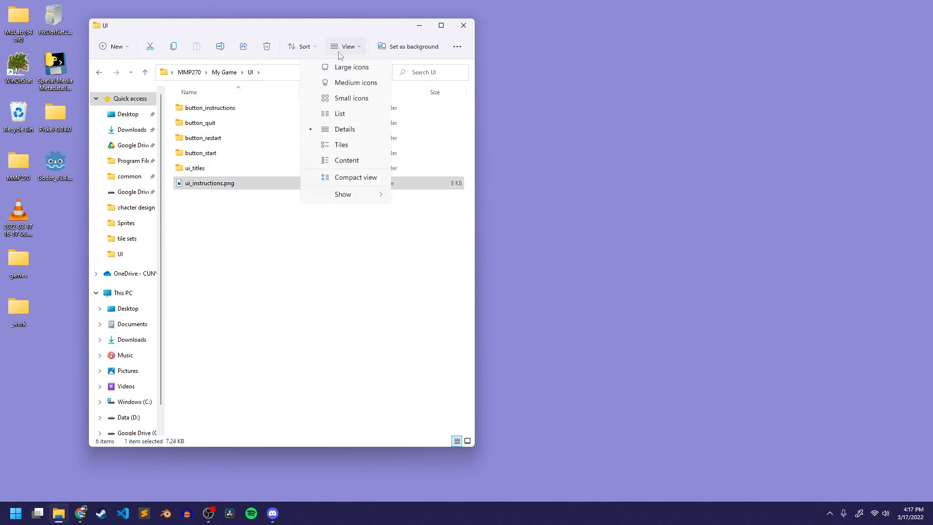
left_click(343, 70)
scroll(292, 258, "down", 2)
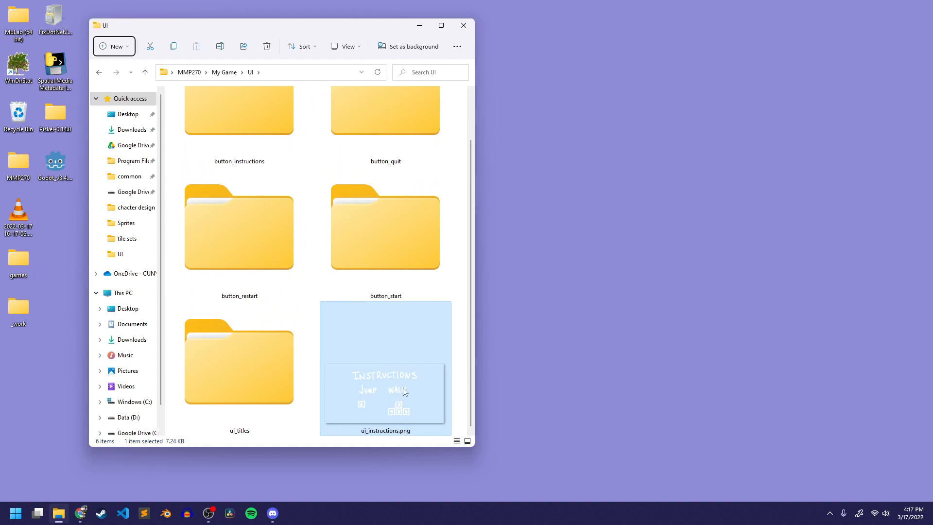
scroll(403, 387, "up", 2)
left_click(249, 138)
double_click(250, 141)
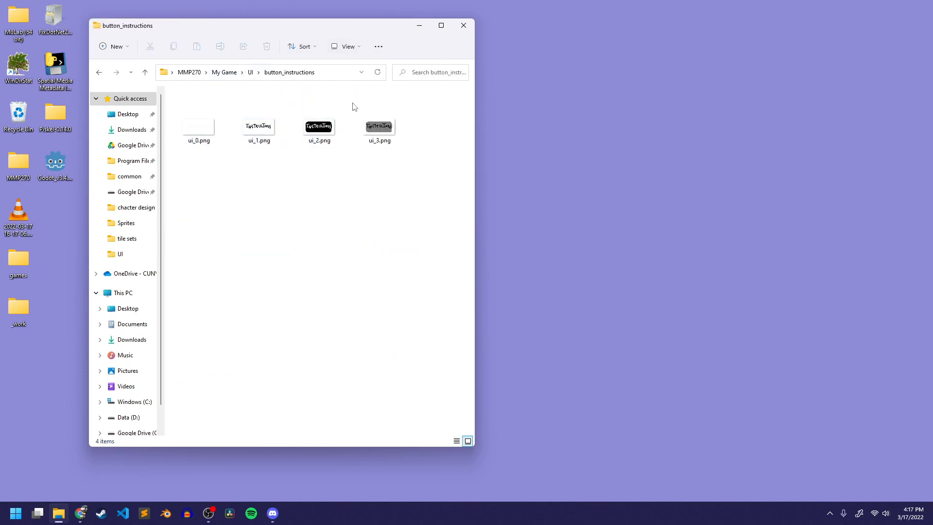
- Return to My Game and open project.godot with Godot Engine
left_click(225, 73)
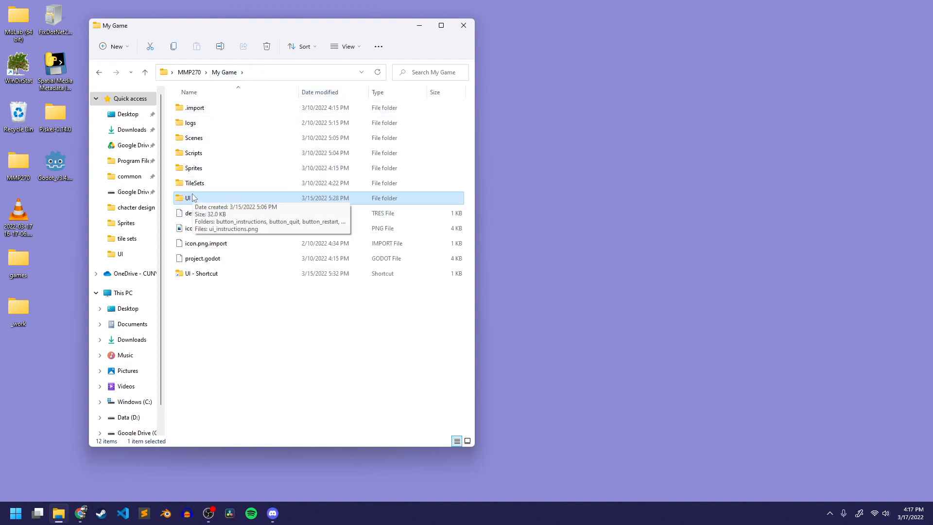
double_click(214, 262)
left_click(443, 173)
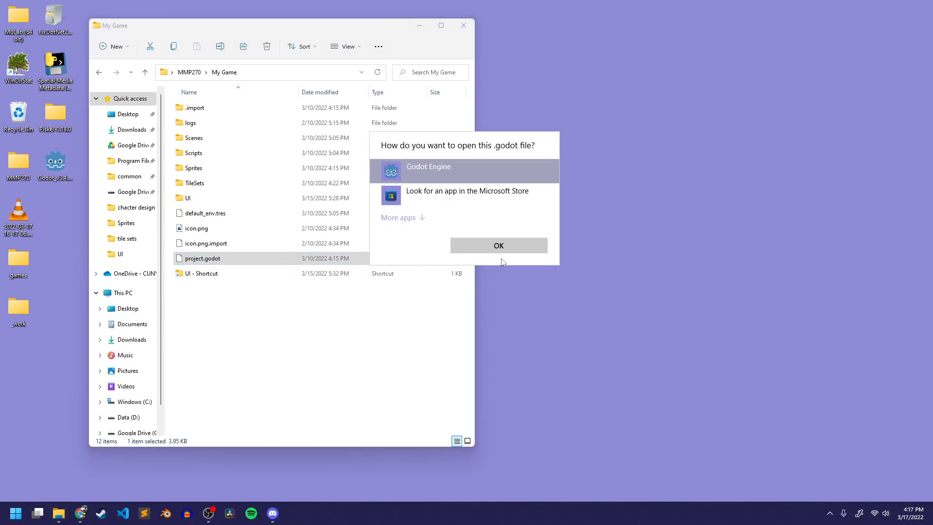
left_click(498, 246)
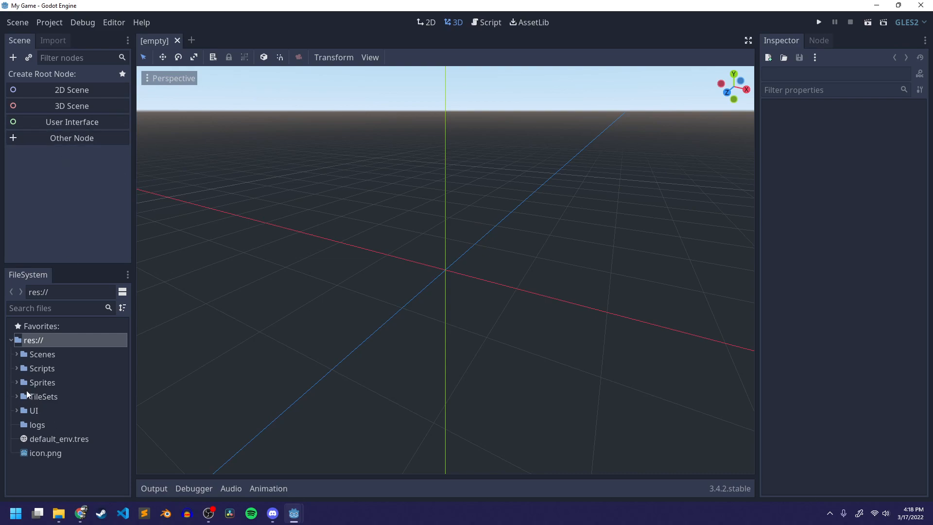
- Expand the Scenes folder and create a new scene in it named Menu
left_click(18, 358)
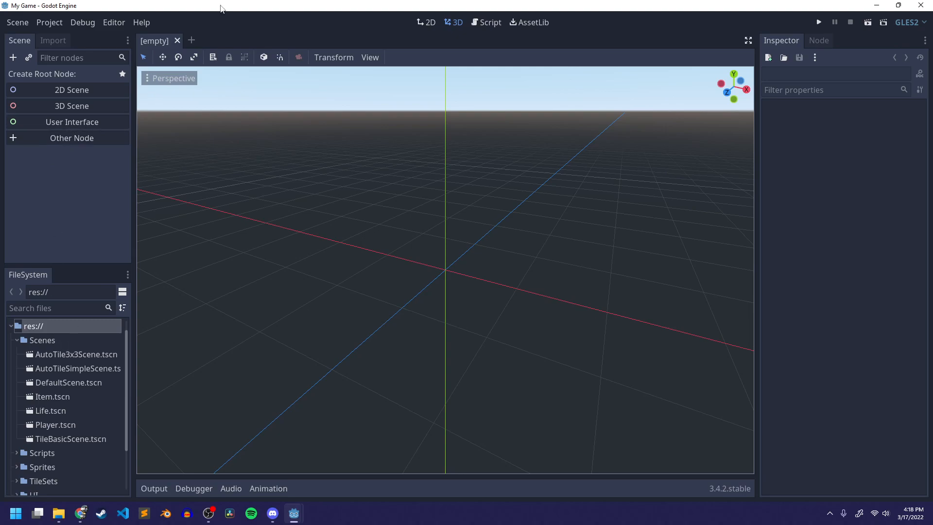
left_click(42, 341)
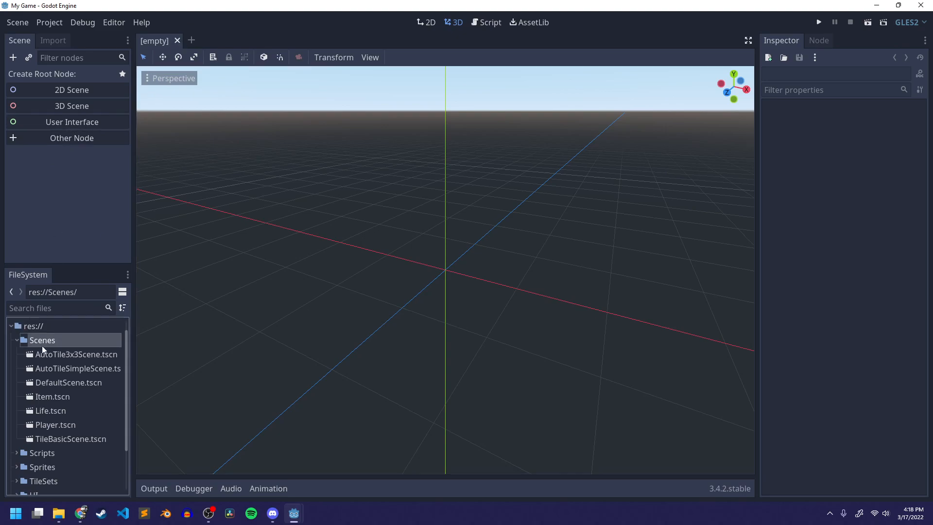
right_click(45, 340)
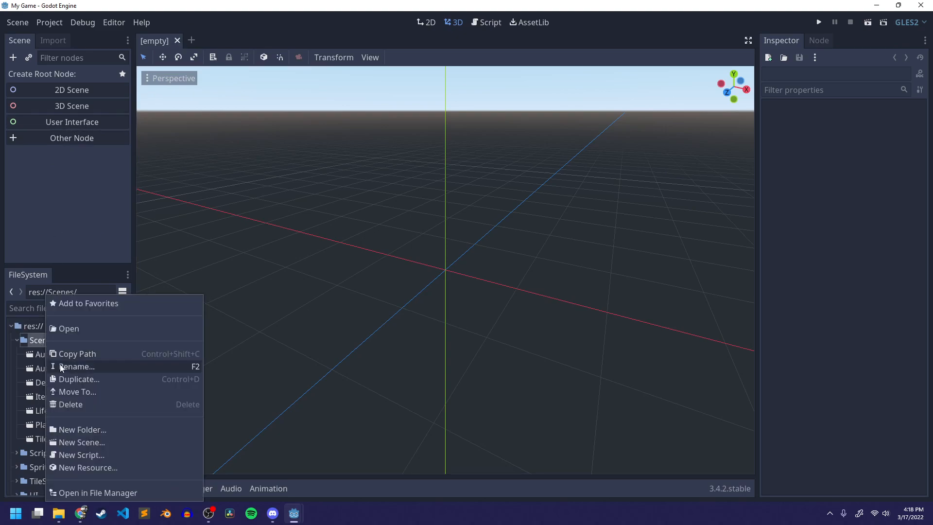
left_click(81, 443)
type("Menu")
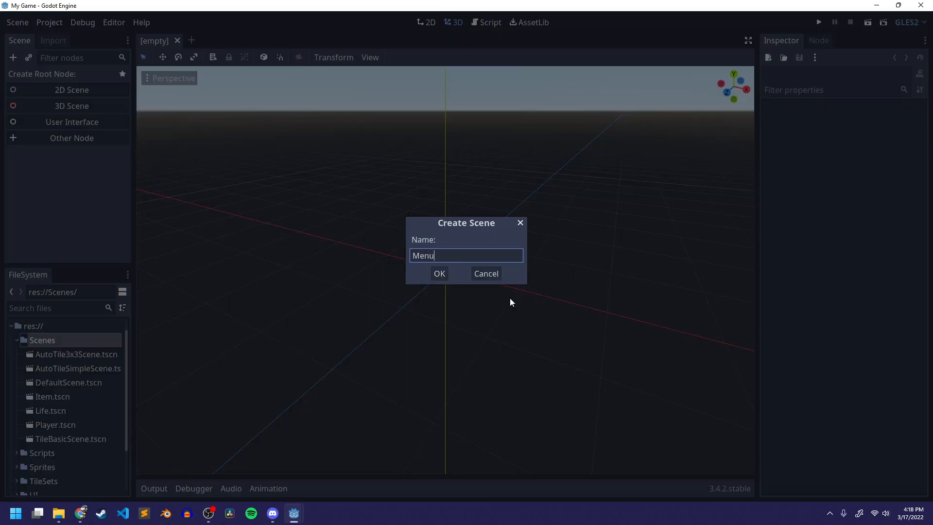
key("Return")
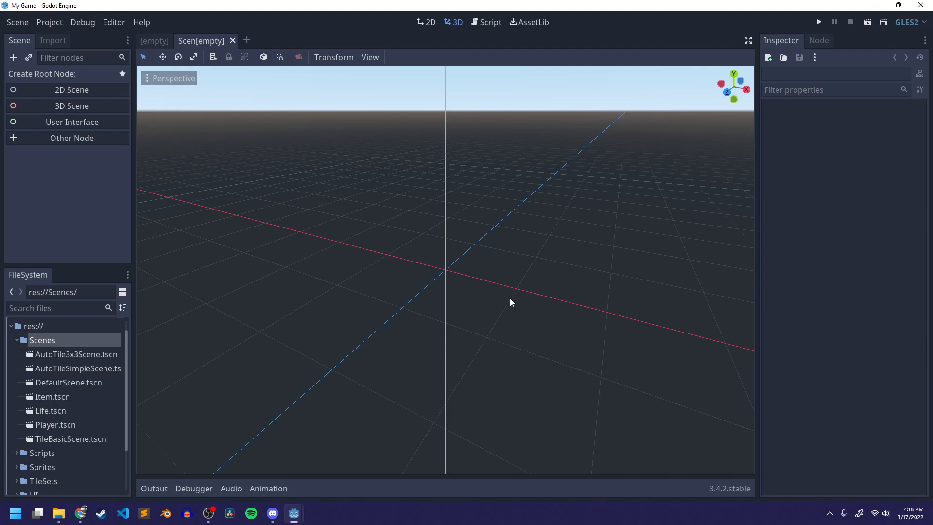
- Create a User Interface root node for the Menu scene
scroll(80, 406, "down", 3)
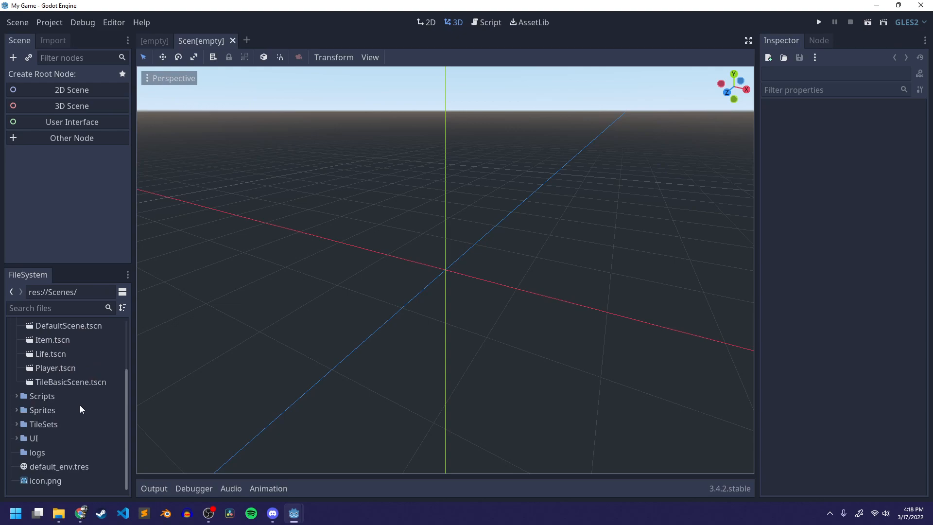
scroll(78, 370, "up", 3)
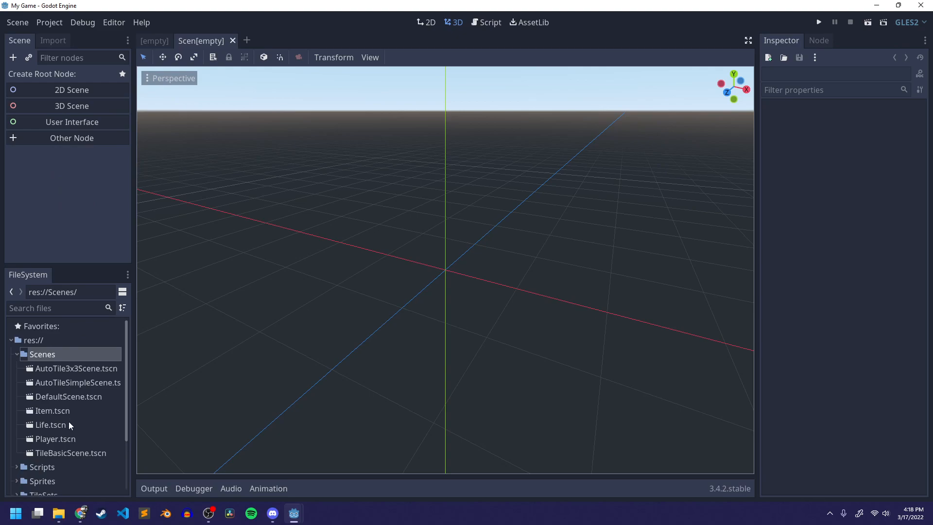
left_click(68, 122)
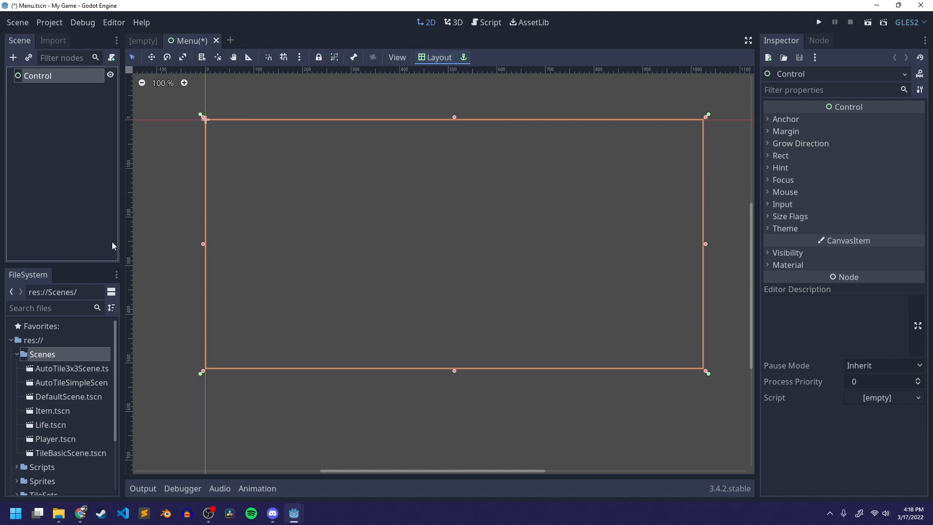
- Save the Menu scene and close the empty scene tab
key("ctrl+s")
left_click(52, 438)
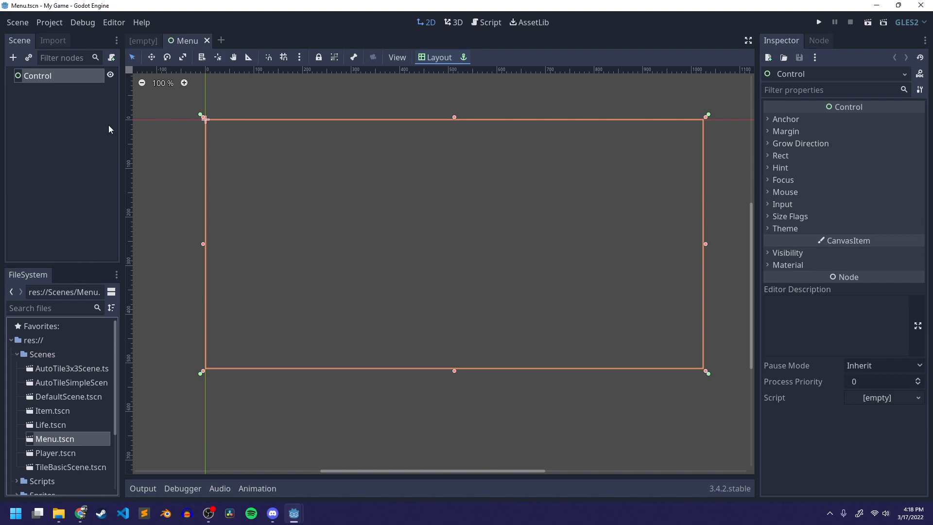
left_click(133, 43)
middle_click(146, 46)
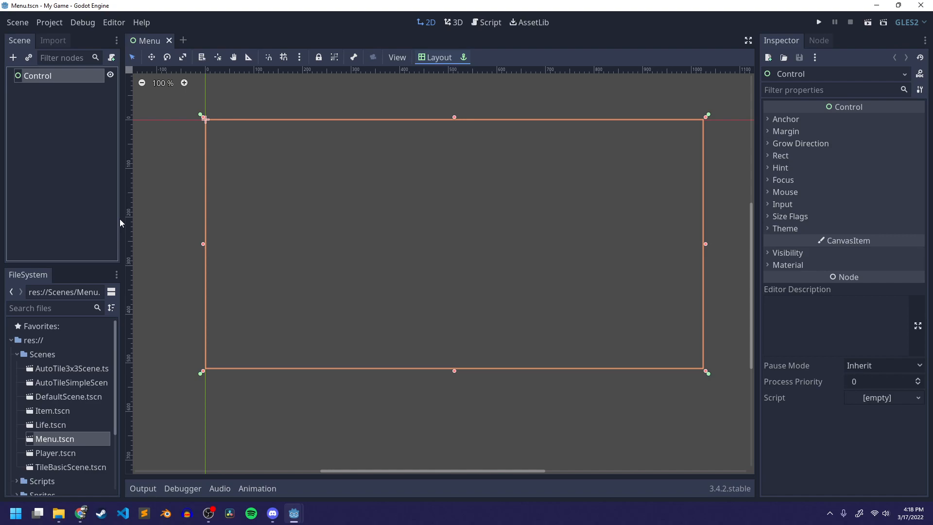
- Launch Epic Pen from the Start menu search
left_click(16, 513)
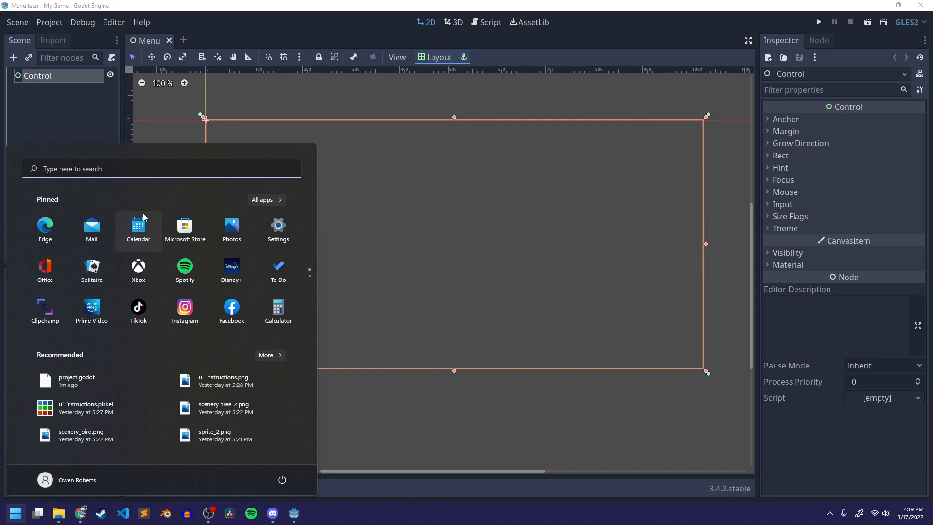
type("epic pen")
key("Return")
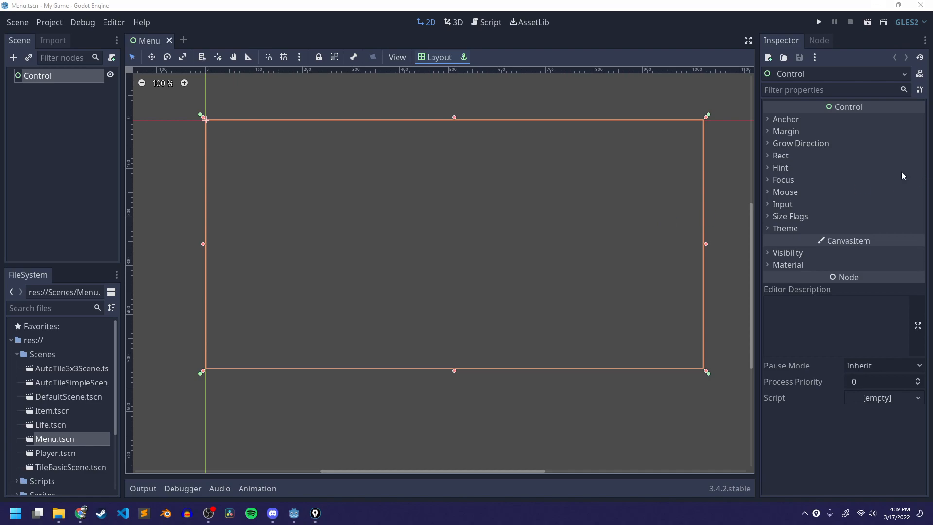
- Move the Epic Pen toolbar aside and sketch a magenta rectangle representing the screen in the middle of the Control area
left_click_drag(657, 84, 904, 79)
left_click(904, 128)
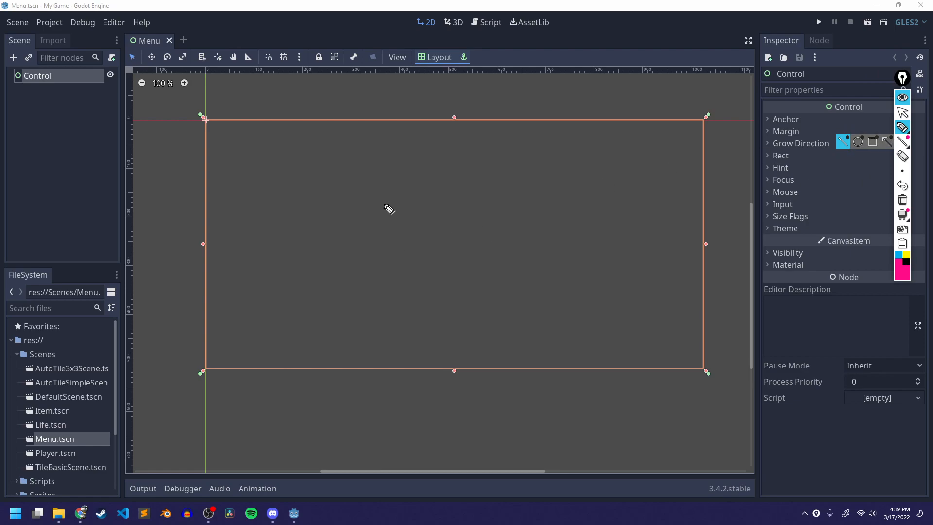
left_click_drag(362, 172, 370, 292)
mouse_move(363, 174)
left_mouse_down()
mouse_move(549, 173)
mouse_move(552, 243)
mouse_move(529, 291)
mouse_move(398, 296)
left_mouse_up()
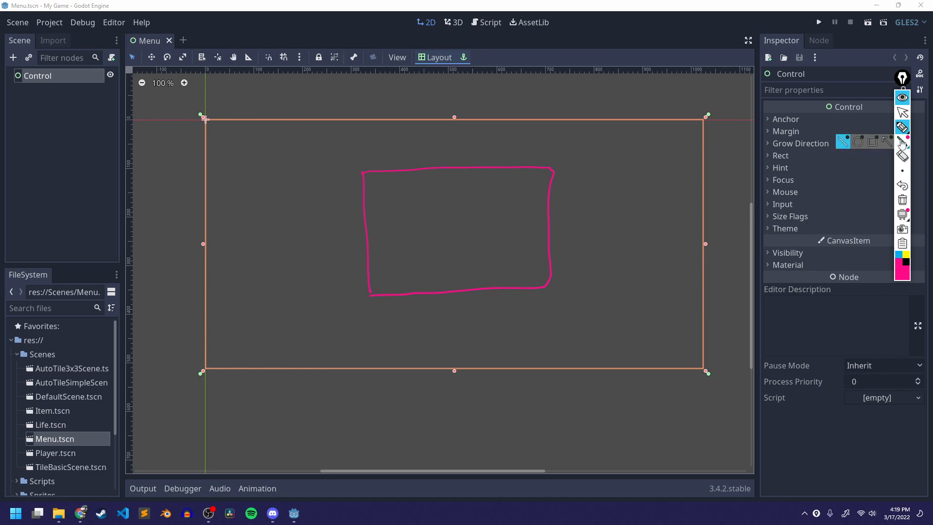
- Switch to yellow and sketch four small characters inside the magenta rectangle
left_click(905, 254)
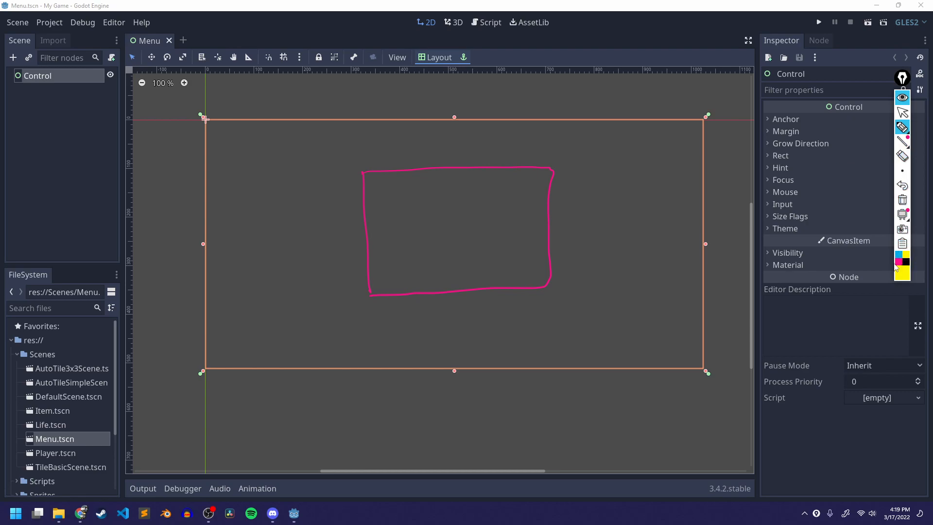
left_click_drag(388, 257, 396, 288)
mouse_move(514, 271)
left_mouse_down()
mouse_move(518, 264)
mouse_move(510, 279)
mouse_move(519, 283)
mouse_move(496, 271)
mouse_move(527, 267)
mouse_move(510, 256)
left_mouse_up()
left_click_drag(509, 244, 506, 258)
left_click_drag(514, 245, 515, 261)
mouse_move(526, 216)
left_mouse_down()
mouse_move(517, 189)
mouse_move(542, 190)
left_mouse_up()
mouse_move(399, 211)
left_mouse_down()
mouse_move(402, 191)
mouse_move(392, 187)
left_mouse_up()
left_click_drag(428, 212, 422, 195)
left_click_drag(422, 194, 418, 188)
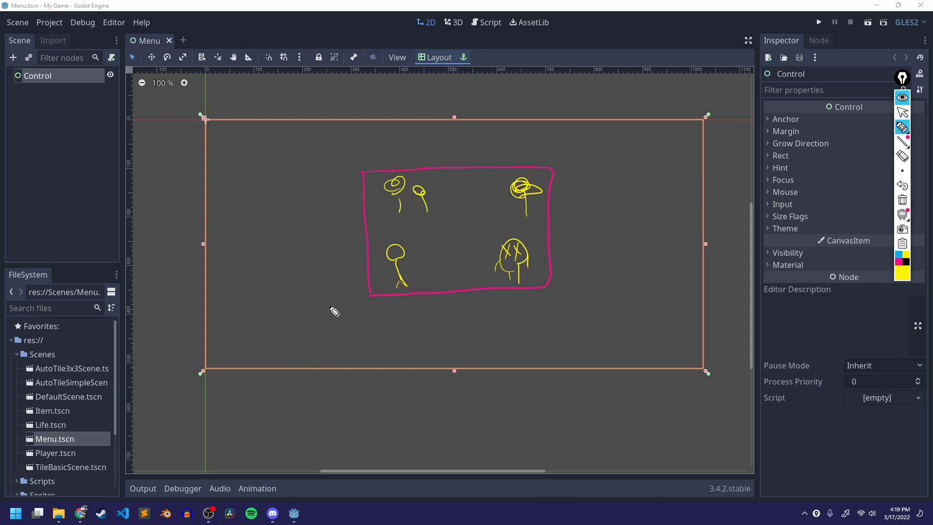
- Sketch more yellow characters outside the rectangle on the left, right and upper right, plus motion arrows beside one figure
left_click_drag(621, 262, 617, 273)
mouse_move(628, 260)
left_mouse_down()
mouse_move(633, 275)
mouse_move(639, 264)
left_mouse_up()
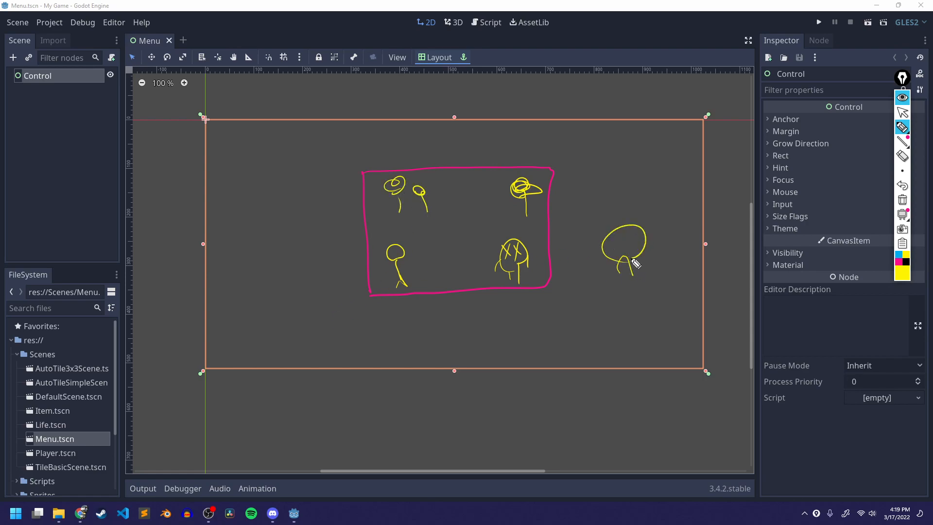
left_click_drag(612, 234, 622, 247)
left_click_drag(621, 233, 614, 248)
left_click_drag(632, 235, 635, 247)
left_click_drag(235, 298, 266, 294)
mouse_move(267, 282)
left_mouse_down()
mouse_move(260, 251)
mouse_move(258, 278)
mouse_move(246, 267)
left_mouse_up()
left_click_drag(238, 261, 235, 278)
left_click_drag(245, 258, 260, 267)
left_click_drag(254, 257, 250, 271)
mouse_move(241, 217)
left_mouse_down()
mouse_move(235, 181)
mouse_move(224, 184)
left_mouse_up()
left_click_drag(294, 220, 294, 236)
mouse_move(291, 184)
left_mouse_down()
mouse_move(286, 199)
mouse_move(309, 194)
left_mouse_up()
left_click_drag(272, 206, 309, 196)
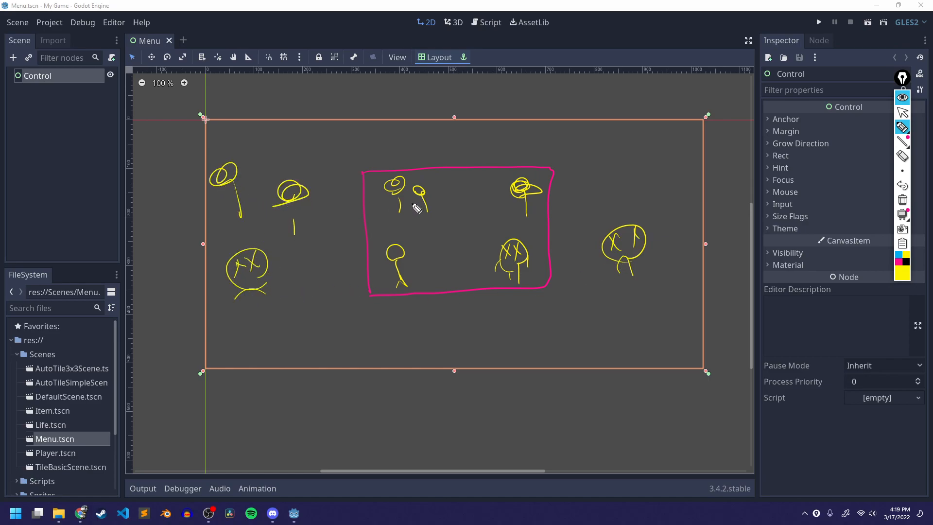
mouse_move(673, 236)
left_mouse_down()
mouse_move(666, 187)
mouse_move(682, 179)
left_mouse_up()
mouse_move(697, 194)
left_mouse_down()
mouse_move(707, 179)
mouse_move(700, 192)
left_mouse_up()
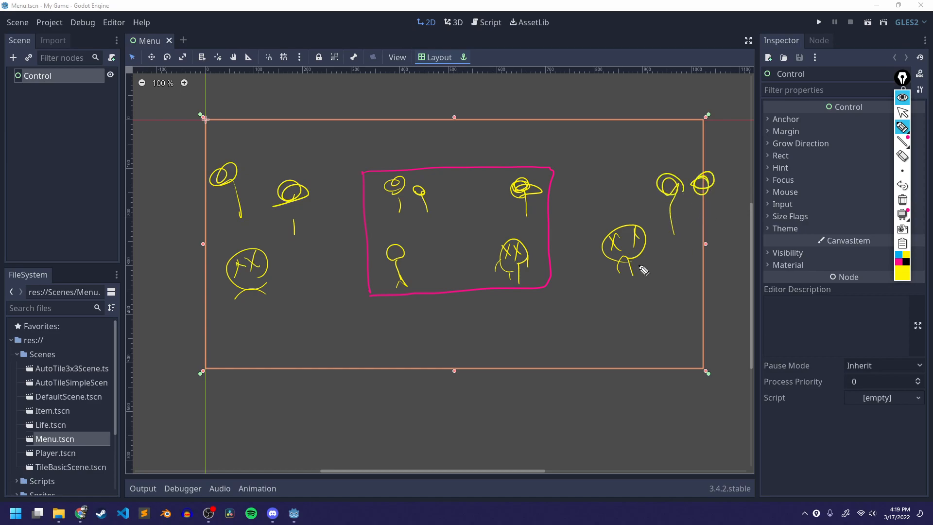
mouse_move(403, 266)
left_mouse_down()
mouse_move(388, 275)
mouse_move(430, 265)
mouse_move(373, 272)
left_mouse_up()
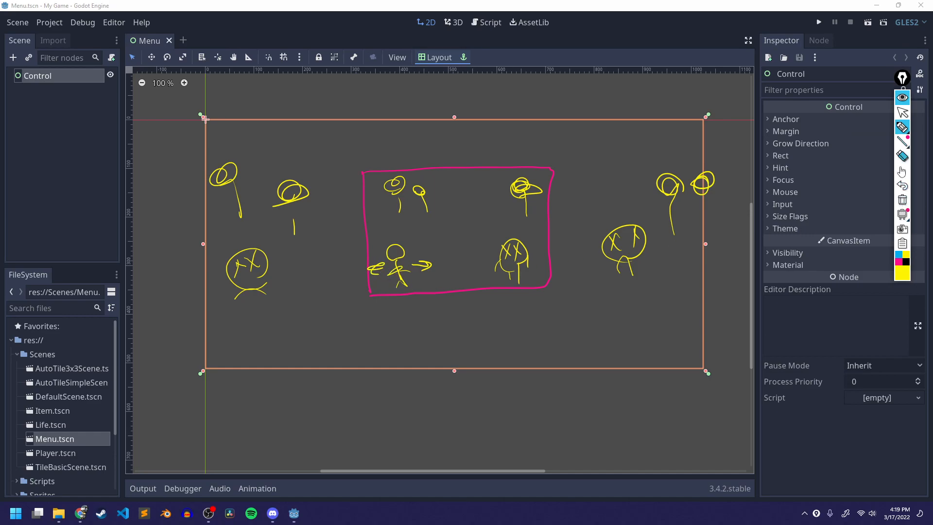
- Switch to magenta and draw arrows pointing outward from all four sides of the rectangle
left_click(898, 262)
left_click_drag(555, 224, 579, 224)
left_click_drag(570, 232, 574, 220)
left_click_drag(348, 223, 329, 241)
left_click_drag(473, 158, 479, 138)
left_click_drag(483, 146, 467, 152)
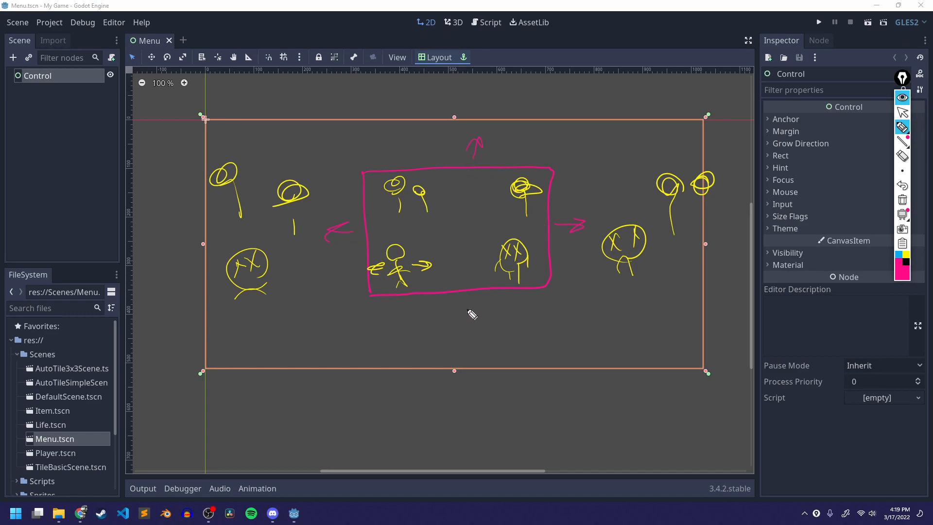
left_click_drag(468, 322, 469, 328)
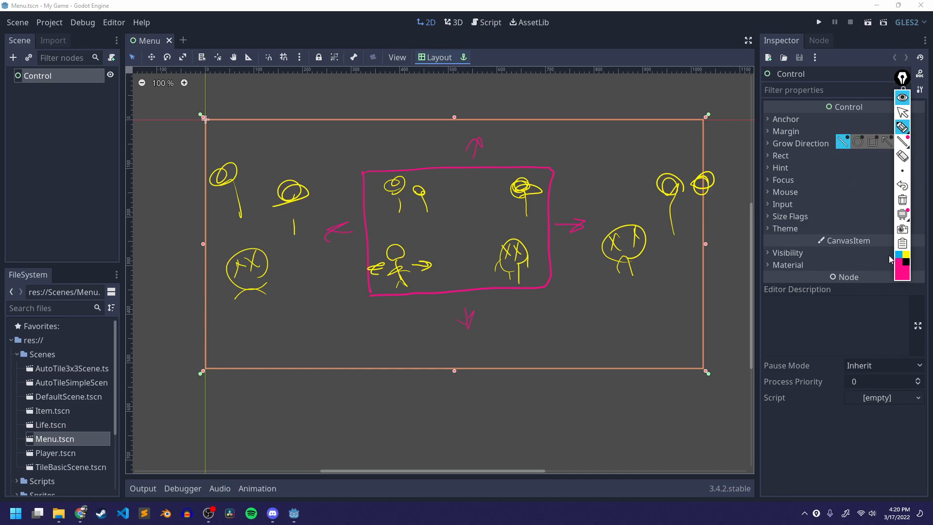
- Switch to blue and write short labels above the two top characters inside the rectangle
left_click(898, 259)
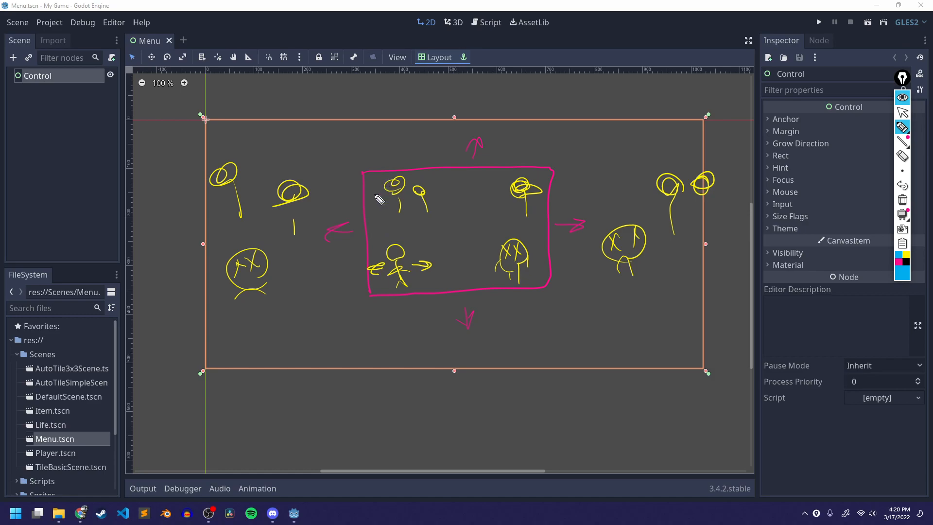
left_click_drag(374, 188, 413, 176)
left_click_drag(517, 177, 542, 175)
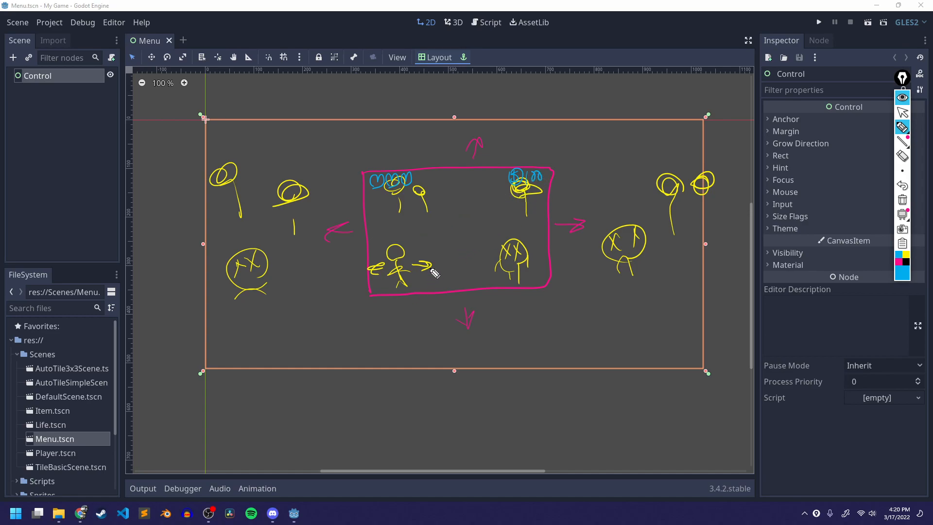
- Scribble a blue box over the lower-left character and outline the magenta rectangle in blue
mouse_move(416, 260)
left_mouse_down()
mouse_move(392, 271)
mouse_move(406, 273)
mouse_move(394, 278)
mouse_move(399, 267)
left_mouse_up()
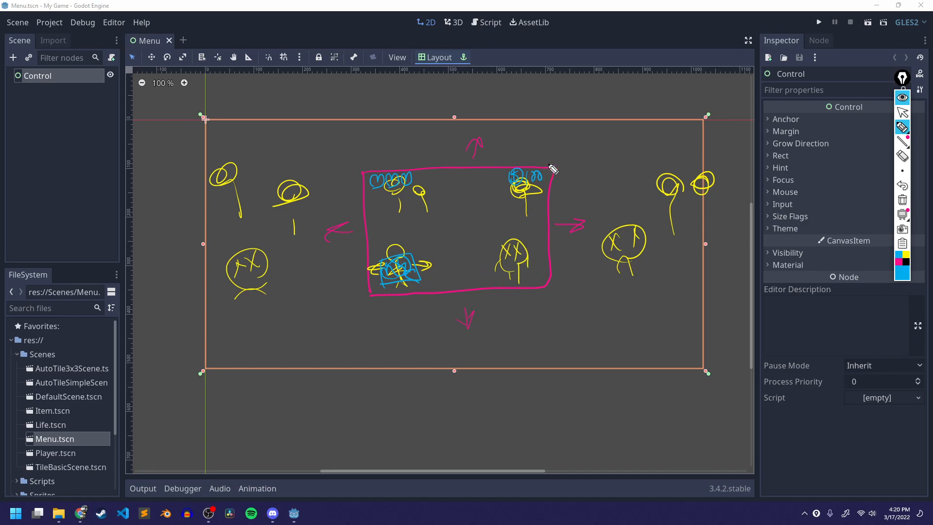
mouse_move(363, 172)
left_mouse_down()
mouse_move(371, 225)
mouse_move(410, 291)
mouse_move(551, 287)
mouse_move(552, 197)
mouse_move(503, 170)
mouse_move(376, 173)
mouse_move(373, 292)
left_mouse_up()
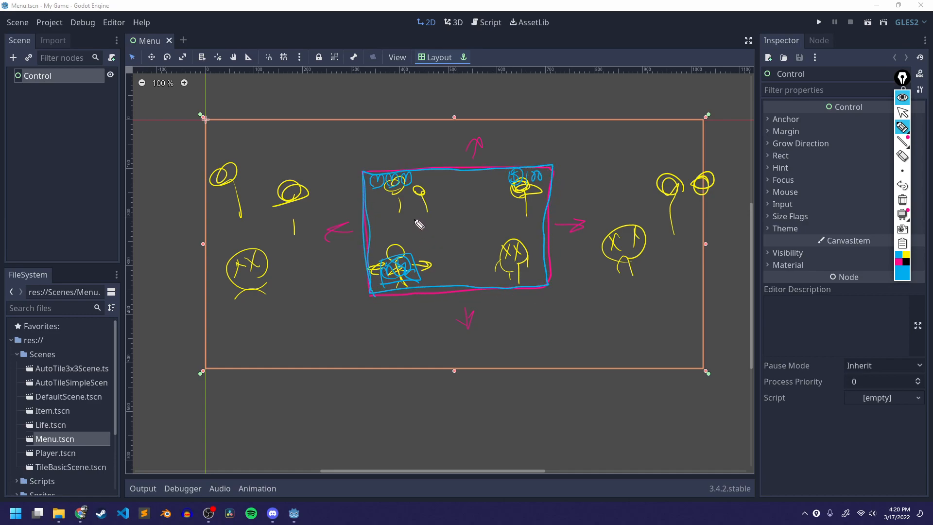
- Add a yellow figure left of the rectangle, enclose the left-side characters in a magenta outline, then clear all annotations
left_click(906, 256)
mouse_move(322, 256)
left_mouse_down()
mouse_move(309, 275)
mouse_move(324, 305)
left_mouse_up()
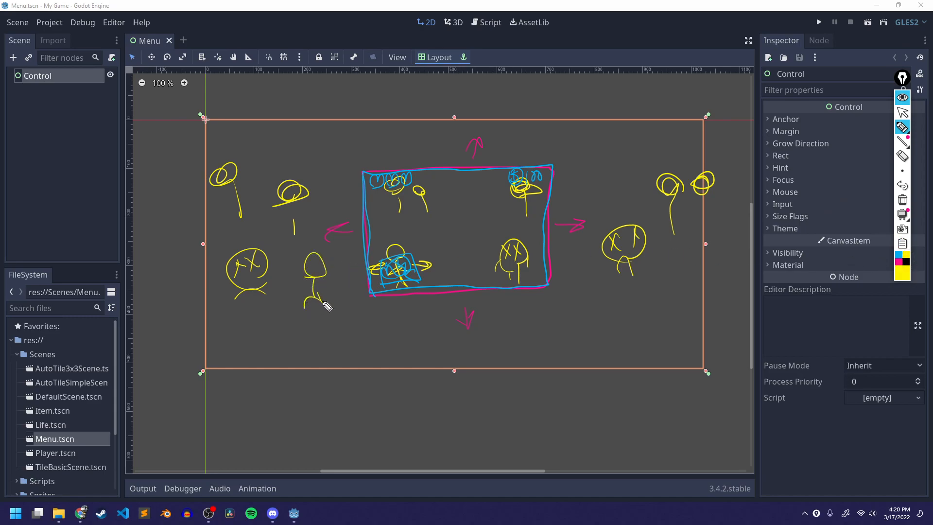
left_click(898, 262)
mouse_move(256, 305)
left_mouse_down()
mouse_move(409, 230)
mouse_move(273, 189)
mouse_move(258, 310)
left_mouse_up()
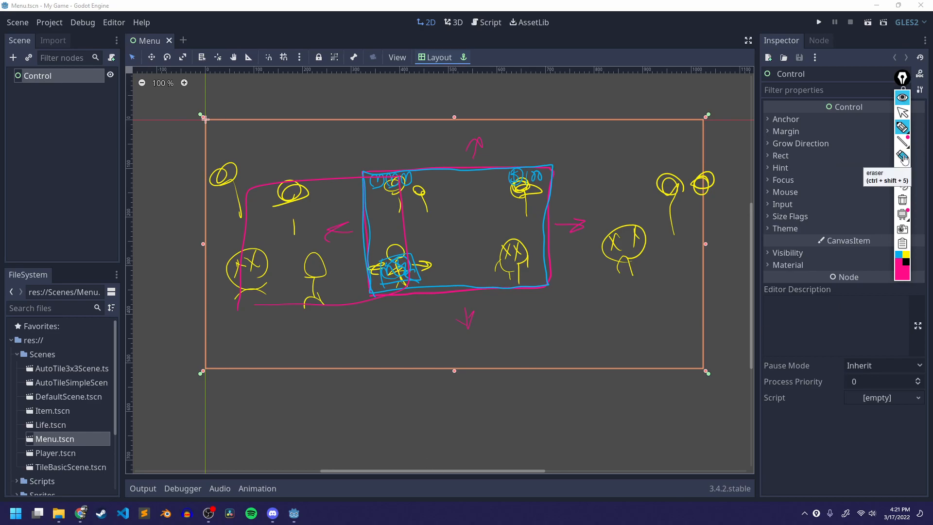
left_click(903, 200)
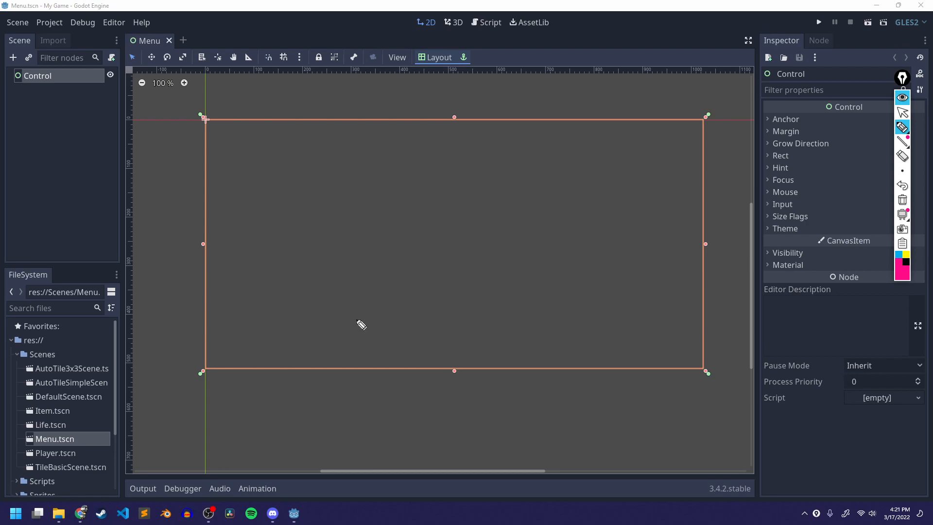
- Sketch a magenta screen rectangle with yellow figures inside and beside it, frame it in a larger magenta outline, then clear all annotations
mouse_move(367, 175)
left_mouse_down()
mouse_move(366, 217)
mouse_move(524, 180)
mouse_move(373, 281)
mouse_move(400, 271)
mouse_move(386, 221)
mouse_move(401, 245)
mouse_move(383, 242)
left_mouse_up()
left_click(907, 255)
mouse_move(640, 181)
left_mouse_down()
mouse_move(641, 173)
mouse_move(643, 231)
left_mouse_up()
mouse_move(290, 196)
left_mouse_down()
mouse_move(276, 173)
mouse_move(300, 260)
mouse_move(310, 262)
left_mouse_up()
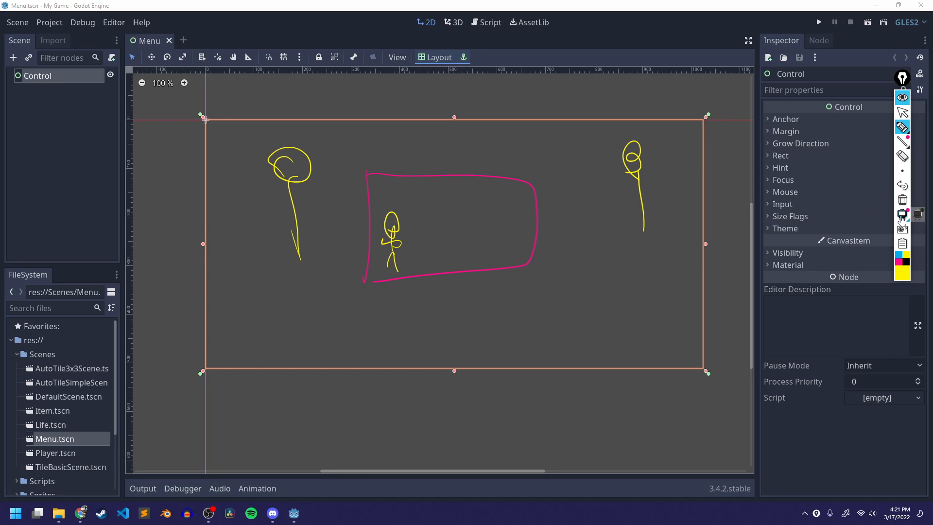
left_click(898, 261)
mouse_move(341, 143)
left_mouse_down()
mouse_move(503, 140)
mouse_move(611, 290)
mouse_move(301, 313)
mouse_move(317, 137)
left_mouse_up()
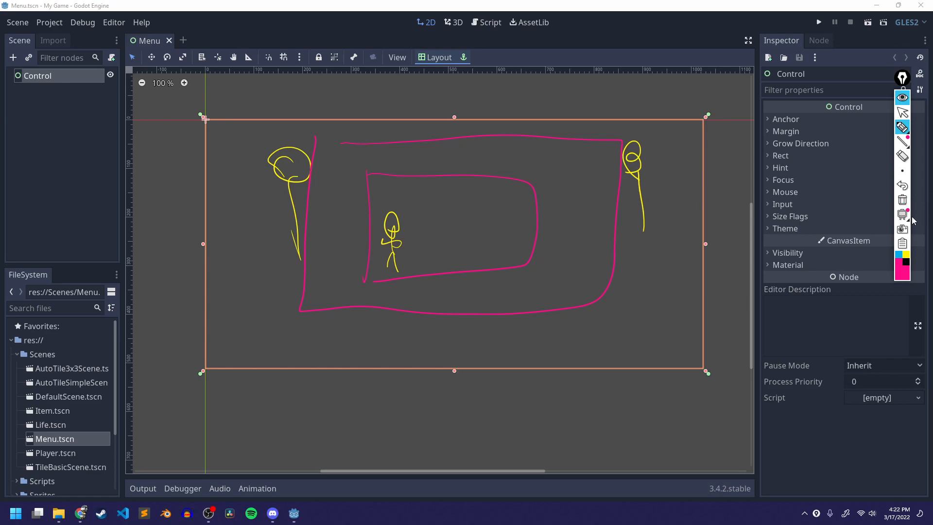
left_click(902, 200)
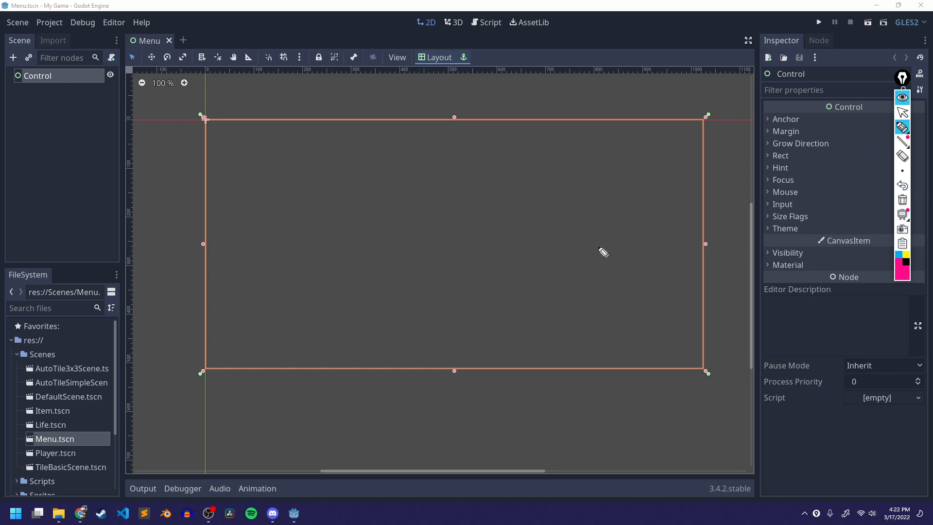
- Switch to blue and circle the canvas centre and three of its corner handles
left_click(899, 254)
left_click_drag(443, 225, 440, 240)
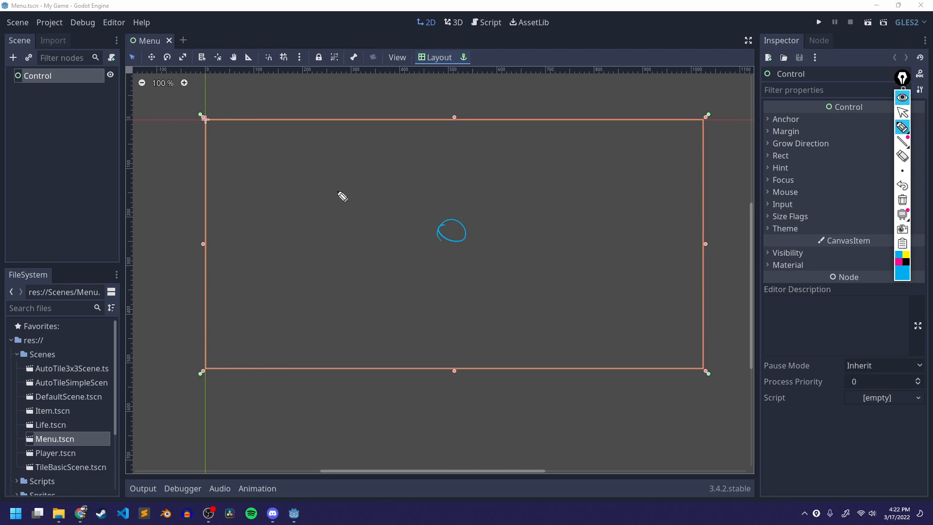
mouse_move(213, 136)
left_mouse_down()
mouse_move(217, 115)
mouse_move(208, 136)
left_mouse_up()
left_click_drag(216, 372, 210, 365)
left_click_drag(707, 117, 695, 138)
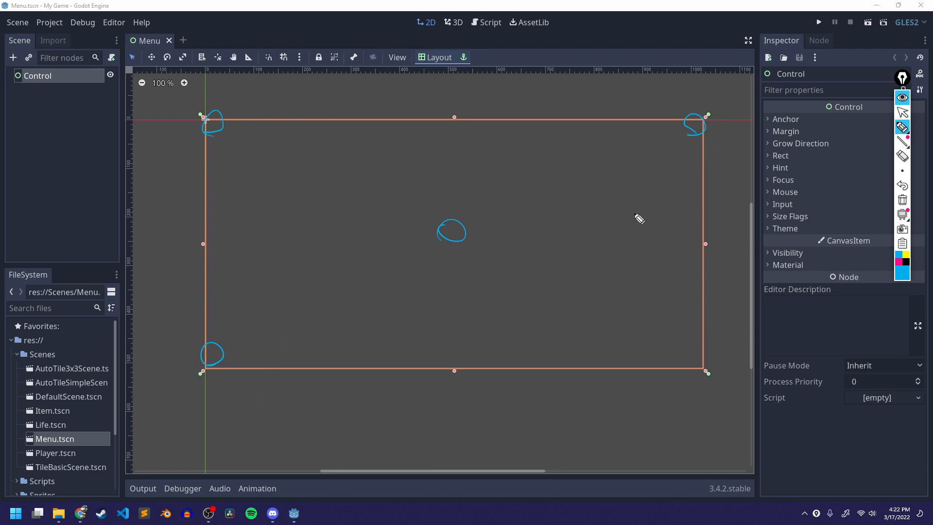
- Trace the canvas border in blue, mark boxes at the top and bottom centre handles, then clear all annotations
left_click_drag(207, 130, 266, 139)
mouse_move(198, 112)
left_mouse_down()
mouse_move(224, 367)
mouse_move(709, 366)
mouse_move(715, 147)
mouse_move(562, 123)
mouse_move(208, 128)
left_mouse_up()
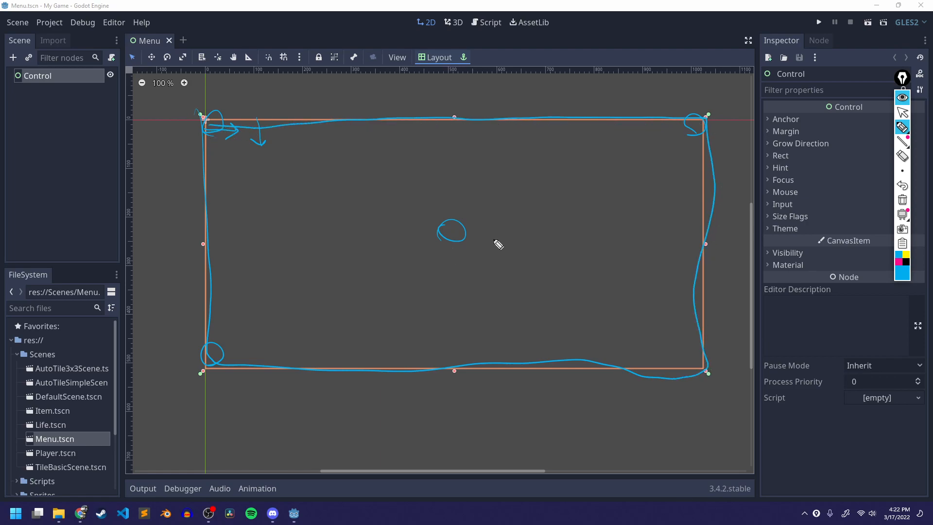
mouse_move(433, 131)
left_mouse_down()
mouse_move(497, 152)
mouse_move(434, 158)
left_mouse_up()
mouse_move(455, 368)
left_mouse_down()
mouse_move(486, 350)
mouse_move(445, 368)
left_mouse_up()
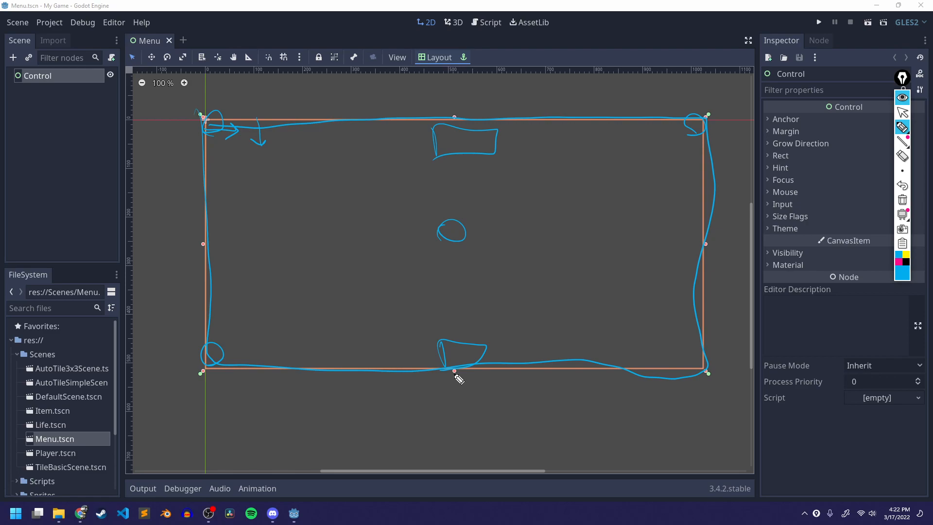
left_click(902, 200)
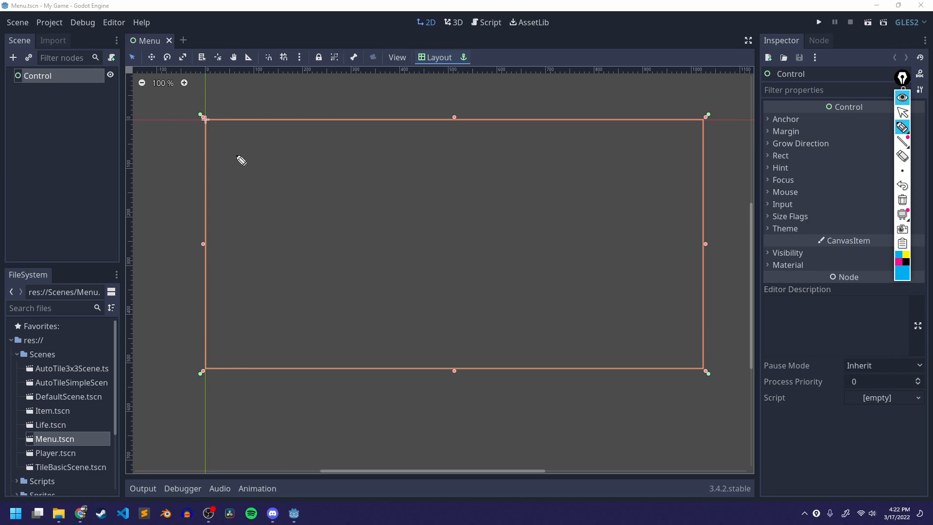
- Exit annotation mode and rename the root Control node to Menu
key("Escape")
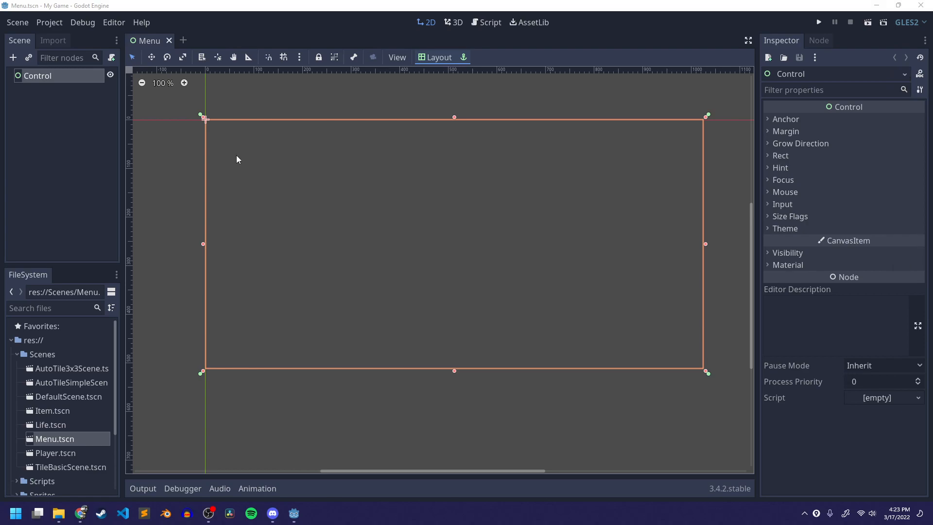
left_click(55, 116)
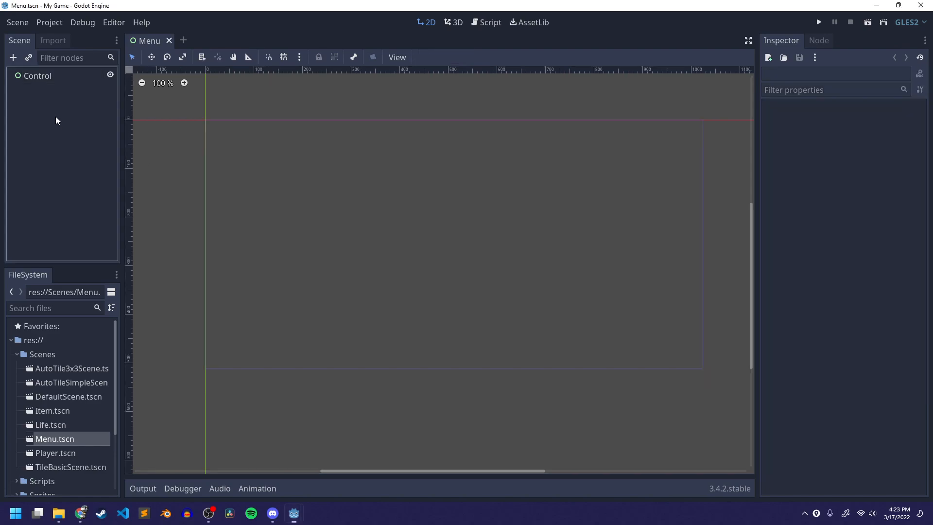
left_click(56, 77)
double_click(43, 76)
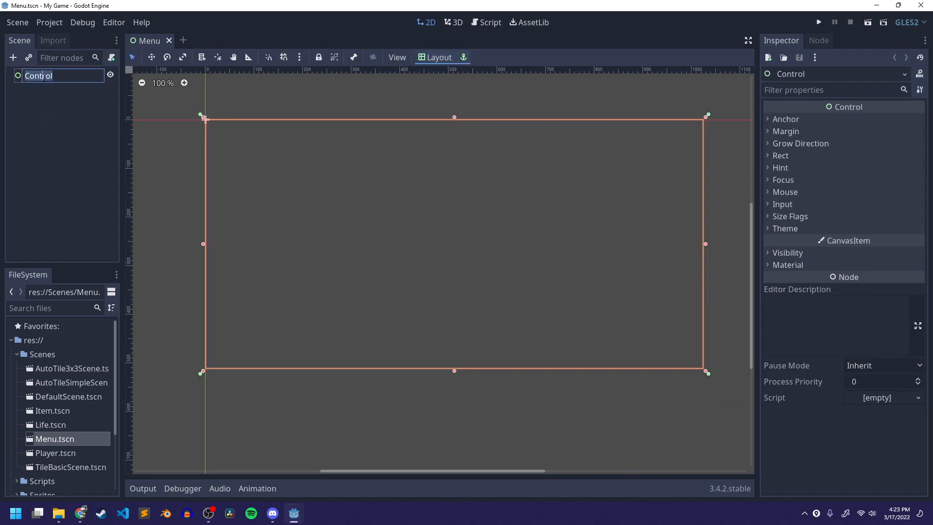
type("Menu")
key("Return")
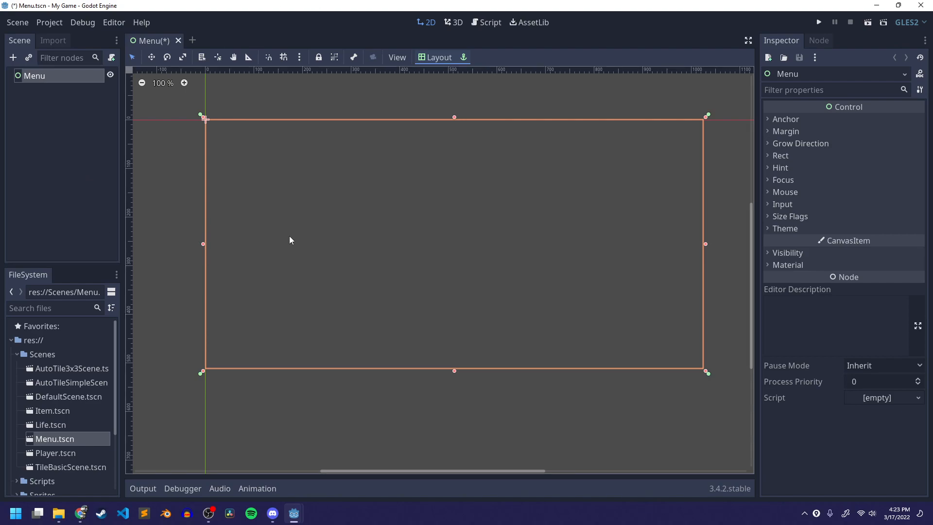
- Add a CenterContainer child node under the Menu node
left_click(33, 135)
left_click(43, 77)
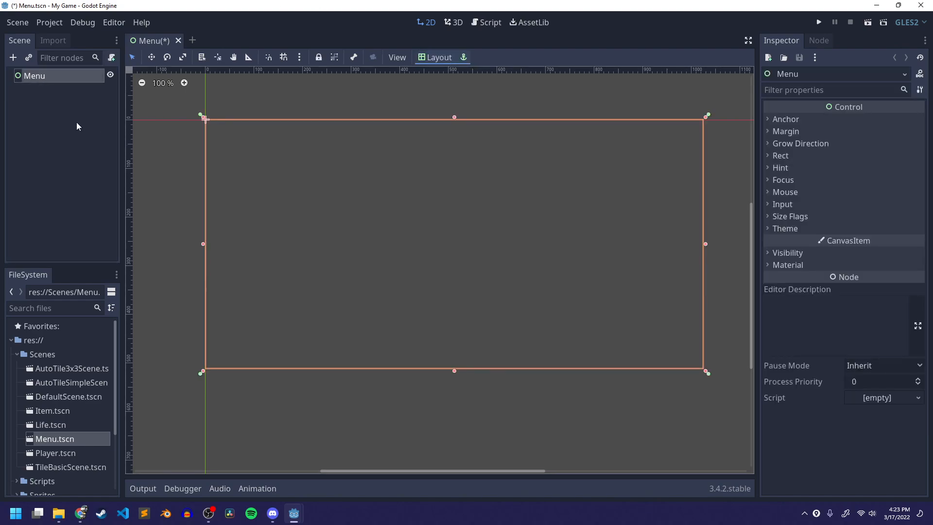
right_click(40, 74)
left_click(74, 84)
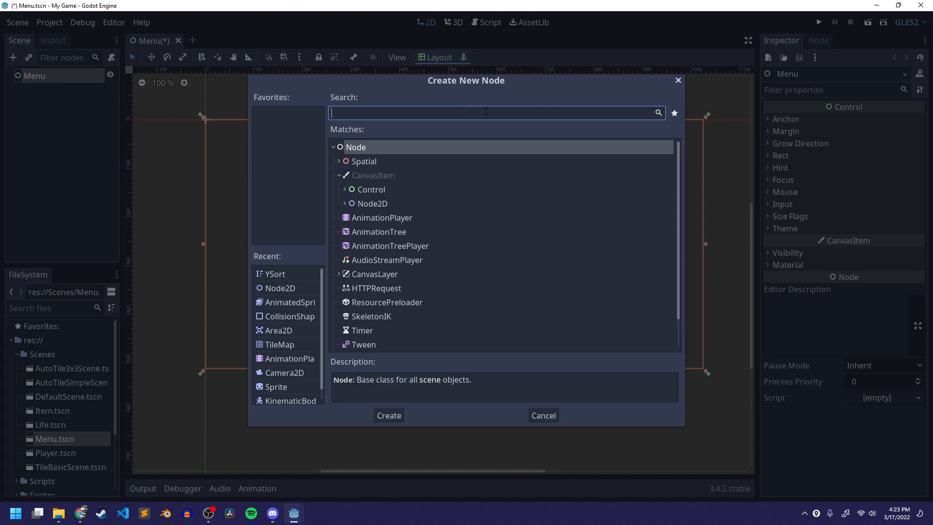
left_click(383, 190)
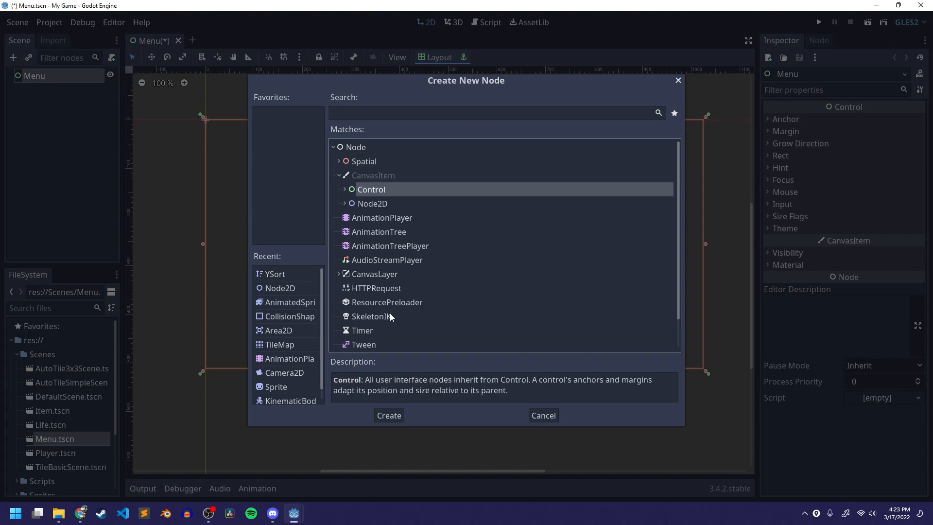
left_click(344, 190)
scroll(450, 224, "down", 5)
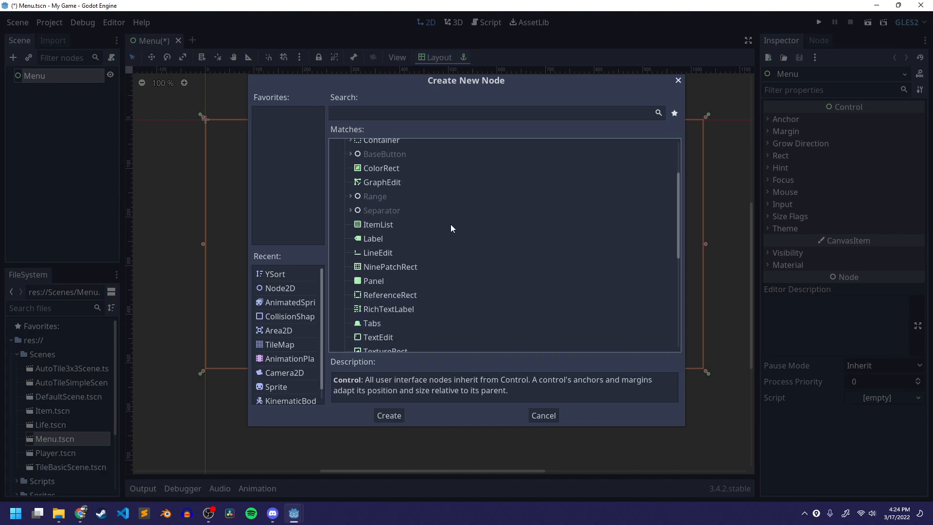
scroll(450, 223, "up", 5)
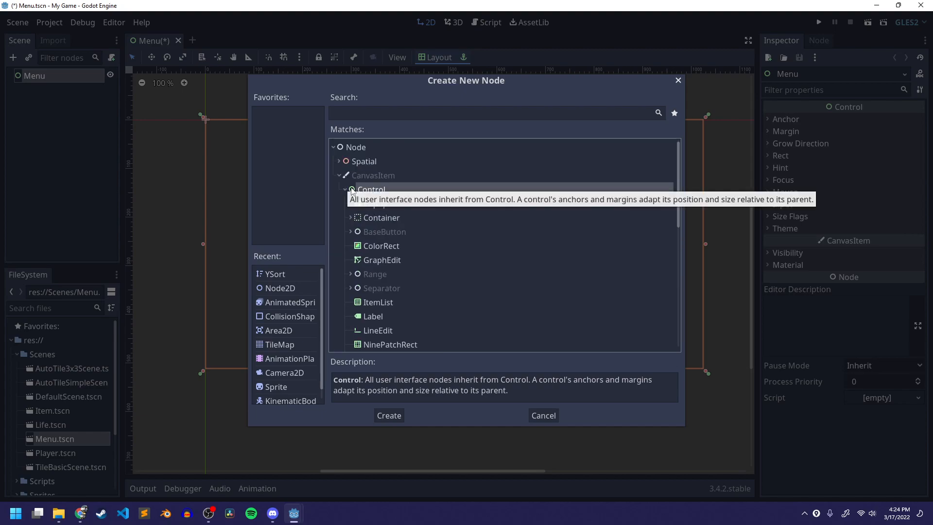
left_click(351, 217)
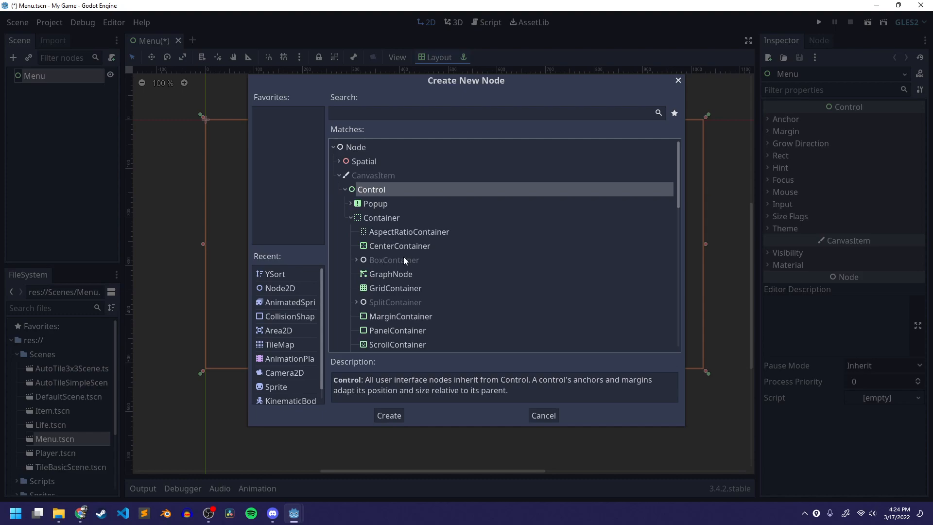
scroll(401, 213, "down", 1)
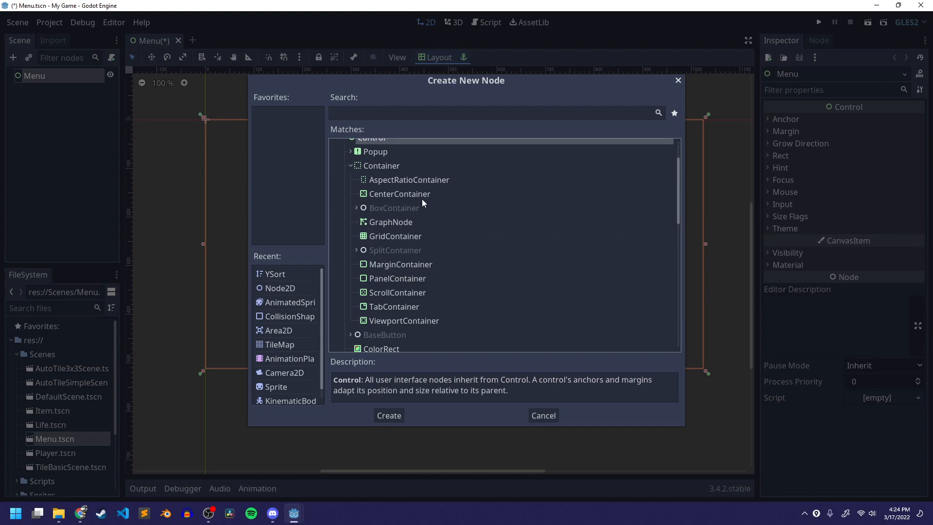
left_click(381, 196)
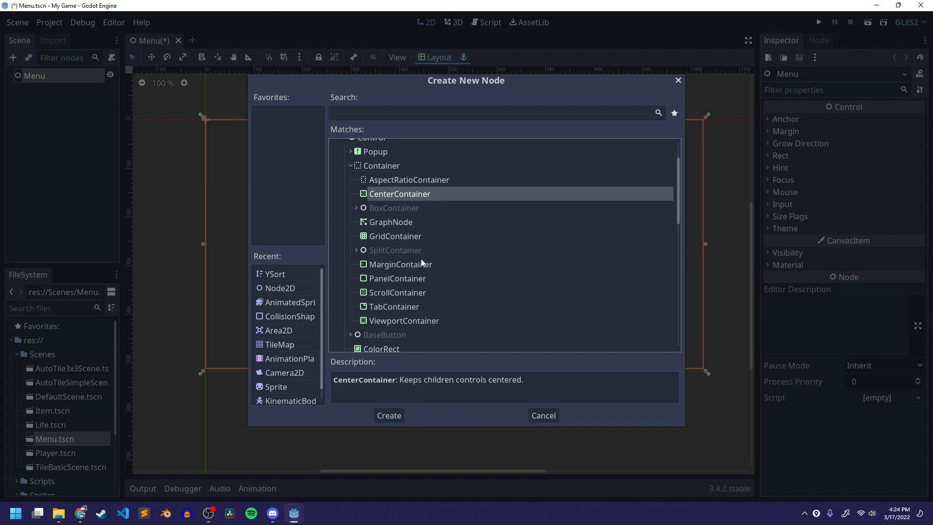
left_click(398, 416)
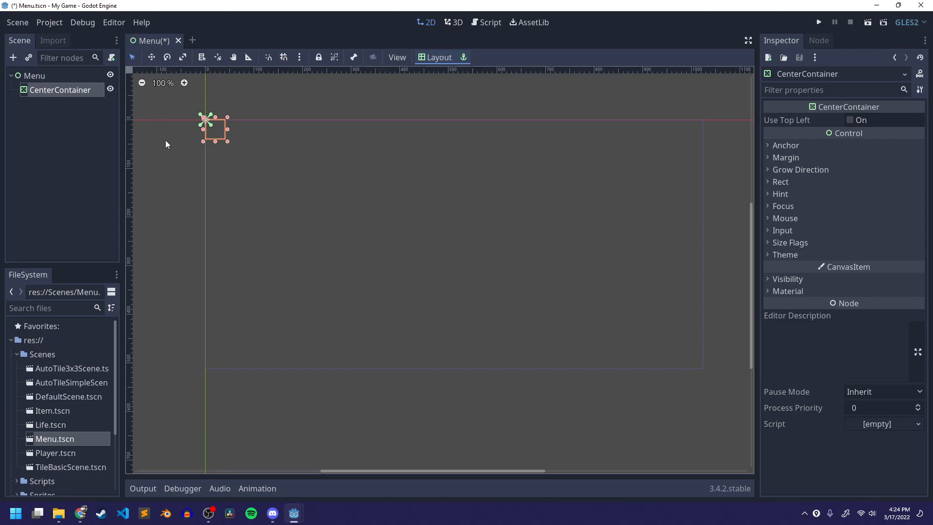
- Try moving the CenterContainer's anchor handles and inspect its Anchor and Margin properties, returning the anchors to the corner
scroll(389, 276, "up", 6)
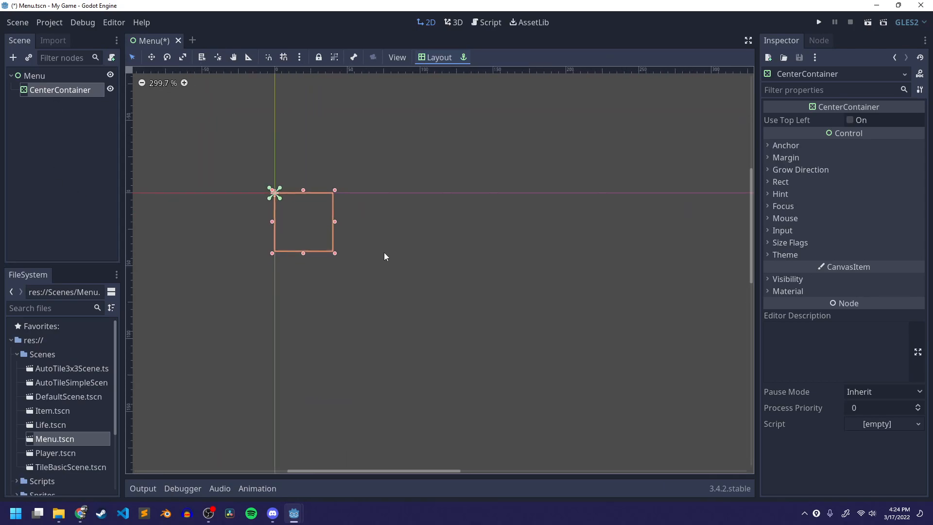
scroll(477, 188, "up", 3)
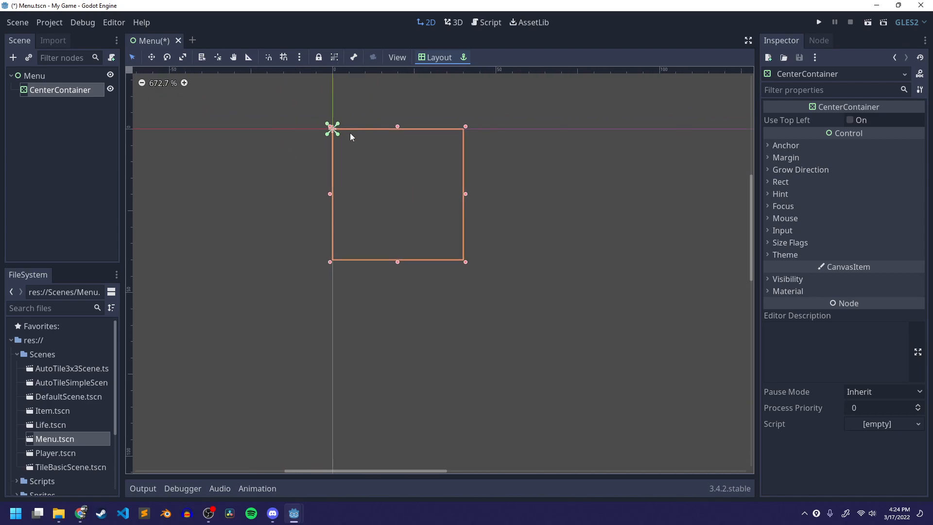
left_click_drag(338, 135, 386, 165)
left_click(818, 146)
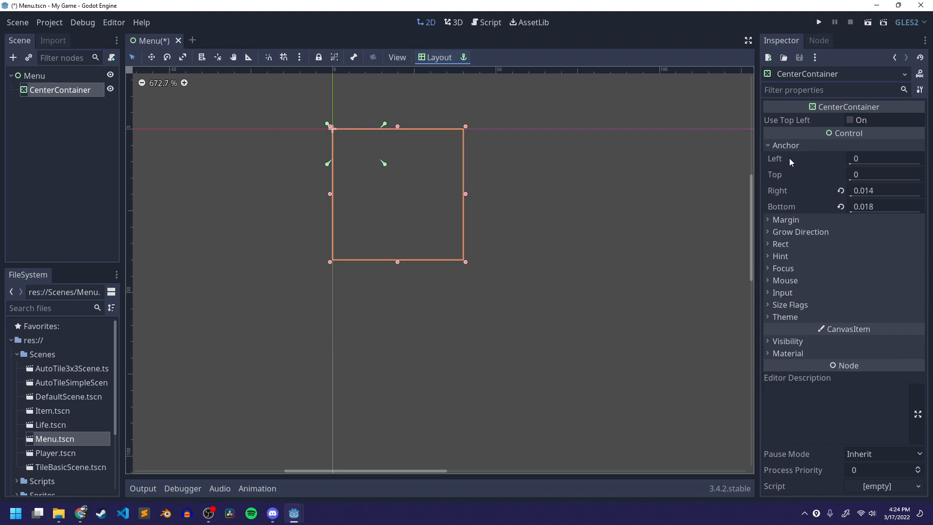
left_click(795, 144)
left_click(797, 158)
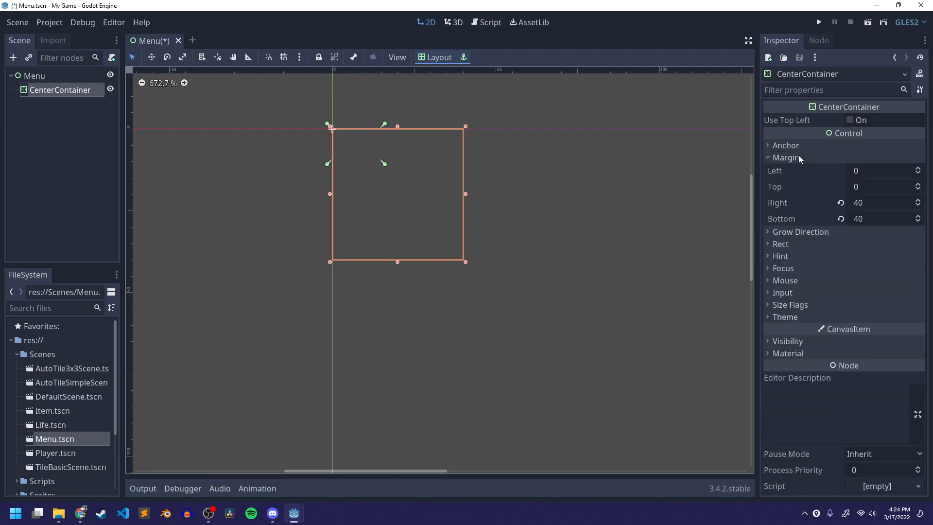
left_click(797, 157)
left_click(797, 145)
mouse_move(386, 165)
left_mouse_down()
mouse_move(414, 193)
mouse_move(384, 167)
mouse_move(384, 198)
mouse_move(450, 205)
mouse_move(411, 191)
mouse_move(456, 128)
mouse_move(410, 201)
mouse_move(369, 154)
mouse_move(370, 170)
left_mouse_up()
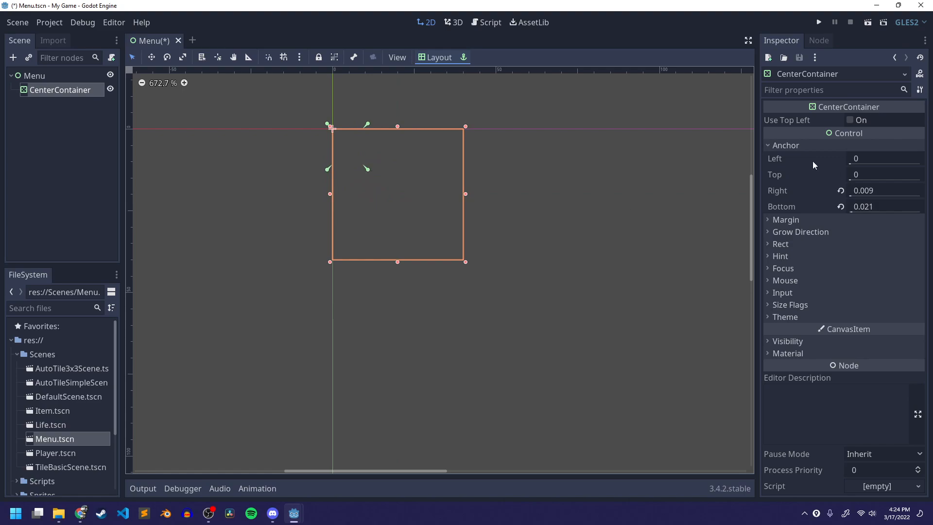
scroll(509, 248, "down", 1)
scroll(508, 248, "up", 1)
left_click_drag(369, 171, 340, 135)
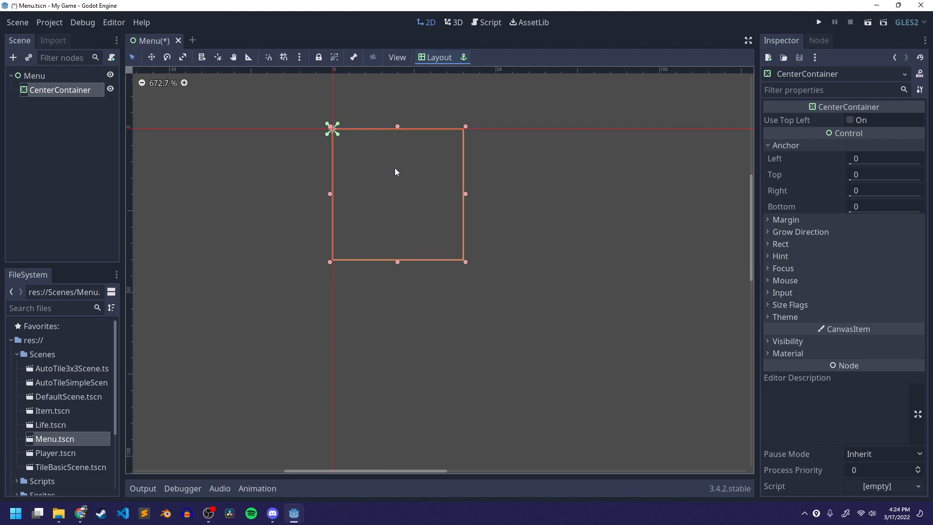
- Move the CenterContainer's anchor handles and widen the container by pulling its right edge
left_click_drag(339, 130, 358, 154)
left_click_drag(466, 127, 514, 136)
left_click_drag(513, 198, 423, 200)
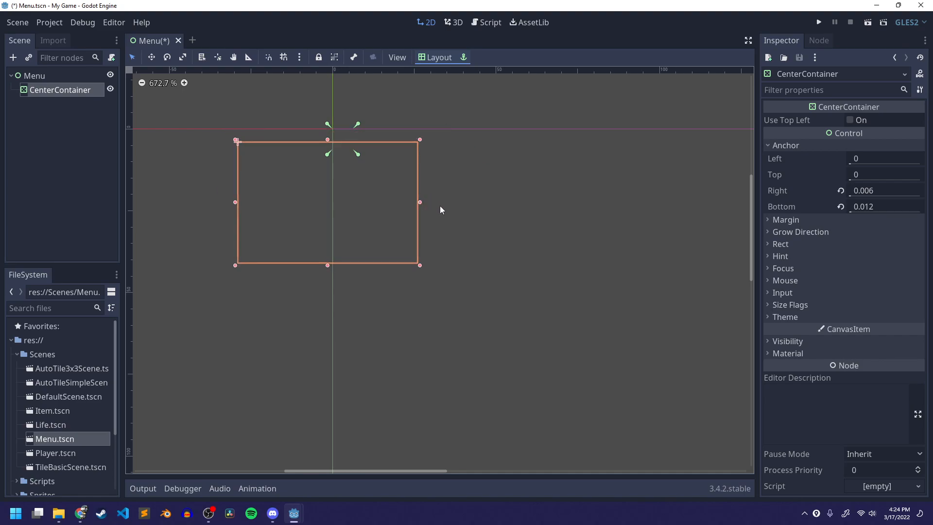
scroll(432, 213, "down", 3)
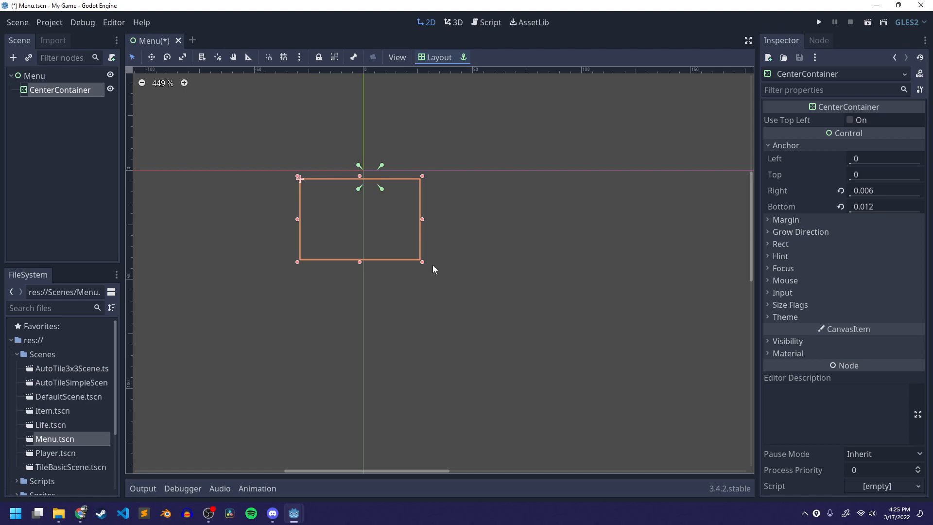
left_click(51, 93)
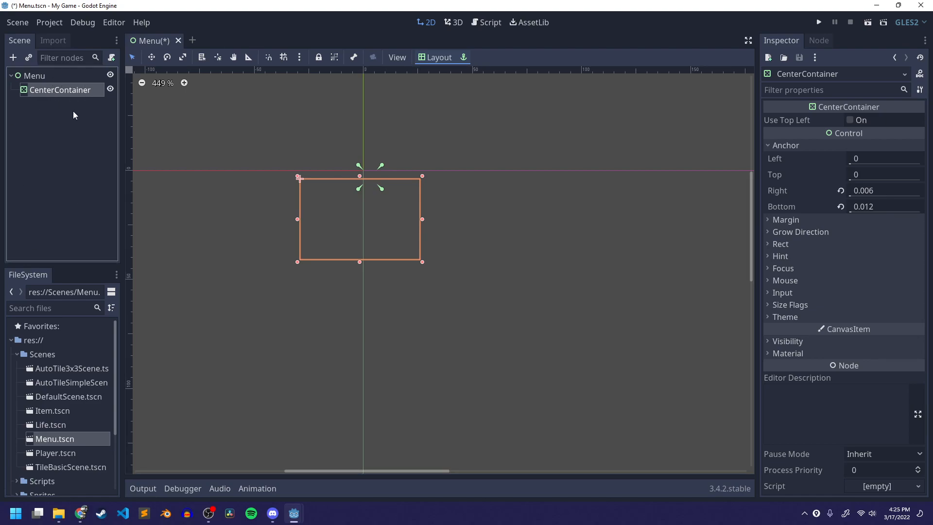
- Apply the Full Rect layout preset to the CenterContainer
scroll(385, 184, "up", 2)
scroll(462, 209, "down", 7)
middle_click_drag(522, 266, 424, 234)
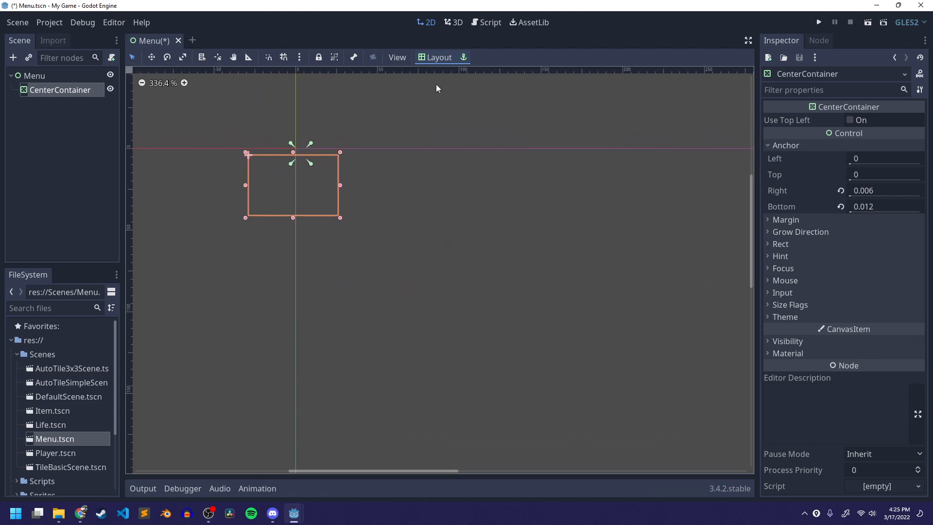
left_click(436, 57)
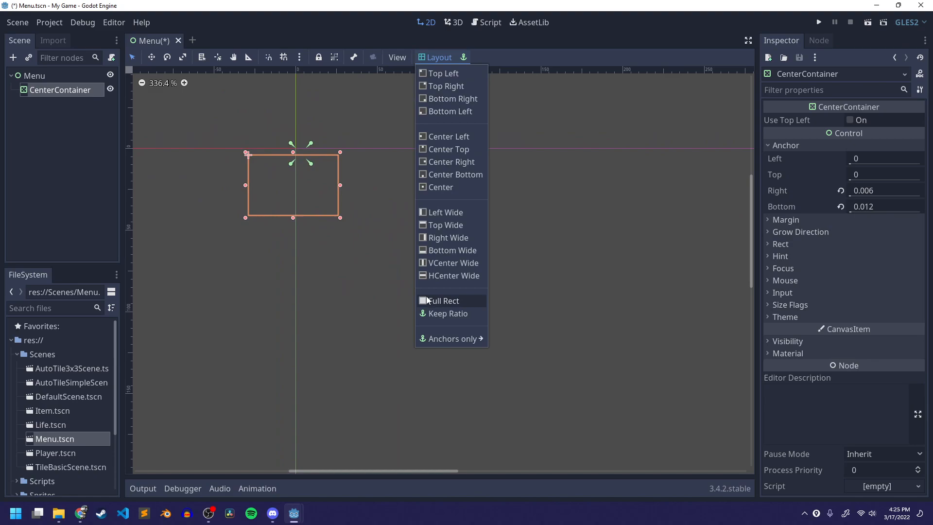
left_click(445, 300)
- Zoom out to examine the CenterContainer's full-screen extent and browse the Layout presets
scroll(447, 298, "down", 2)
scroll(448, 298, "down", 6)
middle_click_drag(527, 284, 357, 108)
scroll(418, 263, "down", 10)
middle_click_drag(486, 278, 396, 255)
scroll(396, 255, "up", 2)
scroll(397, 253, "down", 2)
scroll(400, 248, "up", 1)
scroll(402, 245, "down", 1)
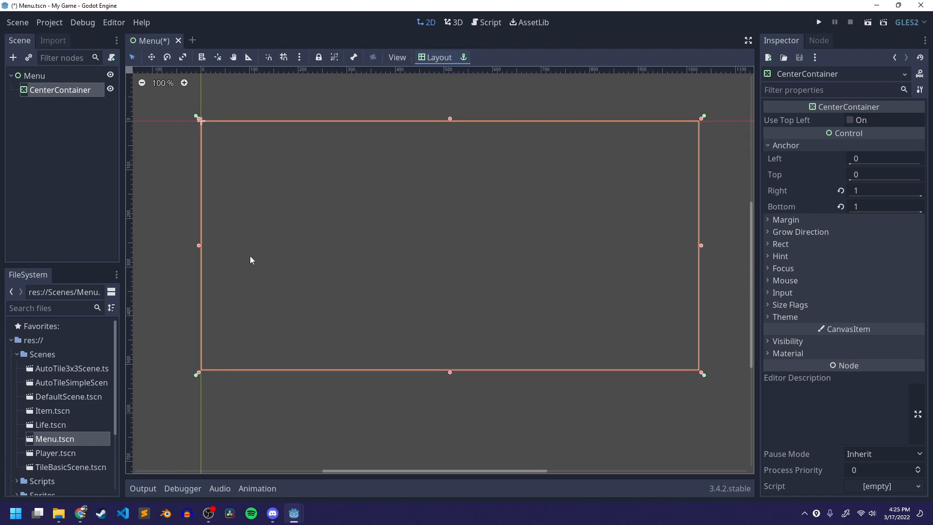
left_click(429, 58)
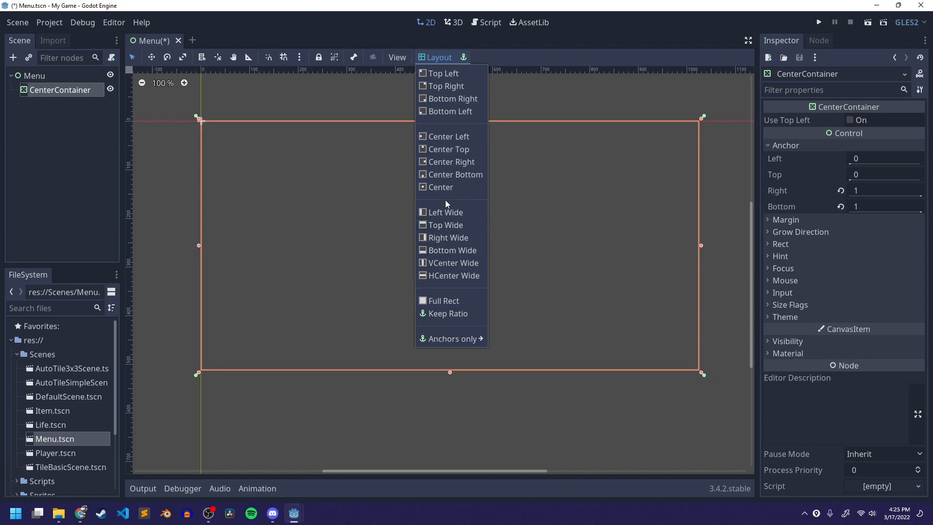
left_click(445, 57)
left_click(435, 58)
left_click(464, 59)
left_click(454, 59)
left_click(437, 55)
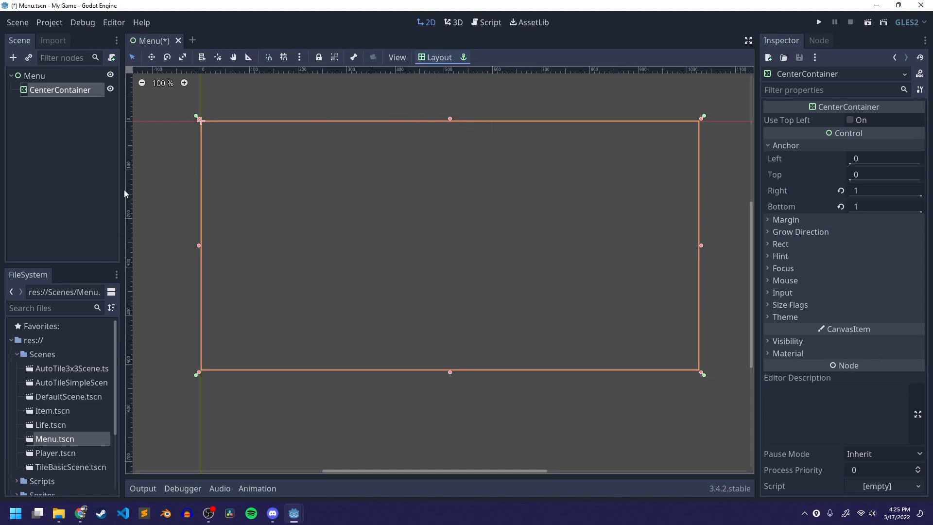
- Save the Menu scene and reselect the CenterContainer node
left_click(86, 141)
key("ctrl+s")
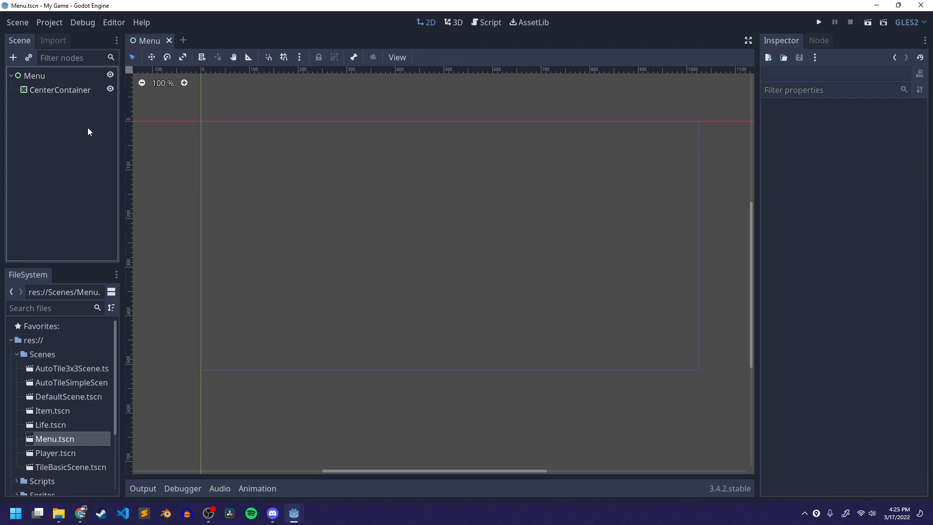
left_click(48, 91)
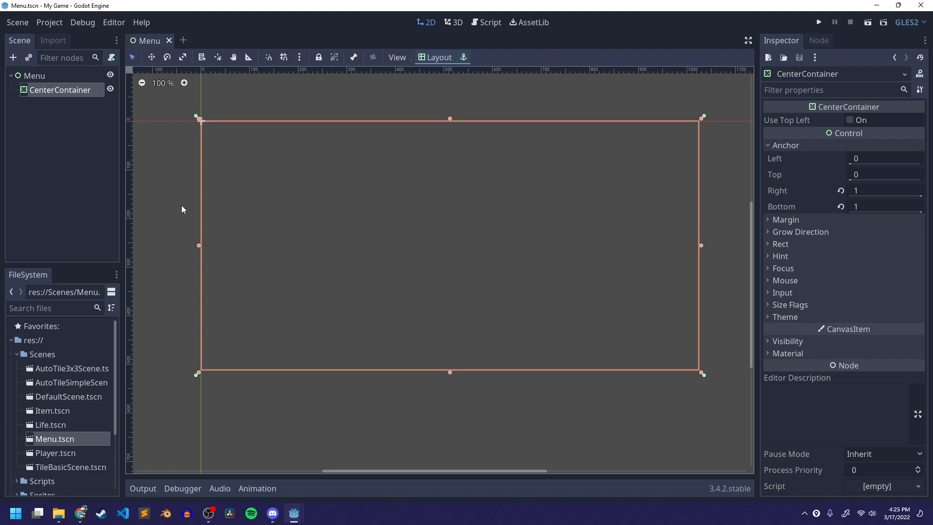
- Sketch two large title boxes and three small button boxes over the canvas with Epic Pen
key("ctrl+shift+3")
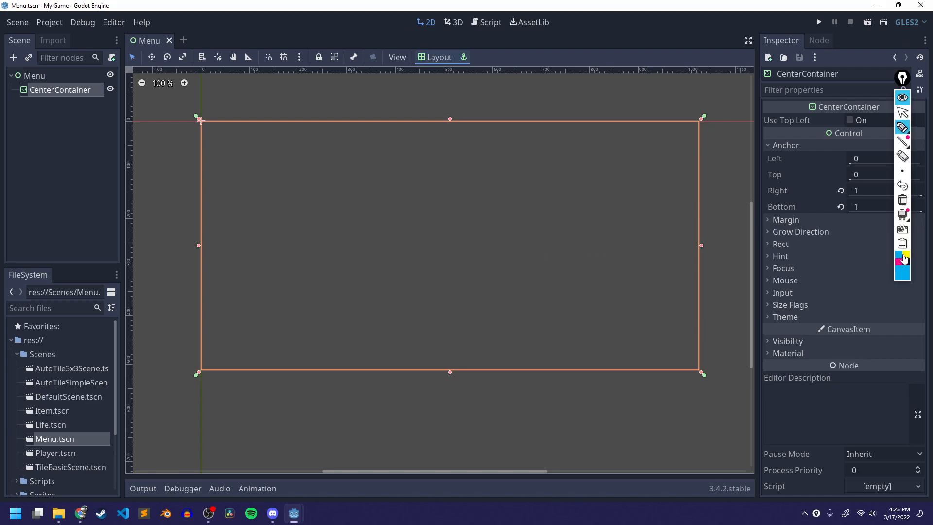
mouse_move(293, 161)
left_mouse_down()
mouse_move(304, 238)
mouse_move(396, 160)
mouse_move(382, 243)
mouse_move(275, 245)
left_mouse_up()
mouse_move(318, 174)
left_mouse_down()
mouse_move(382, 212)
mouse_move(452, 207)
left_mouse_up()
mouse_move(294, 253)
left_mouse_down()
mouse_move(436, 254)
mouse_move(310, 327)
mouse_move(294, 253)
left_mouse_up()
mouse_move(317, 261)
left_mouse_down()
mouse_move(319, 282)
mouse_move(422, 264)
mouse_move(459, 299)
left_mouse_up()
mouse_move(522, 200)
left_mouse_down()
mouse_move(548, 167)
mouse_move(527, 197)
mouse_move(585, 216)
mouse_move(536, 242)
mouse_move(535, 296)
left_mouse_up()
mouse_move(530, 274)
left_mouse_down()
mouse_move(585, 283)
mouse_move(537, 303)
left_mouse_up()
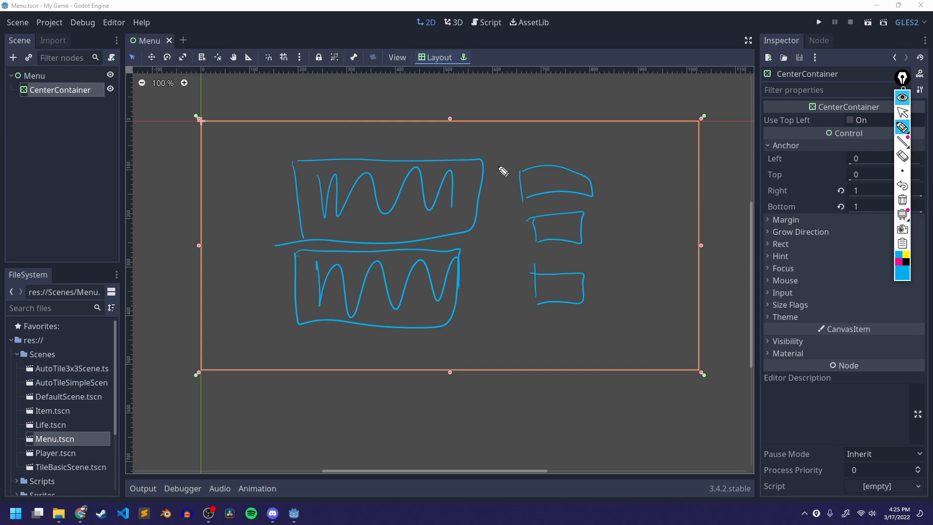
- Outline the title group and the button column with Epic Pen, then leave annotation mode
left_click_drag(265, 131, 281, 339)
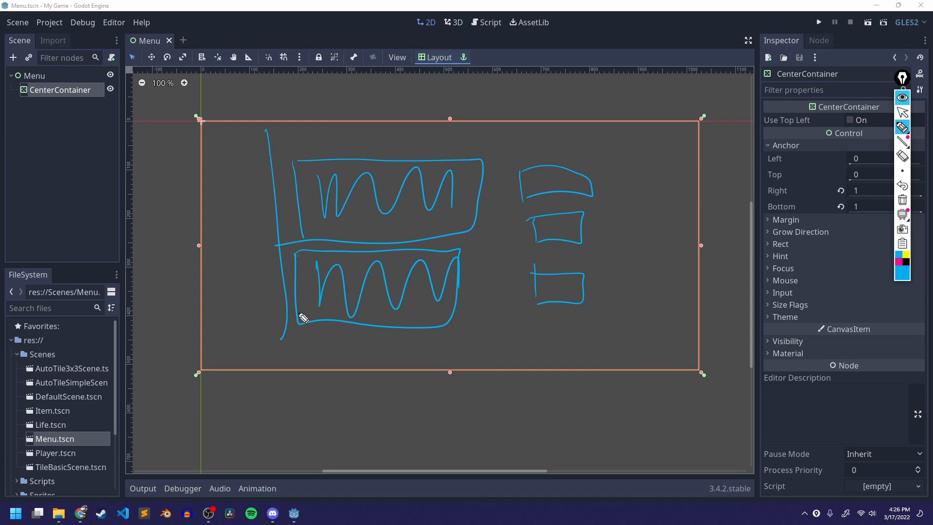
left_click_drag(504, 132, 486, 336)
left_click_drag(605, 130, 600, 365)
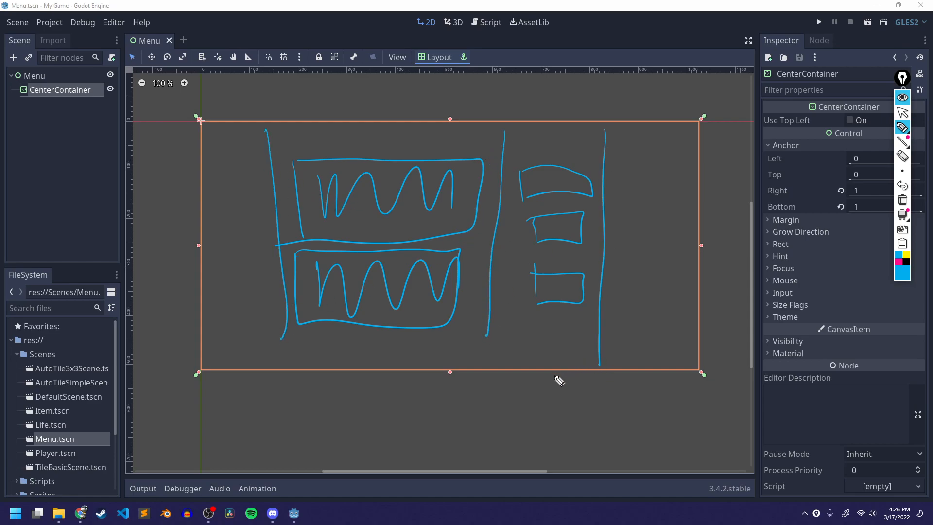
mouse_move(274, 123)
left_mouse_down()
mouse_move(282, 329)
mouse_move(504, 269)
mouse_move(384, 128)
mouse_move(287, 138)
left_mouse_up()
mouse_move(276, 246)
left_mouse_down()
mouse_move(463, 250)
mouse_move(291, 251)
left_mouse_up()
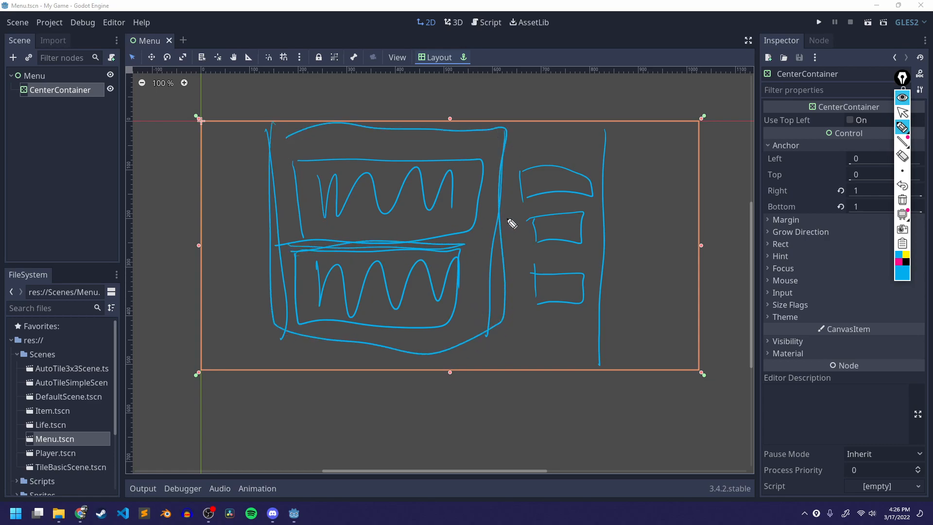
mouse_move(504, 176)
left_mouse_down()
mouse_move(615, 341)
mouse_move(602, 132)
mouse_move(507, 128)
left_mouse_up()
left_click_drag(479, 215, 575, 211)
left_click_drag(492, 235, 579, 242)
left_click_drag(533, 276, 505, 275)
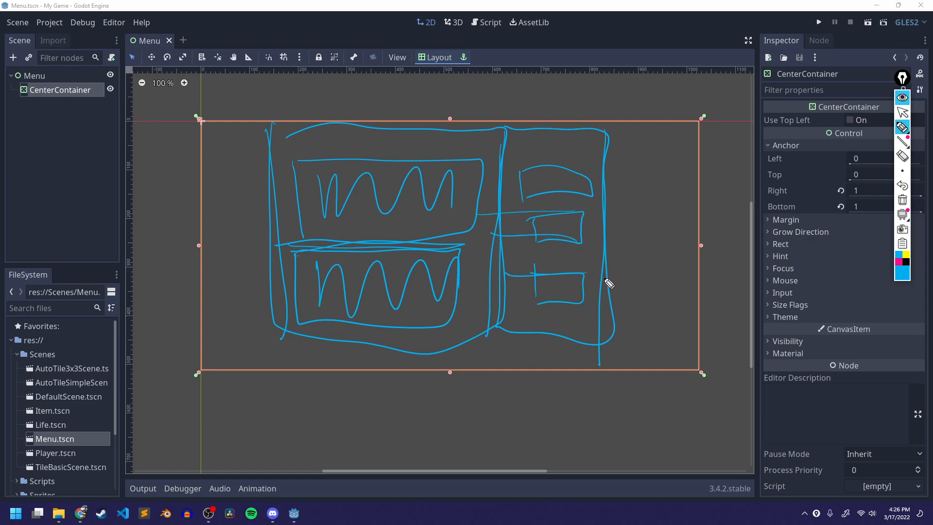
key("ctrl+shift+1")
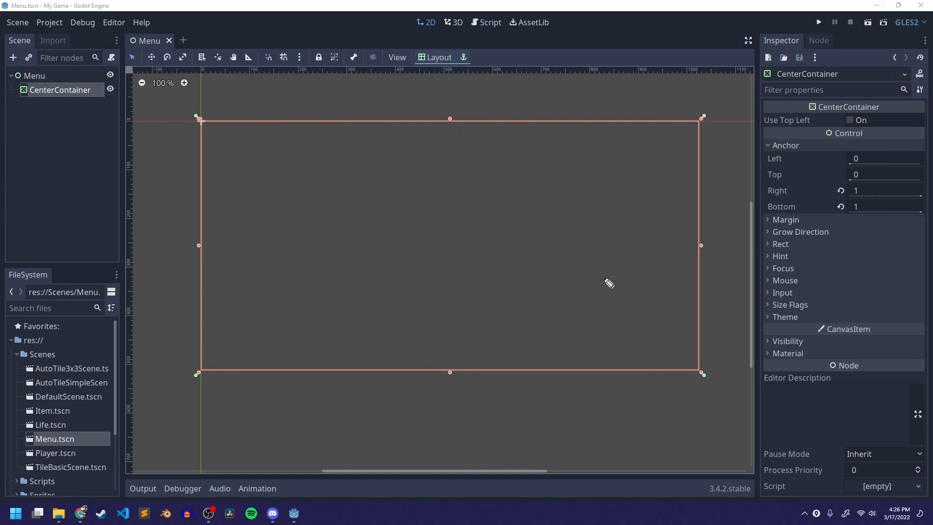
- Add an HBoxContainer child node under the CenterContainer
right_click(65, 90)
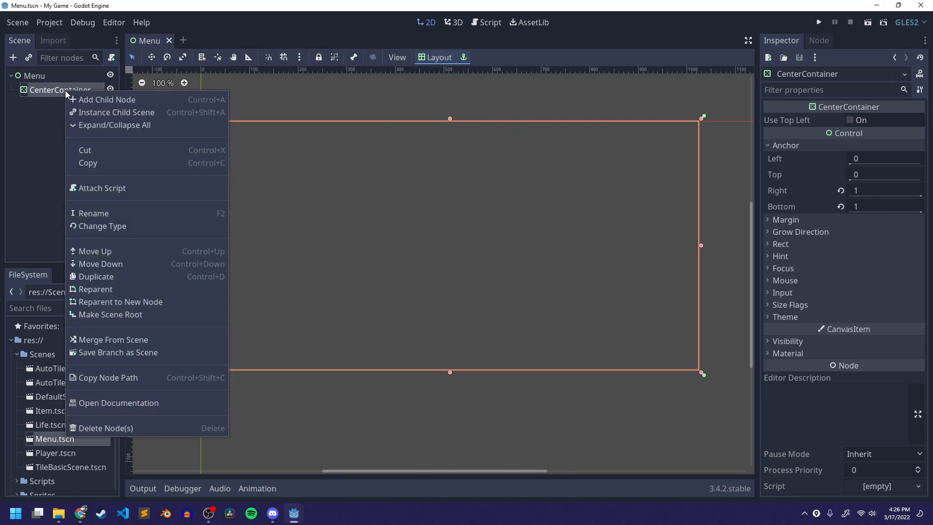
left_click(99, 96)
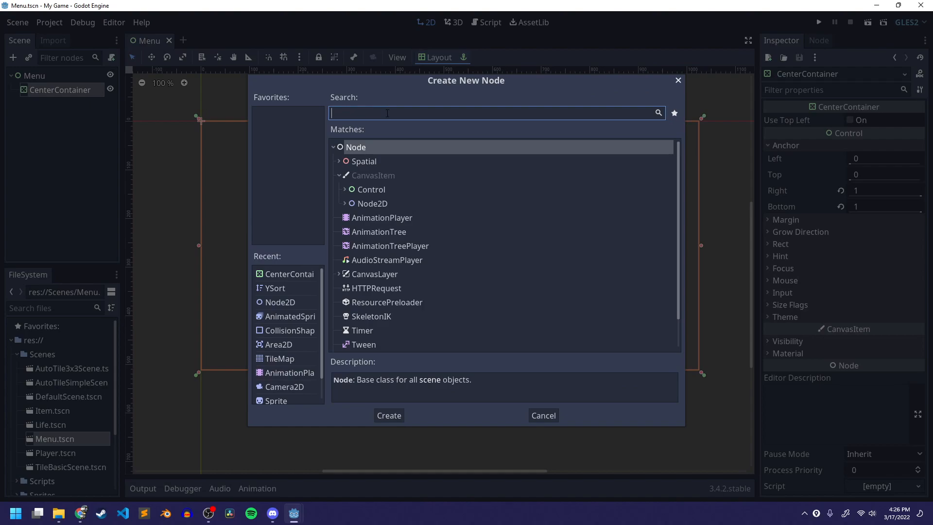
type("ho")
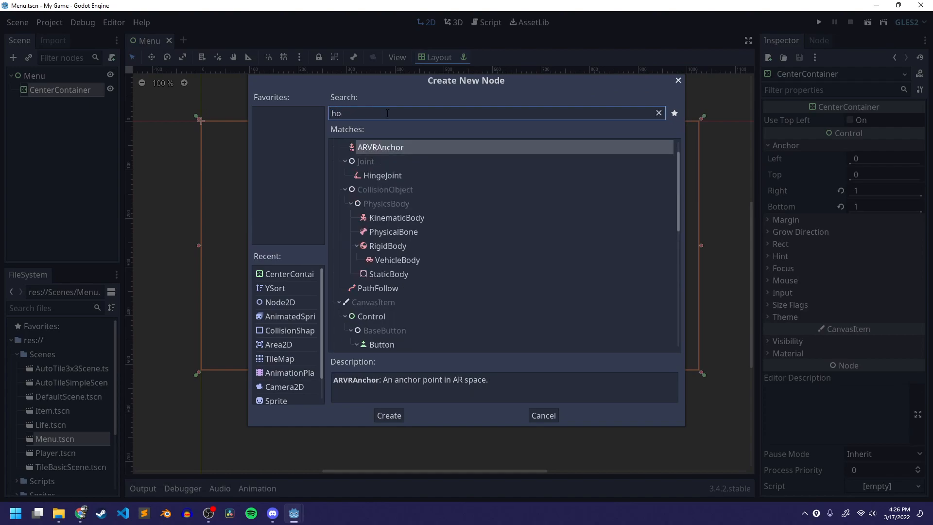
type("riz")
key("BackSpace")
key("BackSpace")
key("BackSpace")
key("BackSpace")
key("BackSpace")
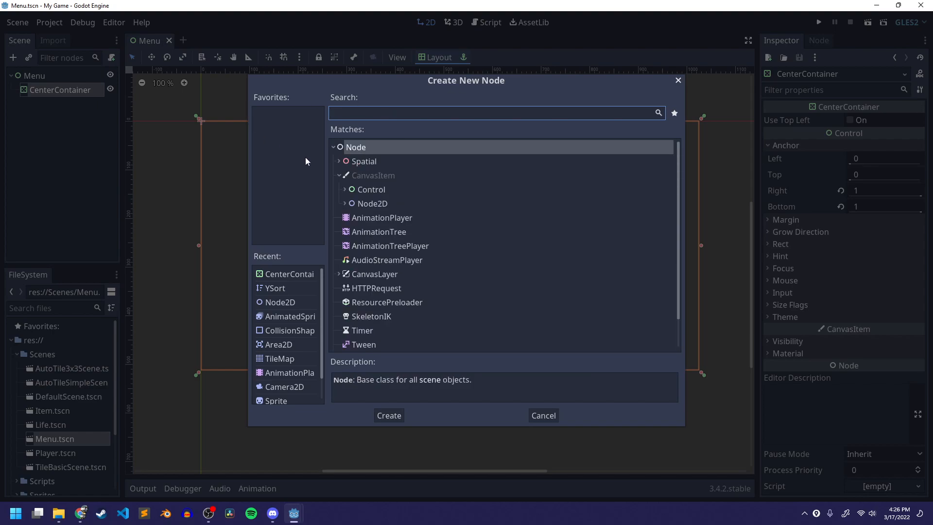
left_click(344, 188)
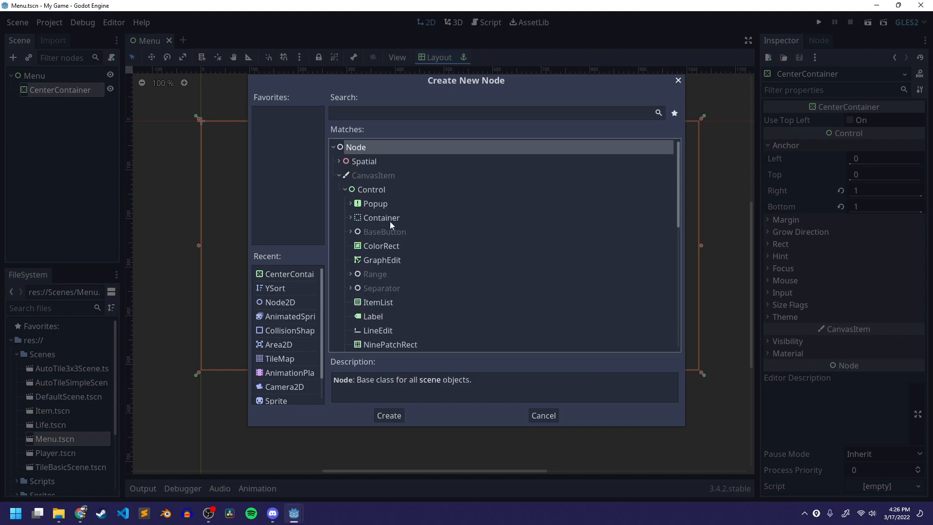
scroll(392, 218, "down", 5)
scroll(398, 217, "up", 2)
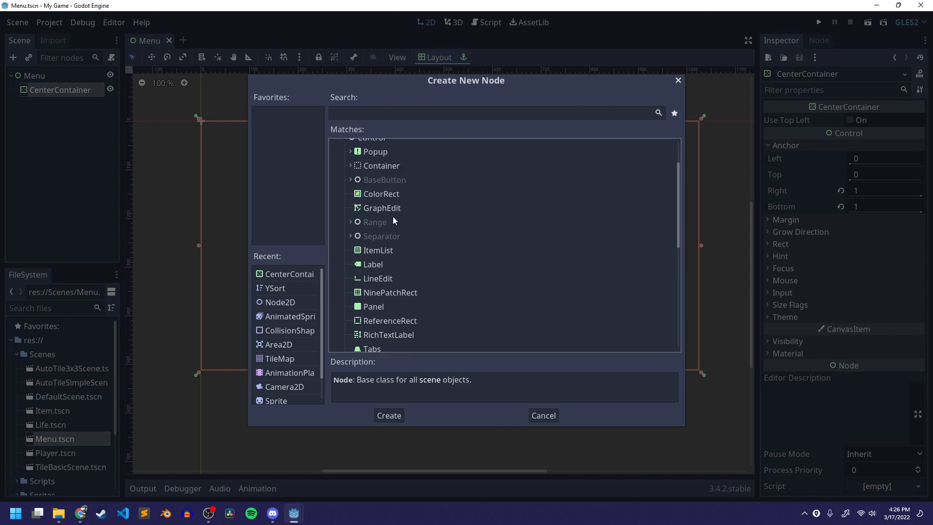
left_click(351, 166)
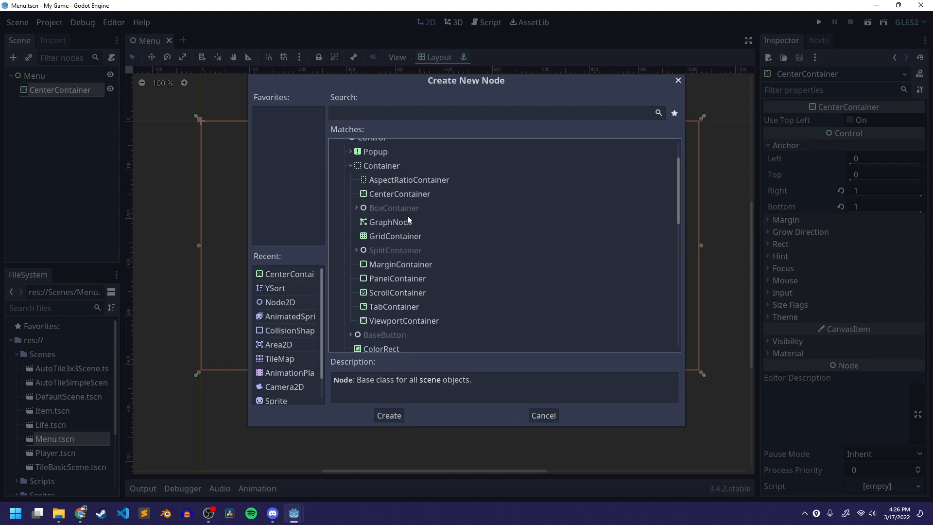
scroll(408, 214, "down", 1)
left_click(357, 182)
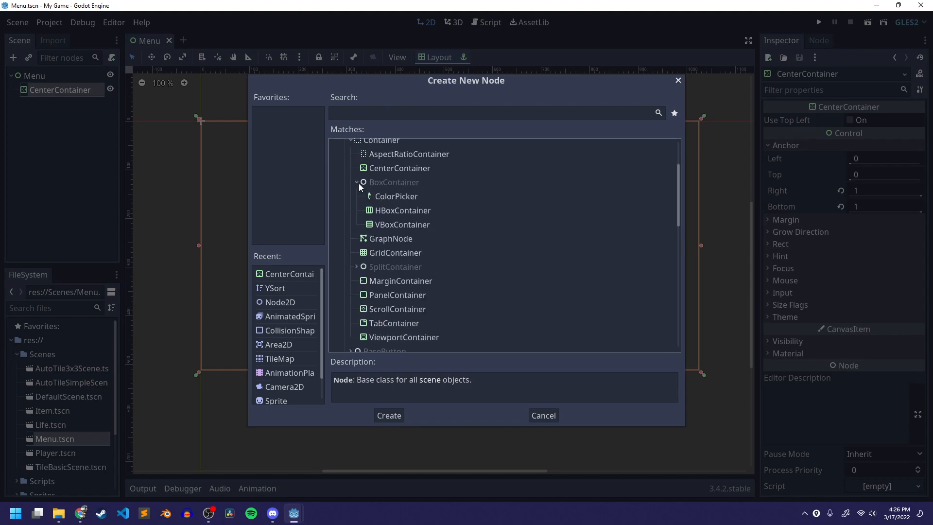
left_click(396, 211)
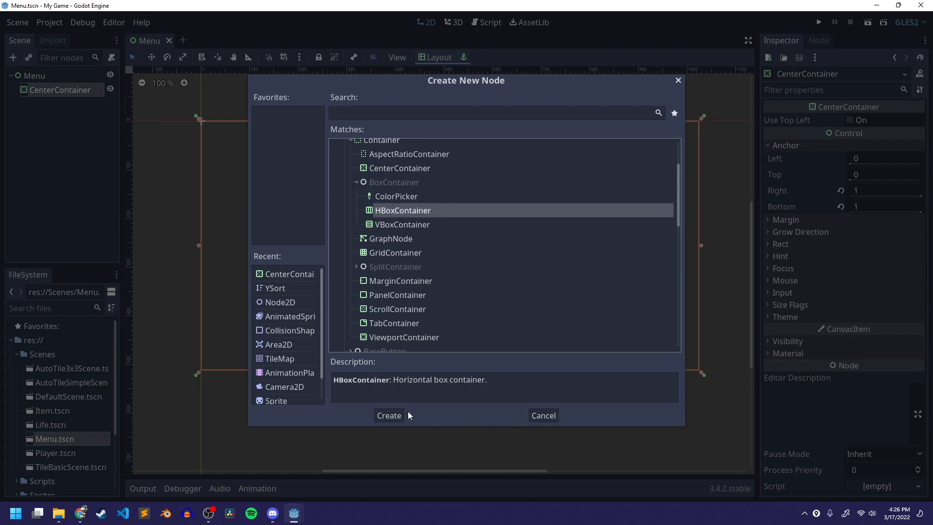
left_click(390, 415)
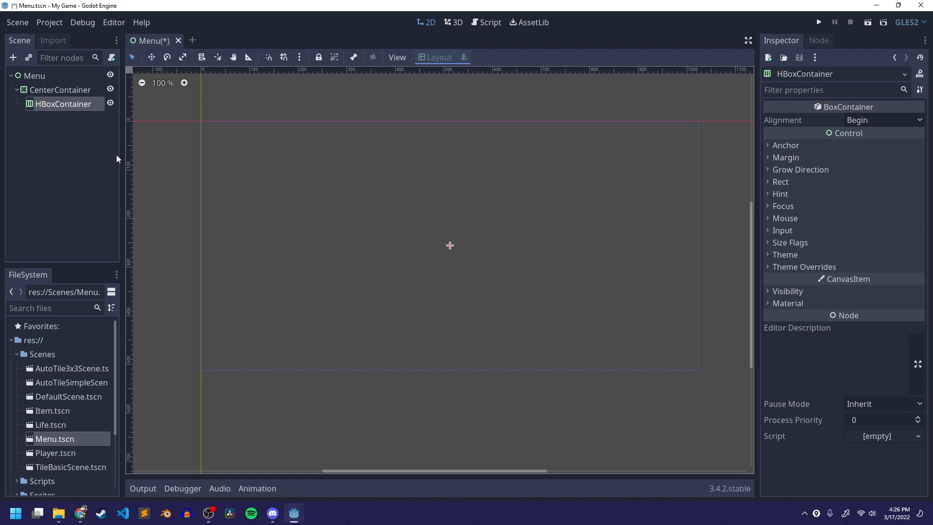
- Select the HBoxContainer and save the scene
left_click(68, 155)
left_click(51, 103)
key("ctrl+s")
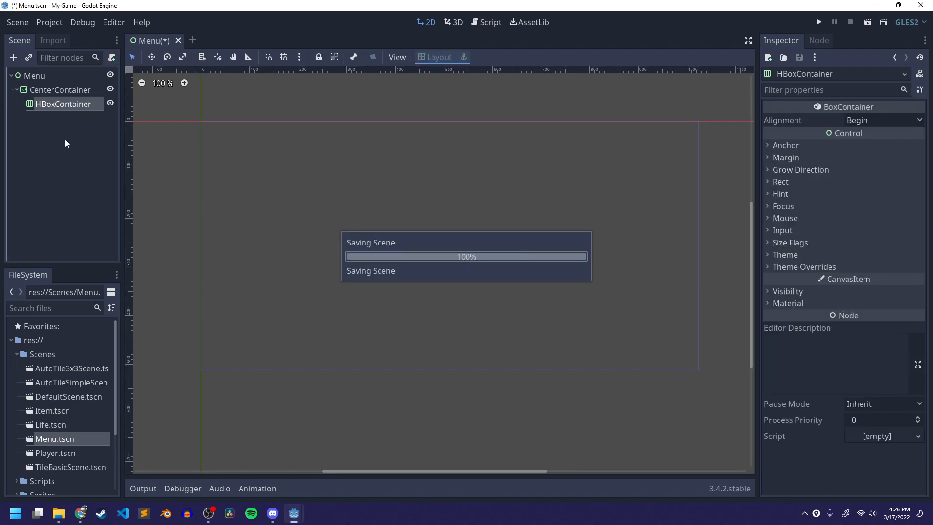
- Add a TextureRect child under the HBoxContainer and rename it Title
right_click(64, 106)
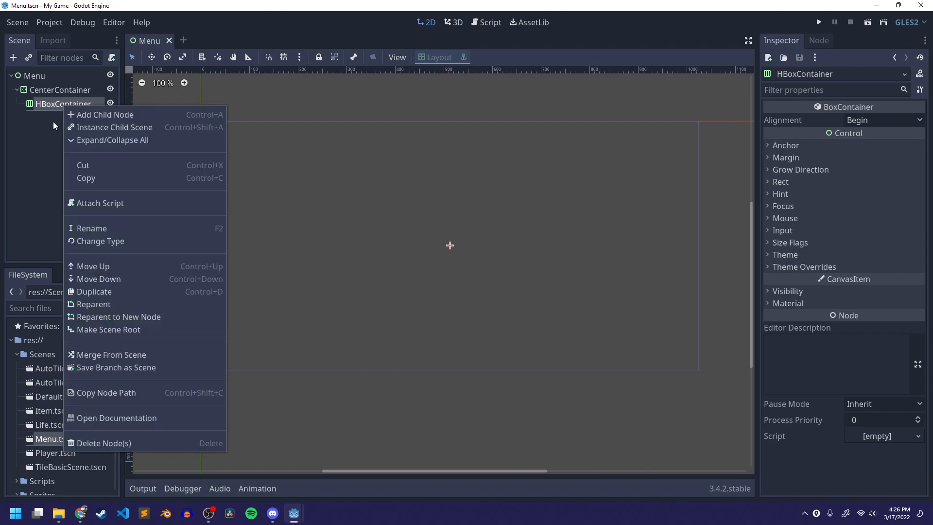
left_click(95, 114)
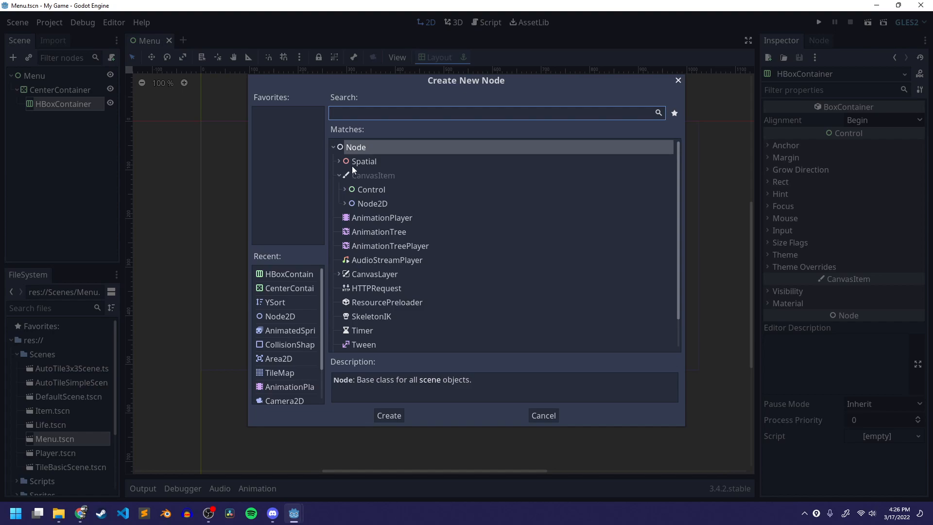
type("text")
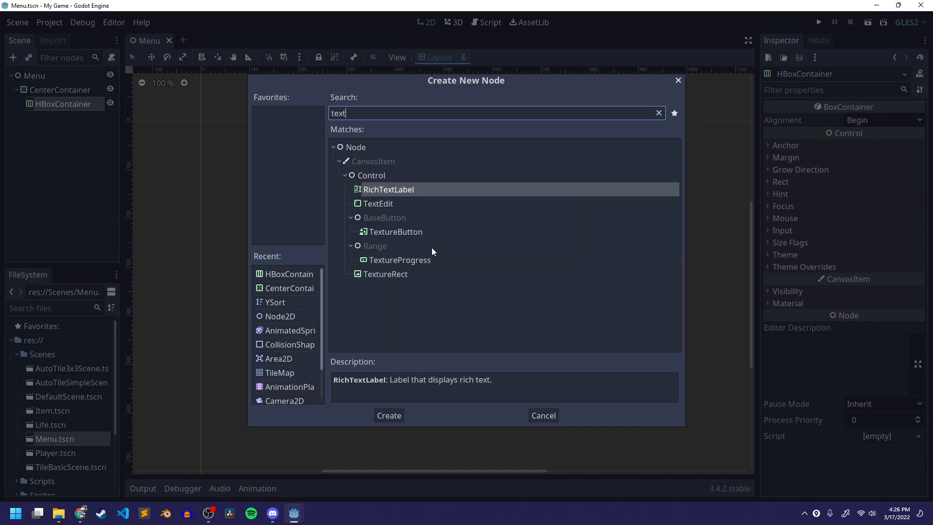
left_click(401, 276)
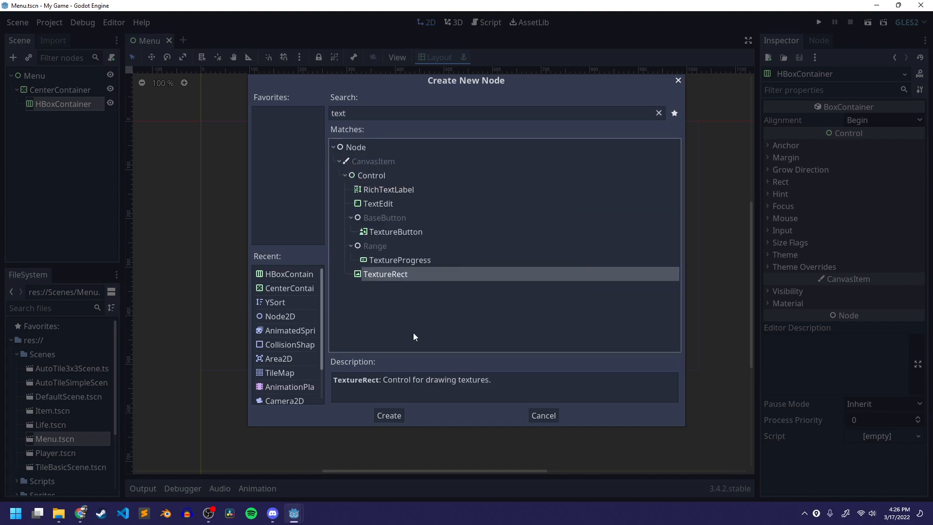
left_click(389, 415)
double_click(64, 116)
type("T")
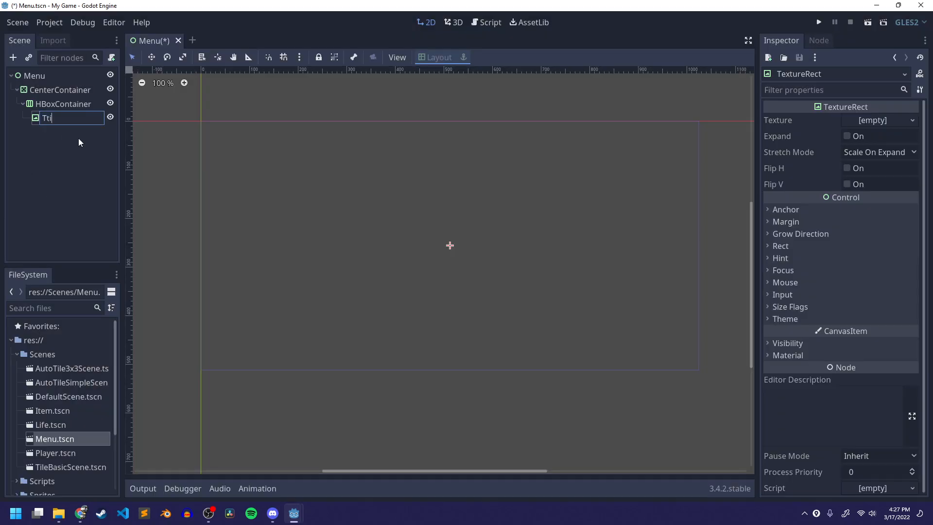
type("itle")
key("Return")
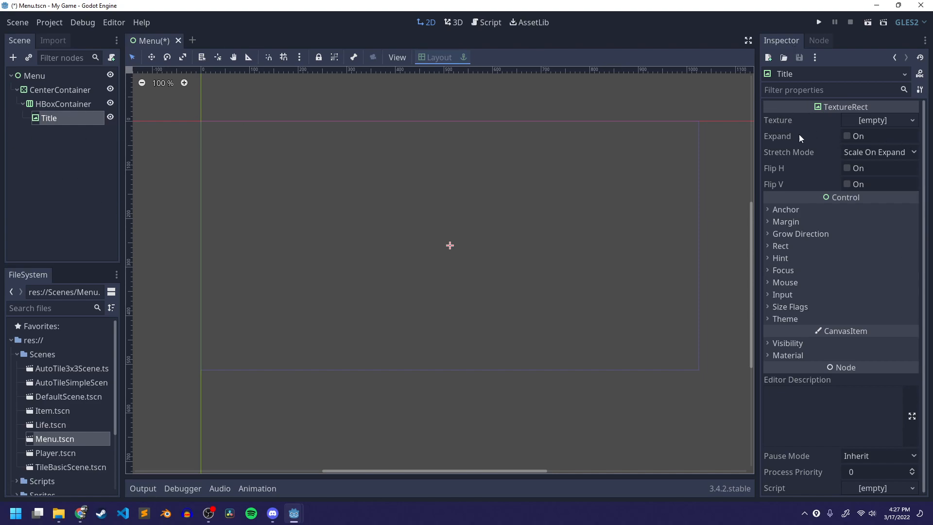
- Load sprite_0.png from the UI/ui_titles folder as the Title node's texture
left_click(878, 121)
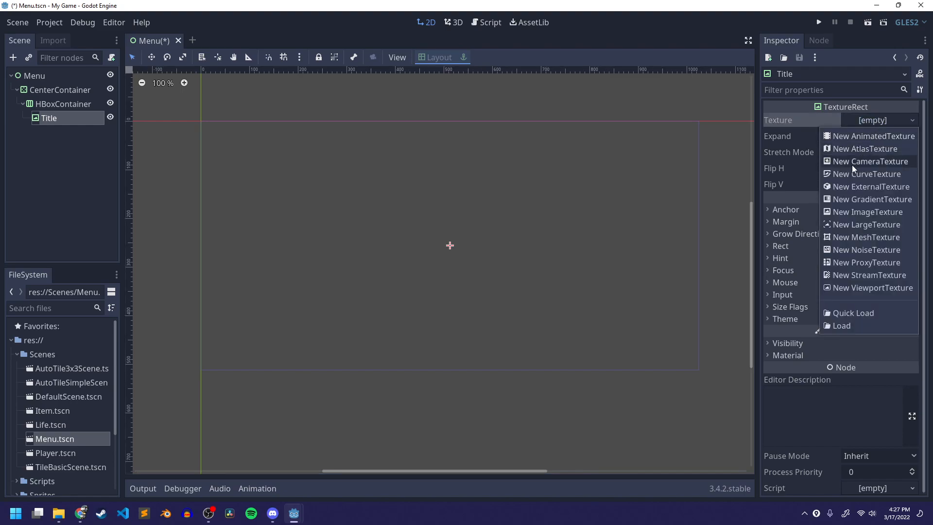
left_click(845, 325)
double_click(524, 132)
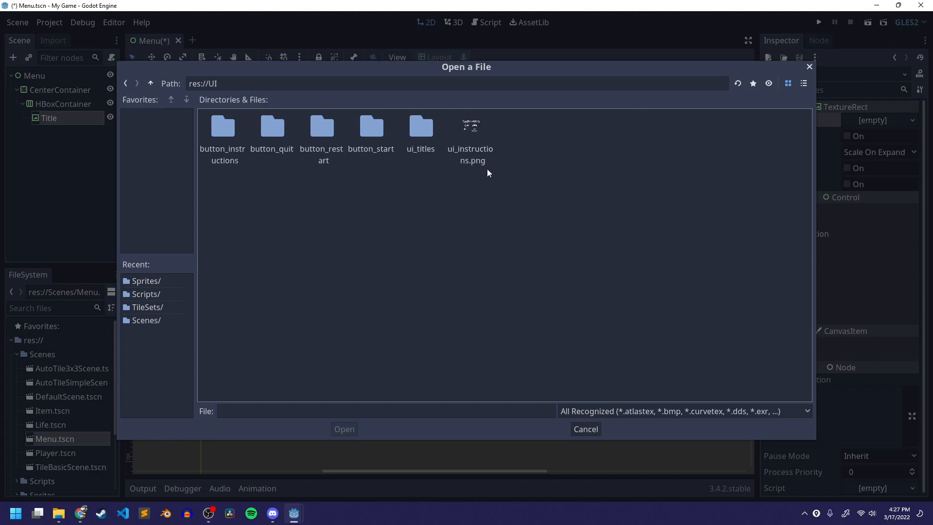
double_click(423, 138)
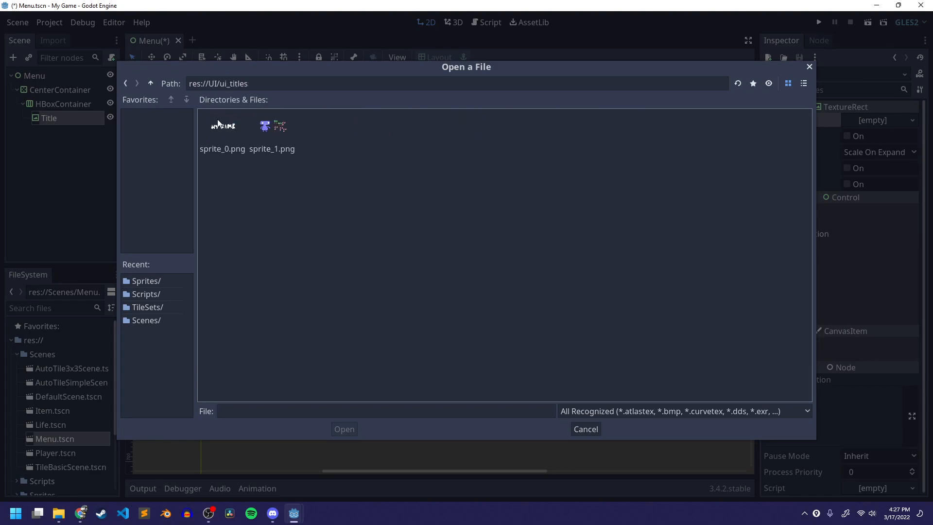
left_click(344, 428)
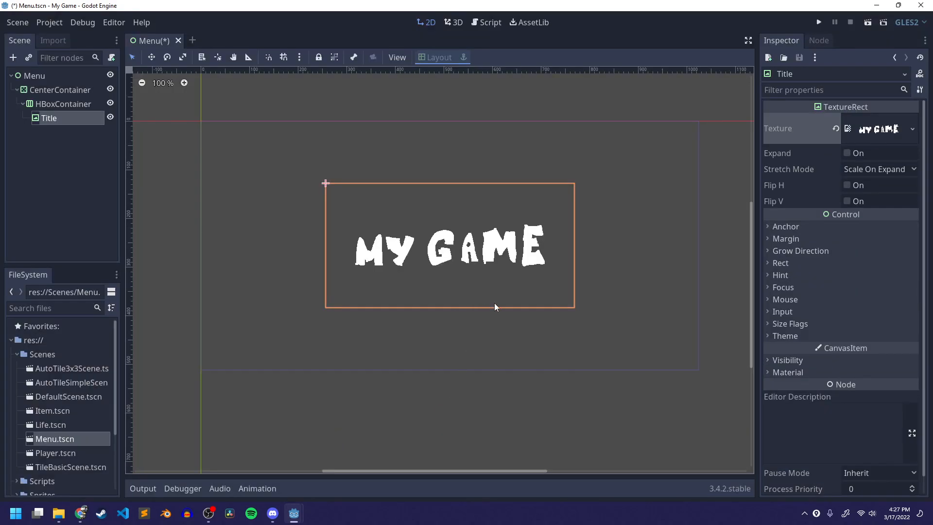
- Tint the Title image green by setting its Modulate color to 3aa478
left_click(63, 90)
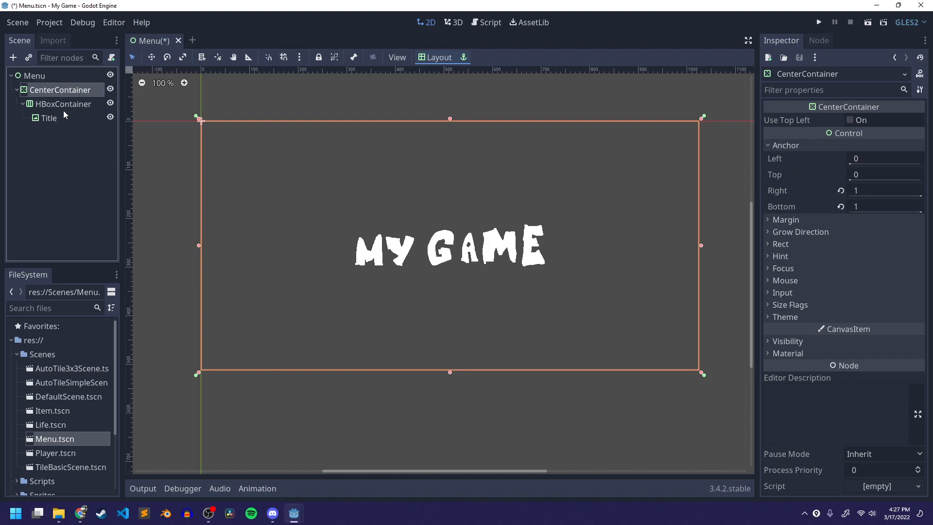
left_click(63, 104)
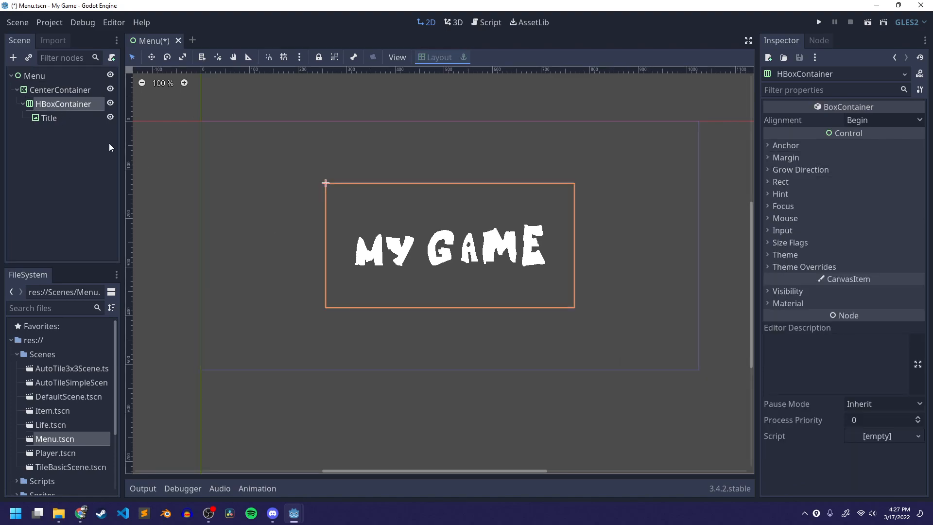
left_click(71, 115)
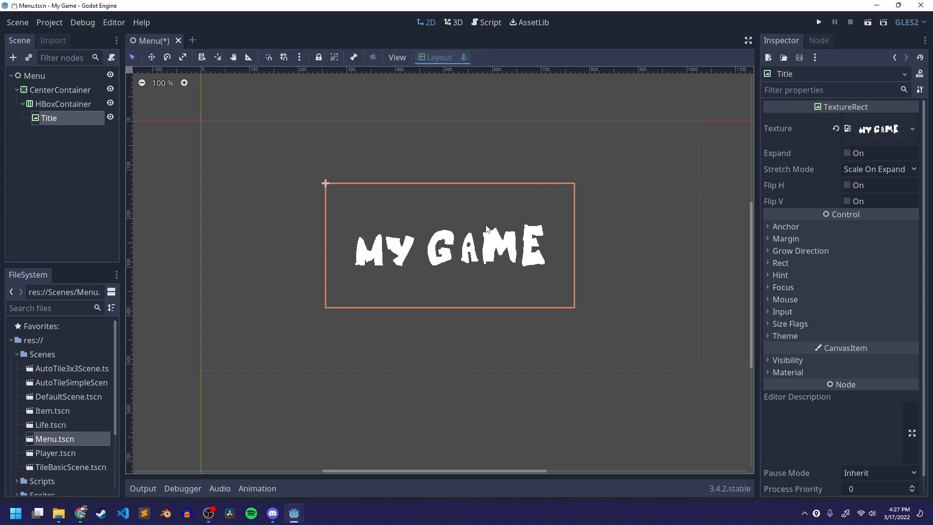
scroll(481, 257, "up", 5)
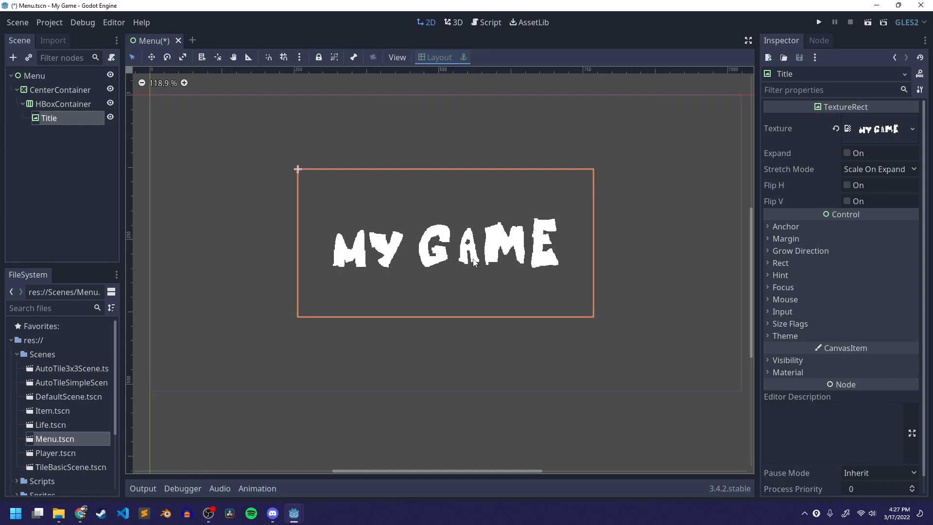
scroll(484, 257, "up", 4)
scroll(537, 267, "down", 2)
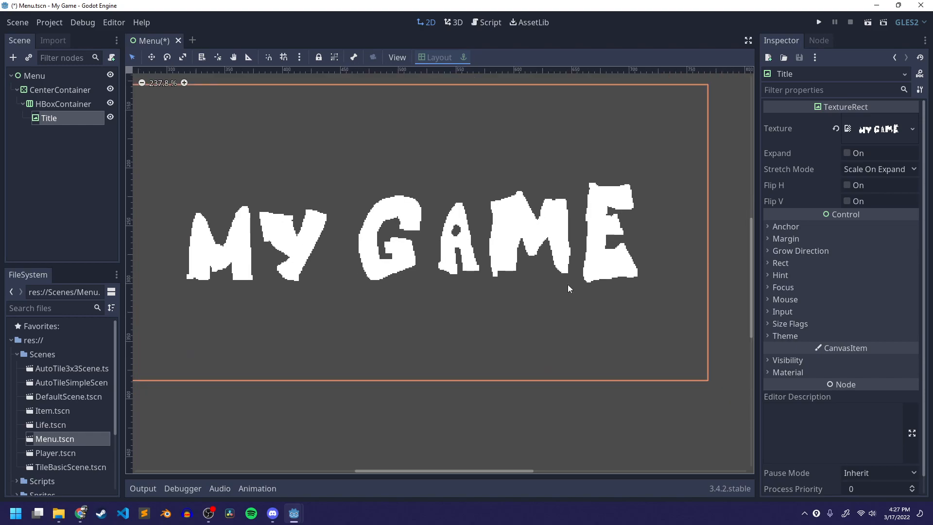
scroll(860, 336, "down", 1)
left_click(802, 343)
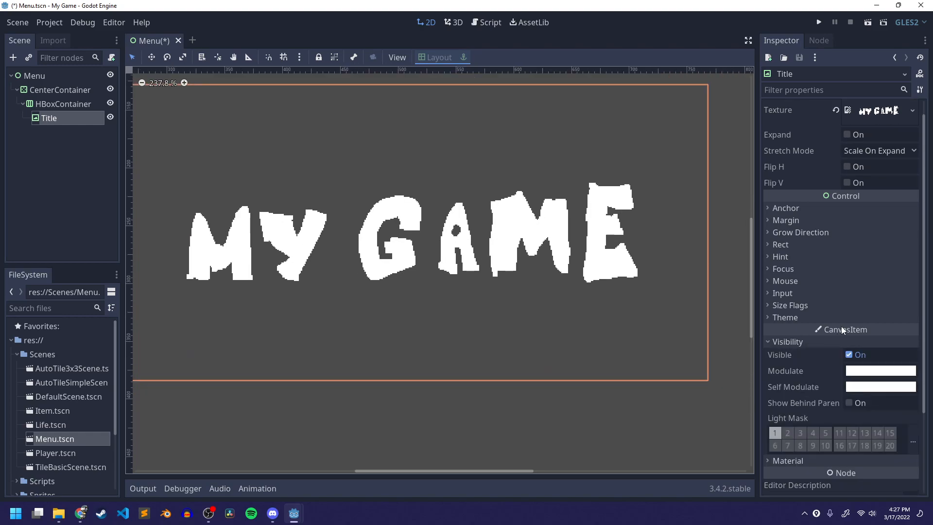
scroll(863, 330, "down", 4)
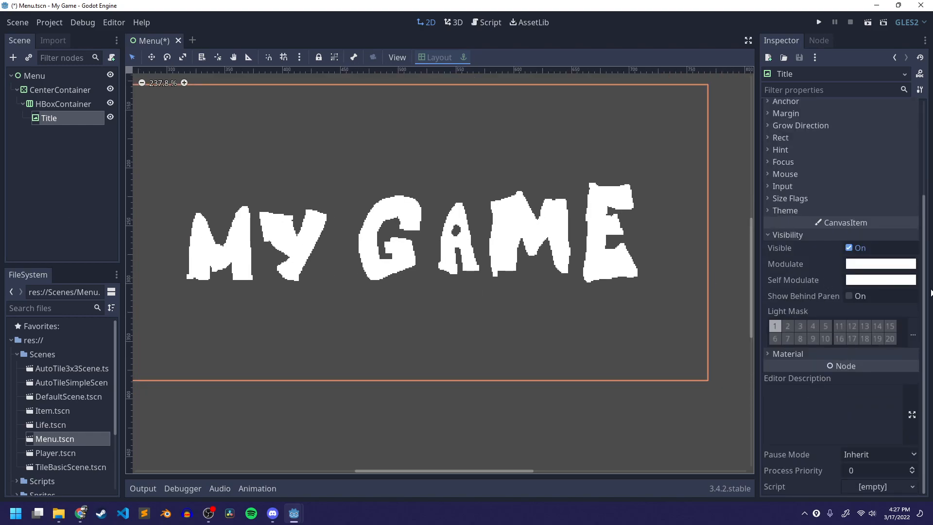
left_click(891, 264)
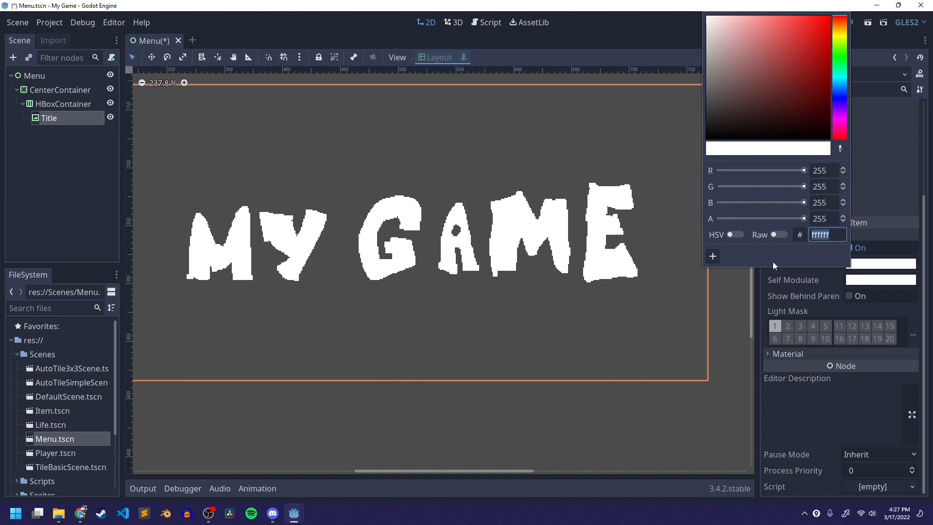
left_click(839, 68)
left_click_drag(793, 65, 794, 34)
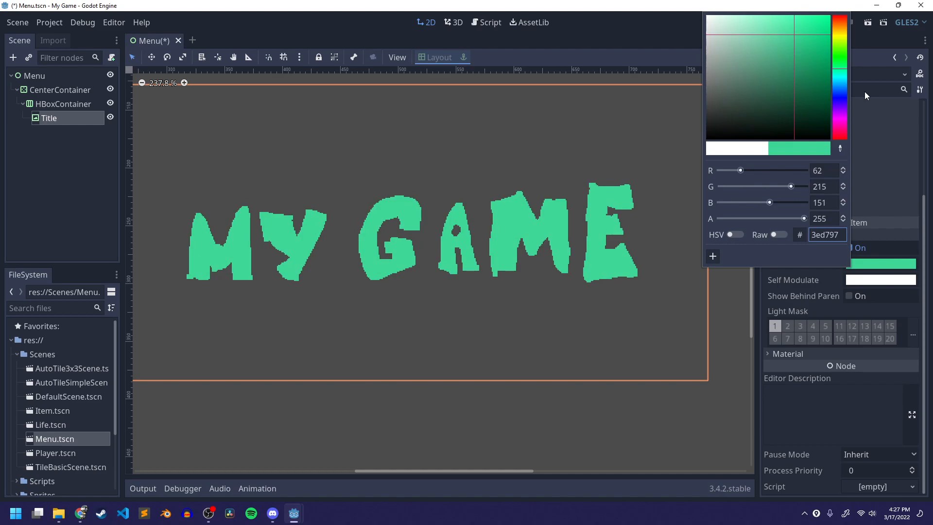
mouse_move(793, 32)
left_mouse_down()
mouse_move(800, 57)
mouse_move(771, 55)
mouse_move(756, 24)
mouse_move(778, 79)
mouse_move(794, 46)
mouse_move(784, 34)
left_mouse_up()
mouse_move(794, 44)
left_mouse_down()
mouse_move(700, 15)
mouse_move(730, 126)
mouse_move(823, 101)
mouse_move(793, 71)
mouse_move(797, 49)
mouse_move(810, 54)
mouse_move(796, 81)
mouse_move(787, 57)
left_mouse_up()
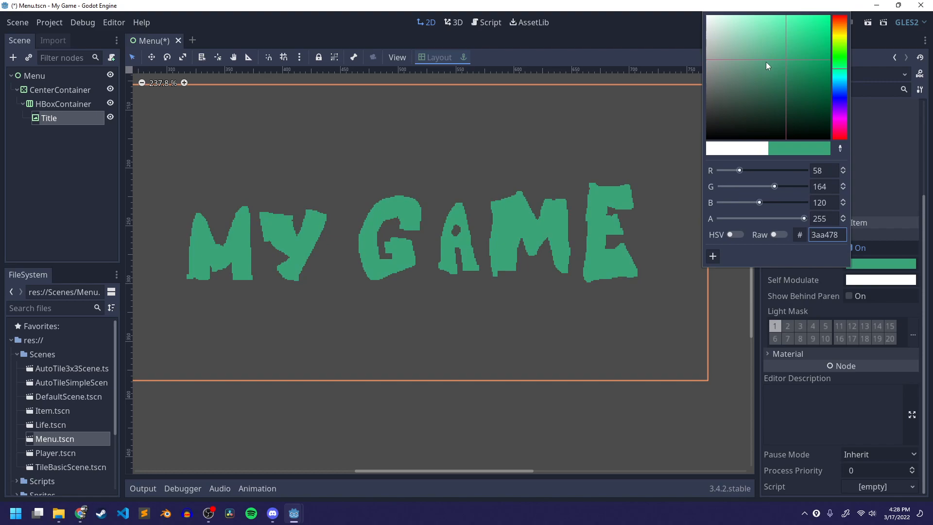
left_click(785, 296)
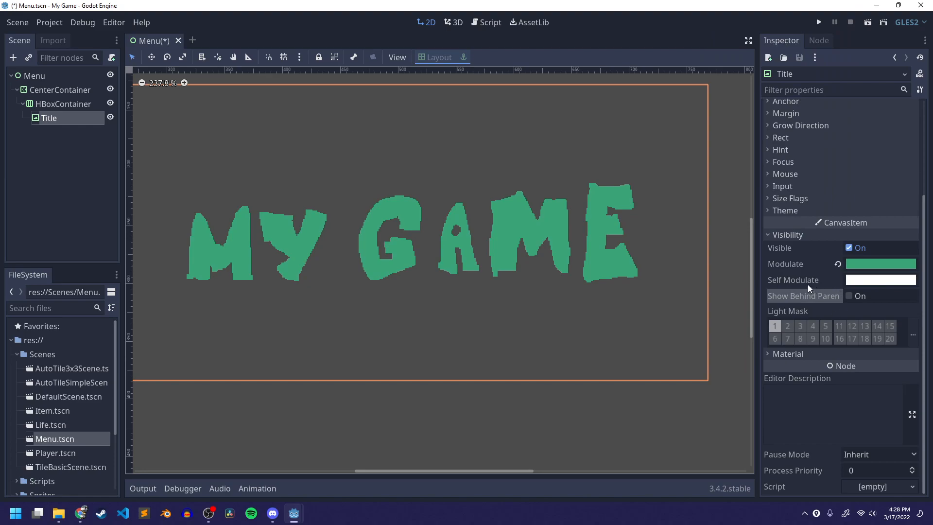
scroll(809, 289, "up", 3)
left_click(803, 360)
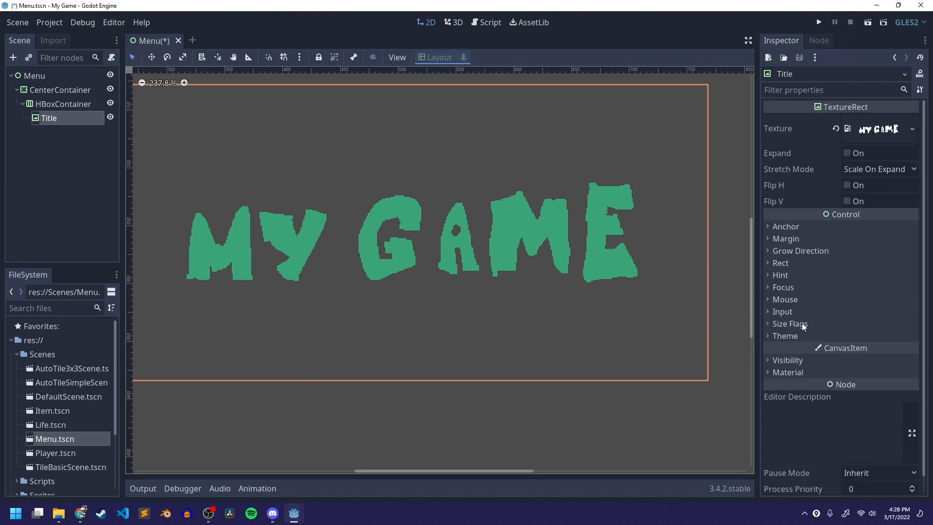
scroll(360, 379, "down", 10)
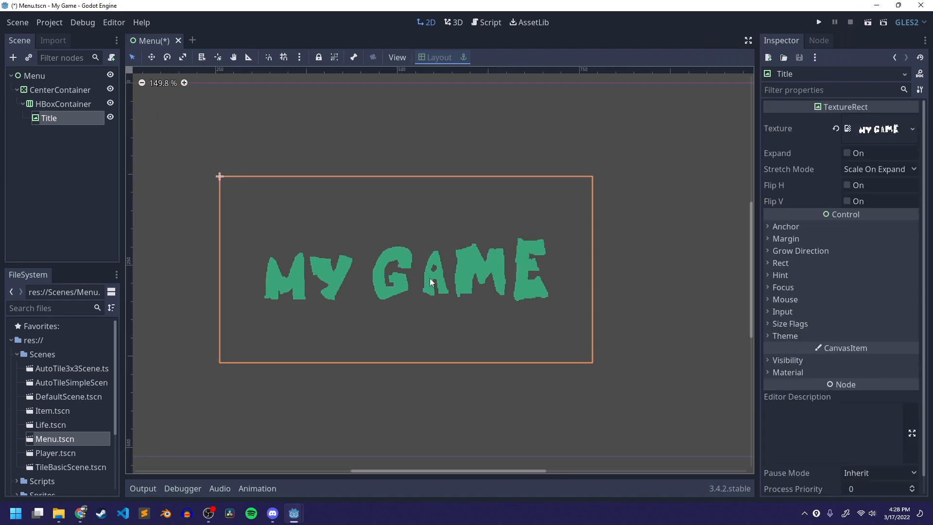
scroll(410, 305, "down", 1)
middle_click_drag(410, 304, 442, 293)
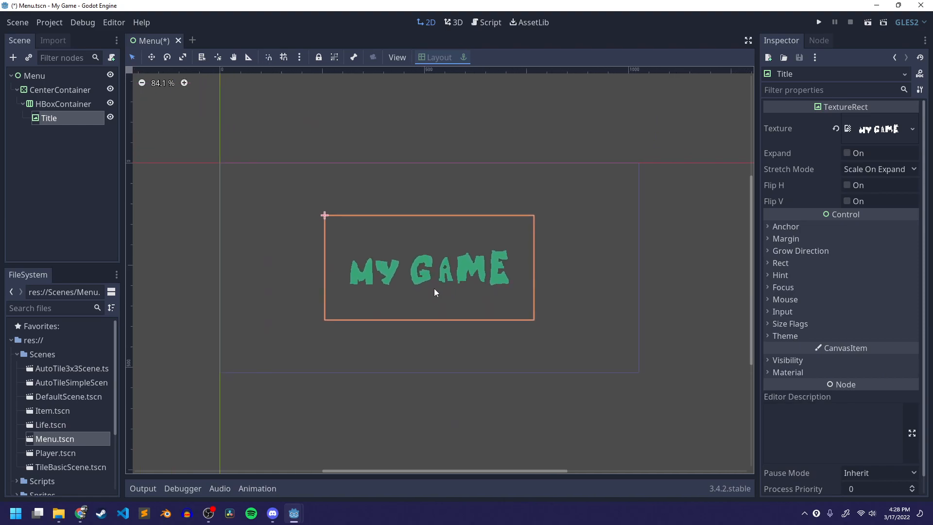
left_click(40, 159)
left_click(48, 119)
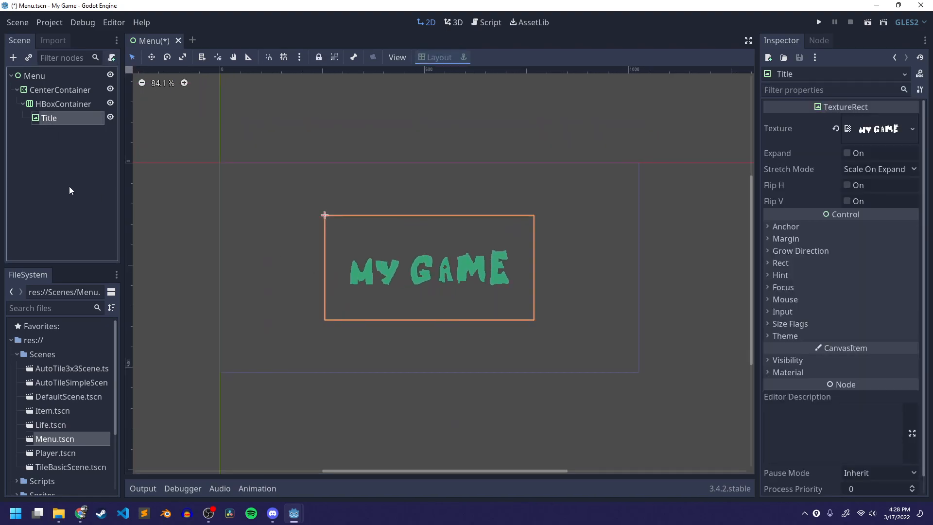
left_click(36, 159)
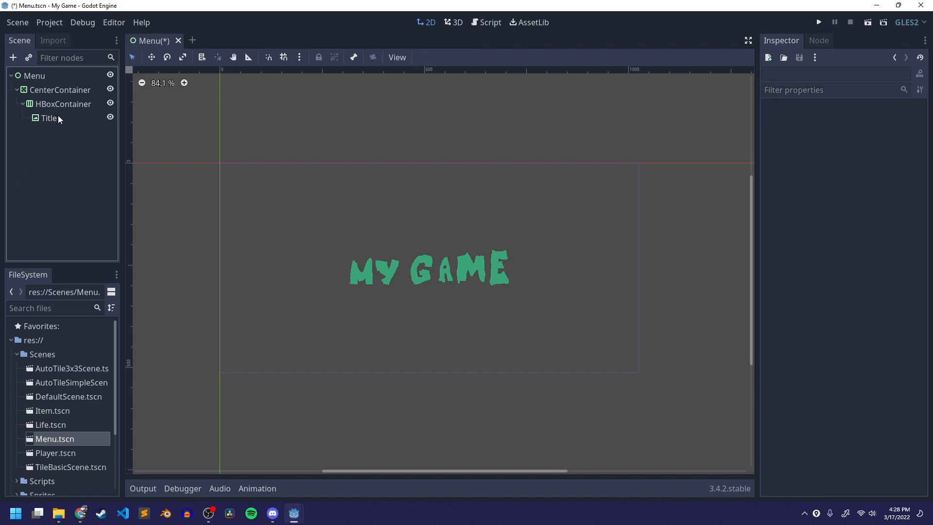
- Add a VBoxContainer child node under the HBoxContainer
left_click(58, 104)
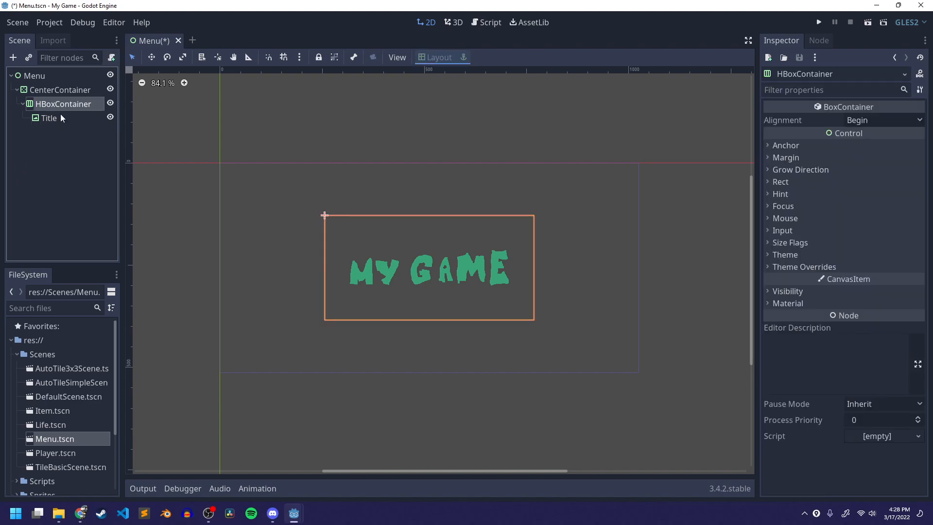
right_click(48, 105)
left_click(97, 107)
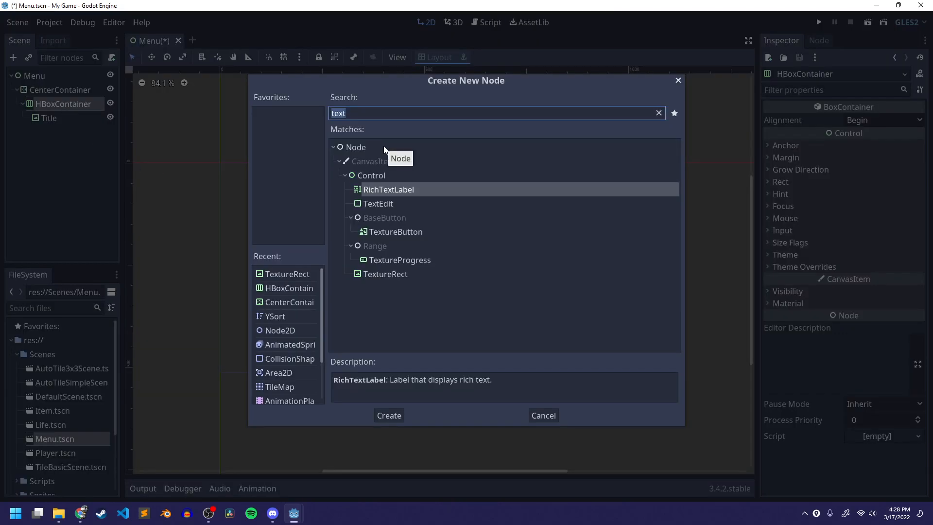
type("vbox")
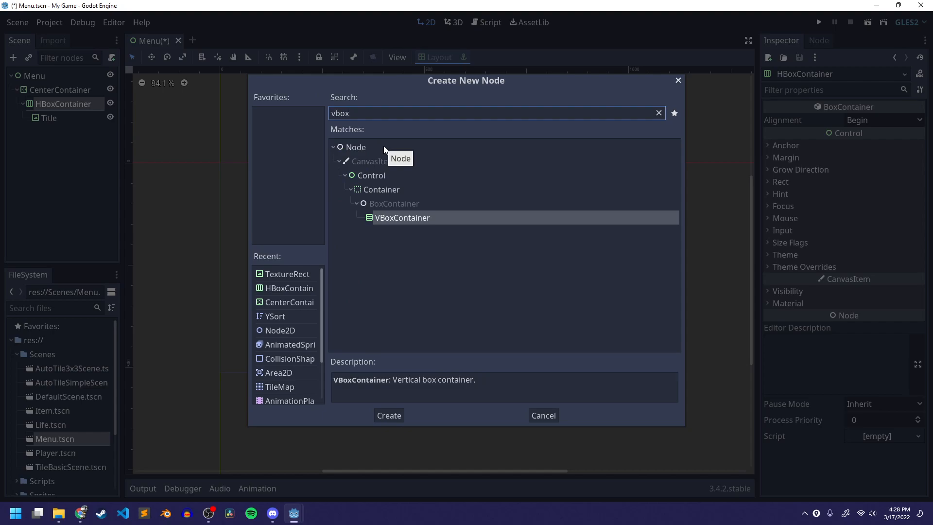
left_click(396, 219)
left_click(387, 415)
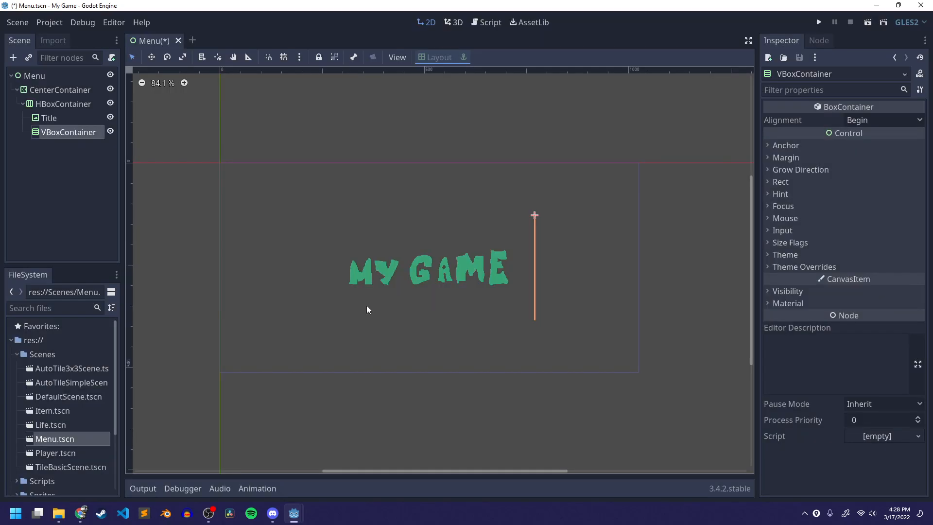
- Add a TextureButton child node under the VBoxContainer
scroll(573, 261, "up", 2)
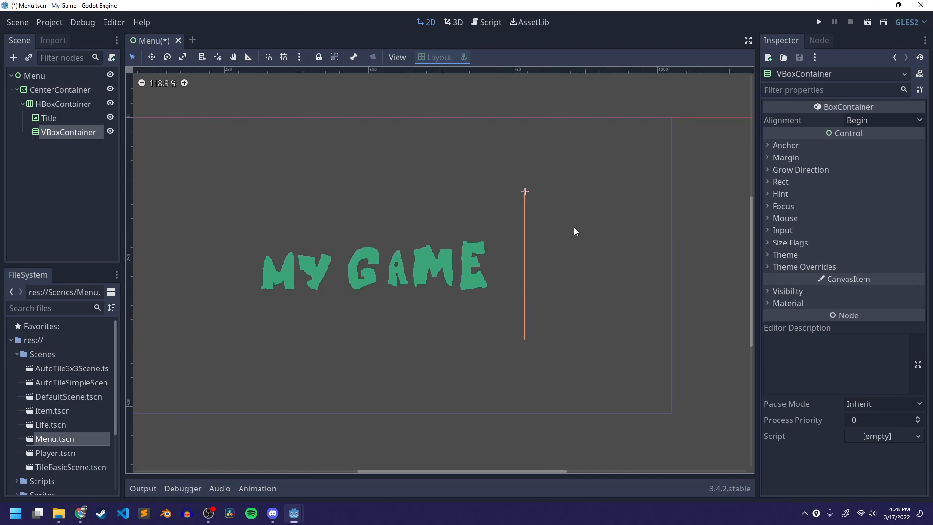
left_click(15, 191)
left_click(62, 134)
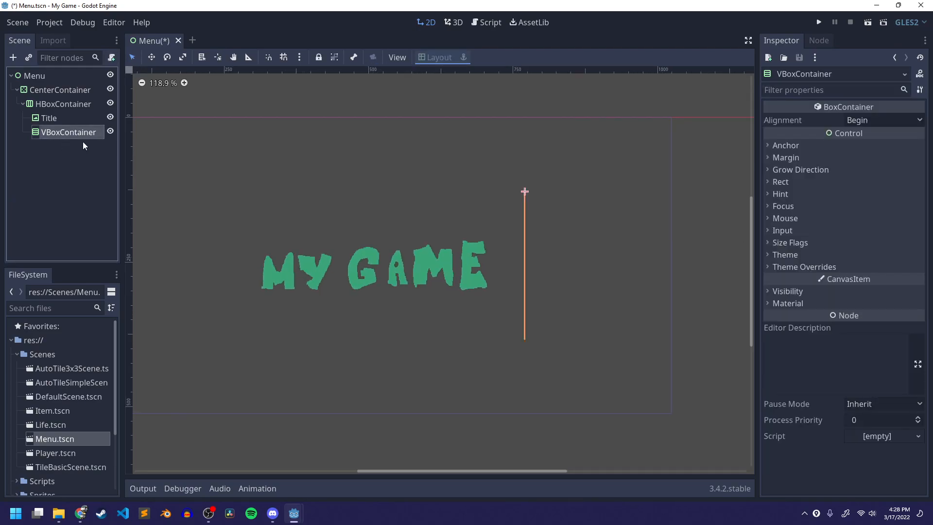
right_click(72, 135)
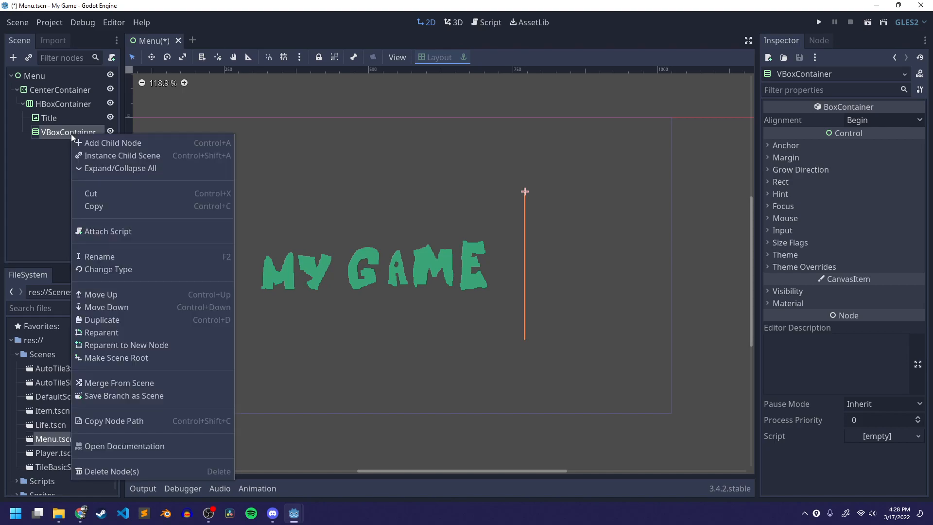
left_click(28, 160)
left_click(63, 132)
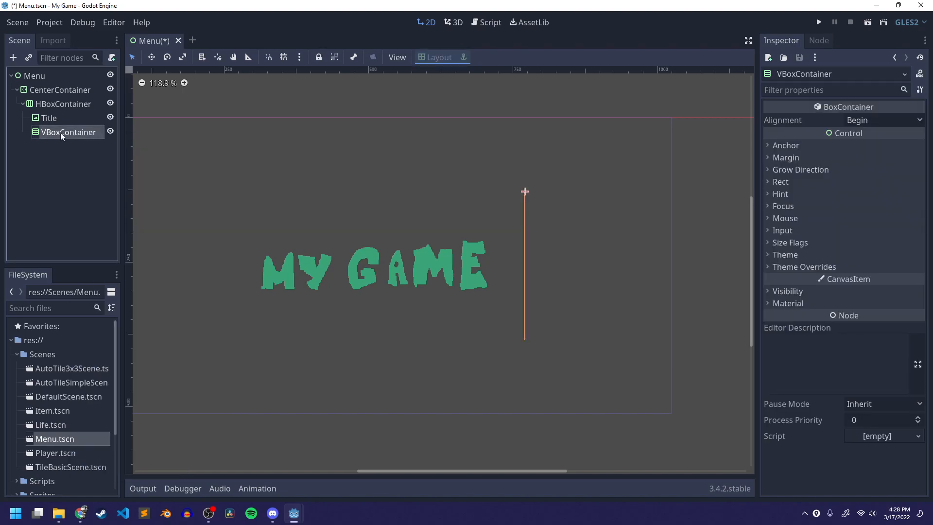
right_click(61, 133)
left_click(80, 142)
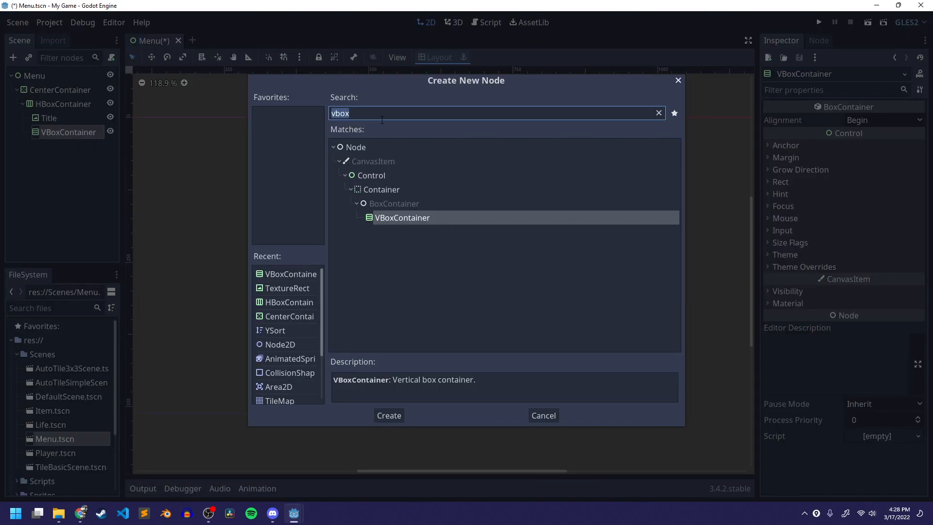
key("BackSpace")
type("button")
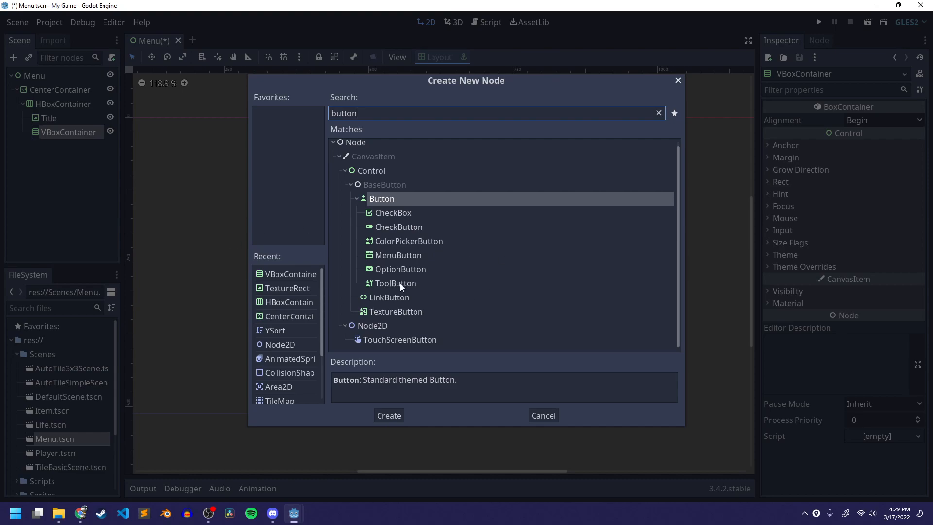
left_click(384, 312)
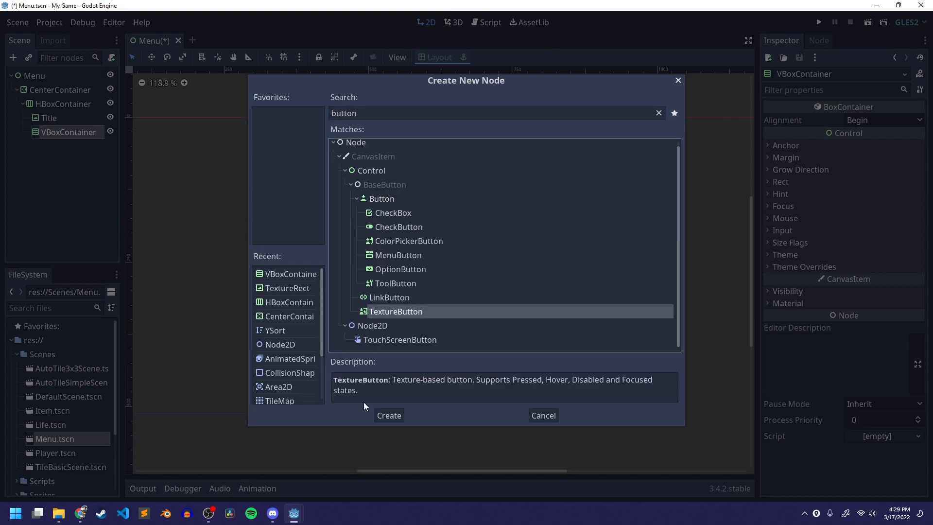
left_click(390, 416)
- Rename the TextureButton to Start
double_click(64, 150)
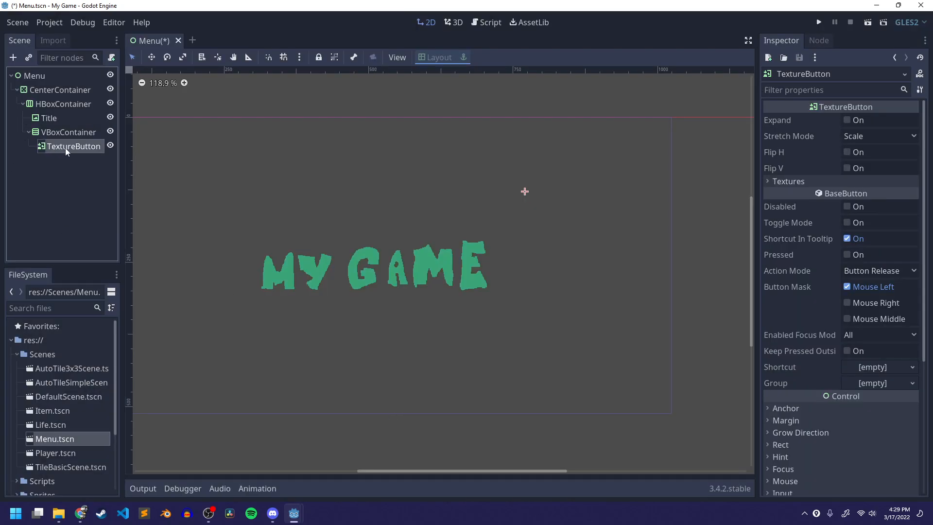
left_click(54, 197)
double_click(59, 147)
type("Star")
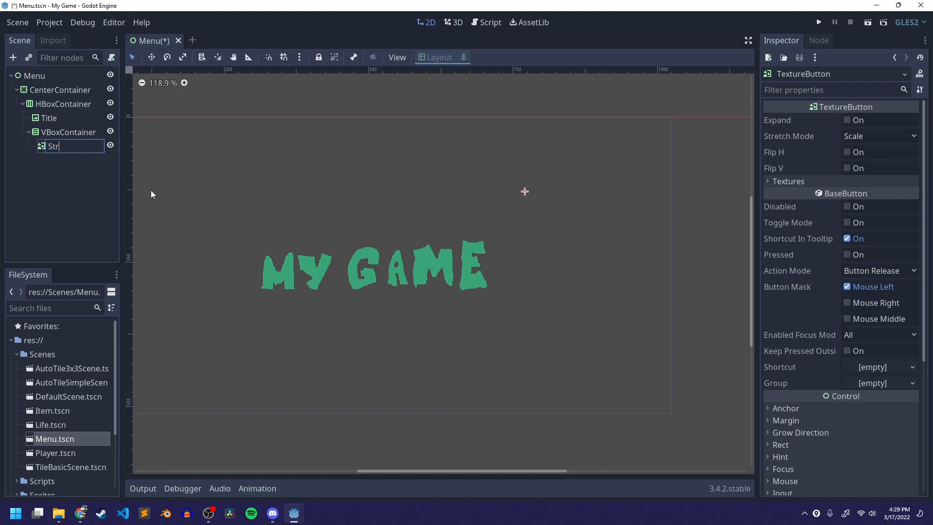
type("t")
key("Return")
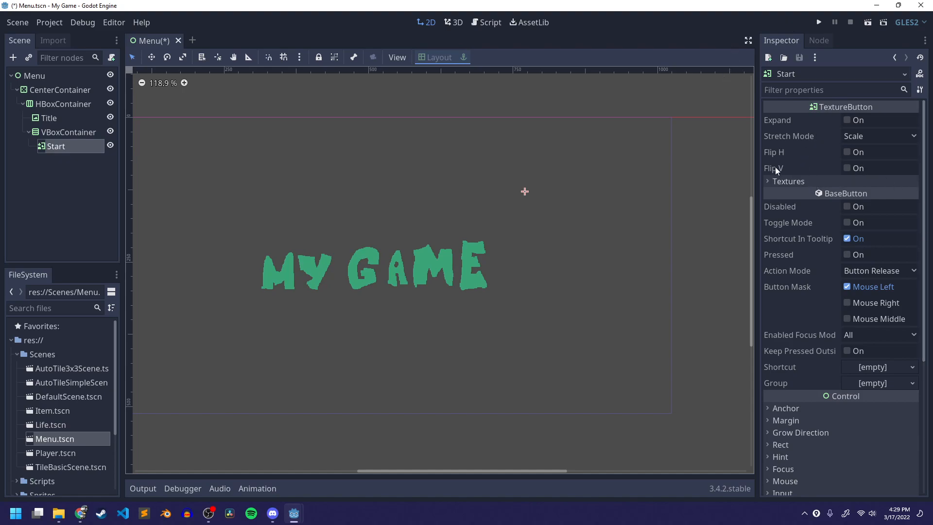
- Load ui_0.png from the UI/button_start folder as the Start button's Normal texture
left_click(788, 182)
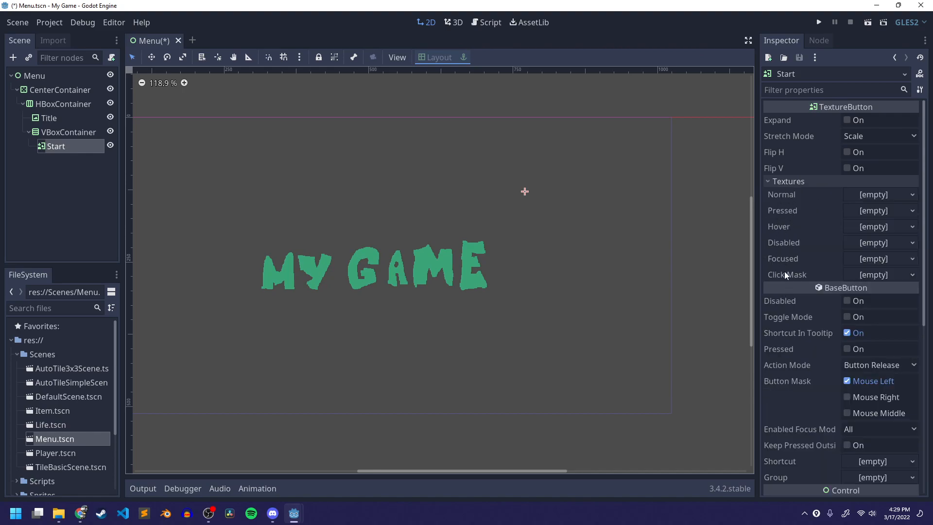
mouse_move(836, 257)
left_click(777, 193)
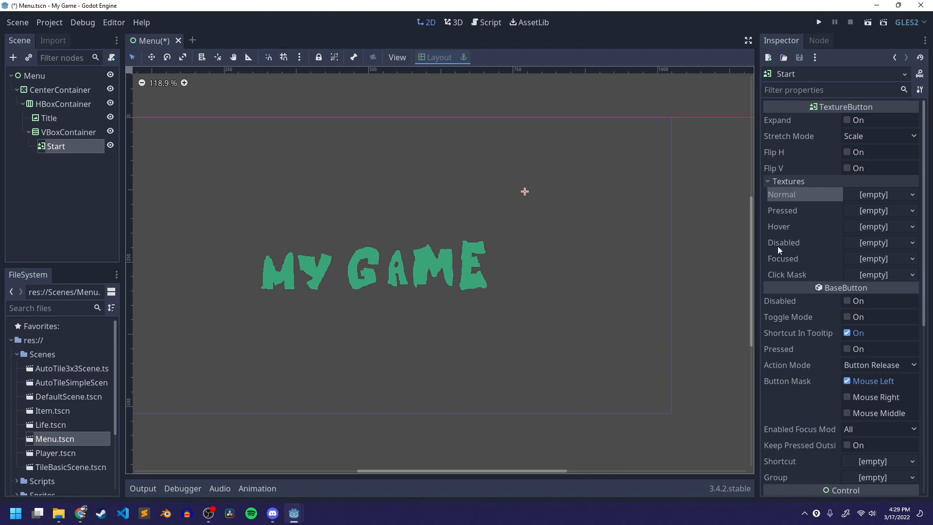
left_click(796, 215)
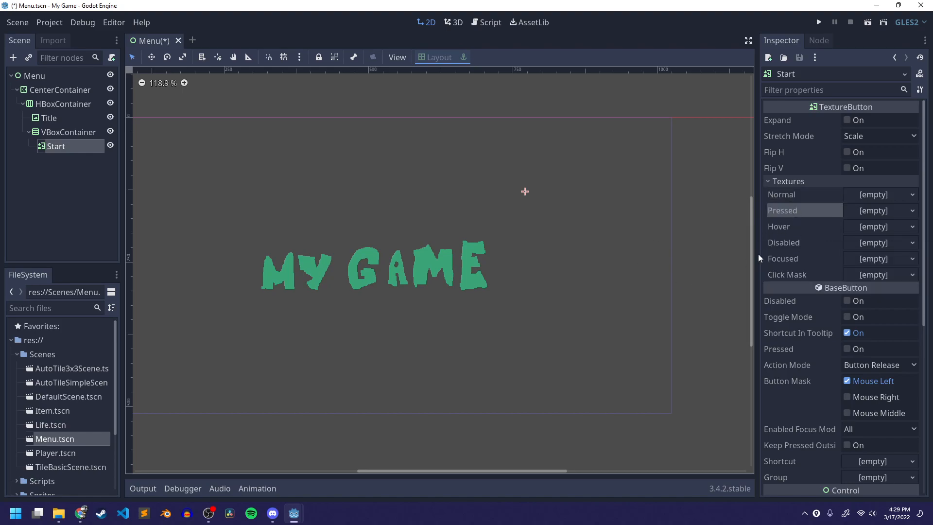
left_click(805, 226)
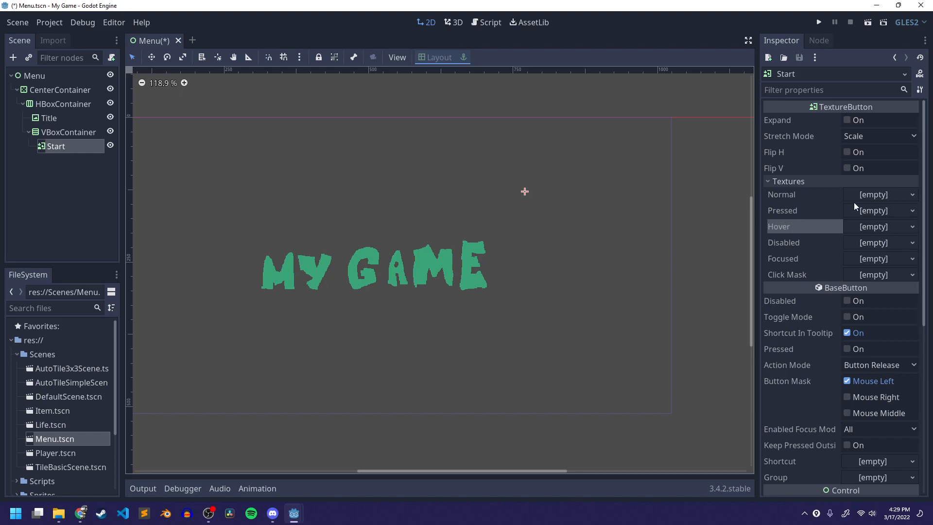
left_click(821, 199)
left_click(873, 197)
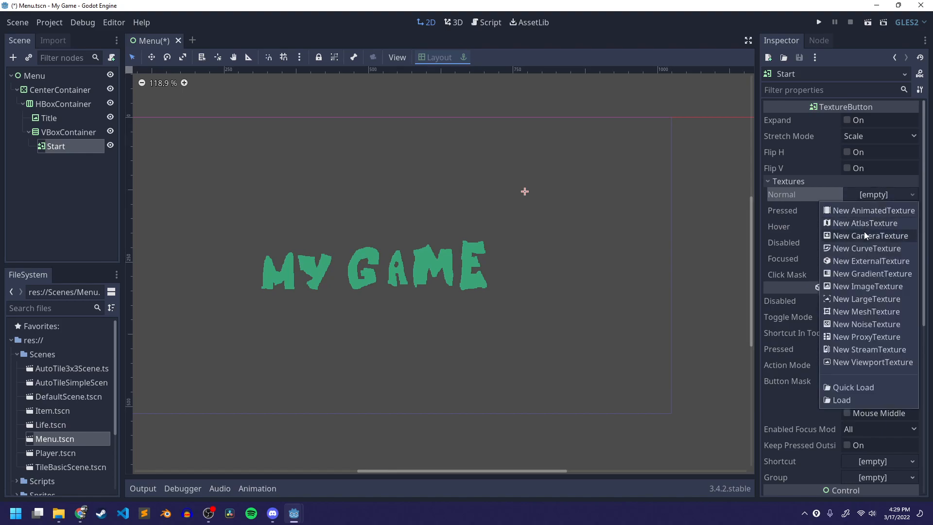
left_click(847, 400)
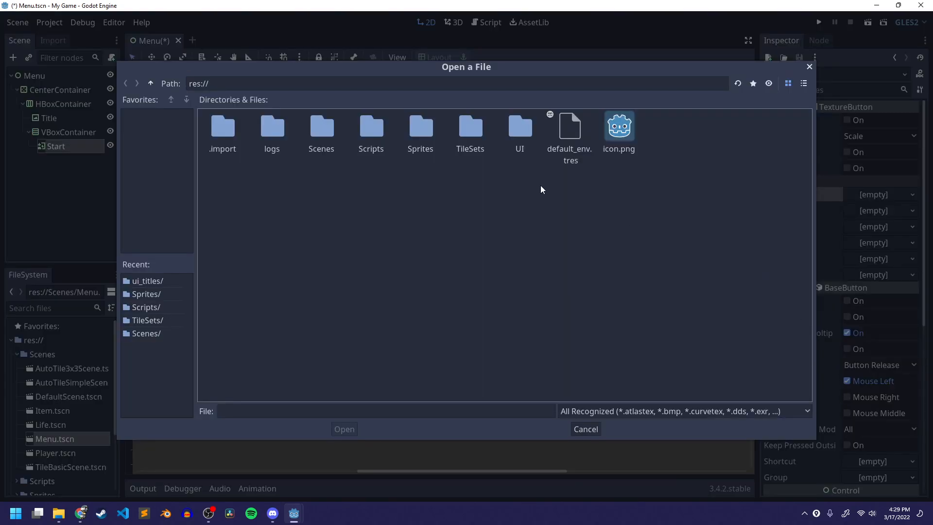
double_click(521, 133)
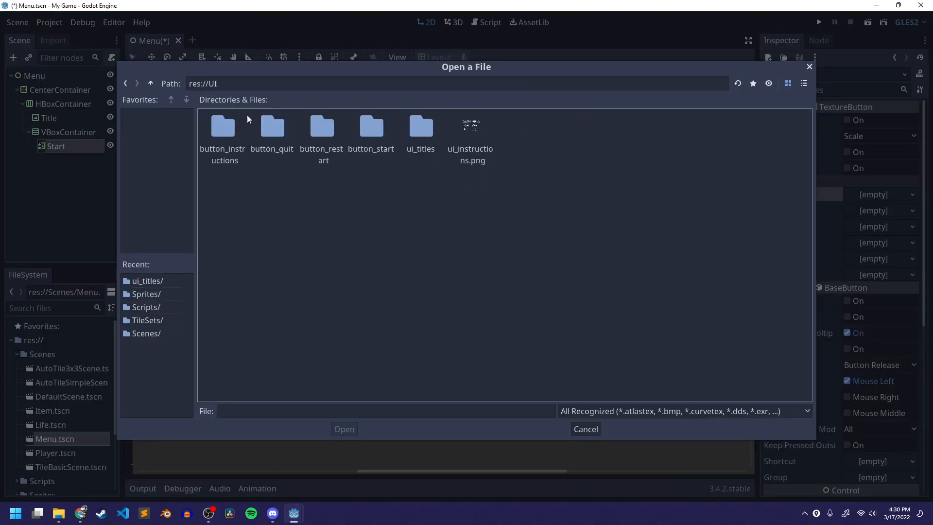
double_click(374, 133)
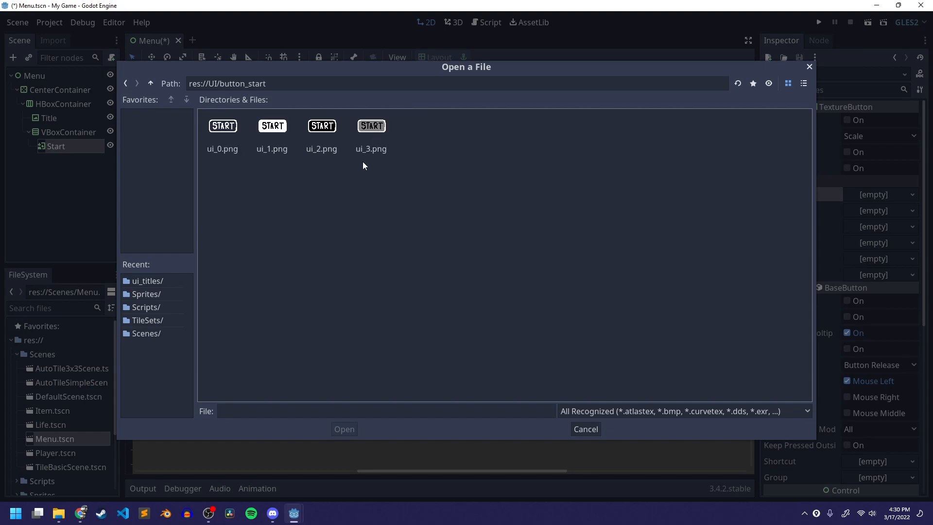
left_click(222, 135)
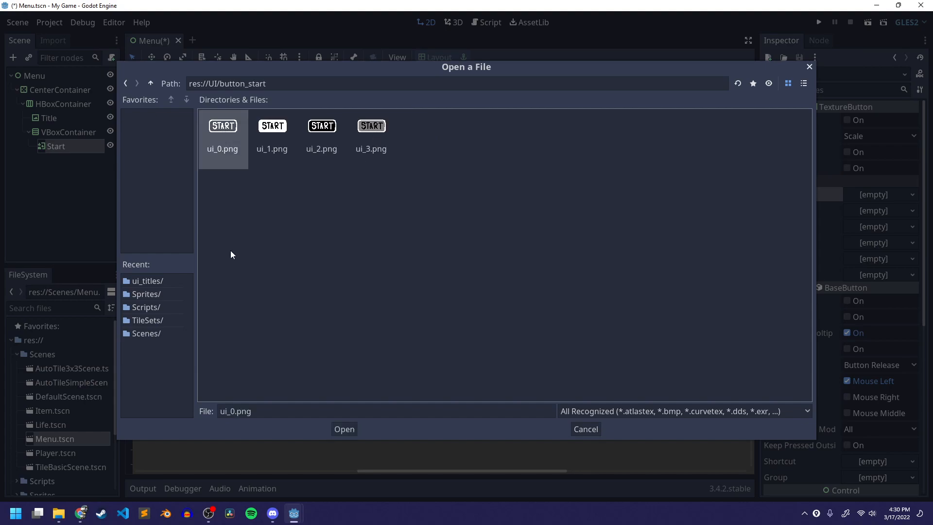
left_click(346, 430)
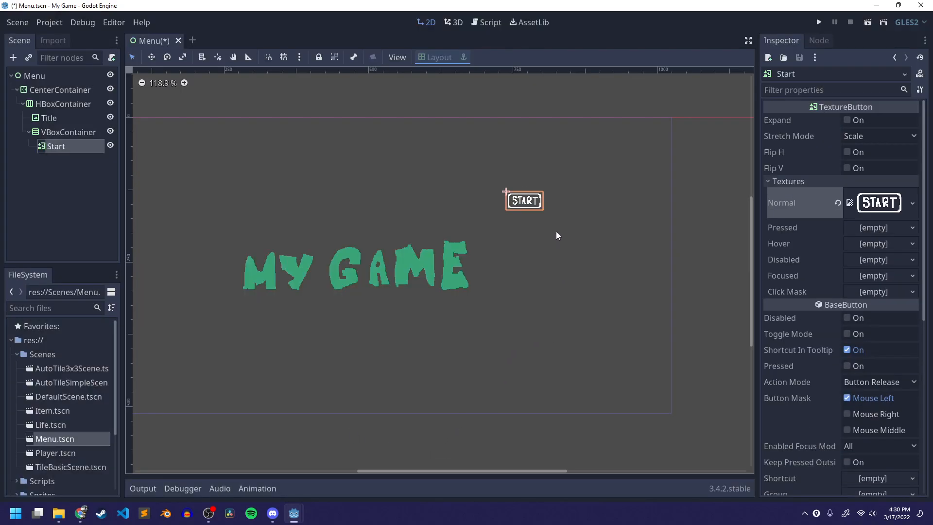
- Set the Start button's Rect Scale to 2 by 2
scroll(554, 249, "up", 3)
scroll(550, 255, "down", 4)
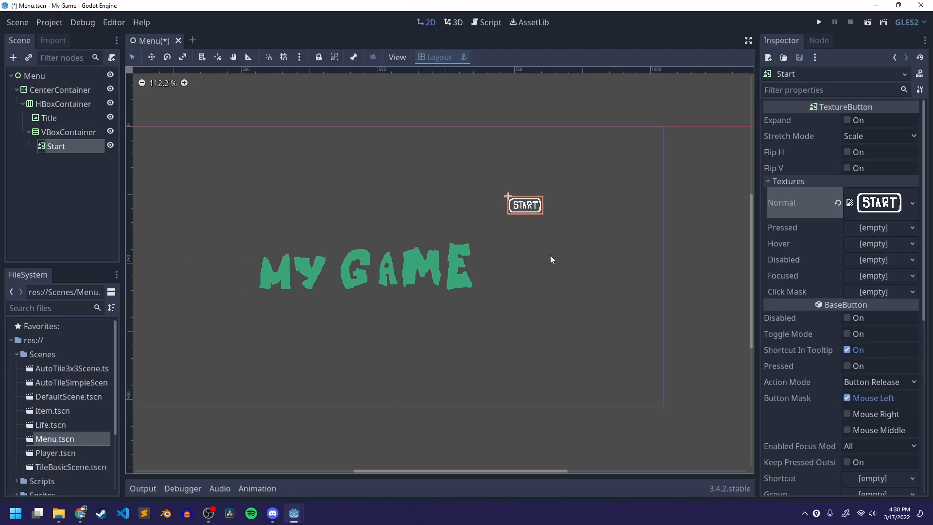
scroll(550, 256, "up", 3)
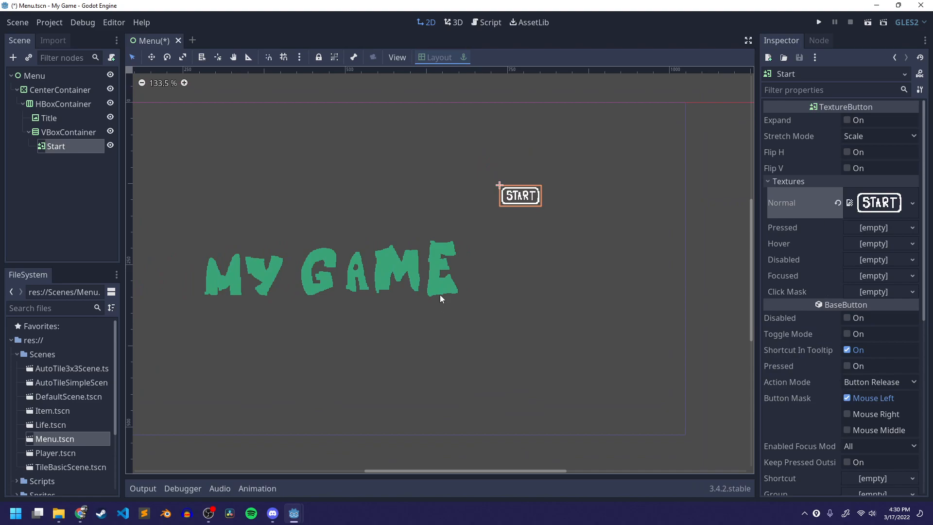
scroll(911, 344, "down", 5)
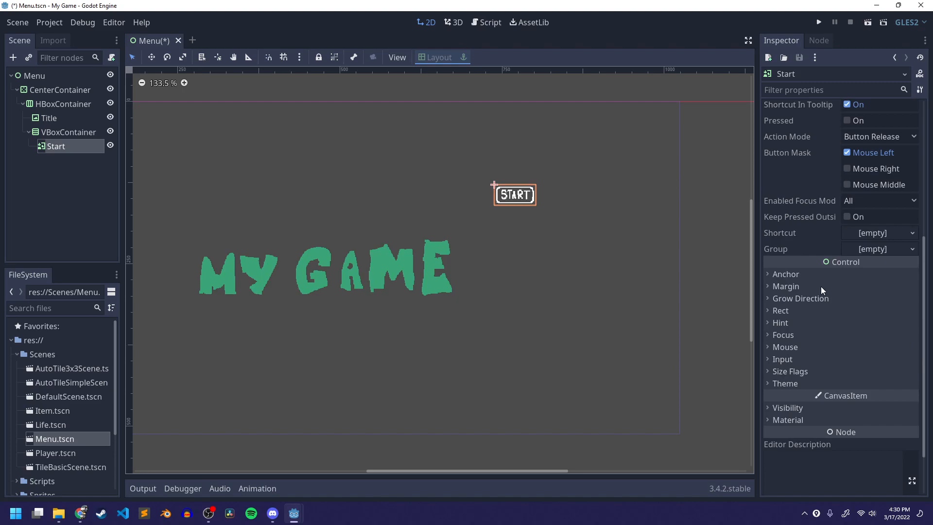
left_click(795, 311)
scroll(807, 348, "down", 3)
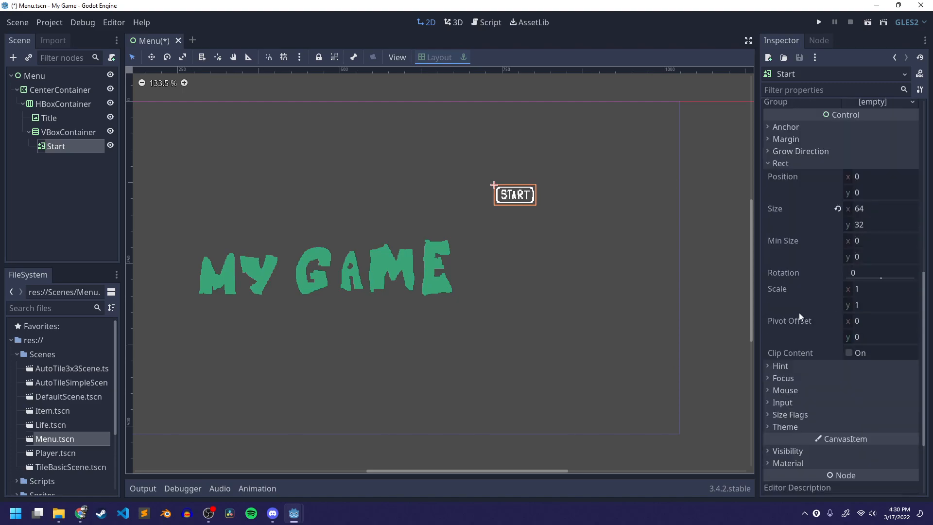
left_click(881, 290)
type("2")
key("Tab")
type("2")
key("Return")
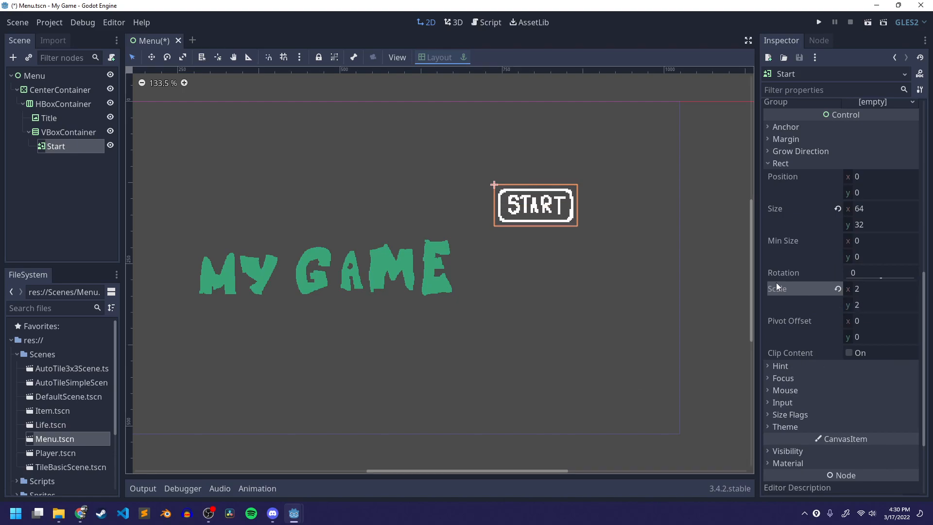
- Load ui_1.png from the UI/button_start folder as the Start button's Pressed texture
scroll(779, 275, "up", 3)
left_click(780, 266)
scroll(789, 378, "up", 6)
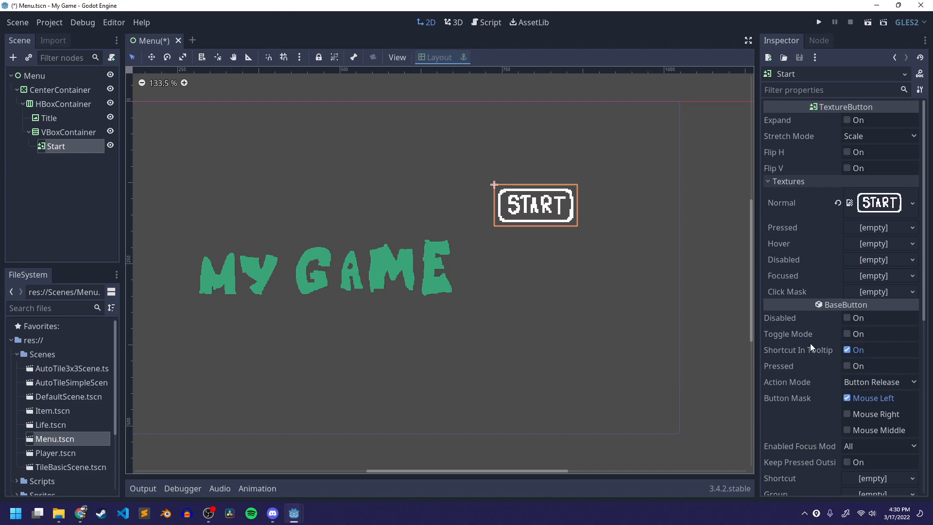
left_click(879, 226)
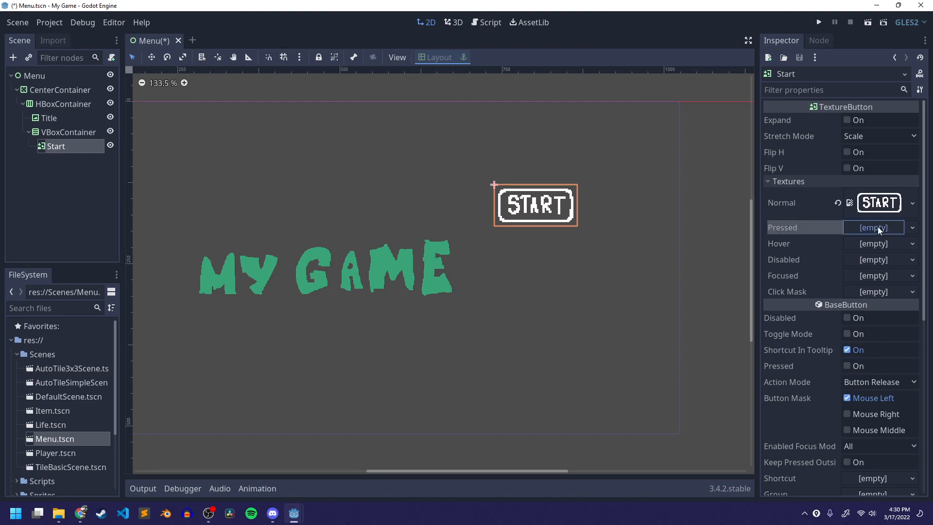
left_click(846, 432)
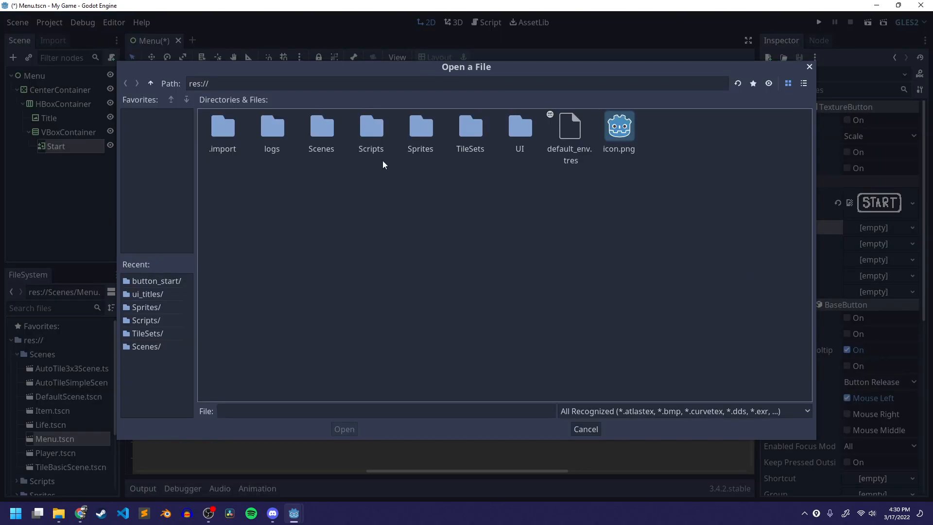
double_click(518, 129)
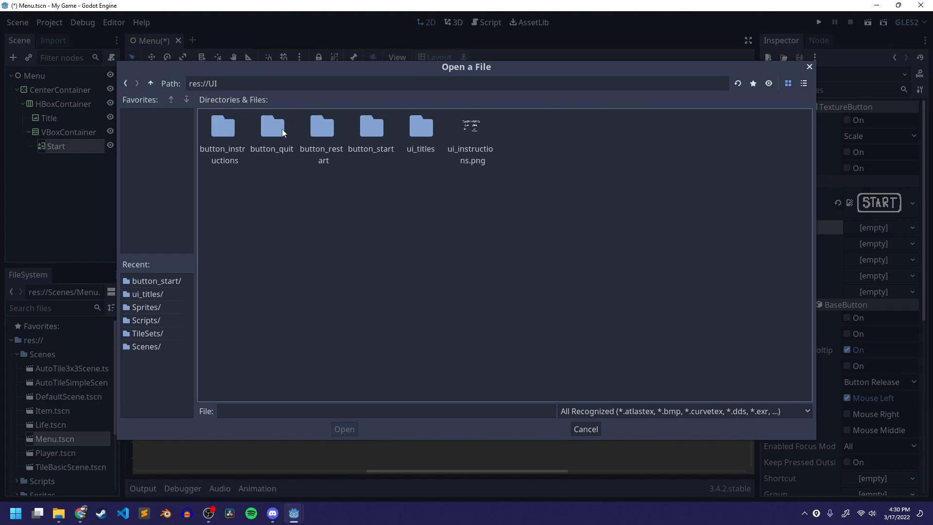
double_click(366, 128)
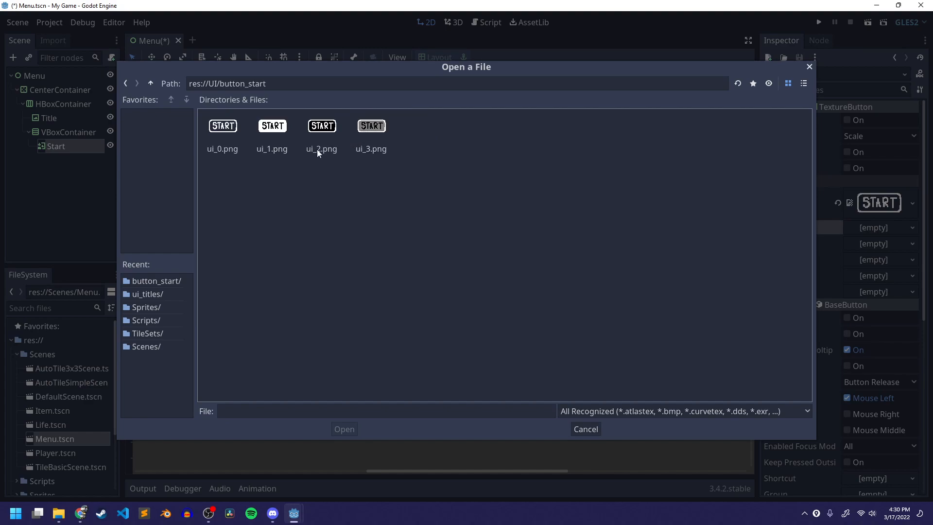
left_click(270, 136)
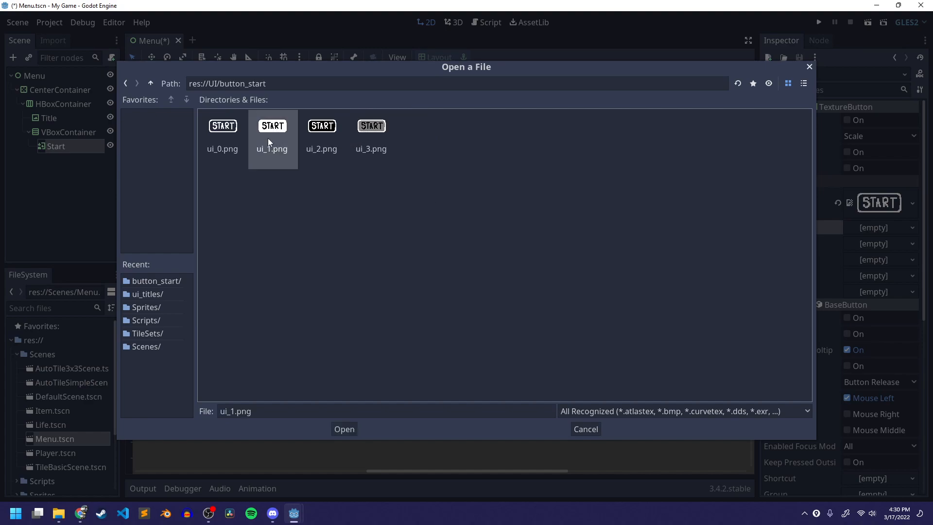
left_click(343, 429)
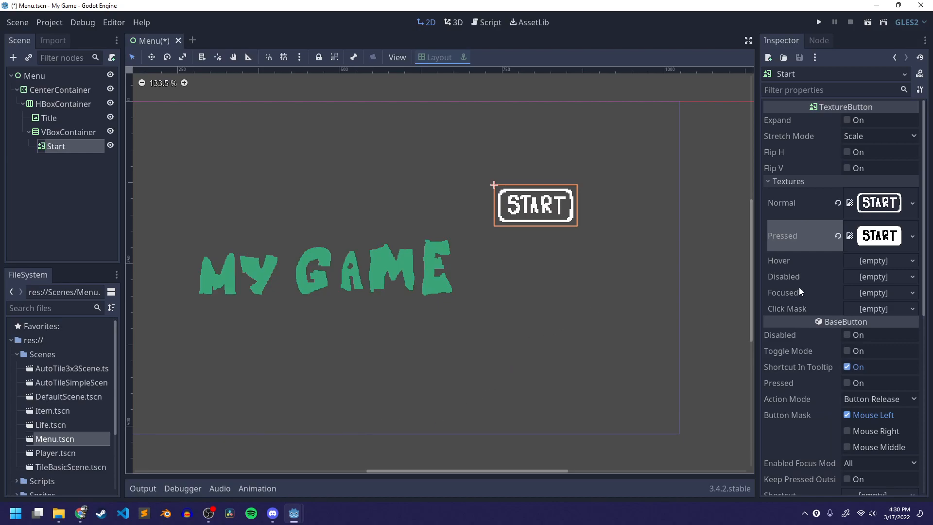
- Load ui_3.png from the UI/button_start folder as the Start button's Hover texture
left_click(884, 261)
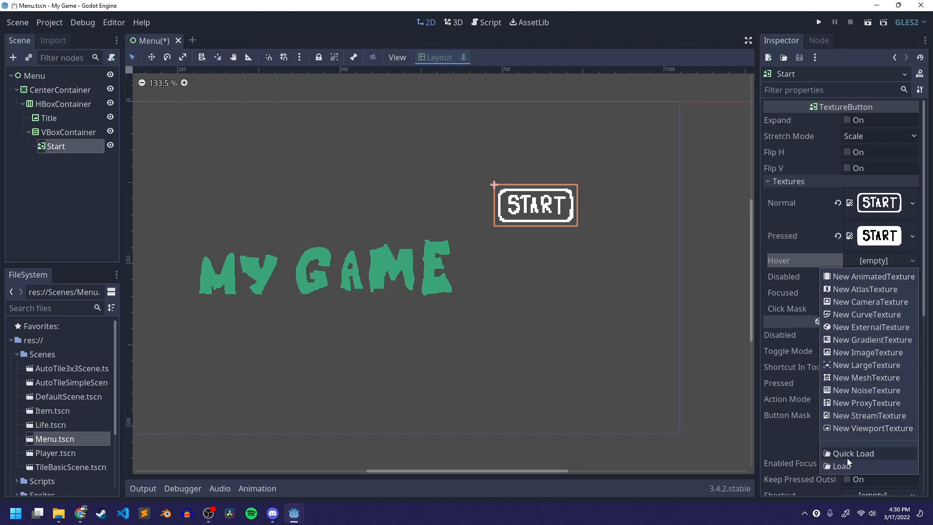
left_click(835, 467)
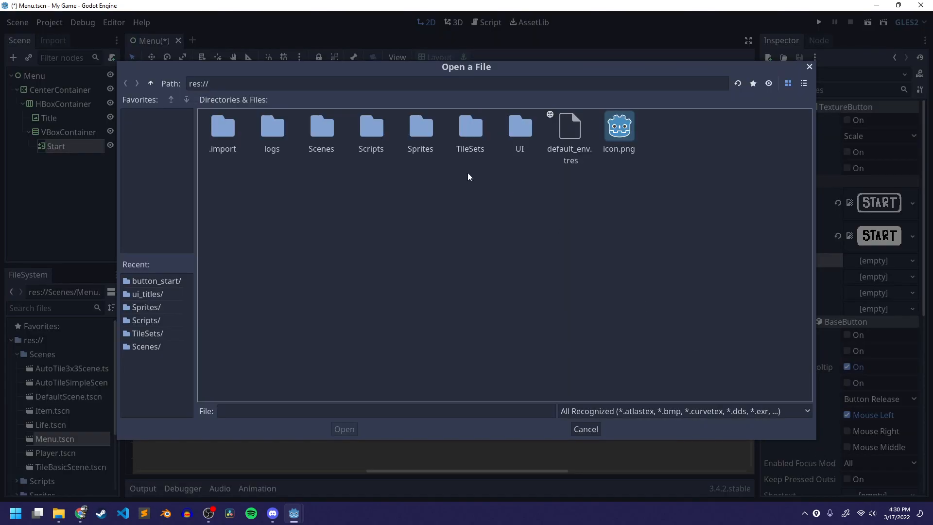
double_click(503, 132)
double_click(374, 126)
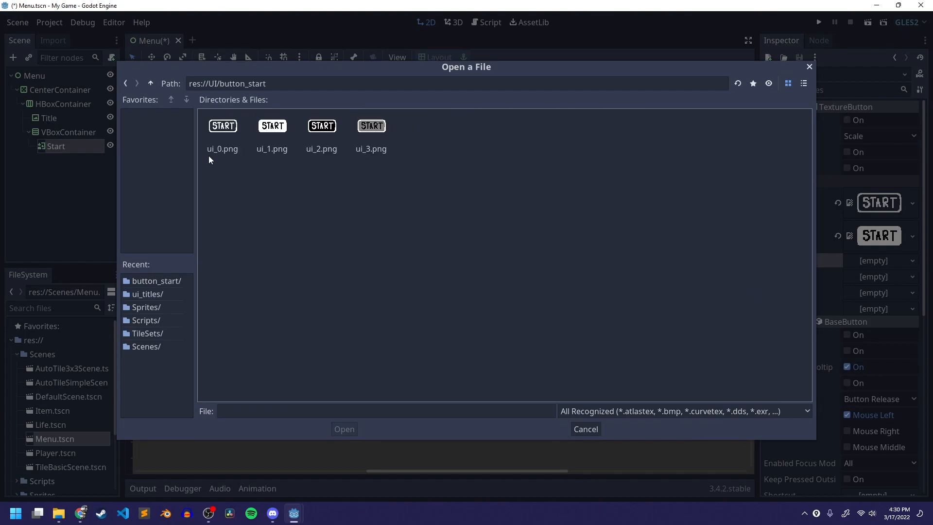
left_click(365, 128)
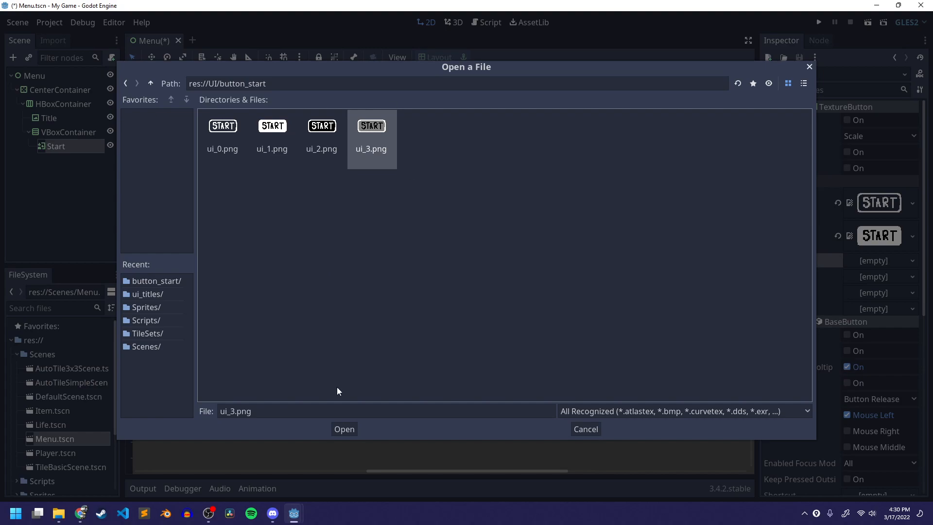
left_click(345, 429)
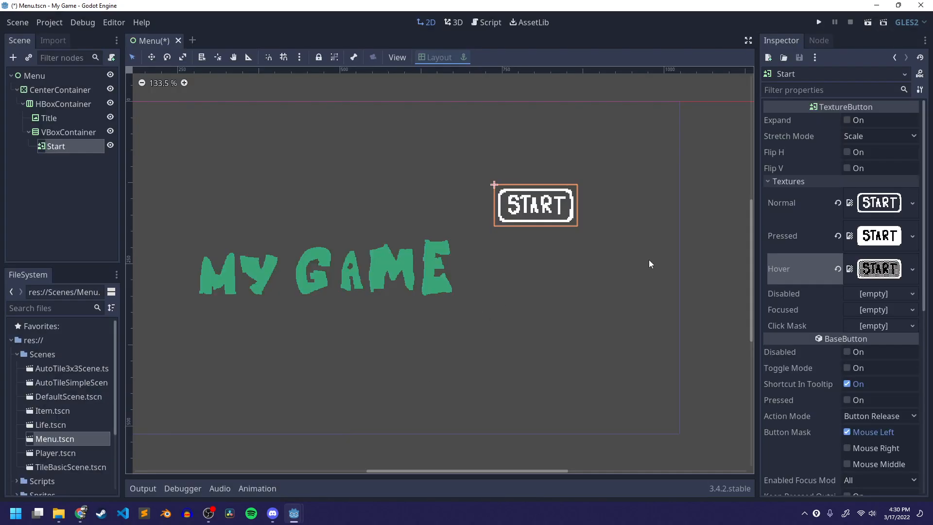
- Save the Menu scene, run it to test the Start button, and close the game window
key("ctrl+s")
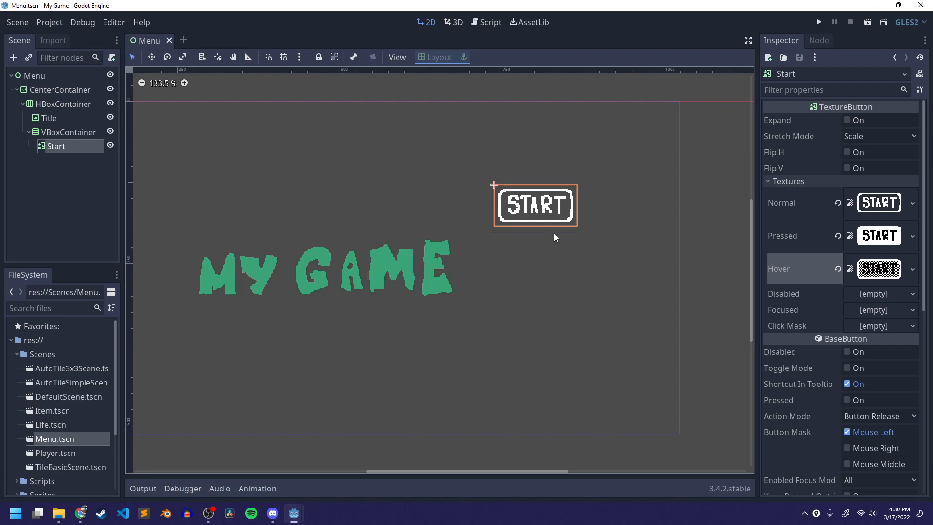
left_click(869, 22)
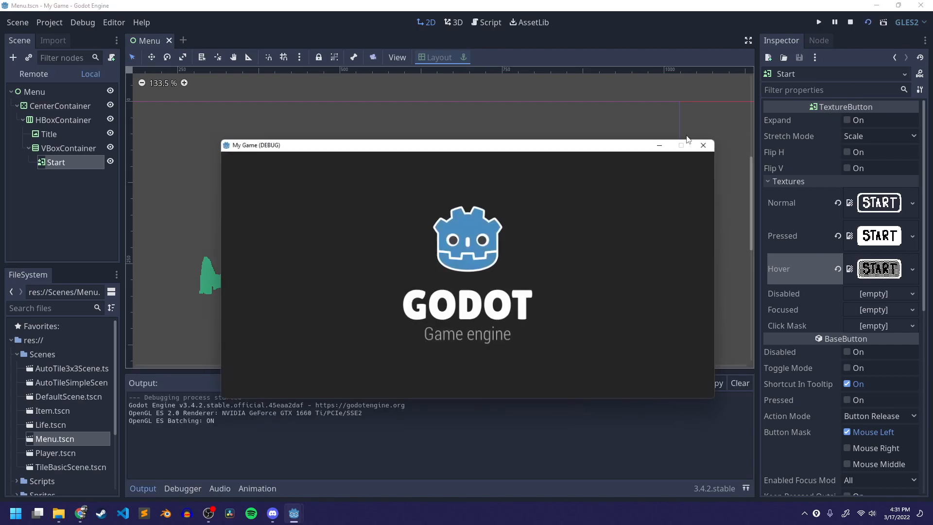
left_click(598, 224)
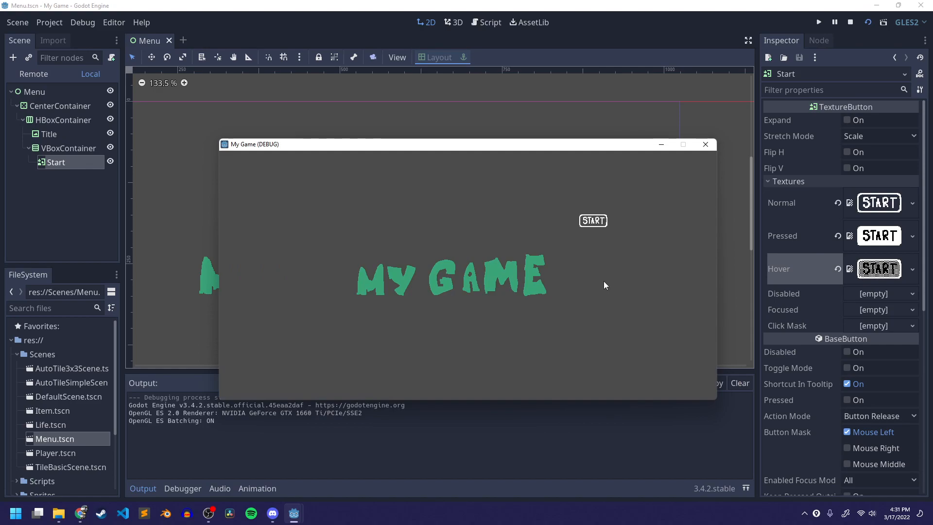
left_click(706, 144)
- Revert the Start button's Rect Size to its default value
scroll(615, 217, "down", 1)
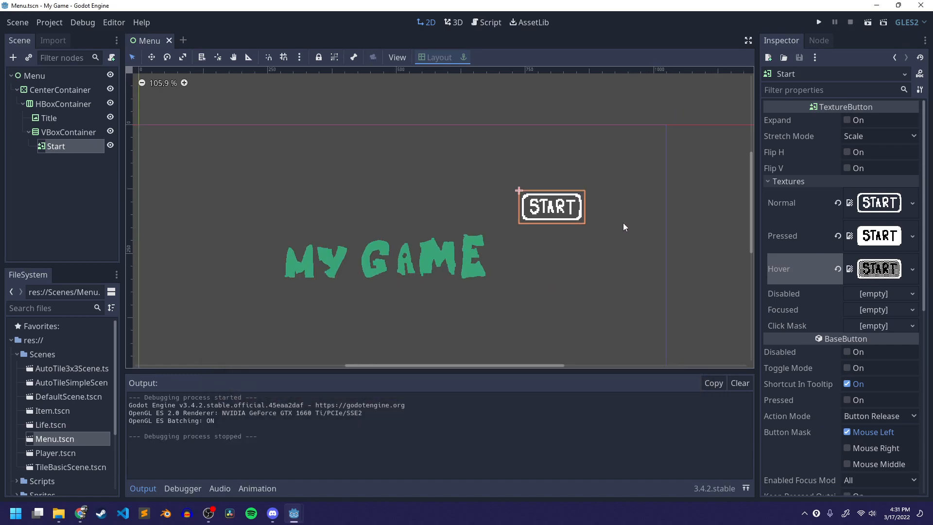
scroll(814, 325, "down", 6)
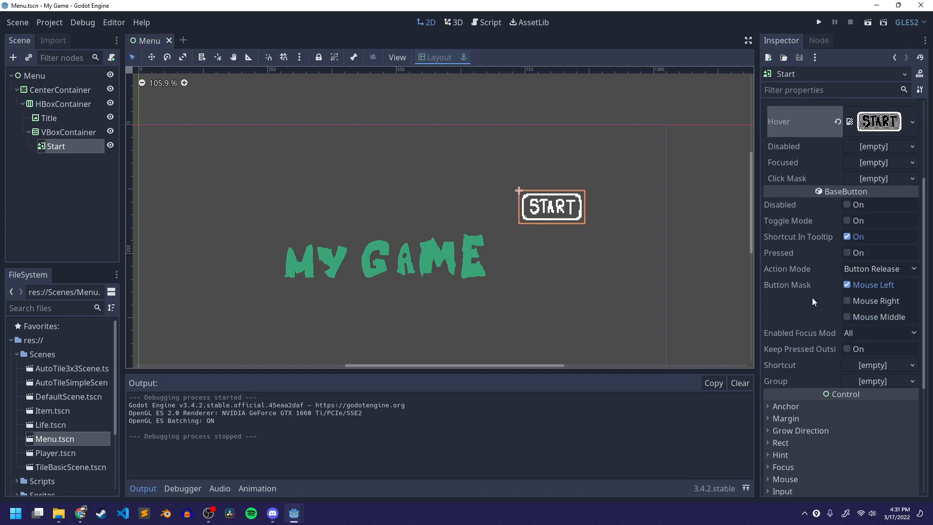
left_click(784, 246)
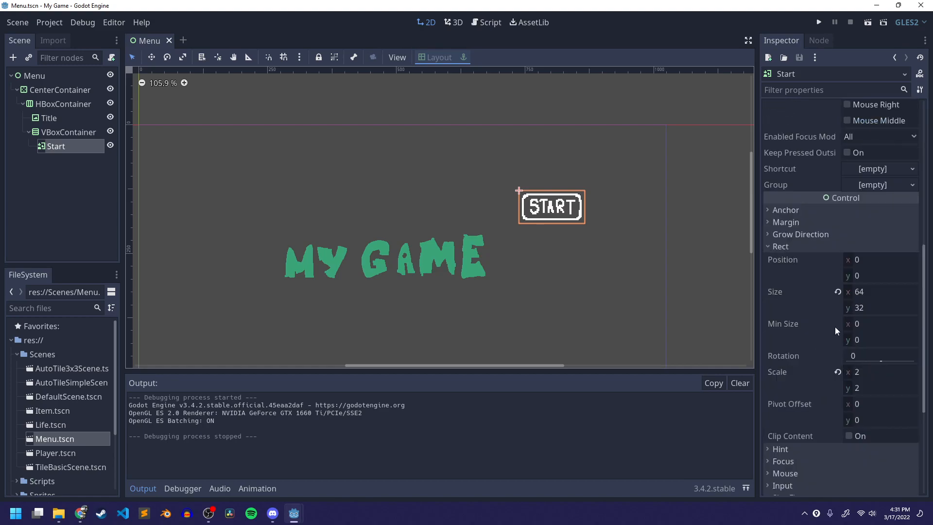
left_click(837, 292)
scroll(855, 340, "down", 2)
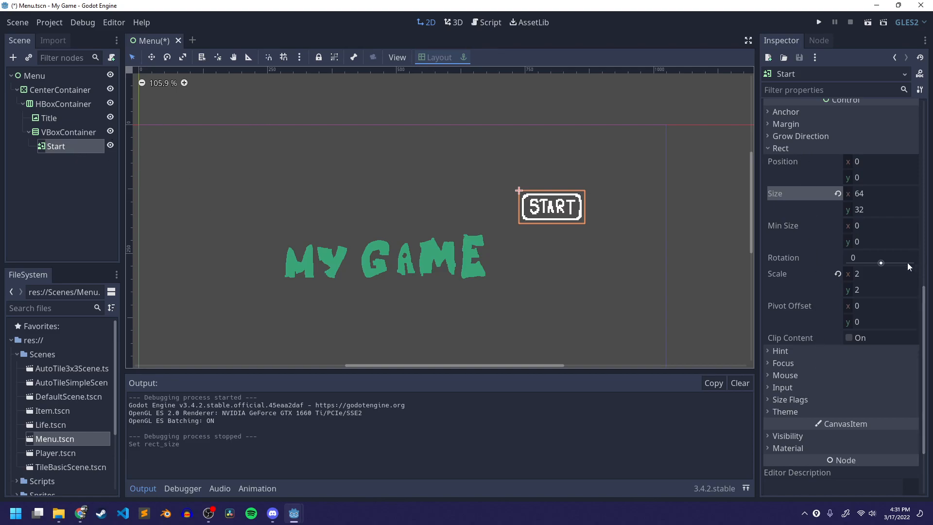
left_click(83, 129)
right_click(77, 130)
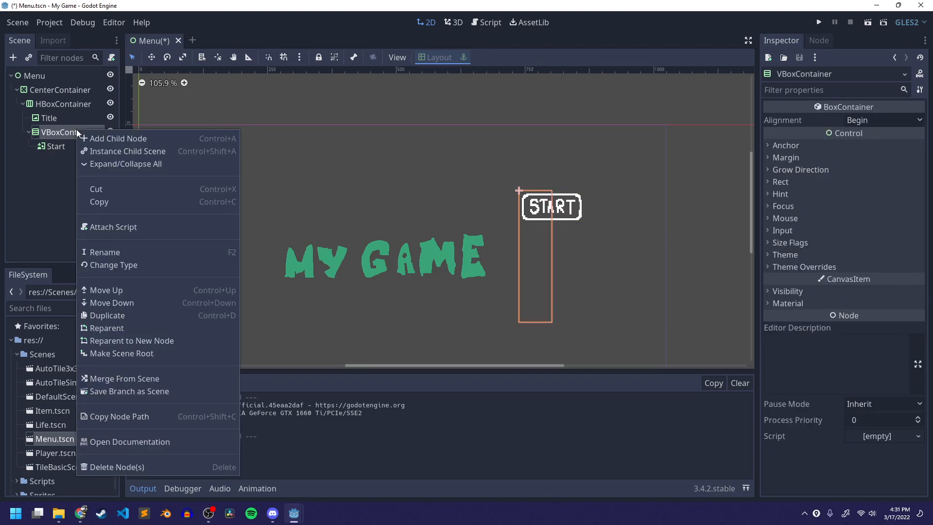
left_click(107, 139)
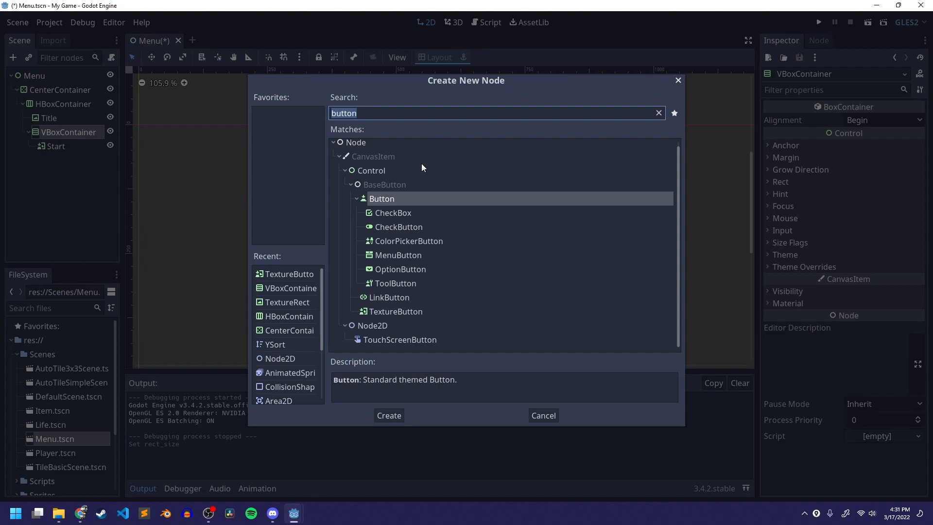
type("scale")
key("BackSpace")
key("BackSpace")
key("BackSpace")
key("BackSpace")
key("BackSpace")
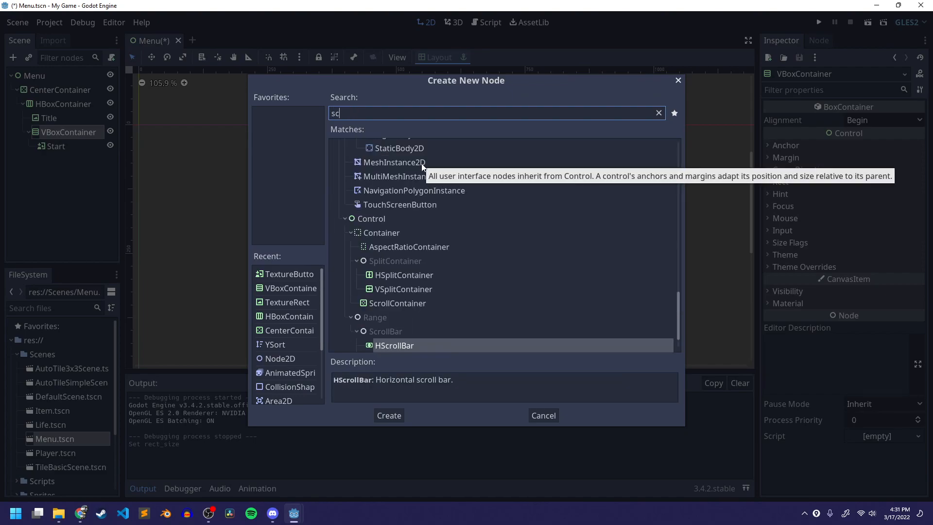
left_click(540, 415)
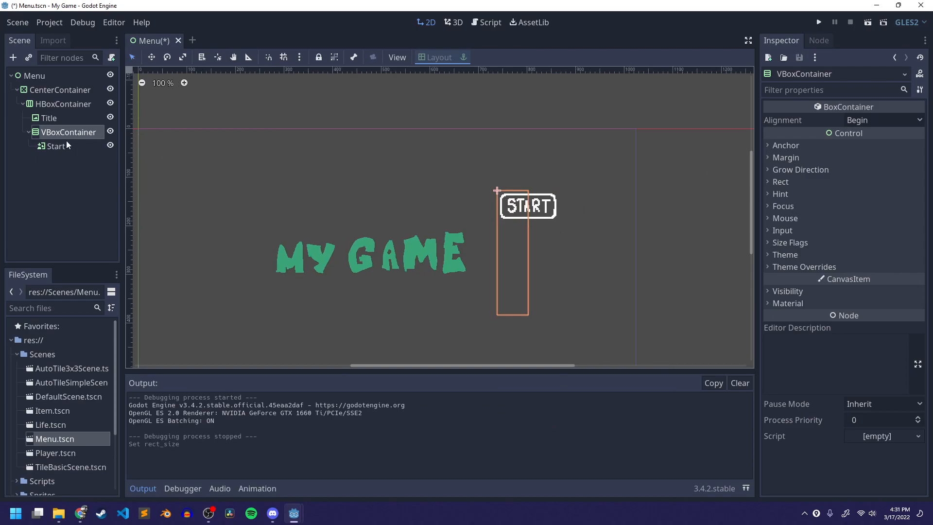
- Select the Start button, save the scene, run it, and close the game window
left_click(67, 143)
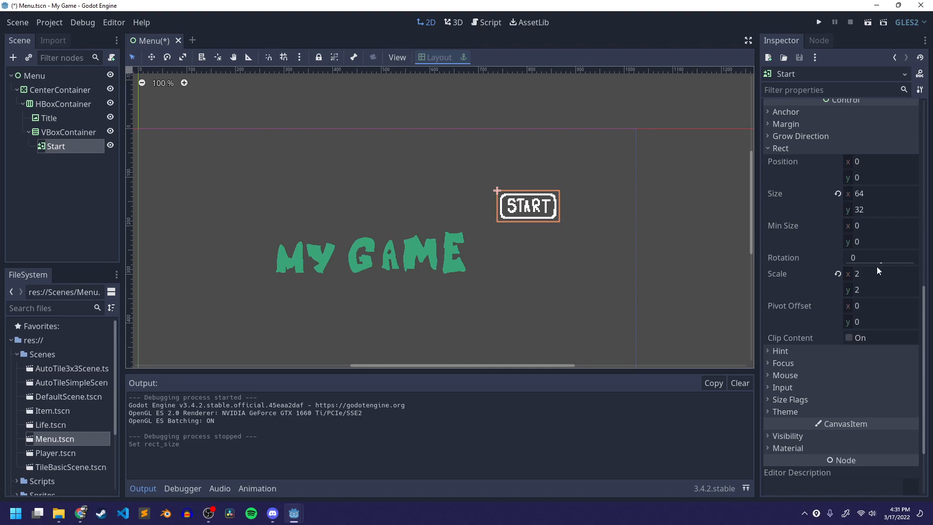
scroll(465, 244, "down", 1)
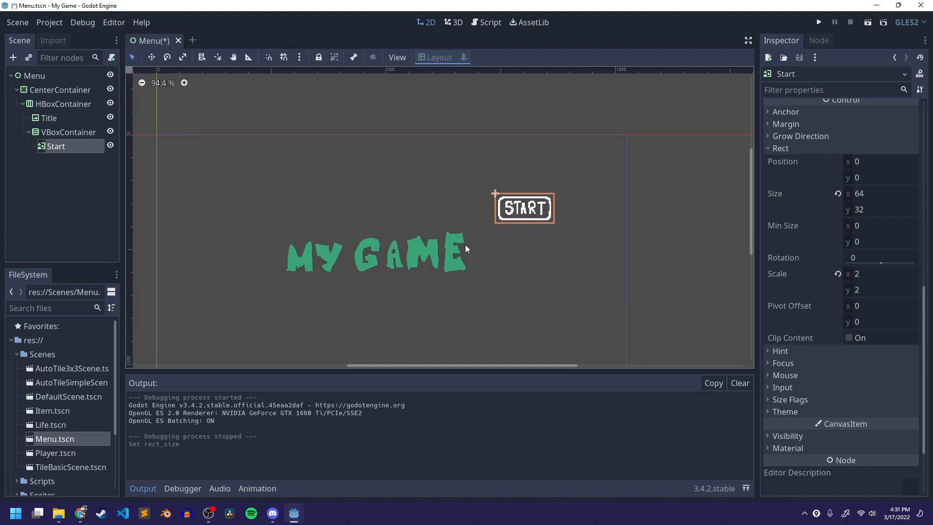
key("ctrl+s")
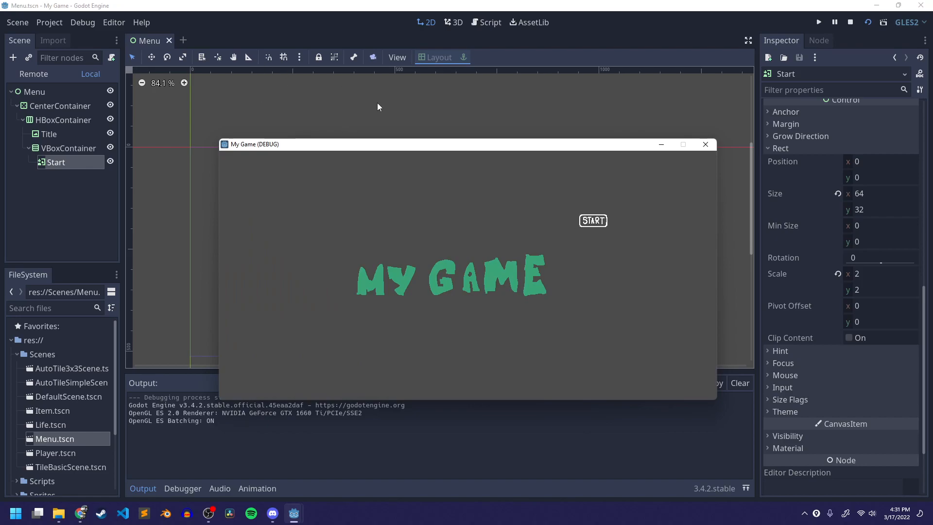
left_click(706, 145)
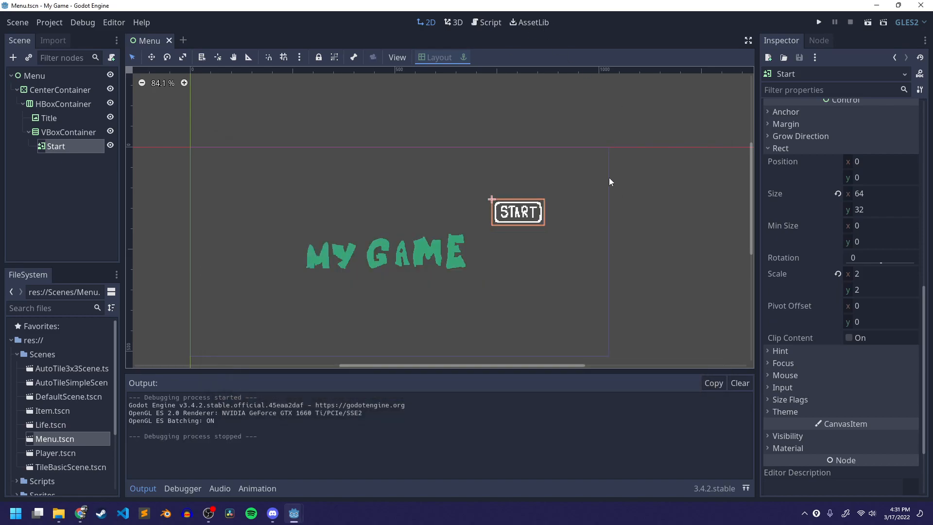
- Set the Start button's Scale to 4 on both axes and run the scene to test it
left_click(837, 274)
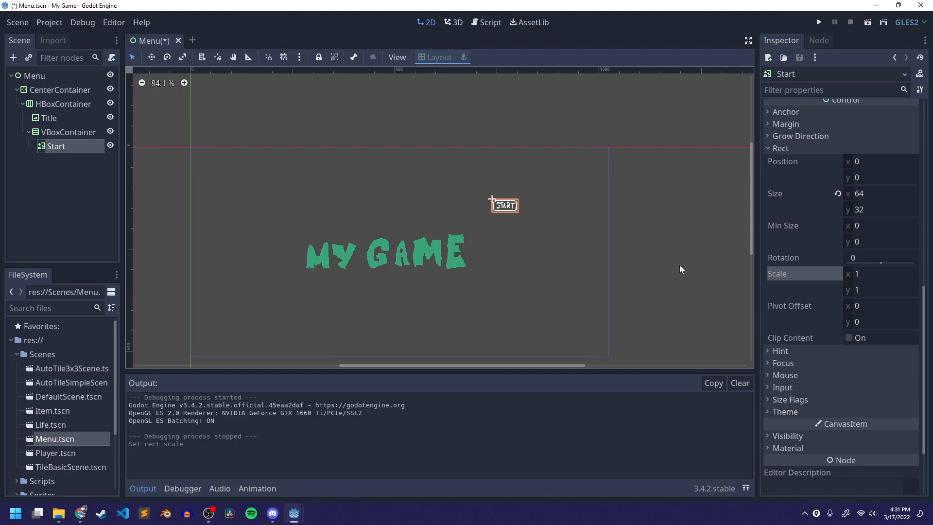
key("ctrl+z")
left_click(878, 270)
type("4")
left_click_drag(866, 286, 863, 286)
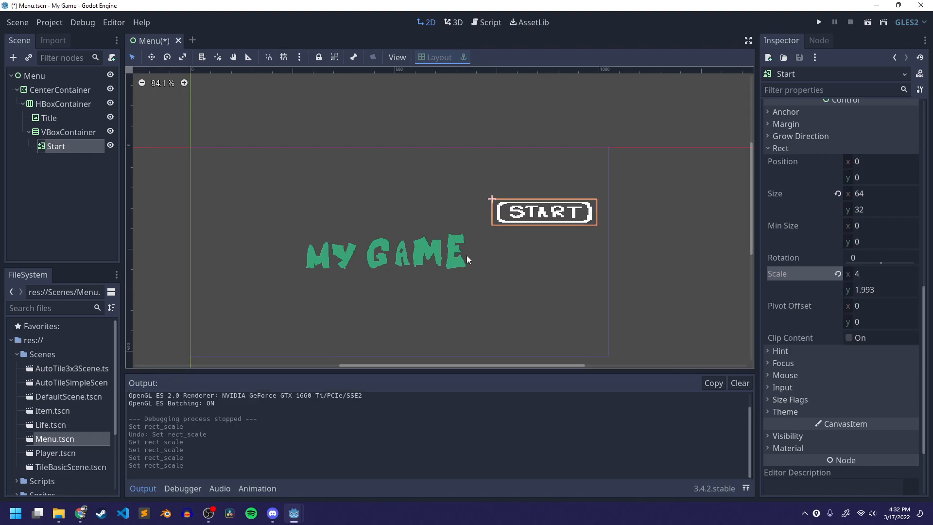
left_click(466, 256)
left_click(544, 214)
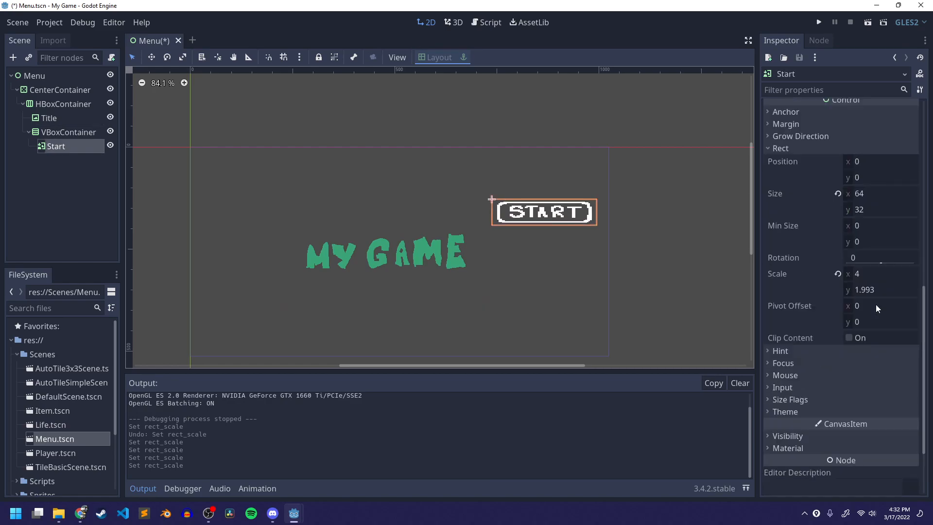
left_click(874, 294)
type("4")
key("Return")
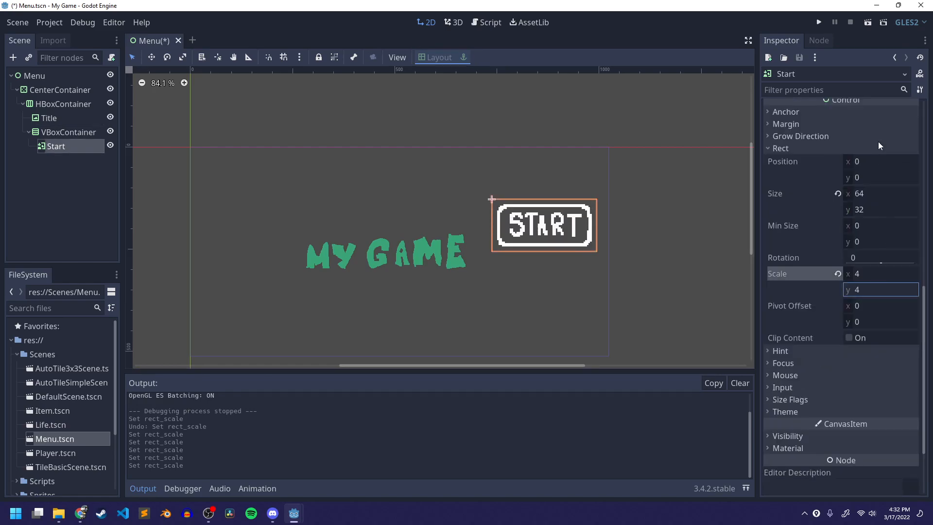
left_click(868, 22)
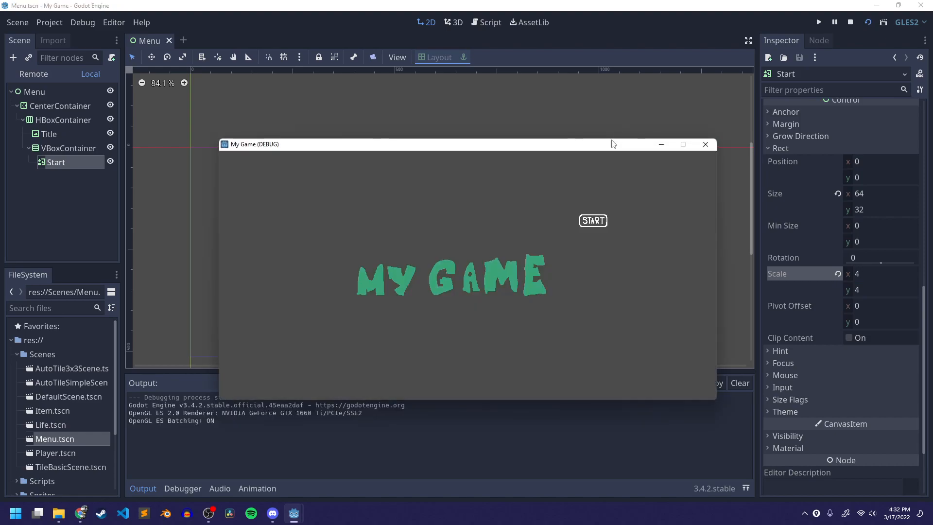
left_click(706, 144)
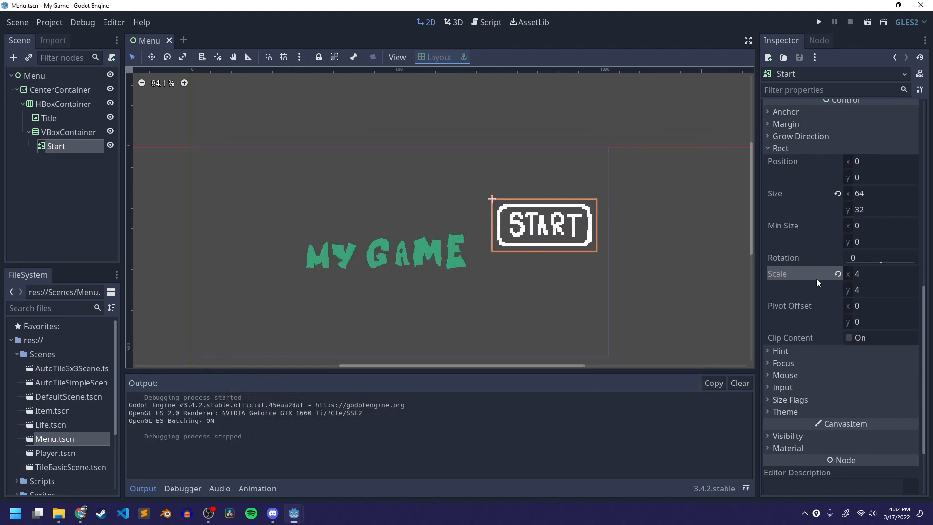
- Revert the Start button's Scale to its default value
left_click(838, 275)
left_click(523, 219)
left_click(510, 206)
scroll(541, 218, "up", 3)
scroll(521, 250, "up", 1)
middle_click_drag(526, 248, 590, 249)
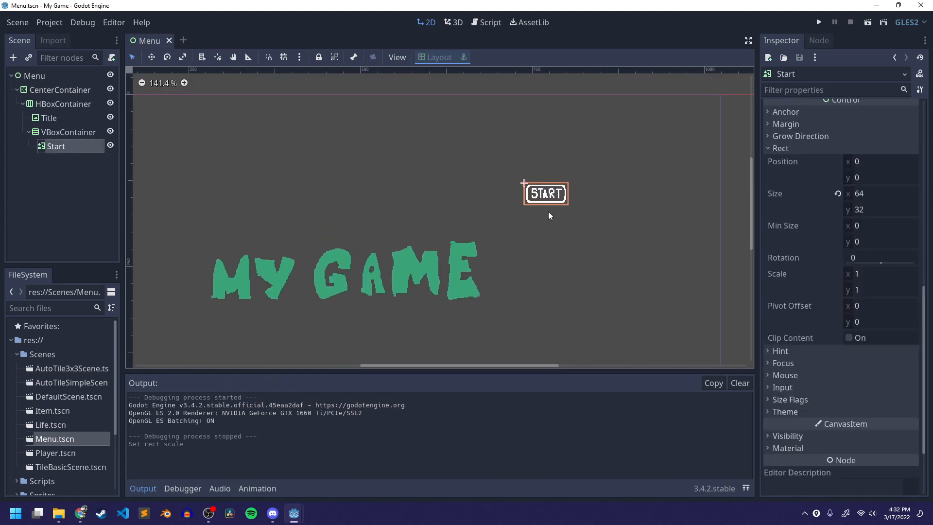
scroll(792, 141, "up", 10)
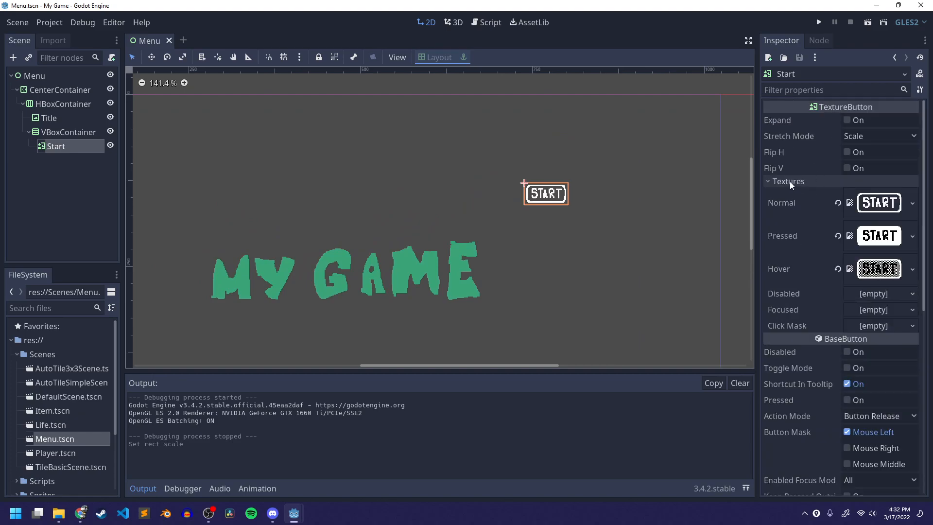
- Tint the Start button by setting its Modulate color to the title's green with the eyedropper, and test-run the scene
left_click(798, 181)
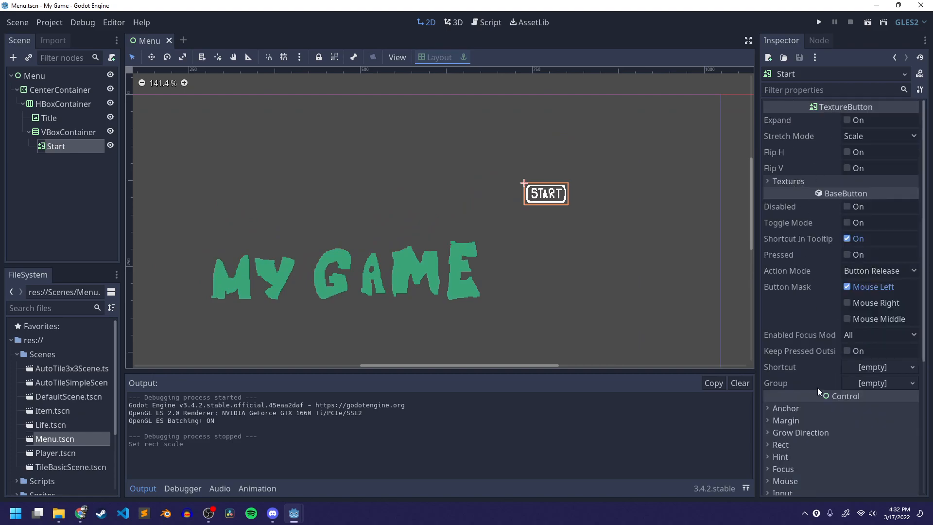
scroll(818, 395, "down", 5)
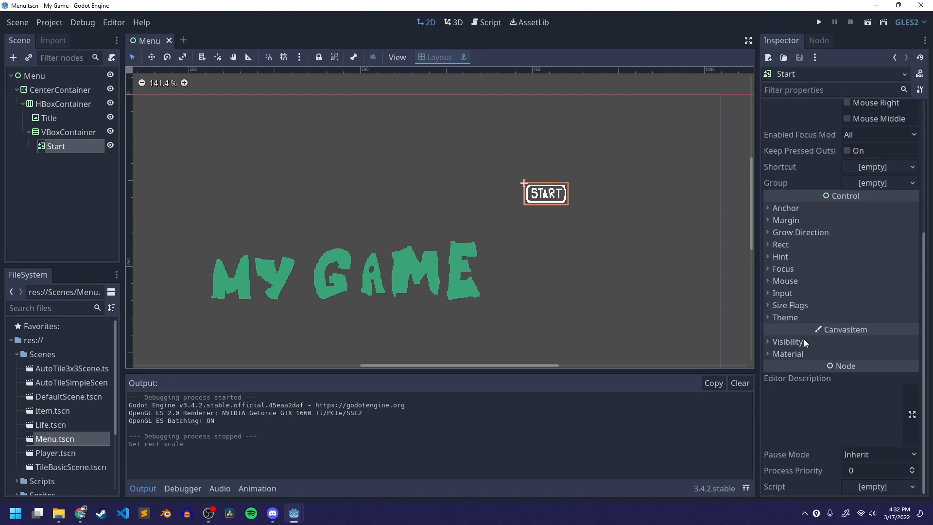
left_click(788, 341)
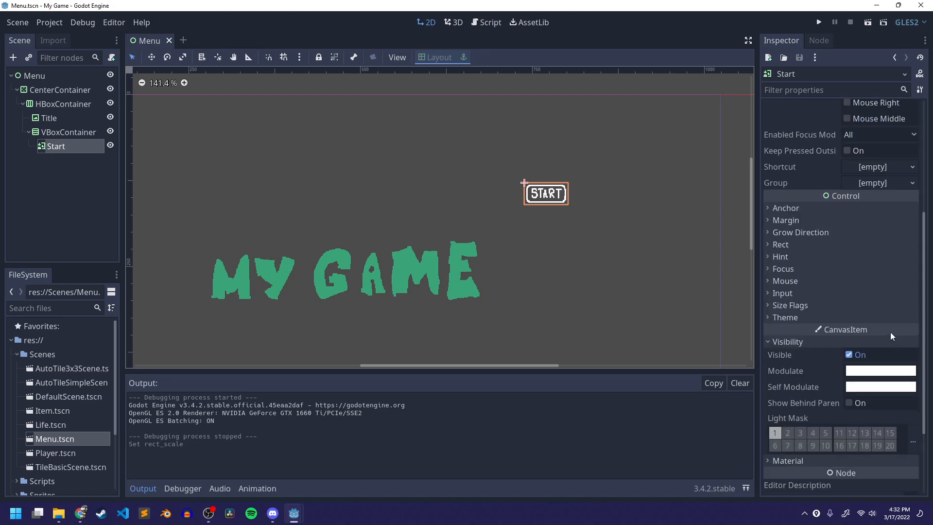
left_click(863, 371)
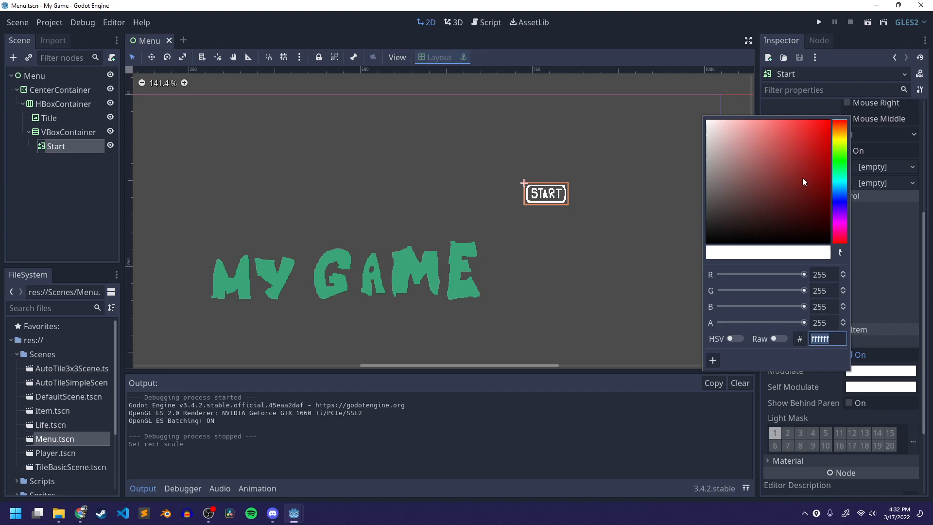
left_click(841, 250)
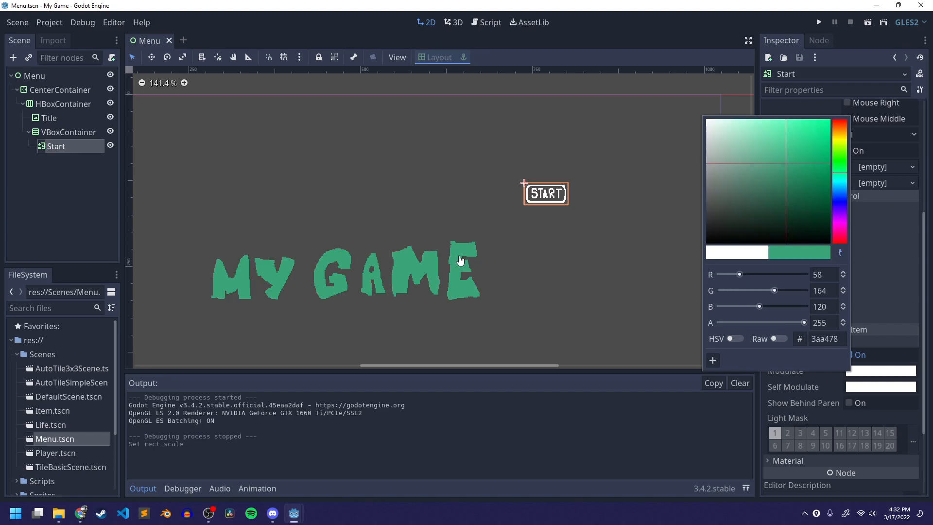
left_click(462, 264)
left_click(840, 252)
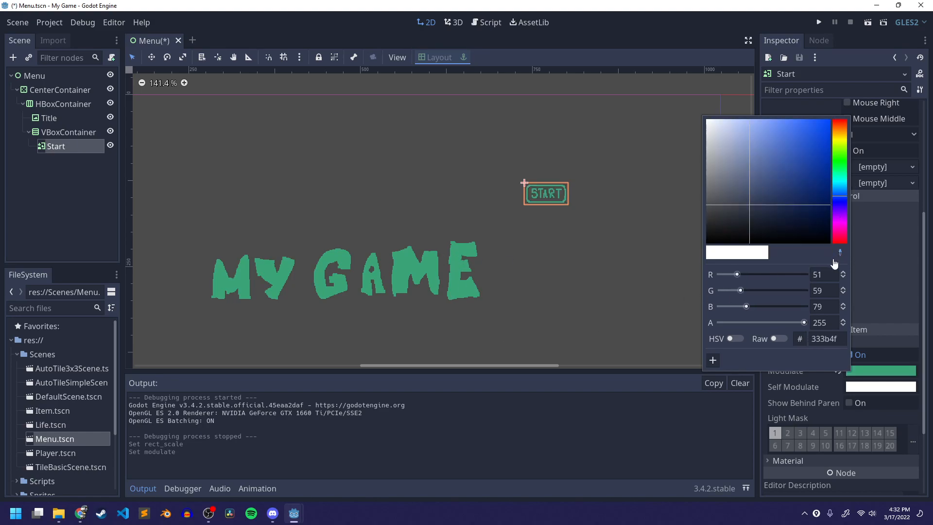
left_click(416, 267)
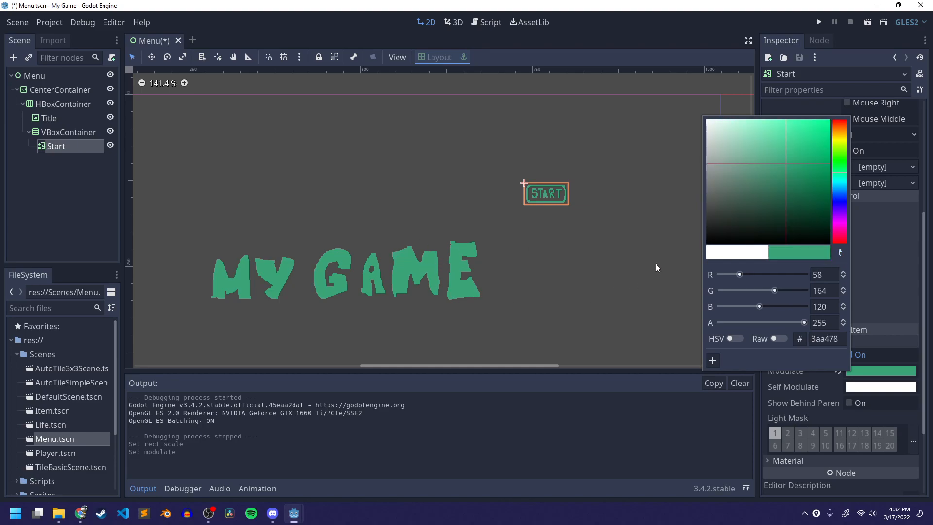
left_click(658, 229)
left_click(868, 23)
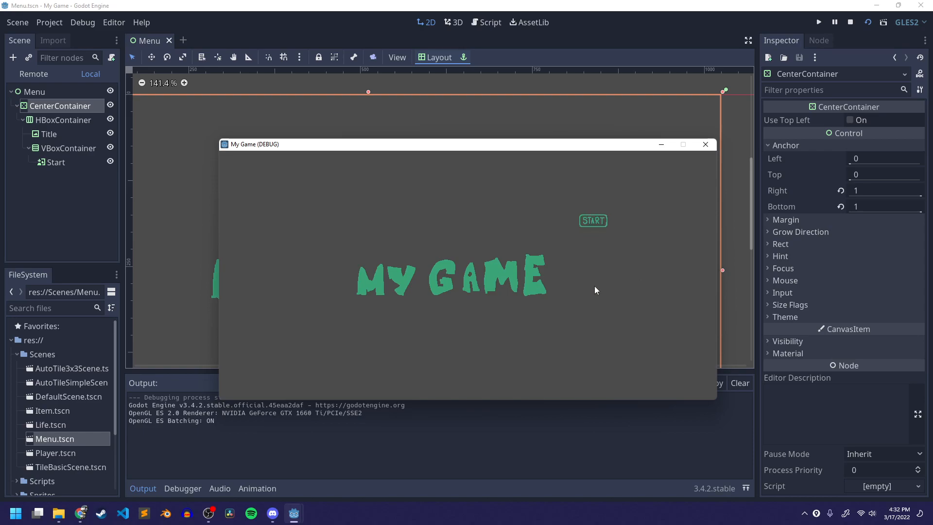
left_click(706, 144)
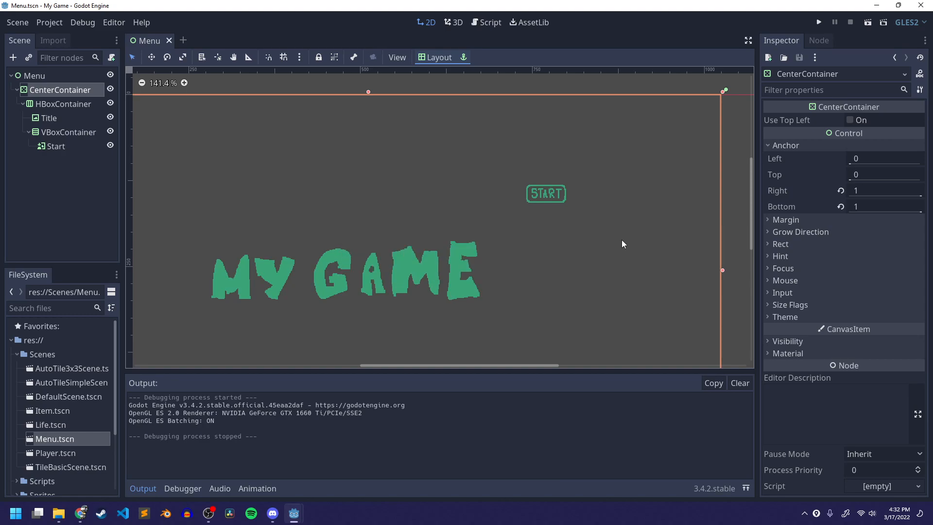
- Duplicate the Start button and rename the copy Instructions
scroll(544, 269, "down", 1)
middle_click_drag(558, 273, 585, 235)
scroll(475, 252, "down", 3)
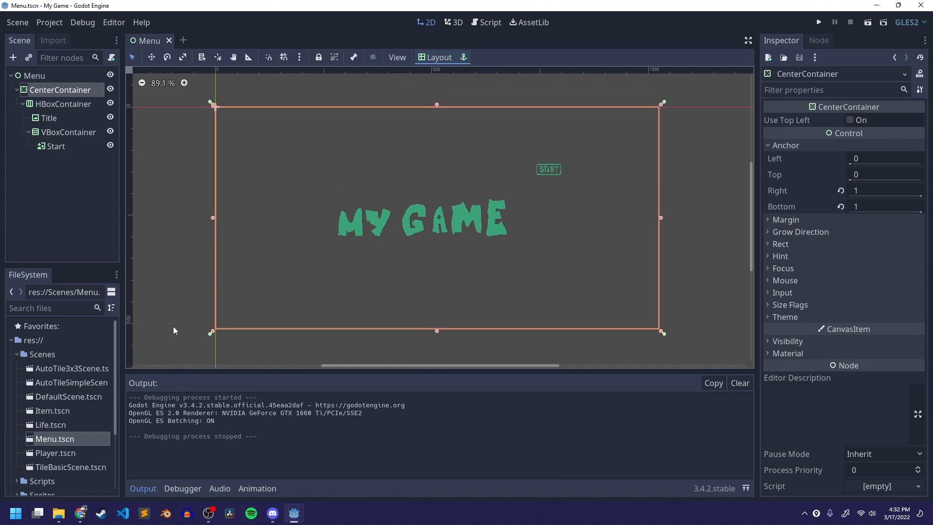
left_click(70, 146)
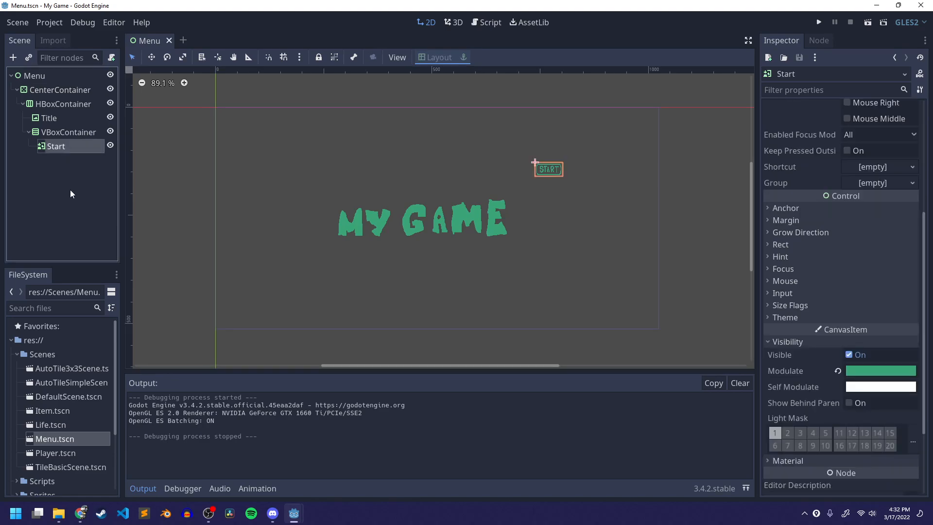
left_click(102, 212)
left_click(62, 146)
key("ctrl+d")
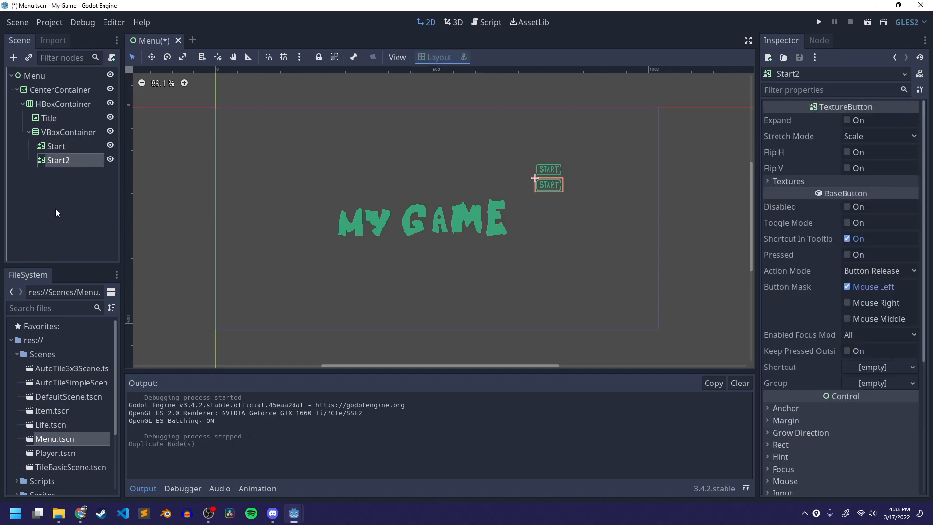
double_click(62, 161)
type("Inst")
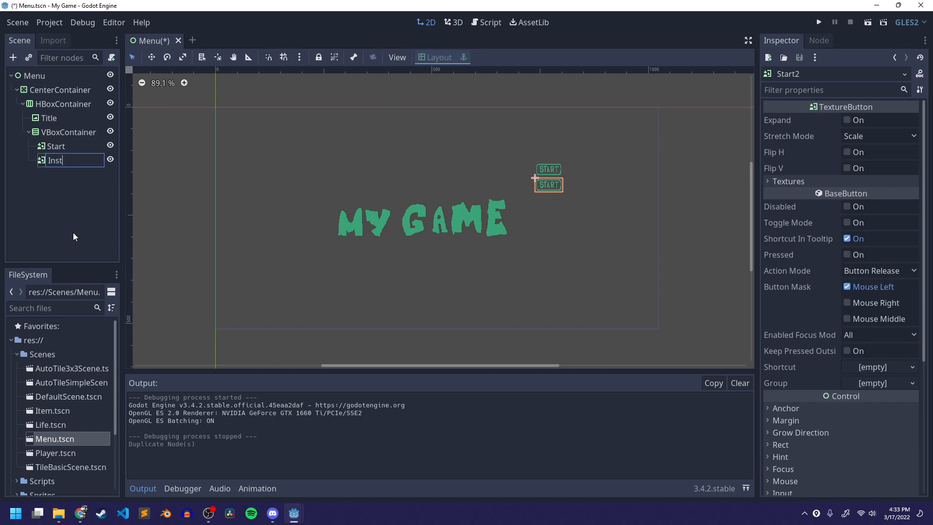
type("ructions")
key("Return")
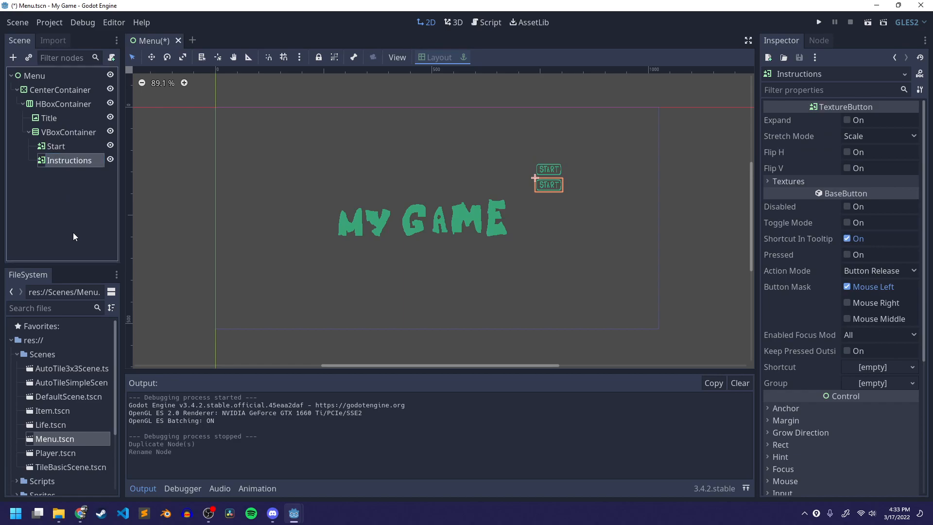
- Save the scene and clear the Instructions button's Normal, Pressed and Hover textures
key("ctrl+s")
double_click(69, 160)
left_click(747, 214)
scroll(566, 192, "up", 4)
left_click(69, 159)
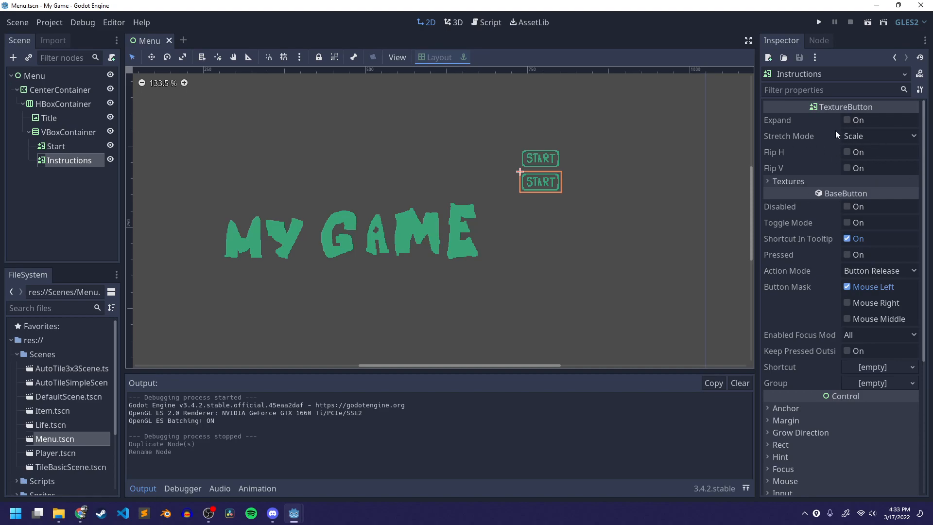
left_click(810, 181)
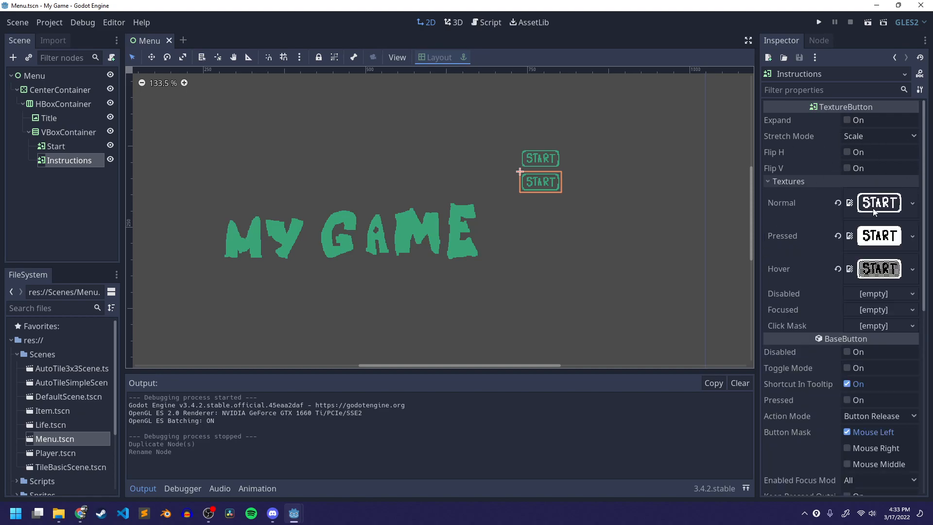
left_click(837, 202)
left_click(837, 219)
left_click(838, 235)
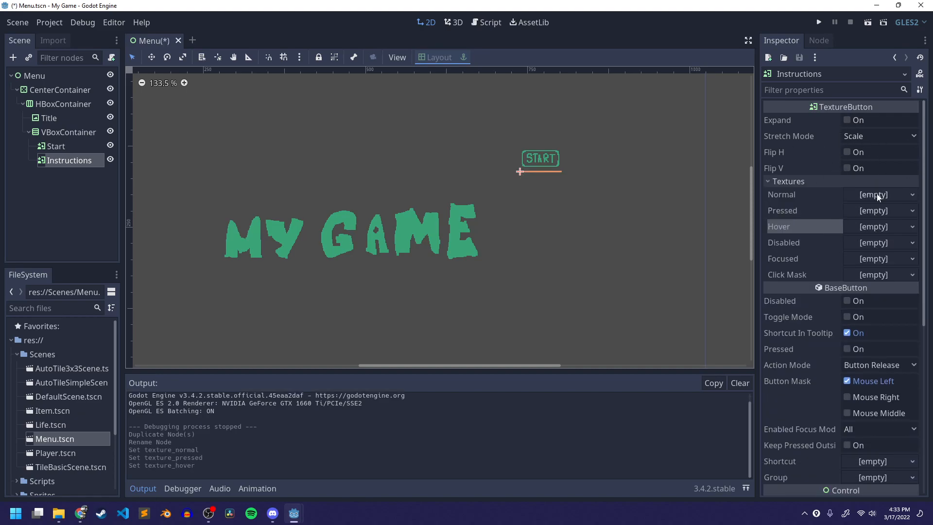
- Load ui_0.png from res://UI/button_instructions as the Instructions button's Normal texture
left_click(878, 195)
left_click(853, 398)
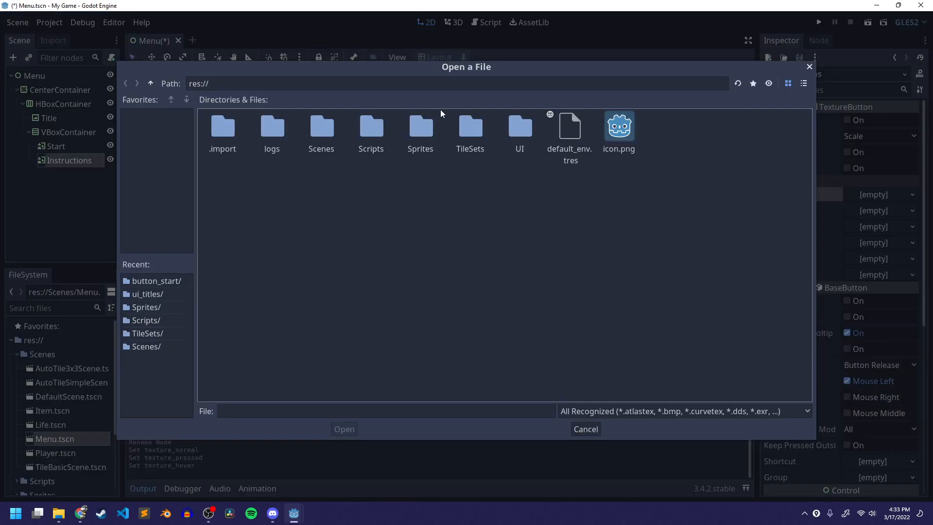
double_click(518, 130)
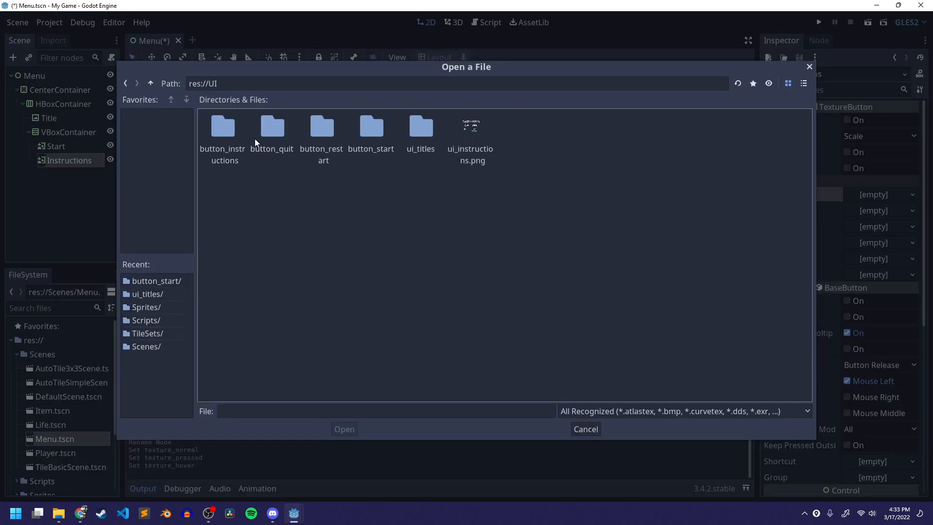
double_click(222, 127)
left_click(223, 130)
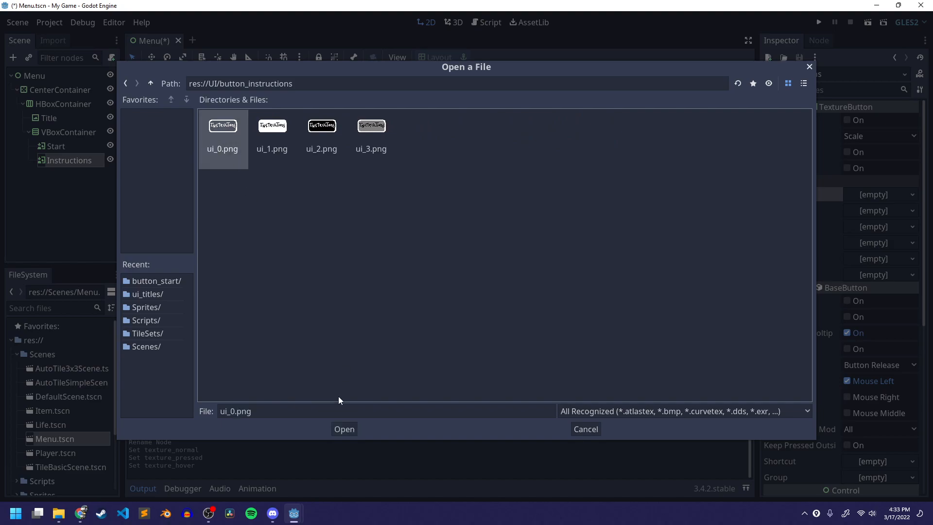
left_click(344, 429)
- Load ui_1.png from res://UI/button_instructions as the Instructions button's Pressed texture
left_click(870, 225)
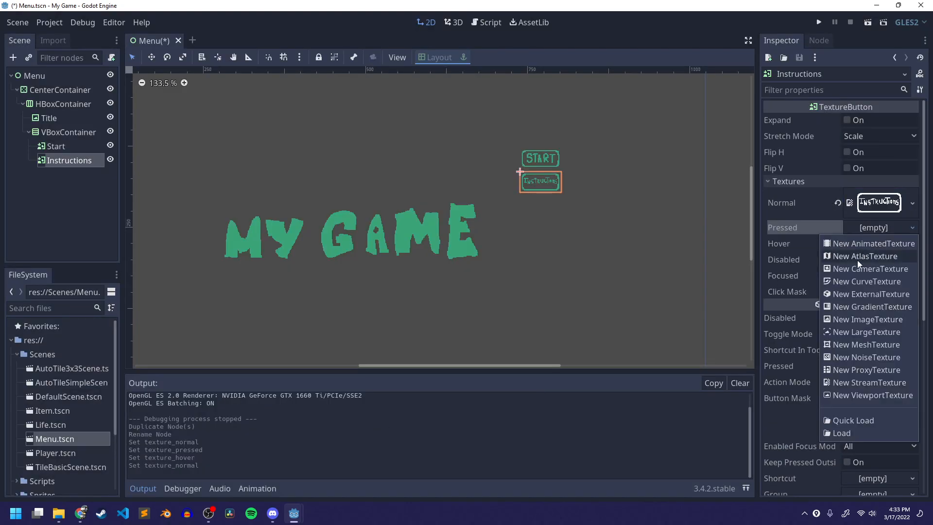
left_click(844, 434)
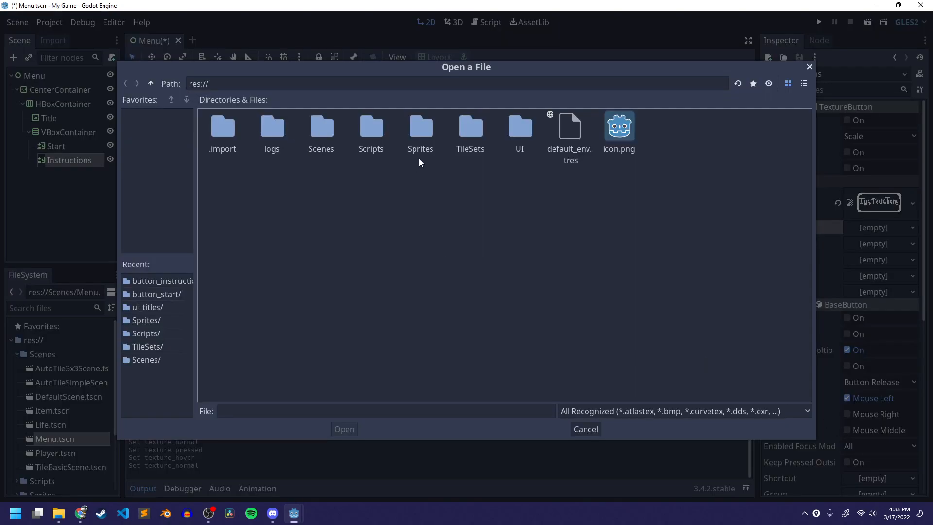
double_click(518, 130)
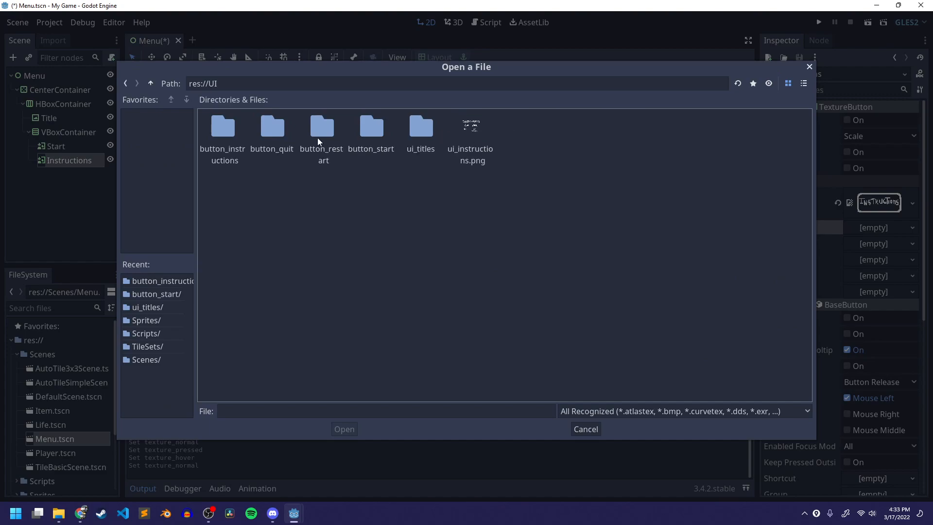
double_click(222, 128)
left_click(325, 128)
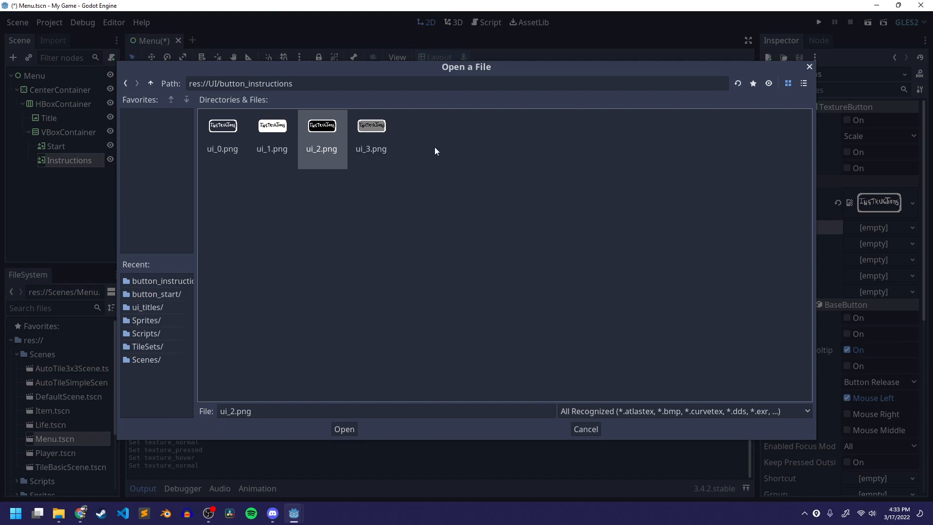
left_click(281, 139)
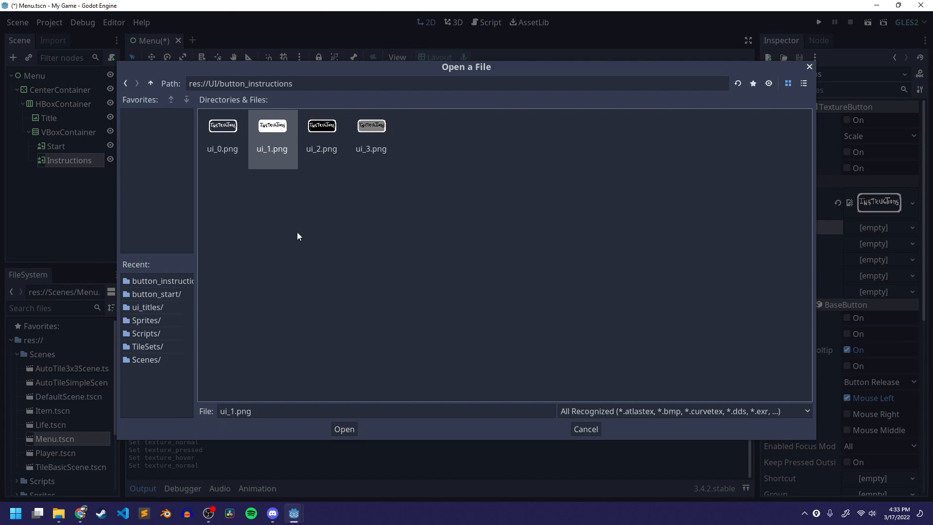
left_click(344, 429)
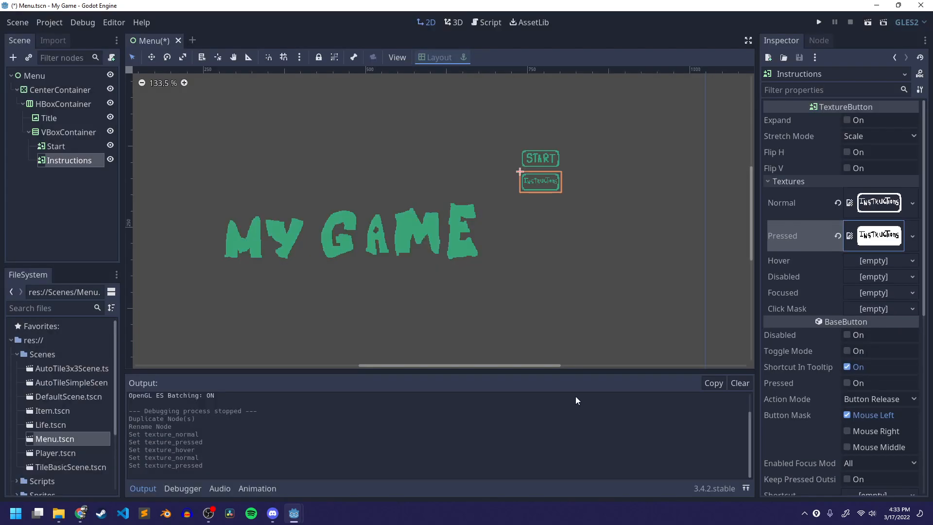
- Load ui_3.png from res://UI/button_instructions as the Instructions button's Hover texture and save the scene
left_click(876, 261)
left_click(847, 465)
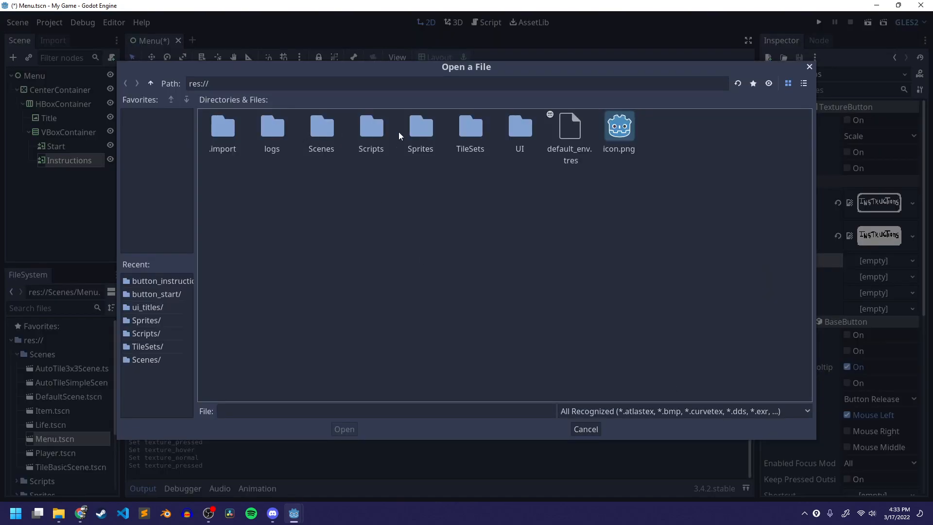
double_click(523, 126)
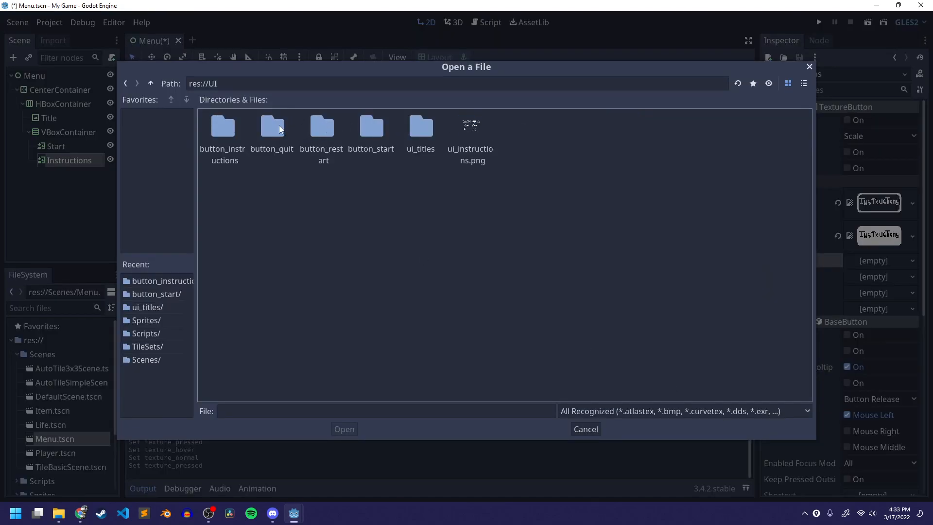
double_click(224, 129)
left_click(384, 130)
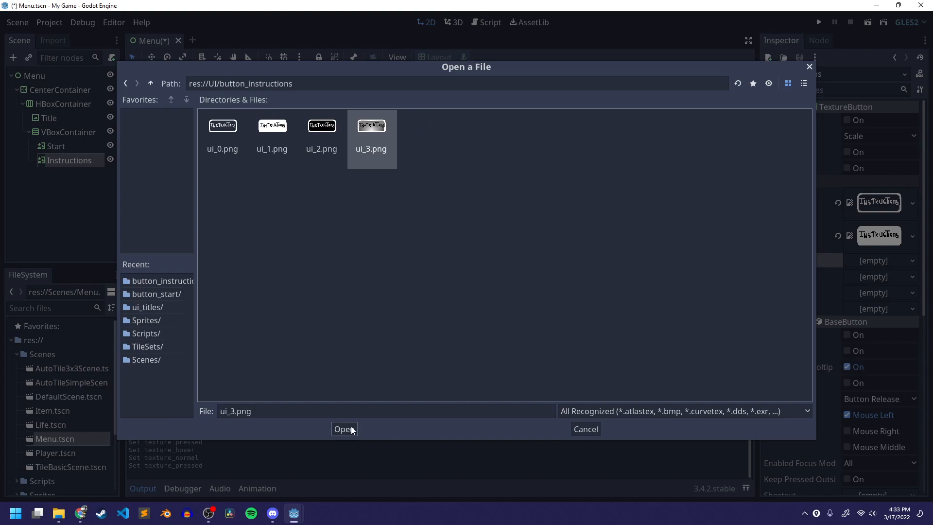
left_click(351, 428)
key("ctrl+s")
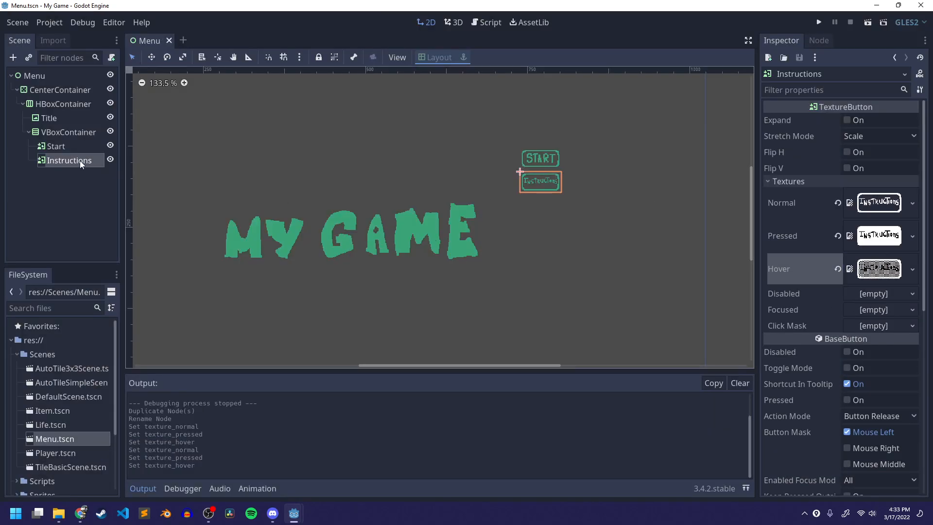
- Duplicate the Instructions button and rename the copy Quit
left_click(61, 163)
left_click(60, 202)
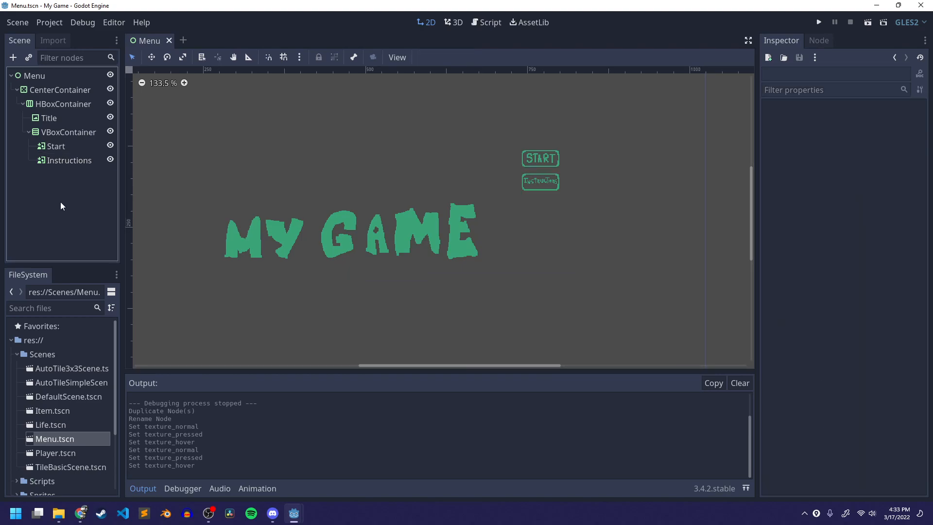
left_click(63, 158)
key("ctrl+d")
double_click(69, 174)
type("Quit")
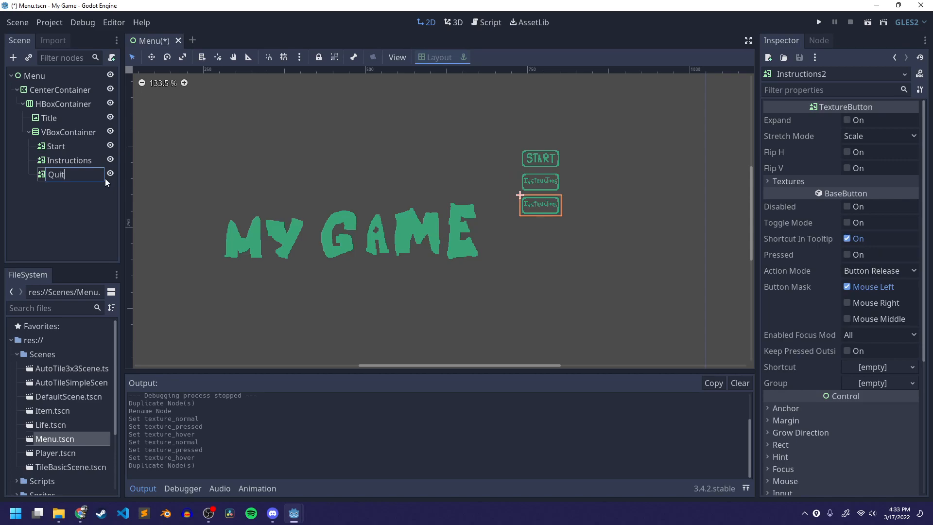
key("Return")
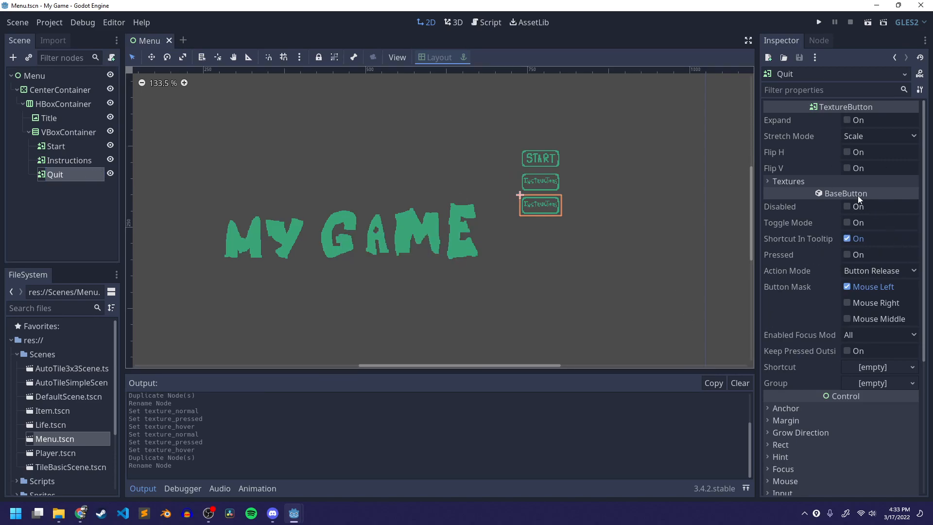
- Clear the Quit button's Normal, Pressed and Hover textures and save the scene
left_click(809, 179)
left_click(839, 202)
left_click(841, 217)
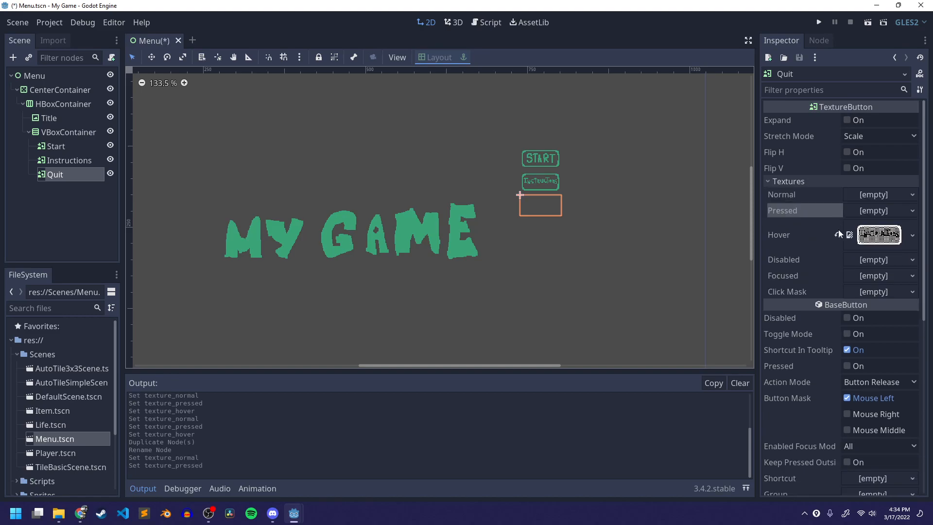
left_click(838, 235)
key("ctrl+s")
- Load ui_0.png from res://UI/button_quit as the Quit button's Normal texture
left_click(873, 195)
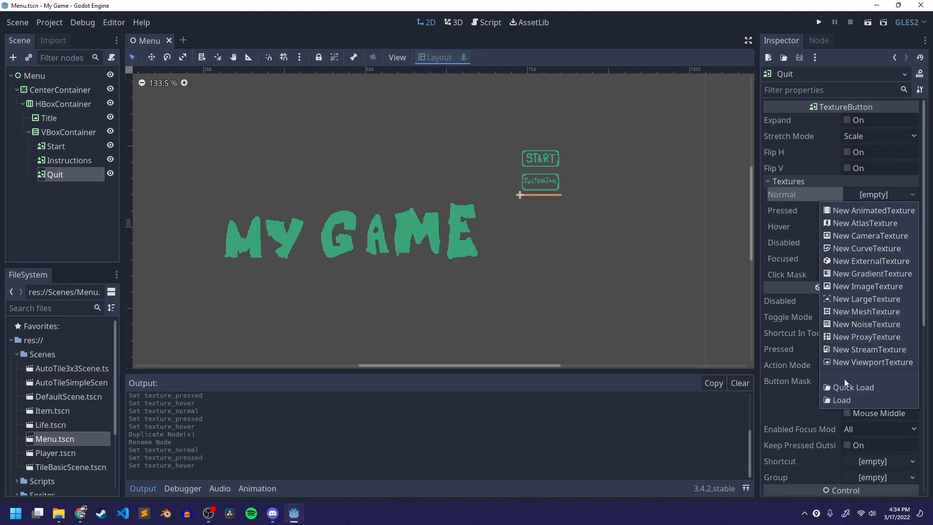
left_click(844, 400)
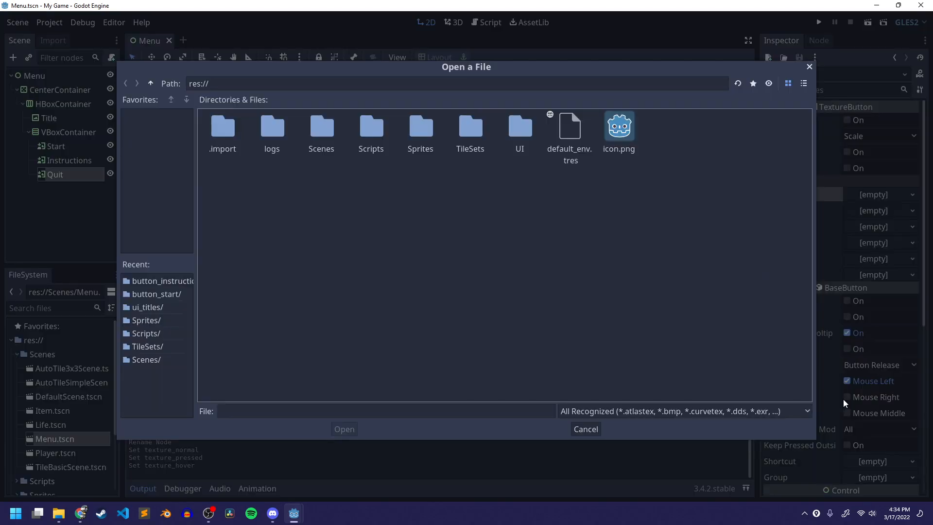
double_click(520, 128)
double_click(271, 132)
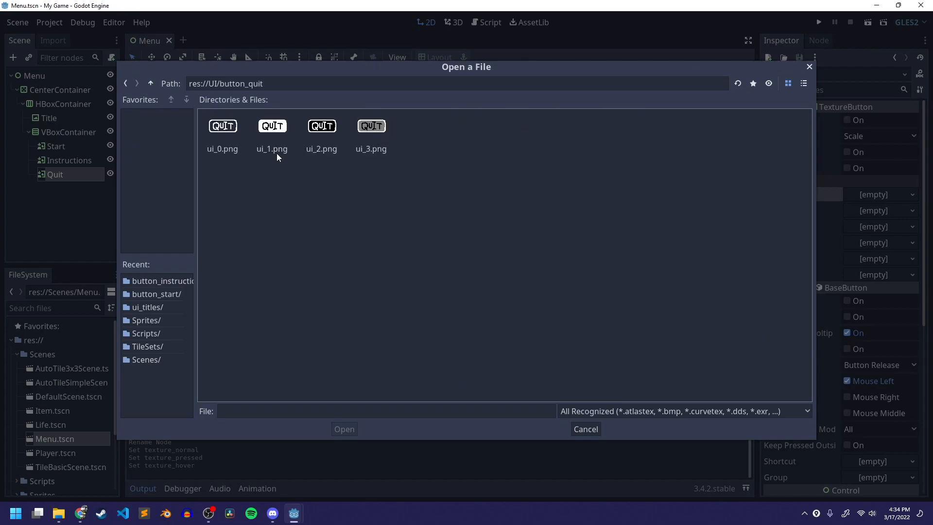
left_click(231, 127)
left_click(346, 428)
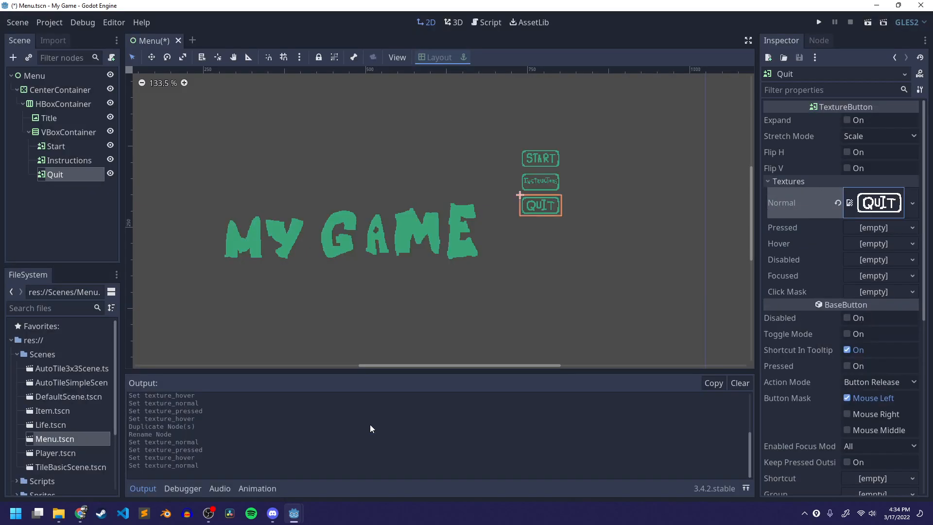
- Load ui_1.png from res://UI/button_quit as the Quit button's Pressed texture
left_click(870, 228)
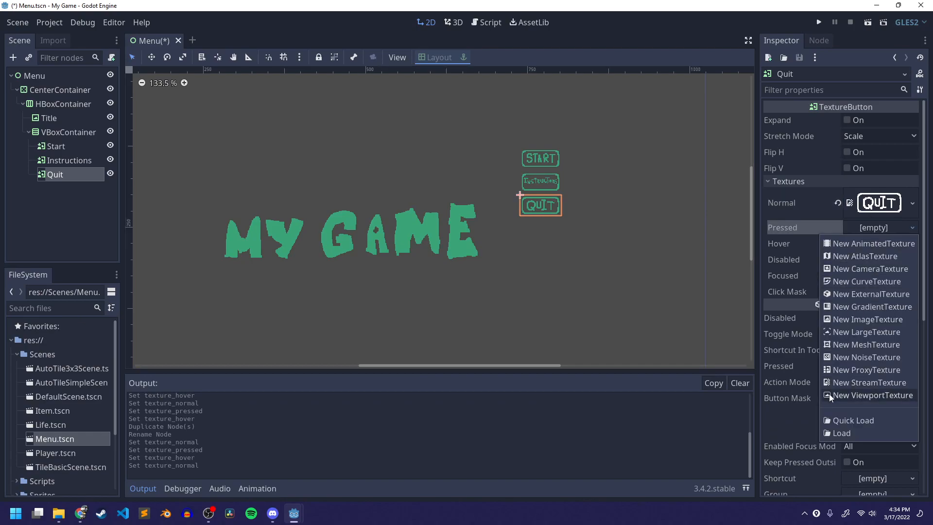
left_click(843, 432)
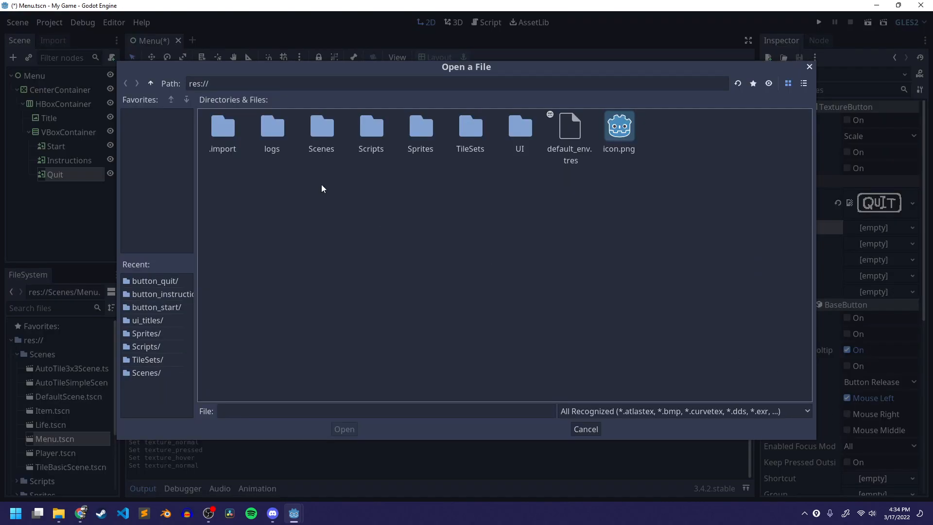
double_click(521, 129)
double_click(273, 128)
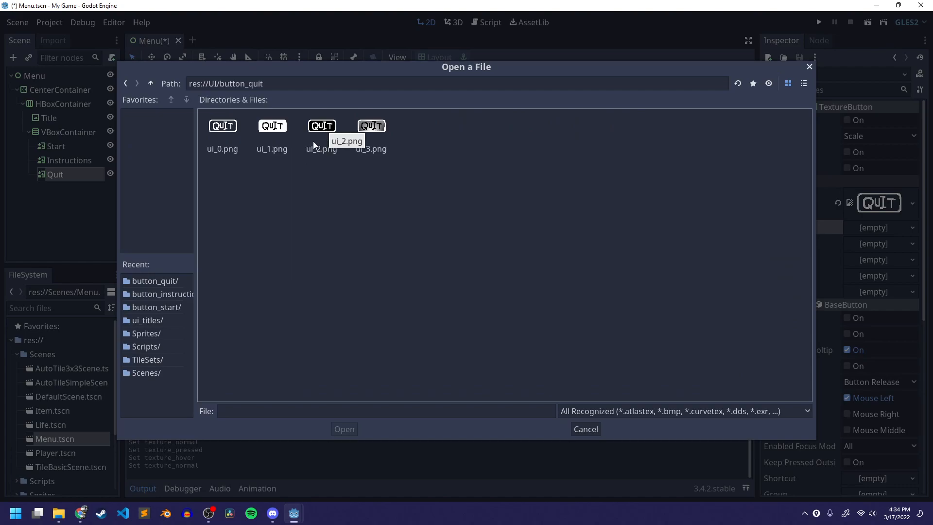
left_click(289, 132)
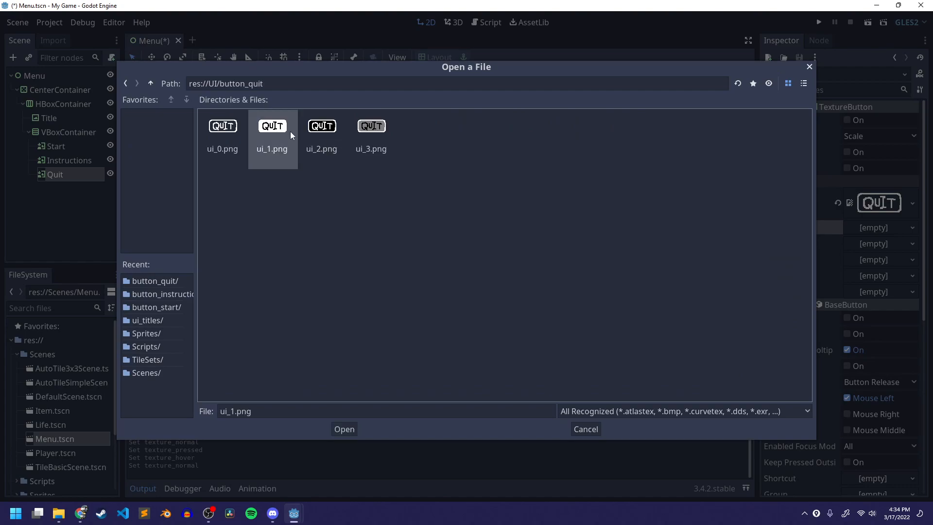
left_click(344, 429)
- Load ui_3.png from res://UI/button_quit as the Quit button's Hover texture and save the scene
left_click(881, 261)
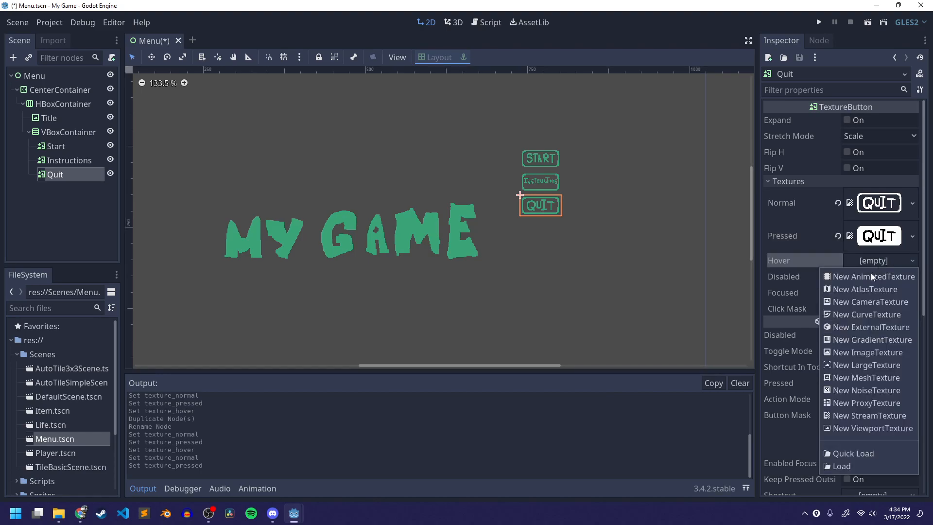
left_click(878, 464)
double_click(518, 123)
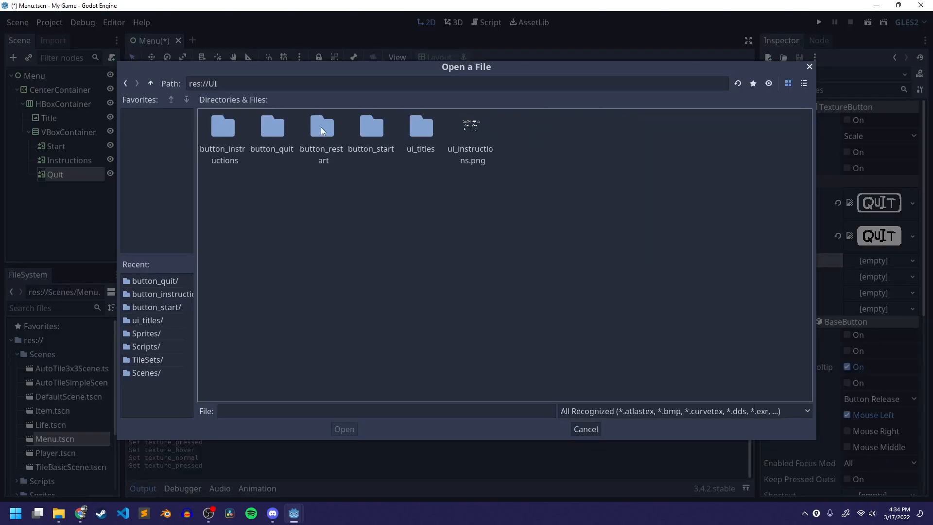
double_click(279, 124)
left_click(372, 133)
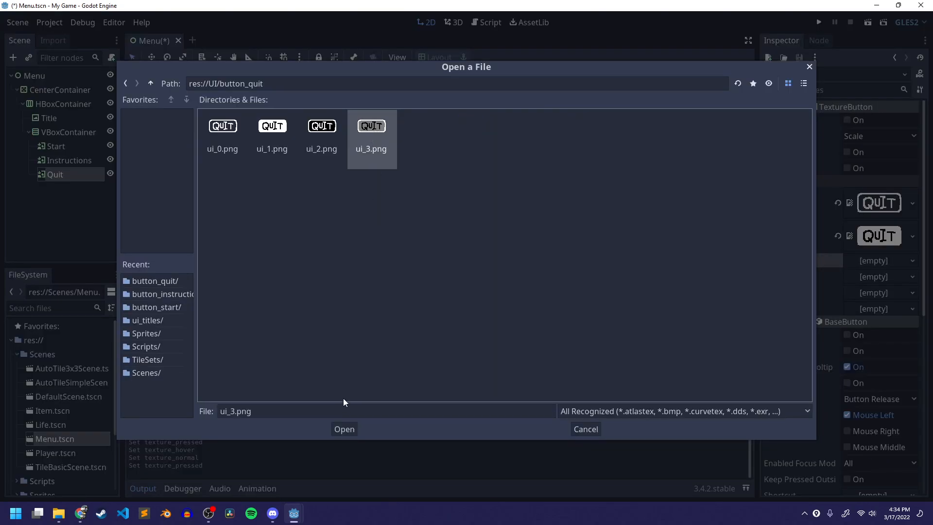
left_click(345, 430)
key("ctrl+s")
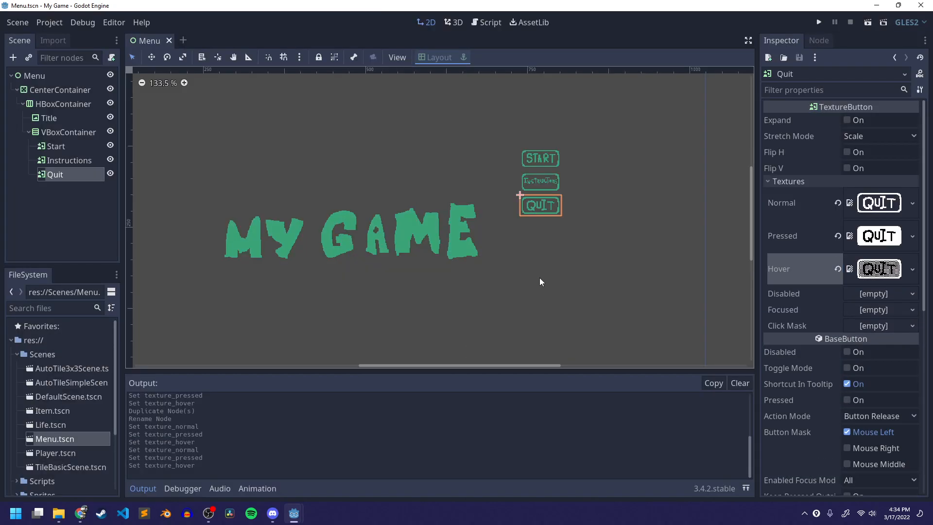
- Test-run the Menu scene, close the game window, and save the scene
left_click(868, 22)
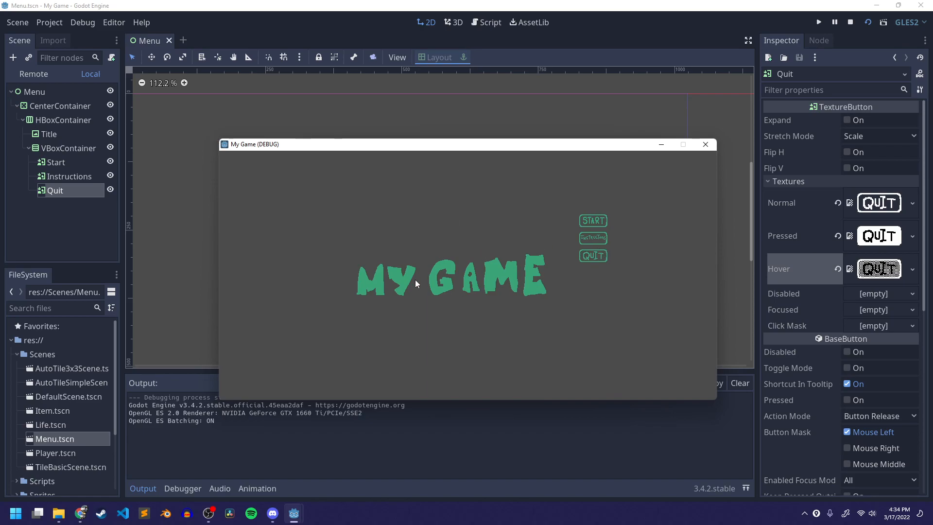
left_click_drag(485, 150, 426, 108)
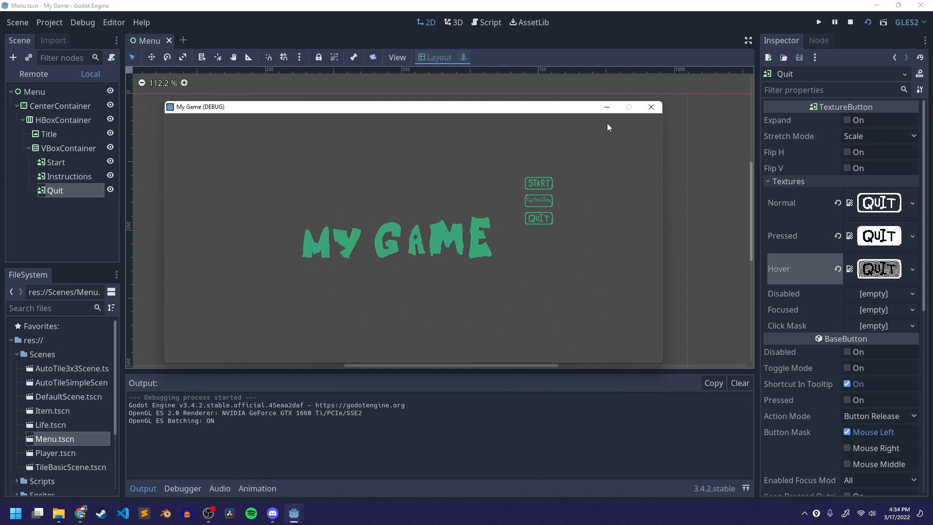
left_click(651, 107)
scroll(389, 251, "down", 3)
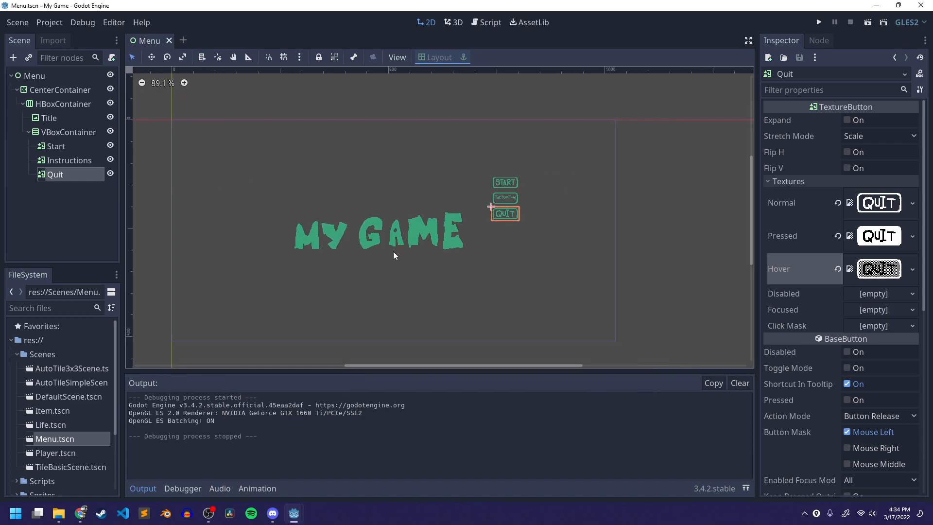
key("ctrl+s")
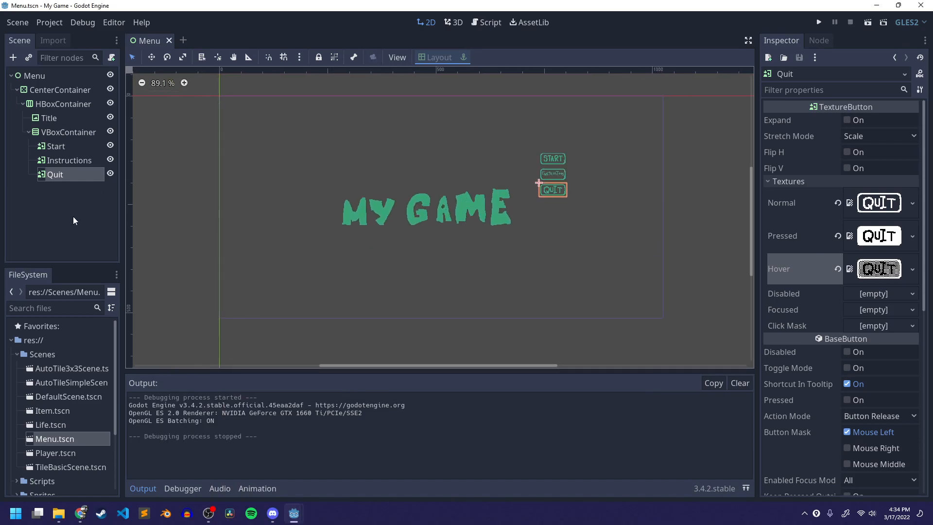
- Inspect the menu's container hierarchy by selecting each node in turn
left_click(80, 184)
left_click(58, 133)
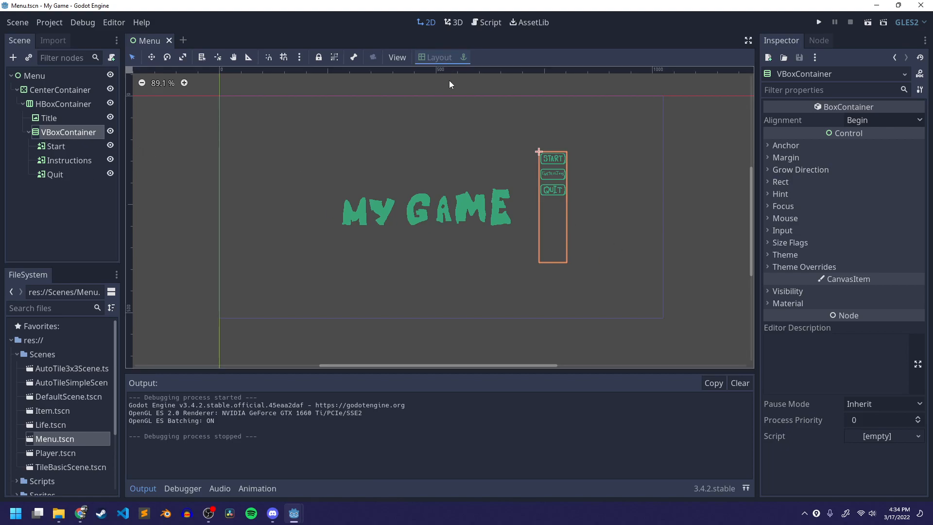
left_click(58, 91)
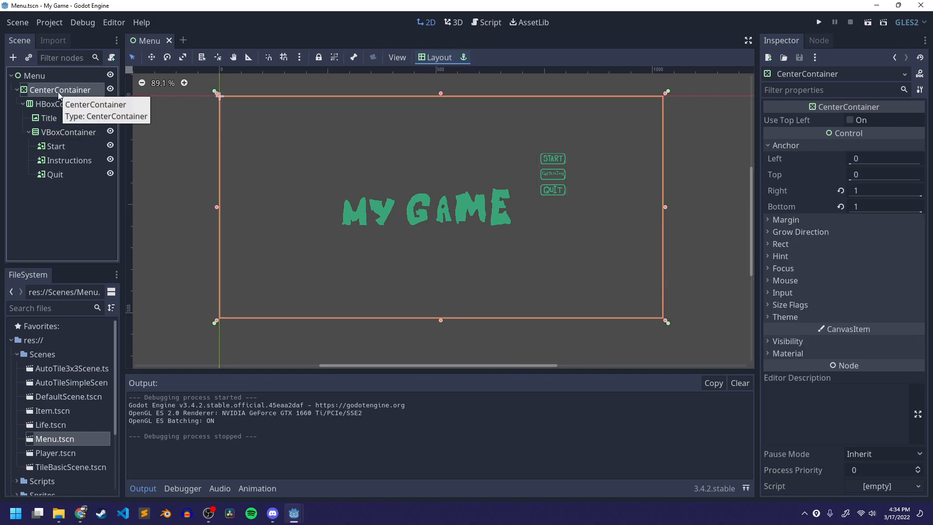
left_click(55, 105)
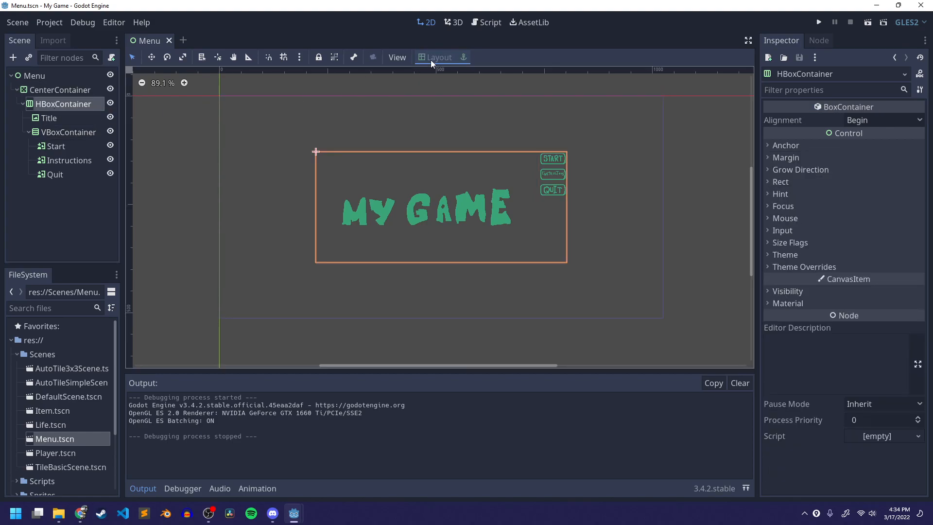
left_click(65, 117)
left_click(69, 133)
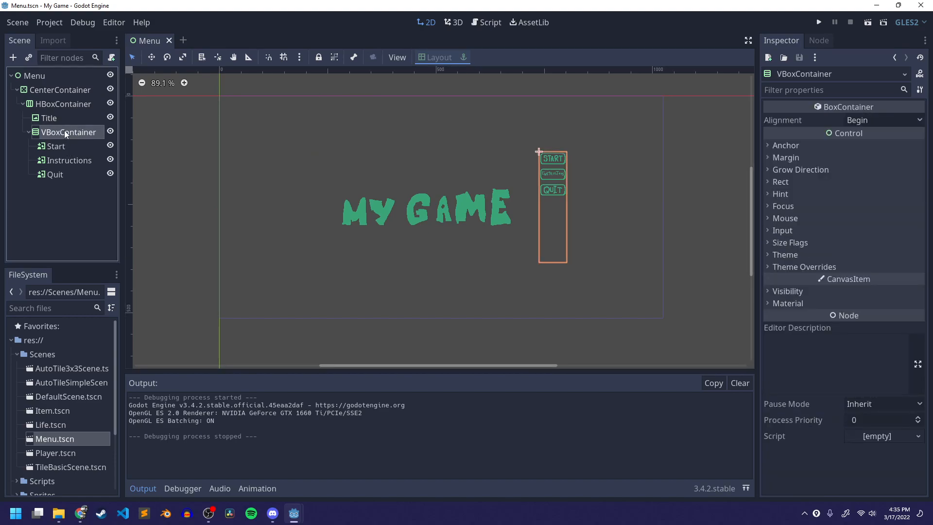
left_click(49, 103)
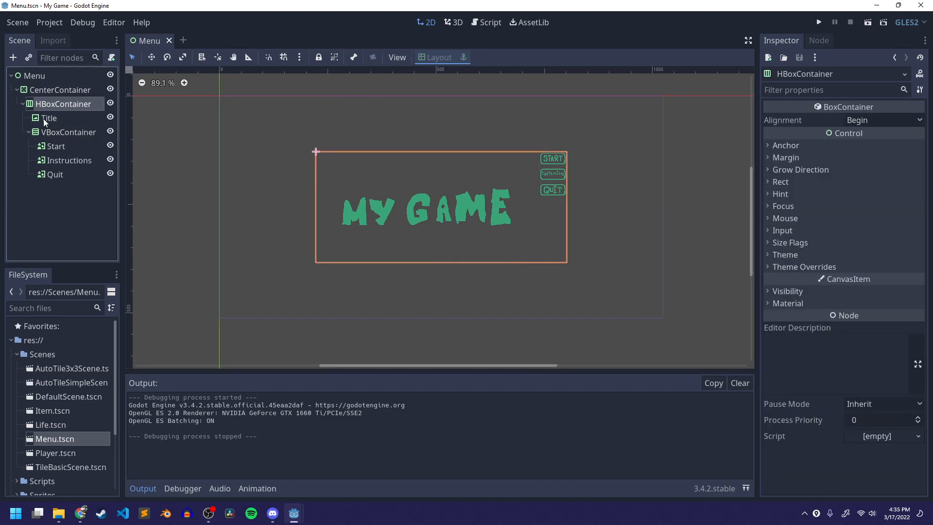
- Add a CenterContainer as a child of the HBoxContainer and move the buttons' VBoxContainer into it
right_click(58, 104)
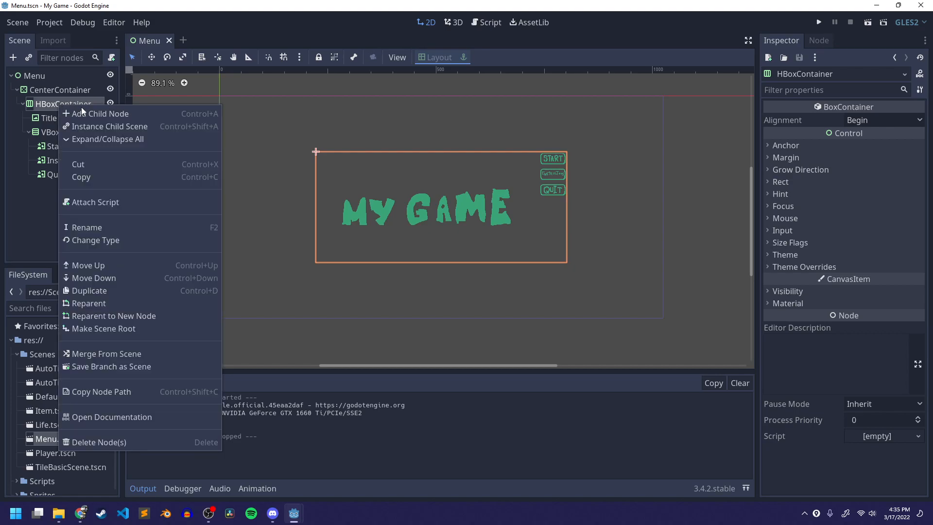
left_click(69, 103)
right_click(69, 103)
left_click(81, 112)
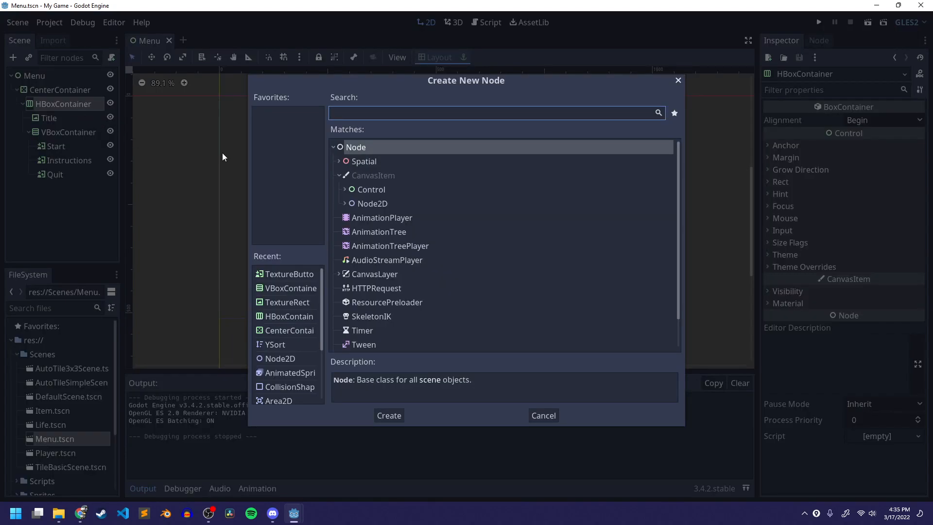
type("center")
key("Return")
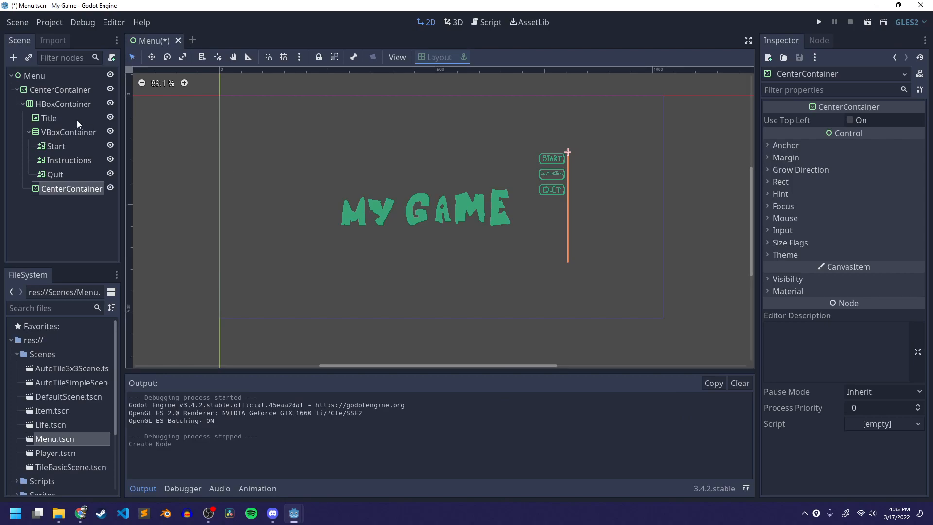
left_click_drag(57, 133, 69, 188)
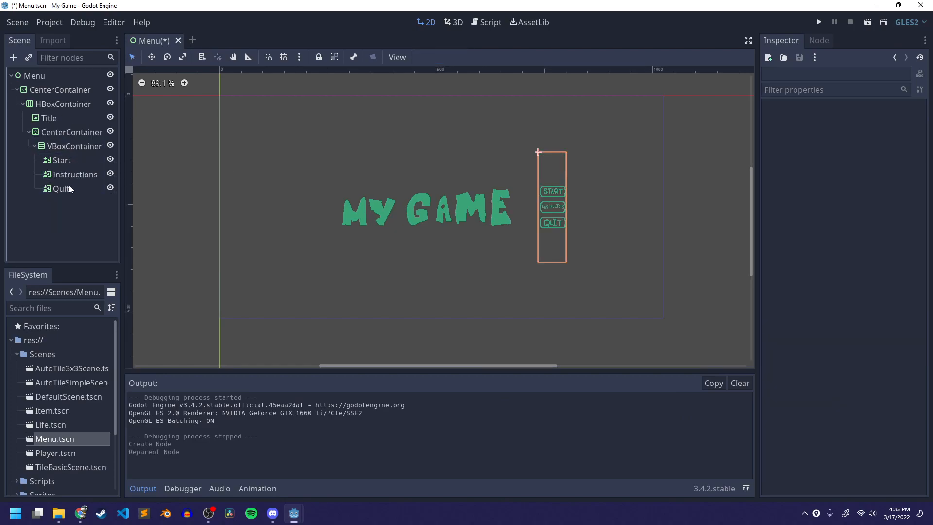
- Examine the new CenterContainer's layout and the button column in the viewport
left_click(164, 226)
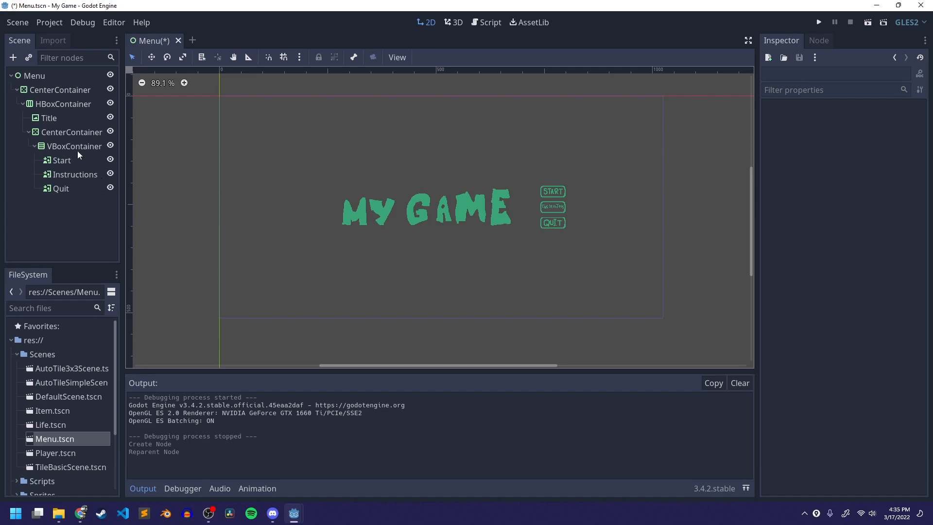
left_click(73, 131)
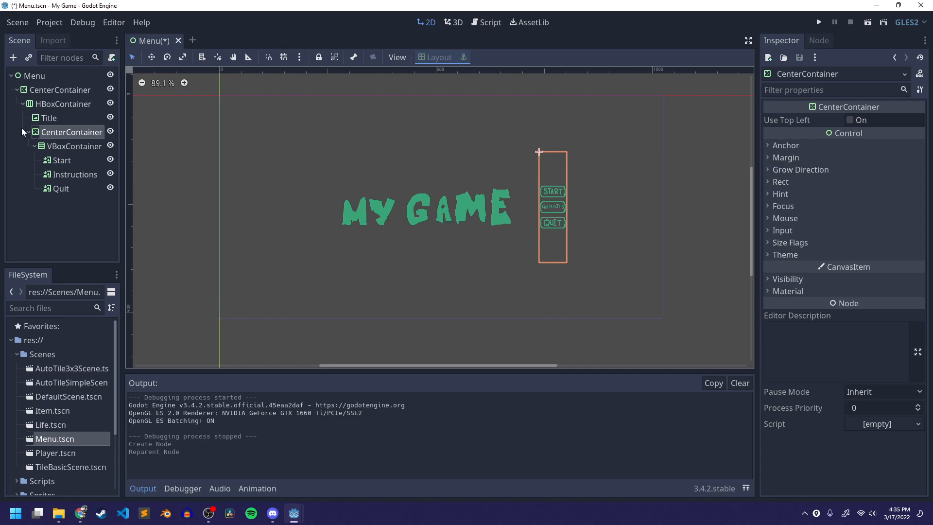
left_click(88, 148)
left_click(71, 134)
left_click(66, 144)
left_click(68, 134)
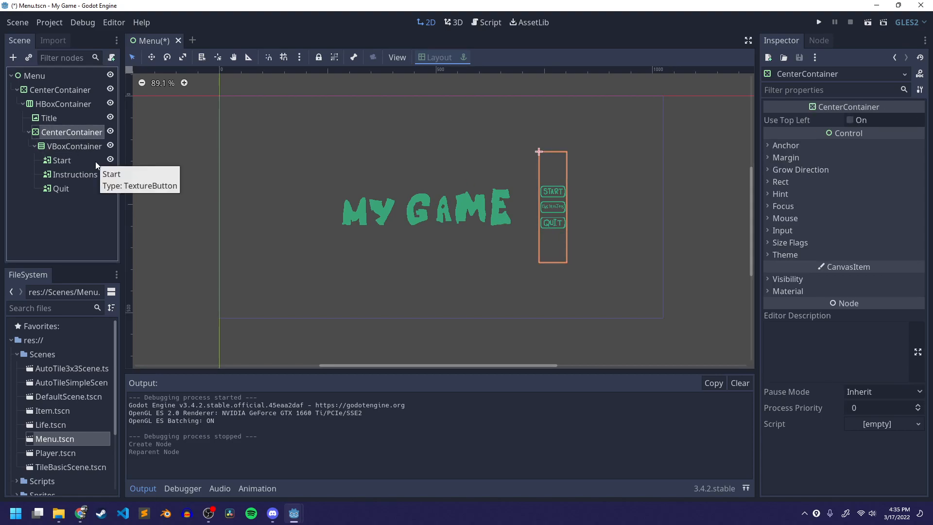
scroll(510, 200, "up", 4)
scroll(459, 275, "up", 1)
scroll(447, 268, "down", 2)
middle_click_drag(468, 266, 549, 260)
middle_click_drag(505, 267, 362, 278)
scroll(362, 274, "down", 4)
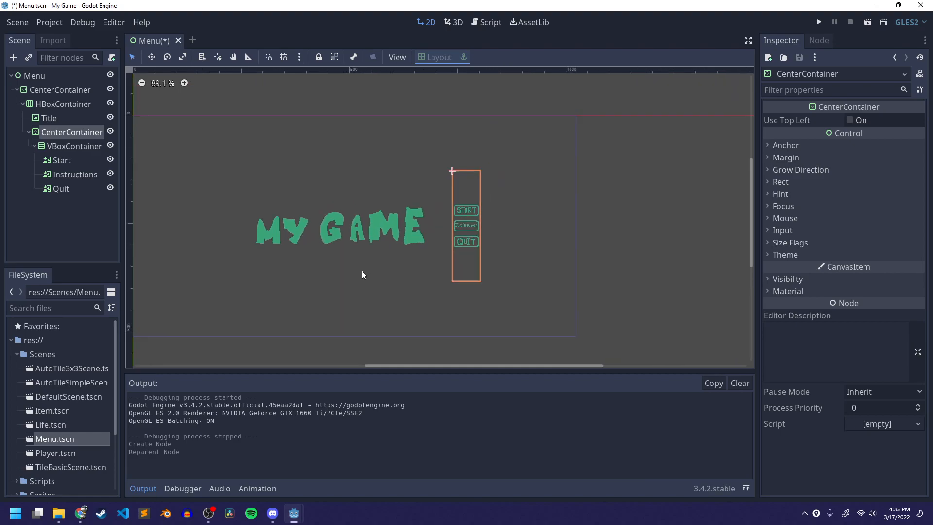
- Add a second CenterContainer under the HBoxContainer and move the Title into it
left_click(68, 104)
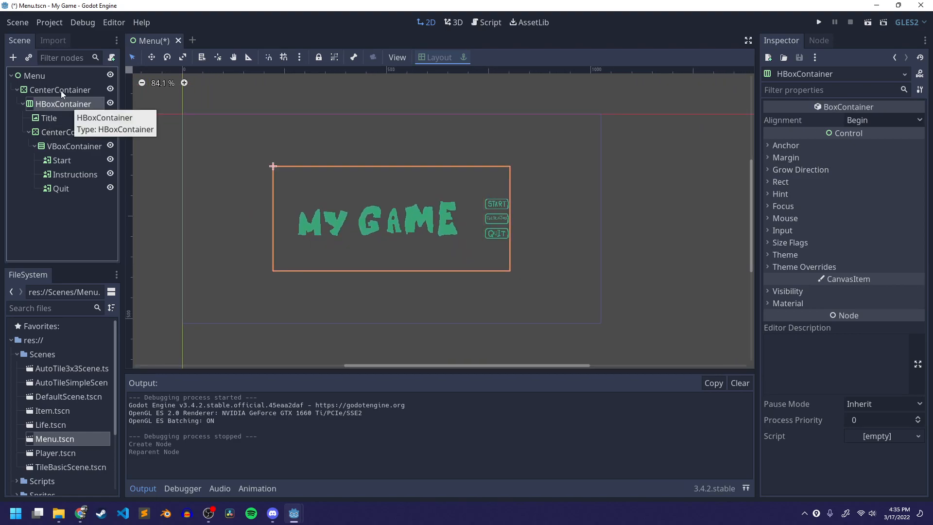
left_click(60, 90)
left_click(60, 104)
left_click(54, 119)
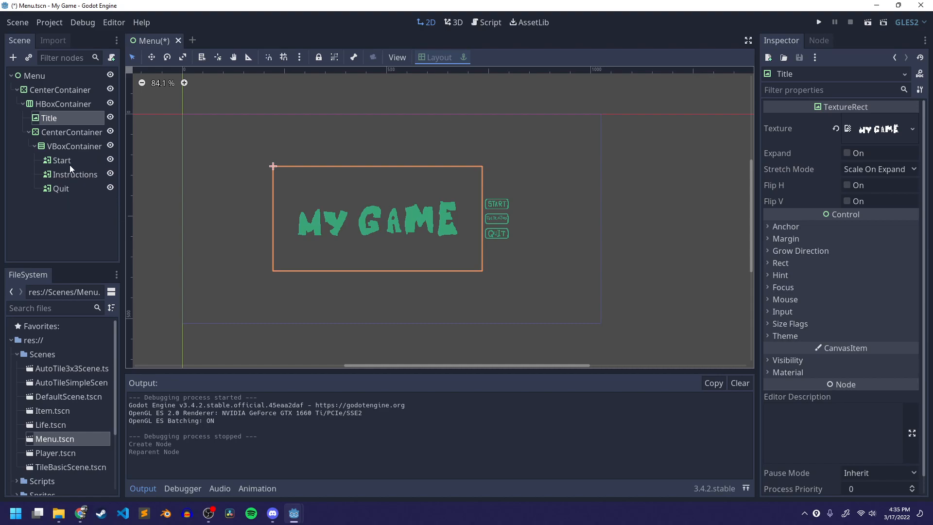
left_click(58, 105)
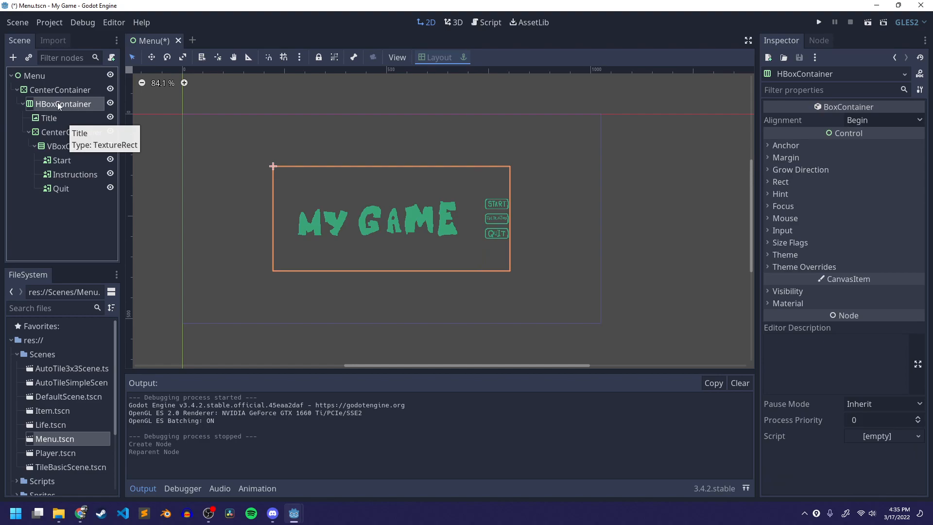
right_click(57, 104)
left_click(80, 108)
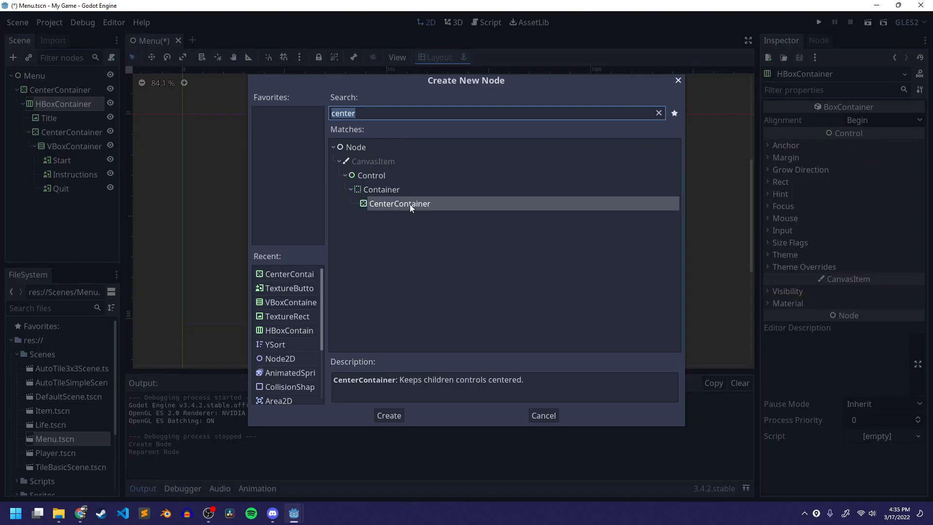
left_click(384, 415)
left_click_drag(48, 208, 51, 100)
left_click_drag(54, 203, 58, 105)
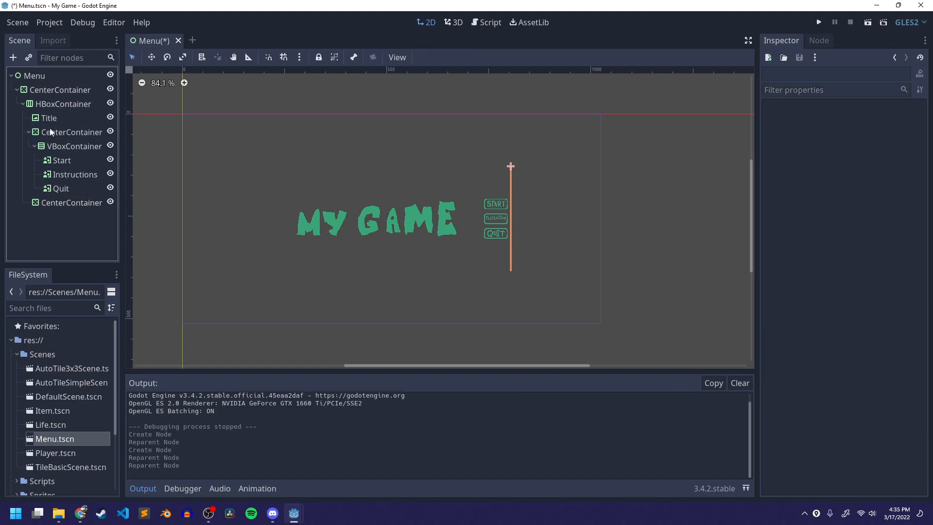
left_click(27, 130)
left_click_drag(41, 146, 65, 131)
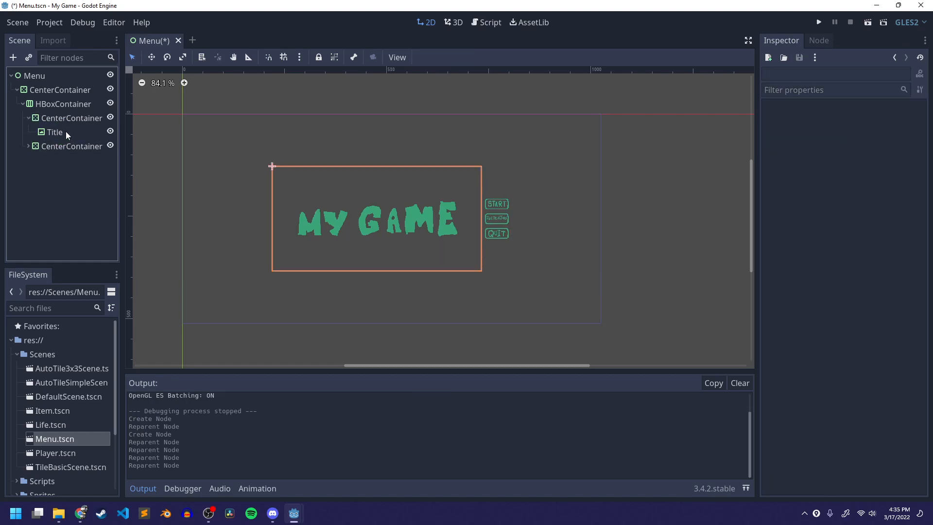
- Add a VBoxContainer inside the Title's CenterContainer and move the Title into it
left_click(62, 120)
right_click(62, 119)
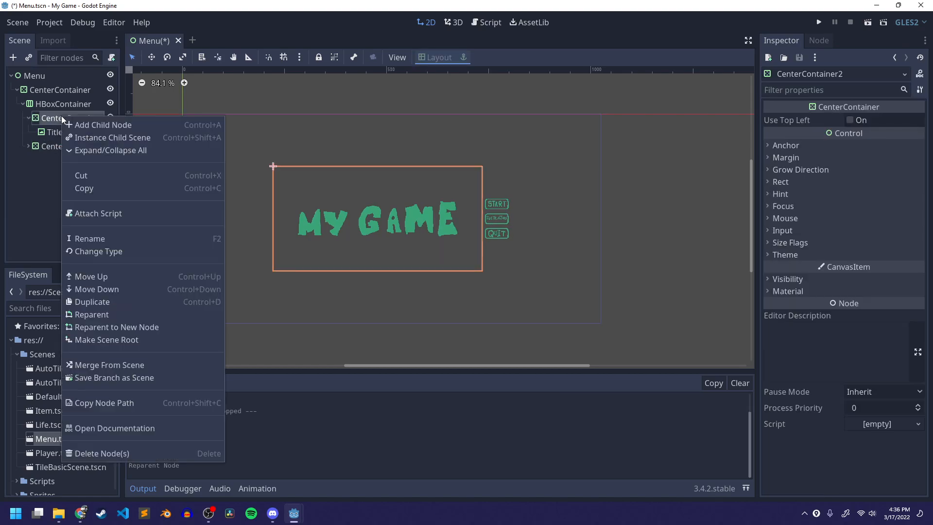
left_click(117, 123)
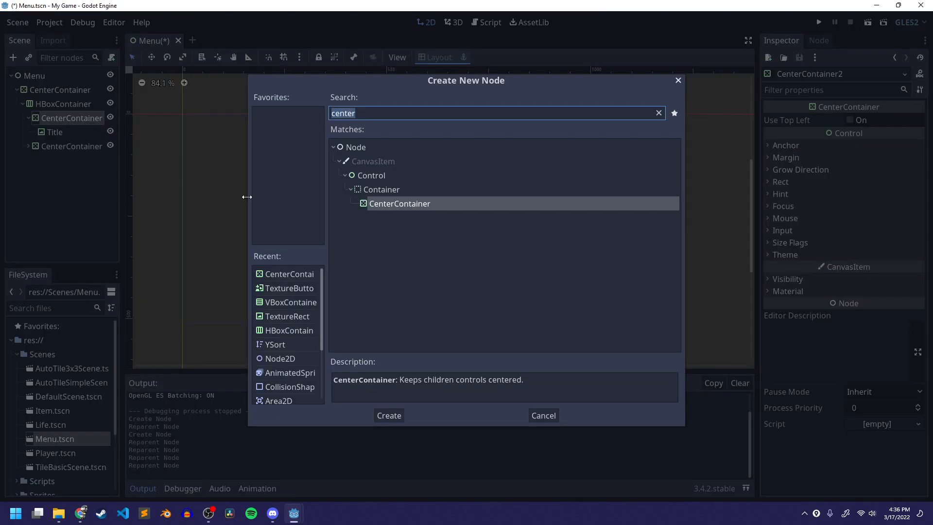
type("vbox")
key("Return")
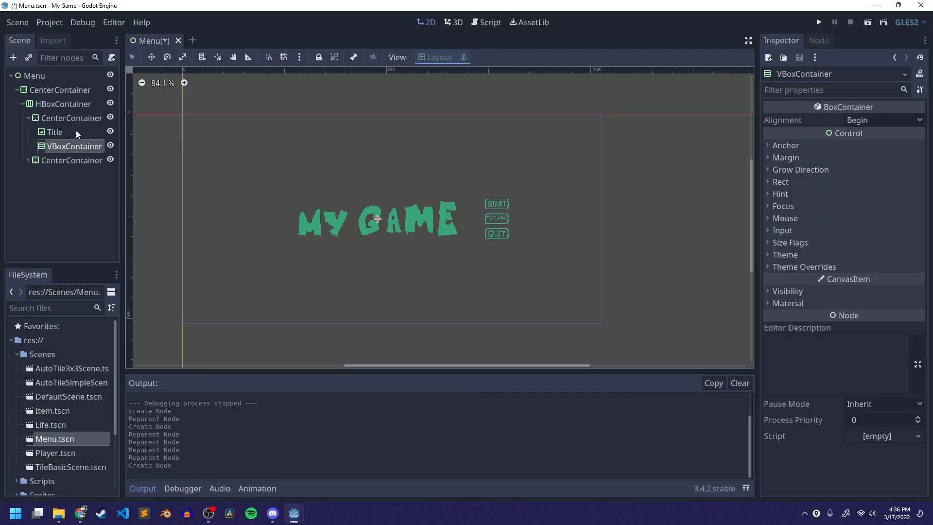
mouse_move(55, 132)
left_mouse_down()
mouse_move(60, 121)
mouse_move(58, 146)
left_mouse_up()
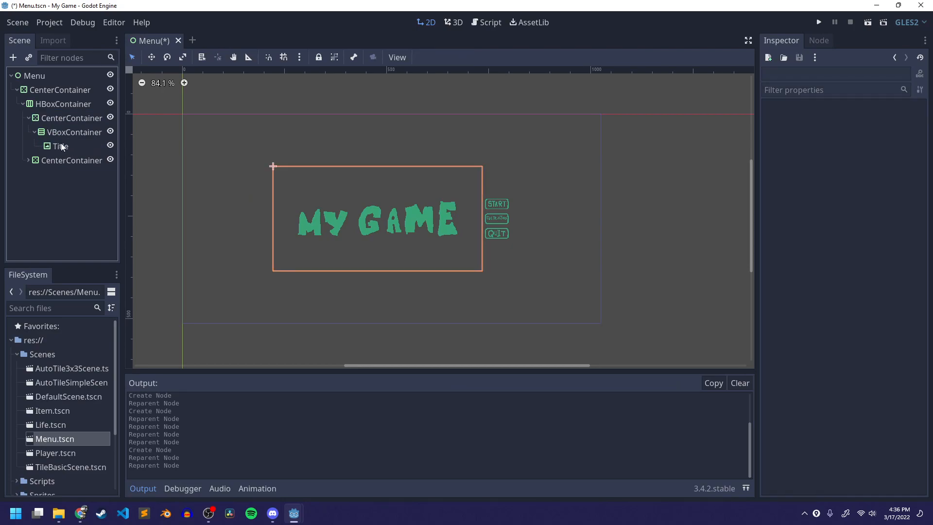
- Duplicate the Title node to create a second title image
left_click(68, 146)
key("ctrl+d")
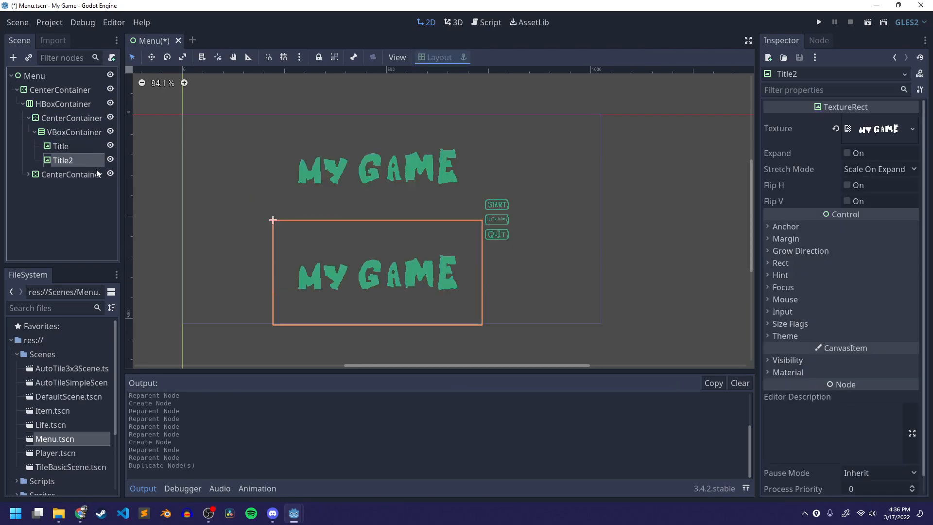
left_click(73, 166)
left_click(185, 155)
left_click(58, 163)
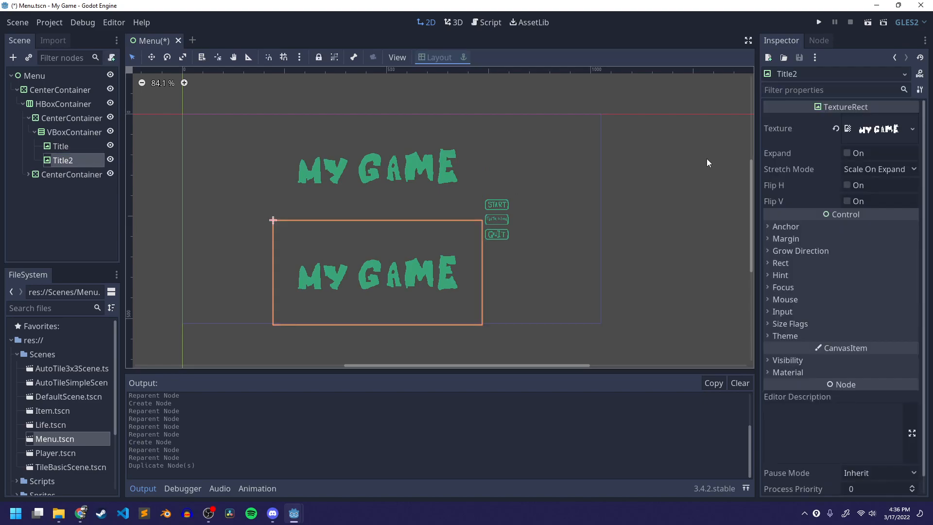
- Load sprite_1.png from res://UI/ui_titles as the duplicated title's texture
left_click(838, 129)
left_click(873, 122)
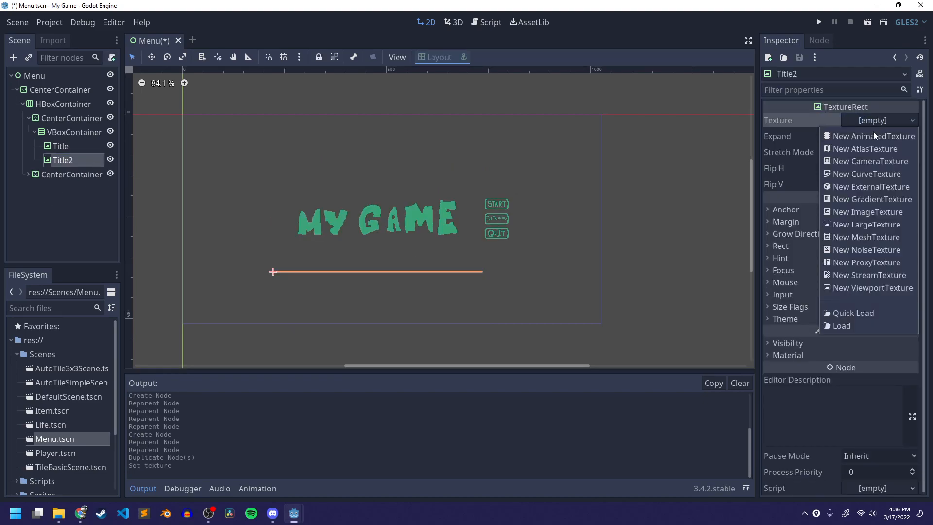
left_click(853, 325)
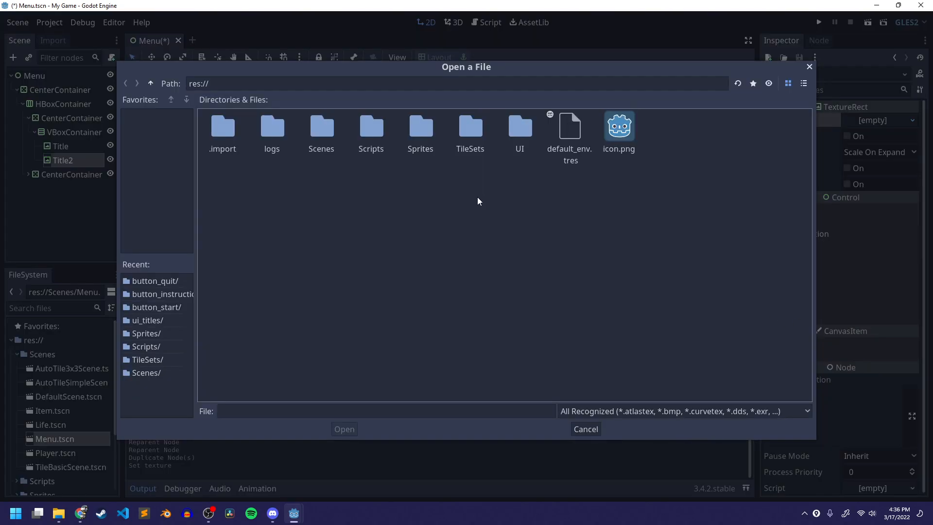
double_click(524, 129)
double_click(418, 125)
left_click(274, 127)
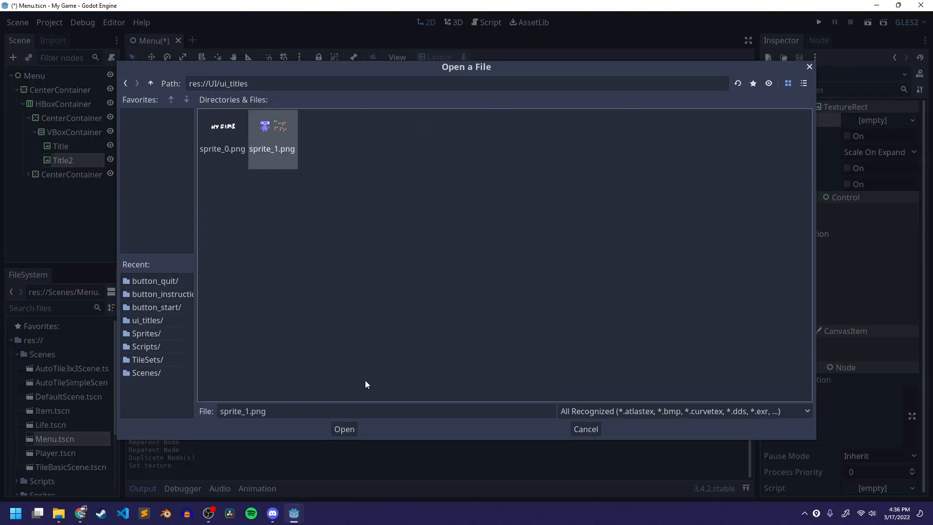
left_click(344, 429)
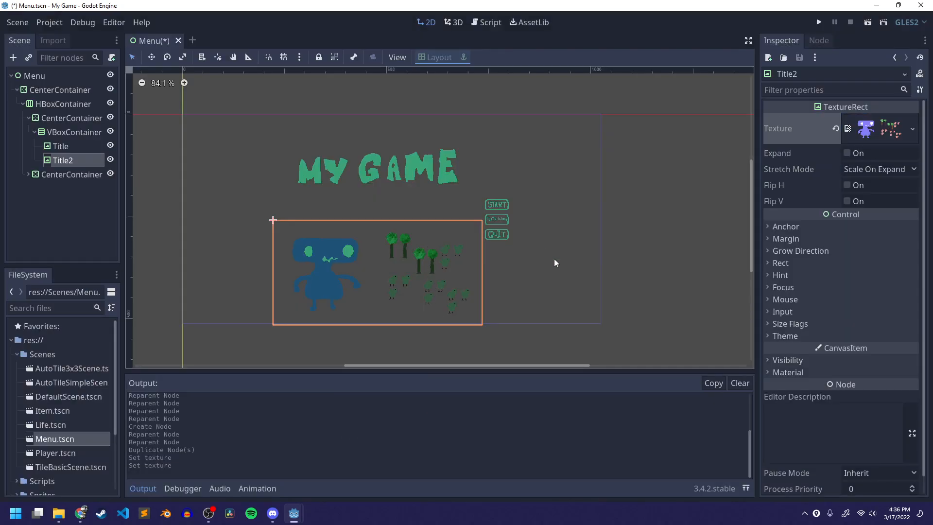
- Test-run the Menu scene and close the game window
left_click(284, 187)
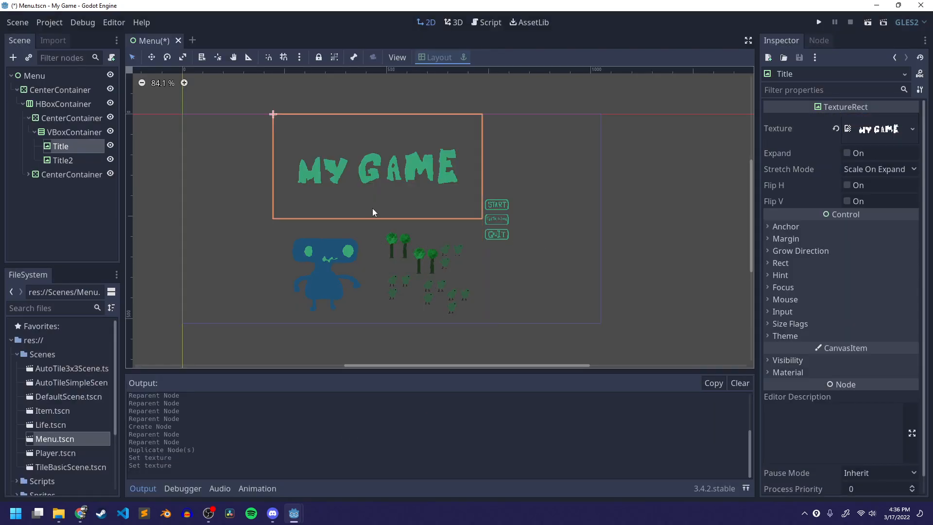
left_click(427, 254)
left_click(418, 194)
left_click(869, 23)
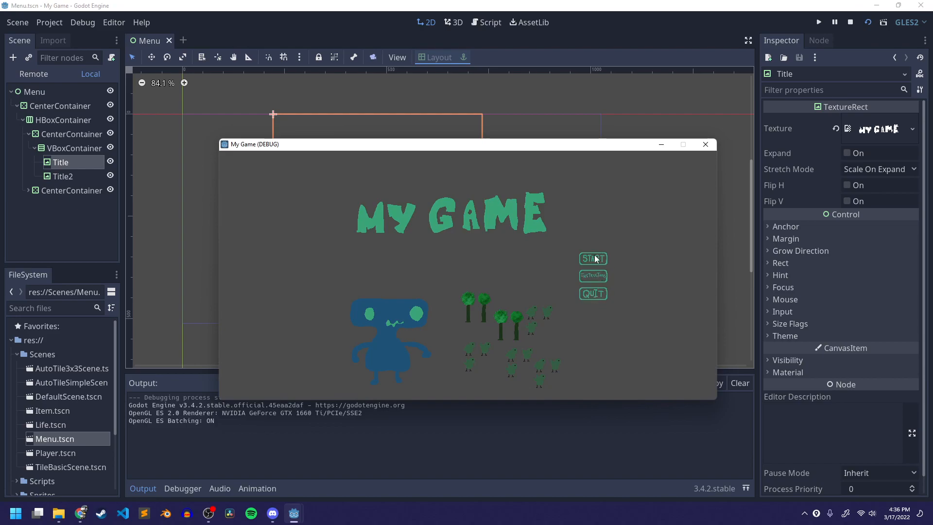
left_click_drag(482, 145, 433, 85)
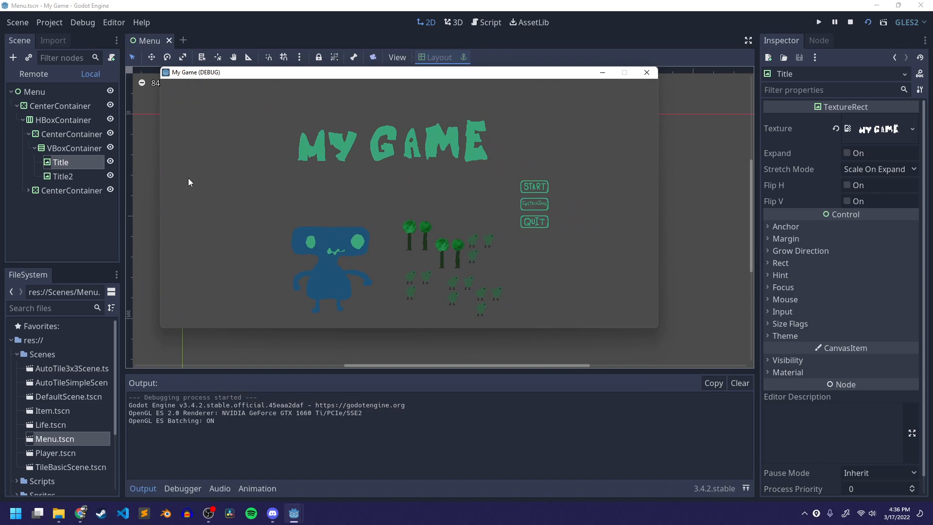
left_click(646, 73)
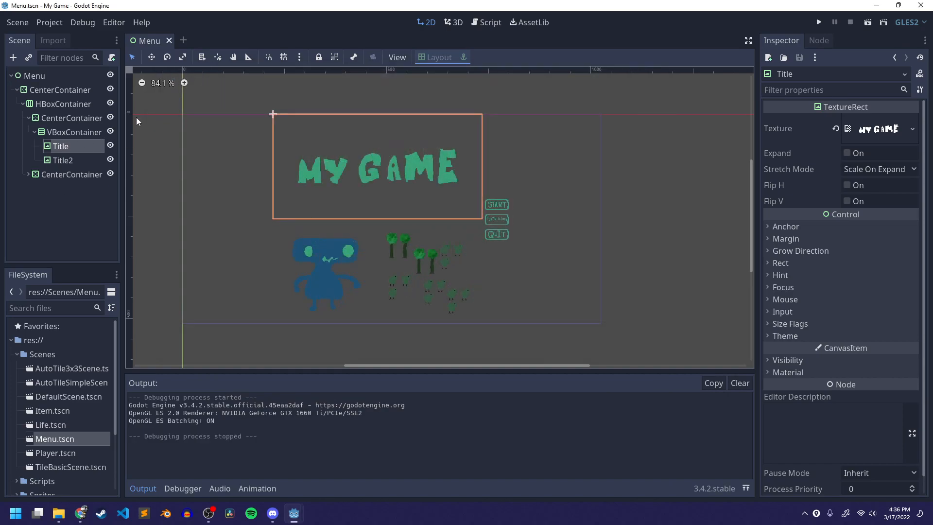
- Reparent the VBoxContainer holding Title and Title2 back under the first CenterContainer in the HBoxContainer
left_click_drag(75, 130, 62, 109)
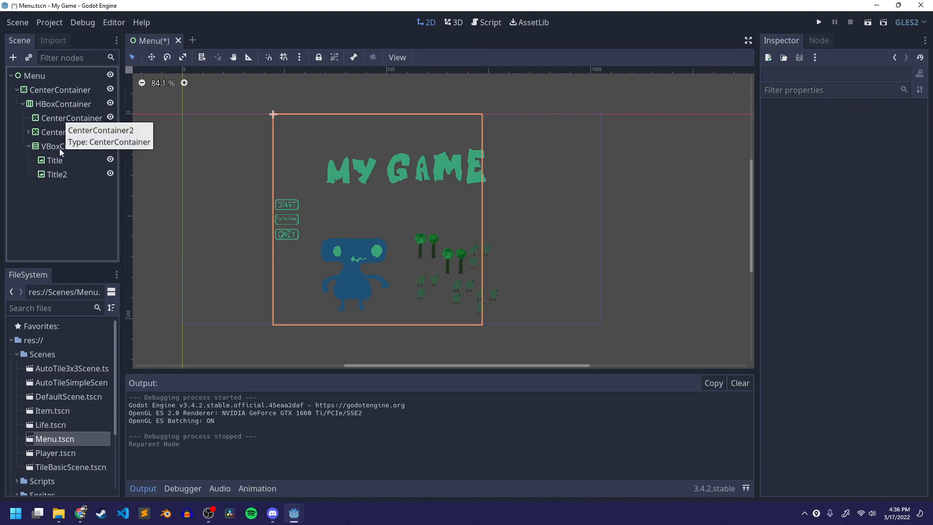
left_click_drag(57, 146, 58, 124)
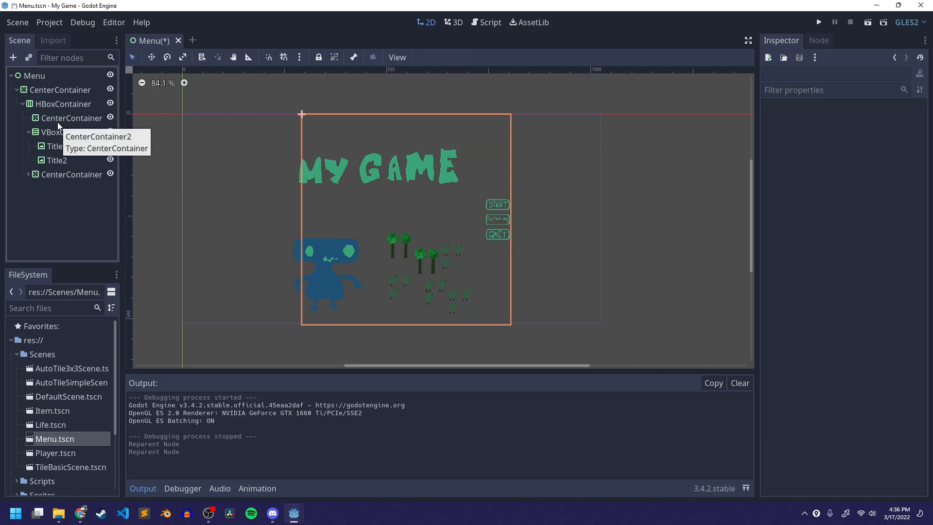
left_click_drag(57, 133, 57, 119)
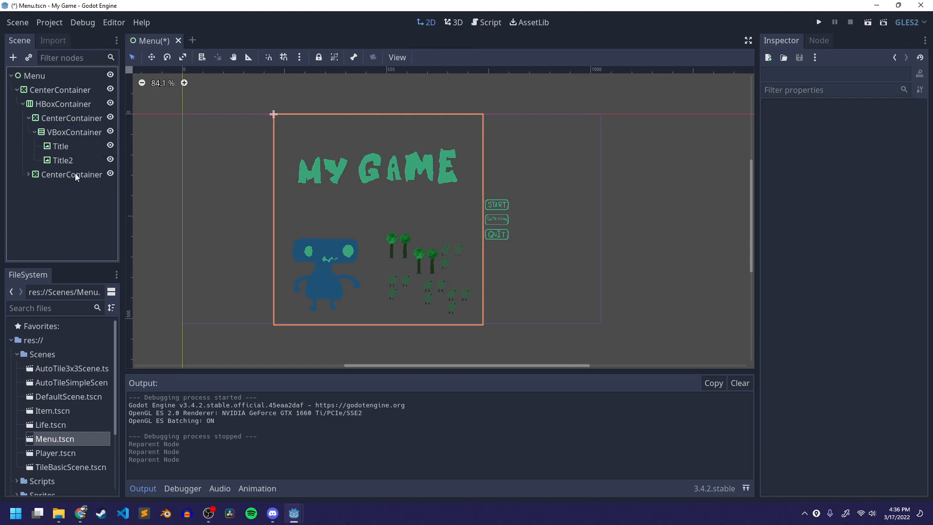
- Run the Menu scene to preview the layout, then close the game window
left_click(867, 22)
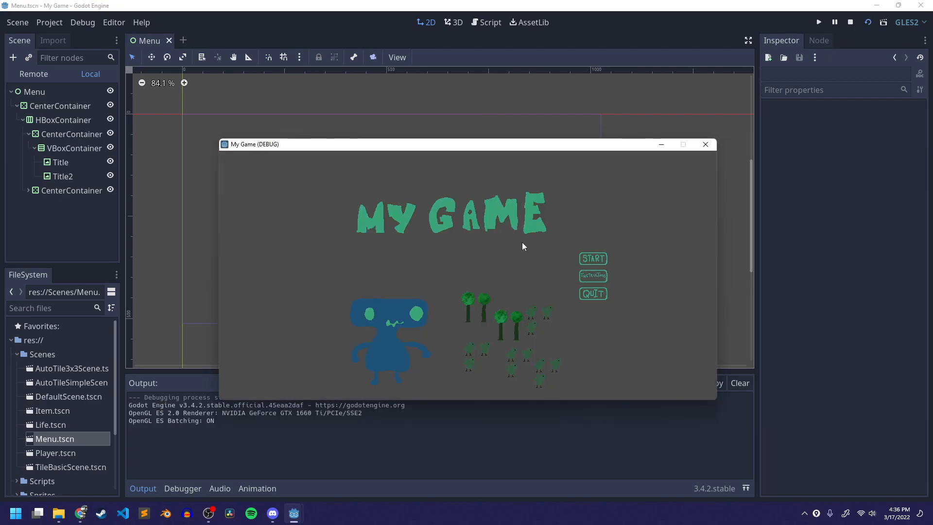
left_click(705, 145)
- Select the Start, Instructions and Quit buttons together and set their Modulate colour to green 6fdfb0
left_click(62, 147)
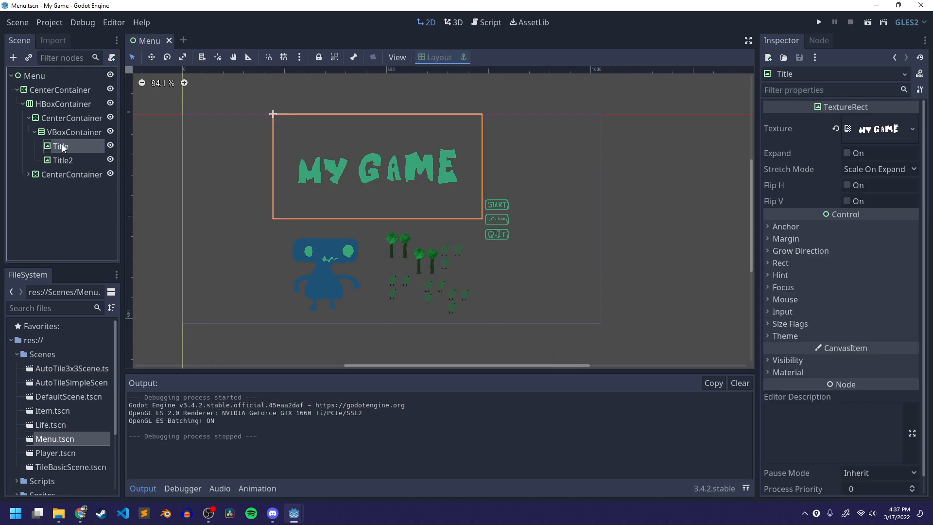
left_click(39, 175)
double_click(31, 175)
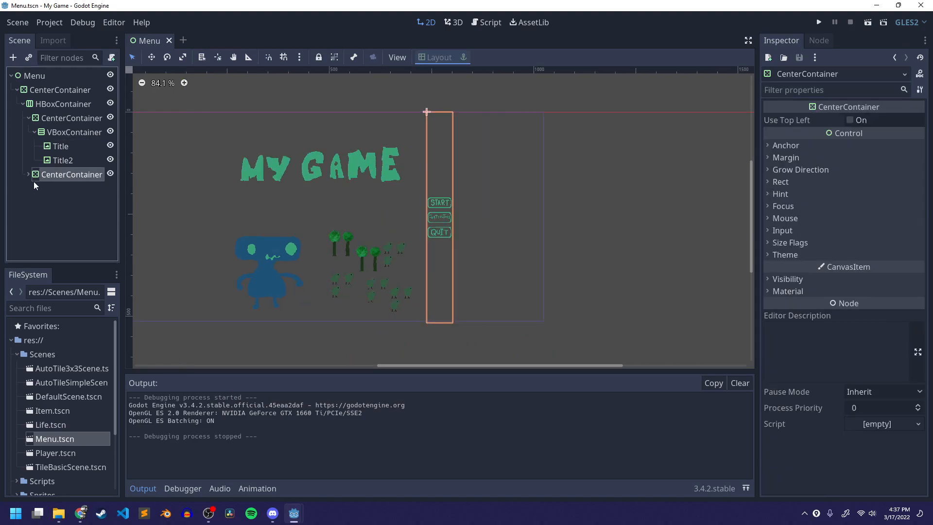
left_click(28, 174)
left_click(62, 204)
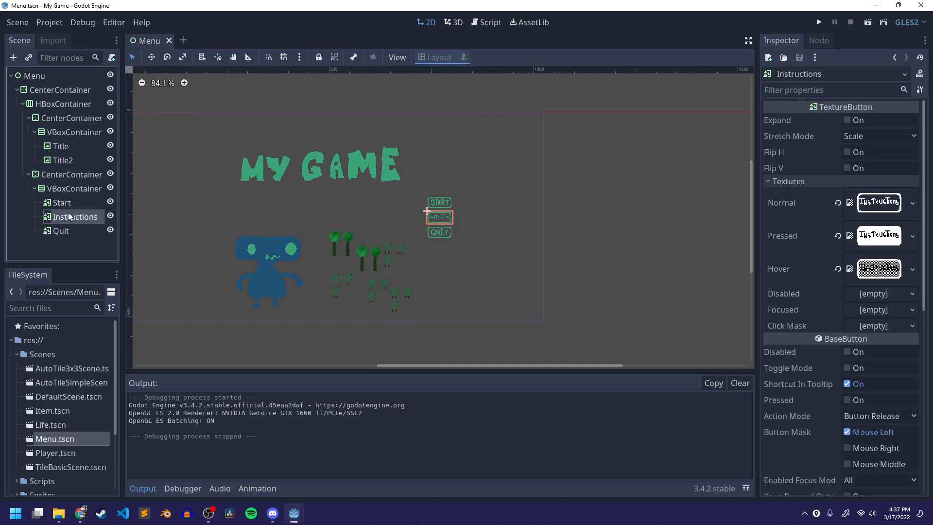
left_click(69, 218, "ctrl")
left_click(66, 230, "ctrl")
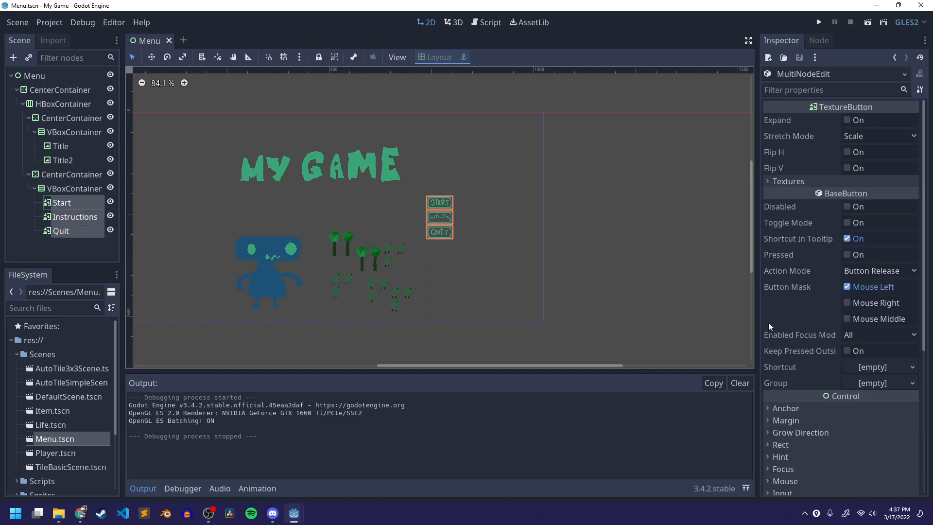
scroll(820, 415, "down", 5)
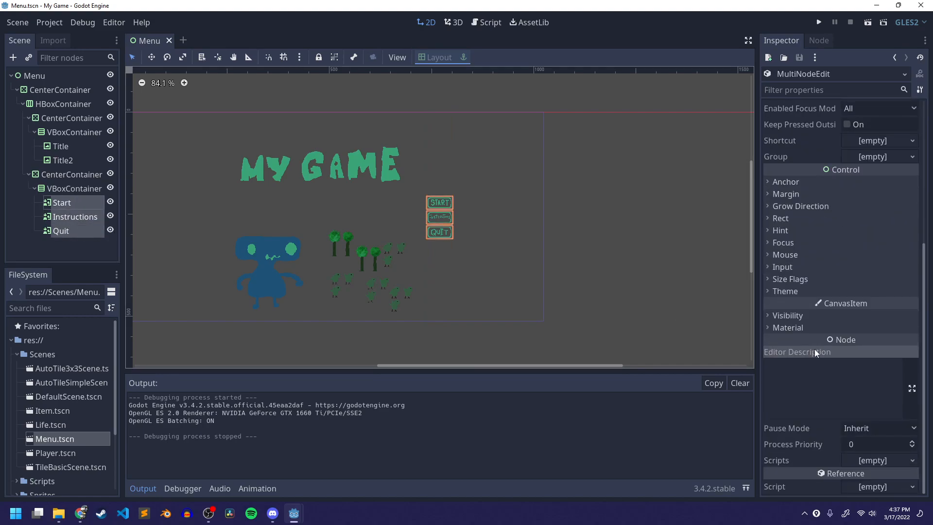
left_click(794, 315)
left_click(850, 345)
left_click_drag(777, 156, 770, 113)
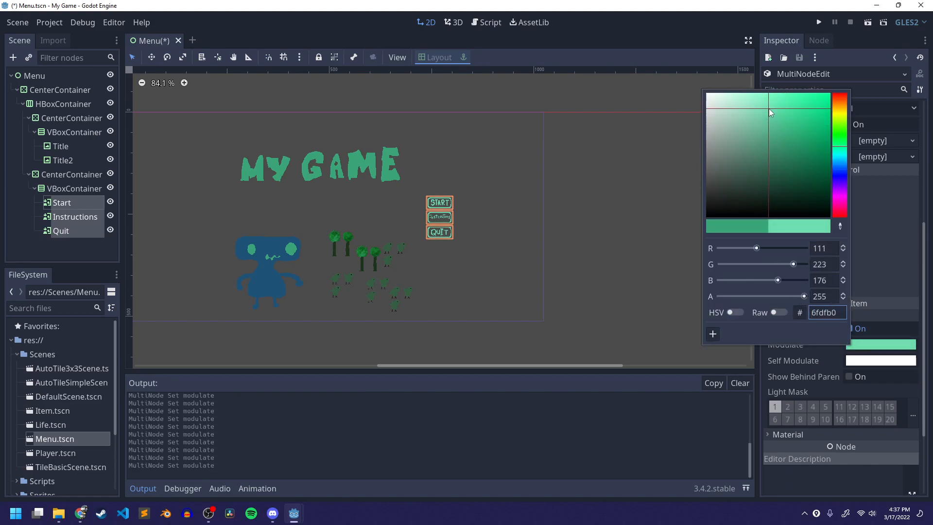
left_click(671, 196)
- Save the Menu scene
scroll(462, 221, "up", 1)
scroll(459, 236, "up", 10)
scroll(470, 258, "down", 9)
middle_click_drag(545, 210, 626, 171)
scroll(594, 192, "down", 5)
scroll(593, 228, "down", 2)
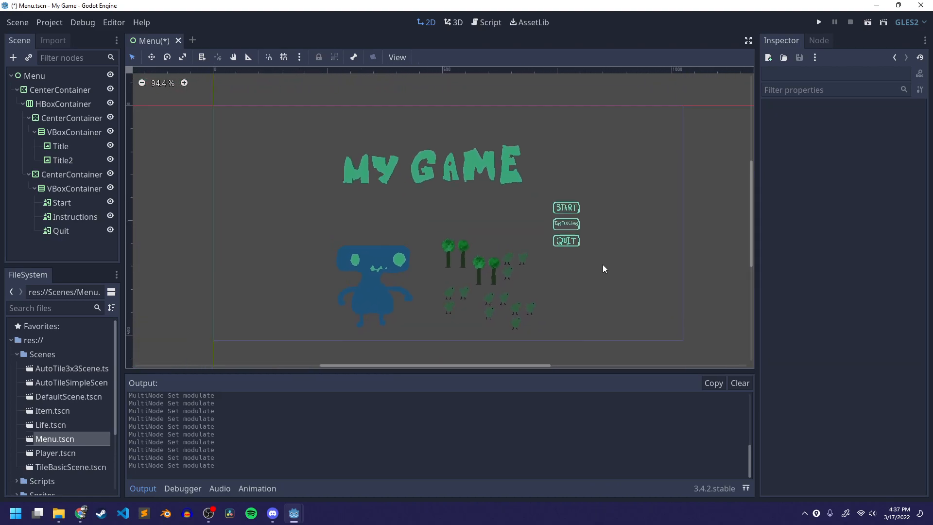
key("ctrl+s")
middle_click_drag(454, 206, 411, 219)
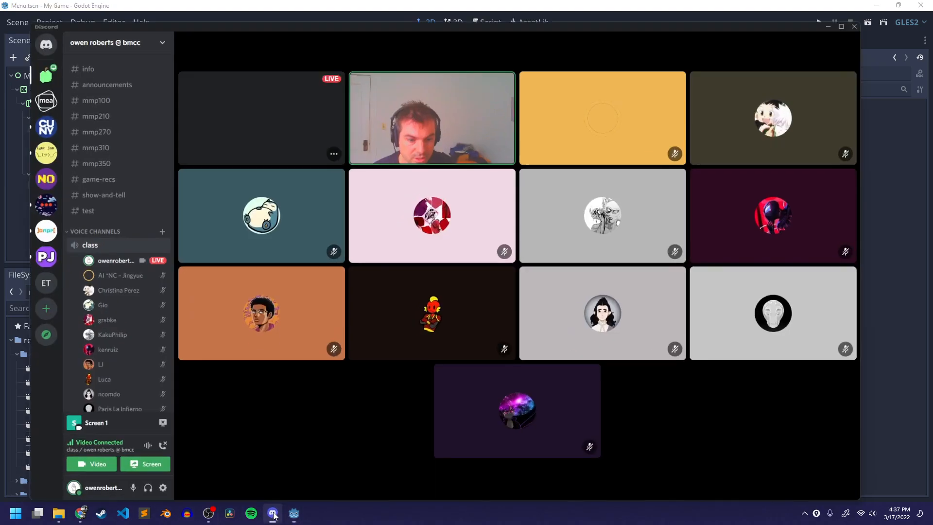
left_click(273, 513)
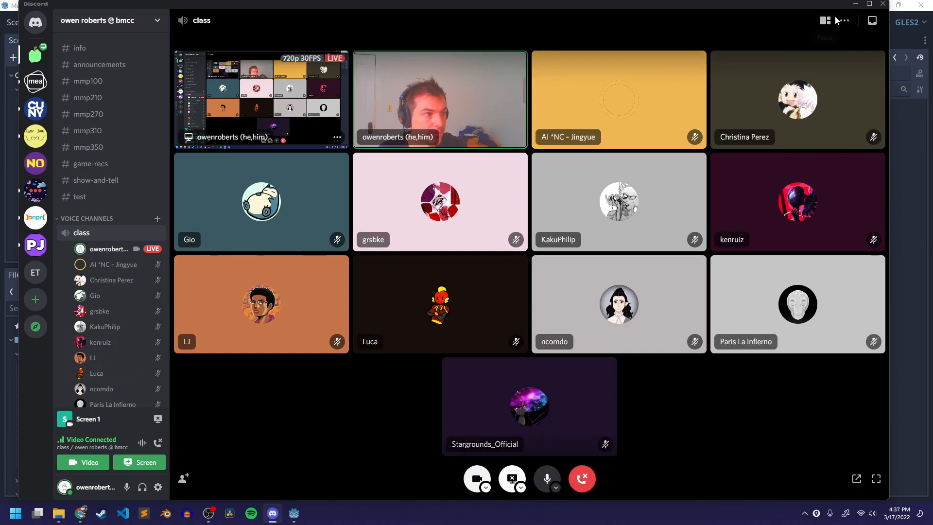
left_click(854, 5)
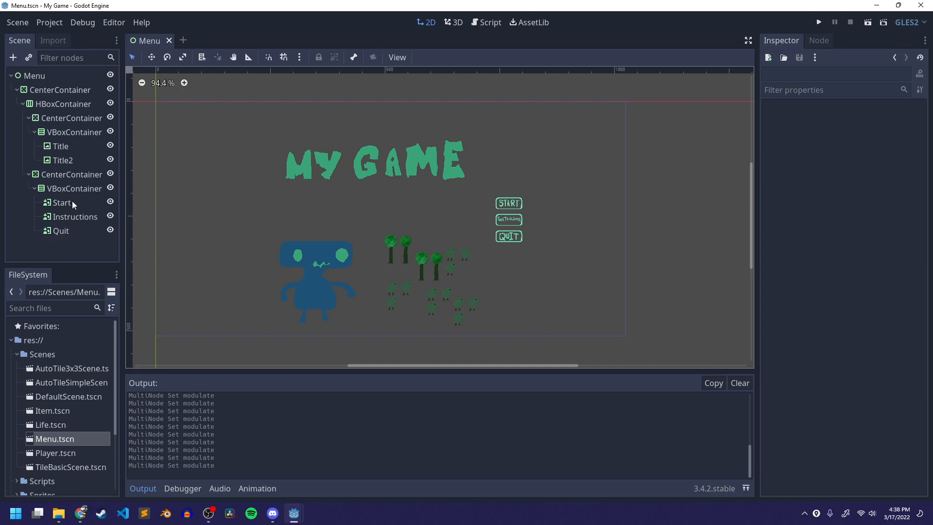
left_click(65, 77)
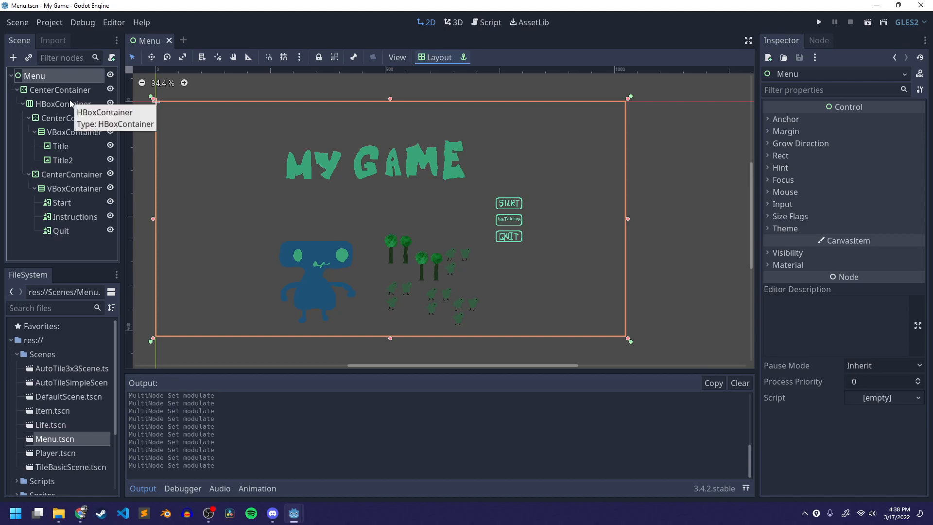
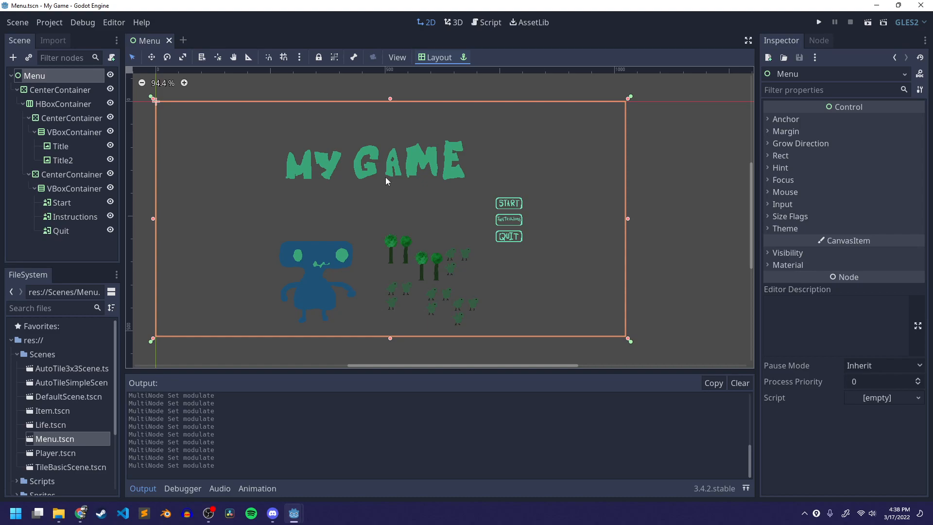
- Rename the Title2 image node to Graphic
left_click(59, 161)
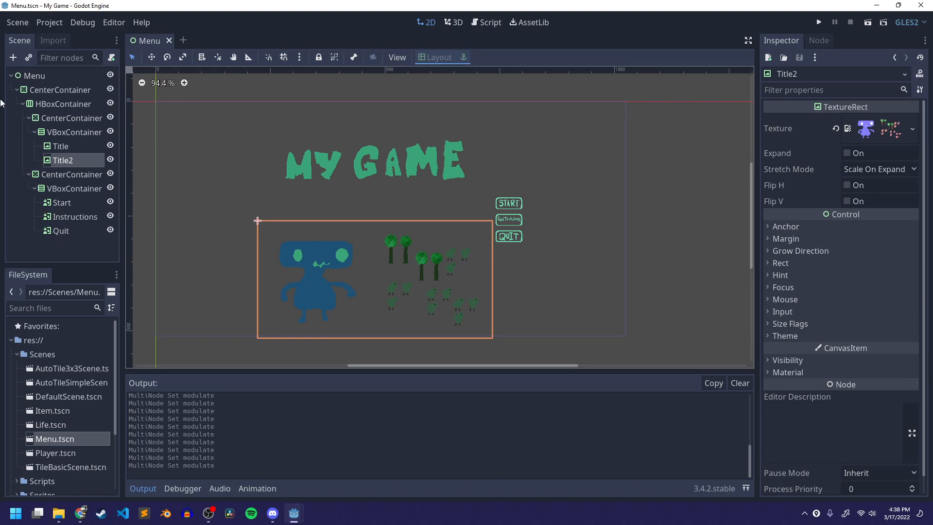
left_click(83, 149)
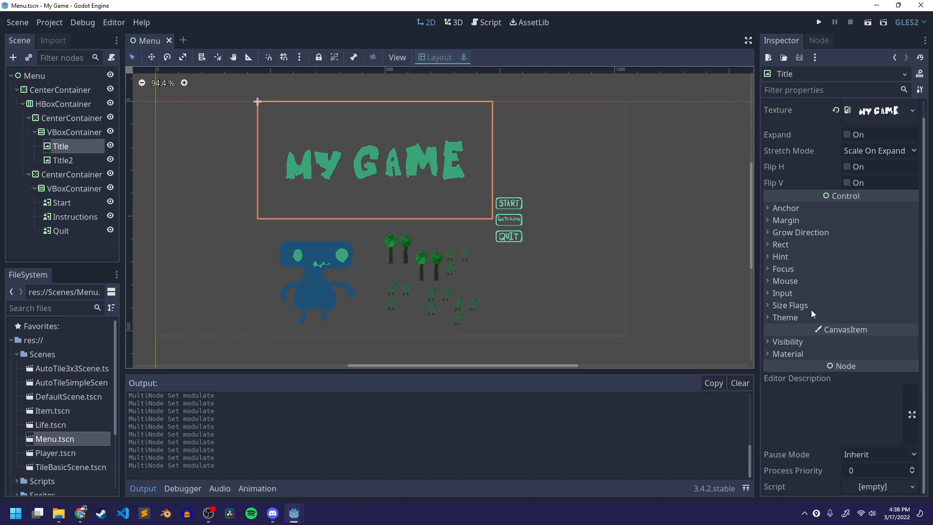
left_click(78, 160)
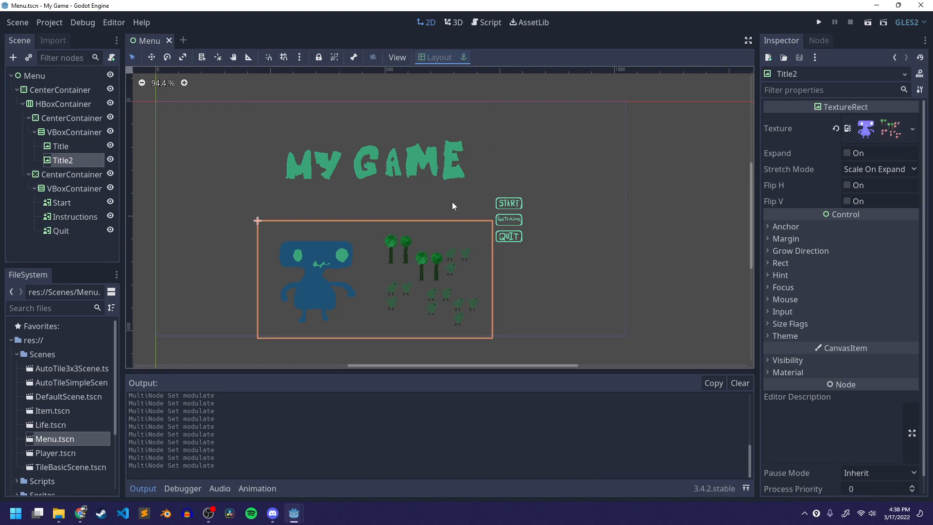
double_click(63, 161)
type("Graphic")
key("Return")
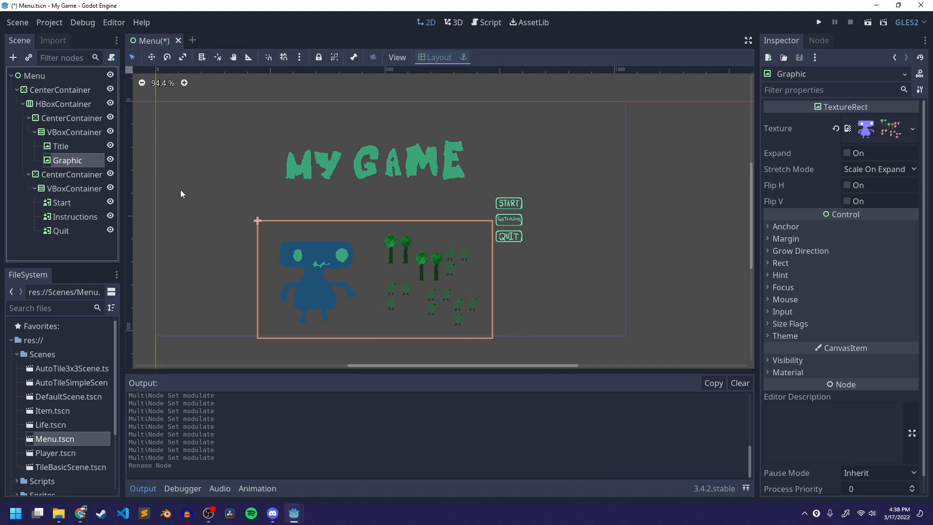
- Reset the Graphic node's Modulate colour to its default and save the Menu scene
left_click(788, 360)
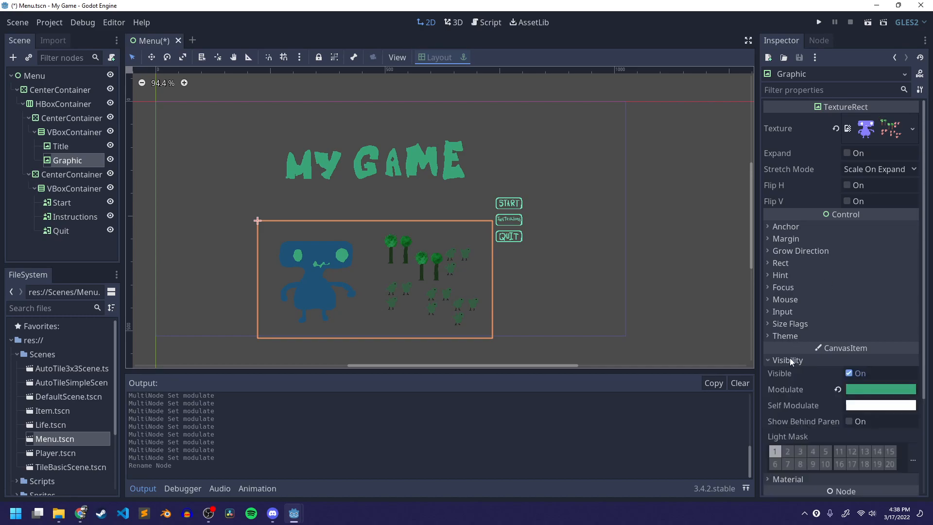
left_click(835, 391)
left_click(607, 293)
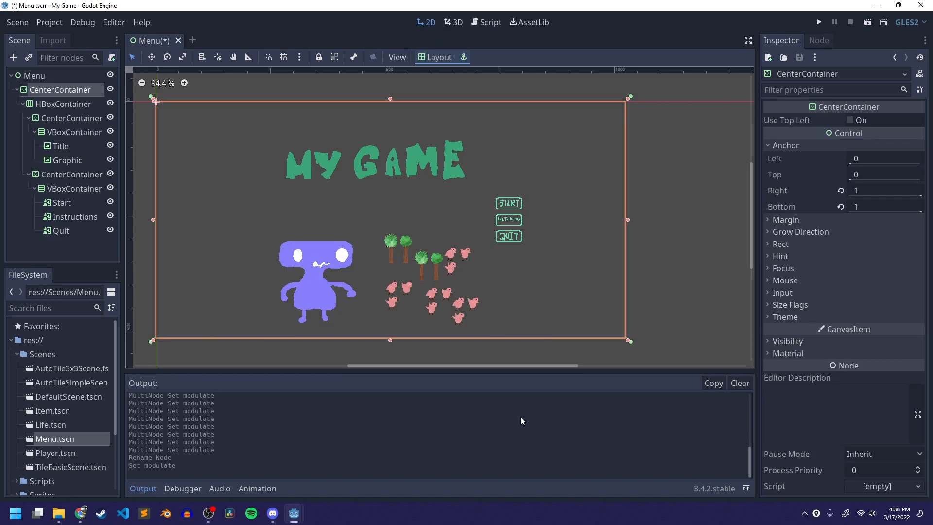
left_click(649, 302)
key("ctrl+s")
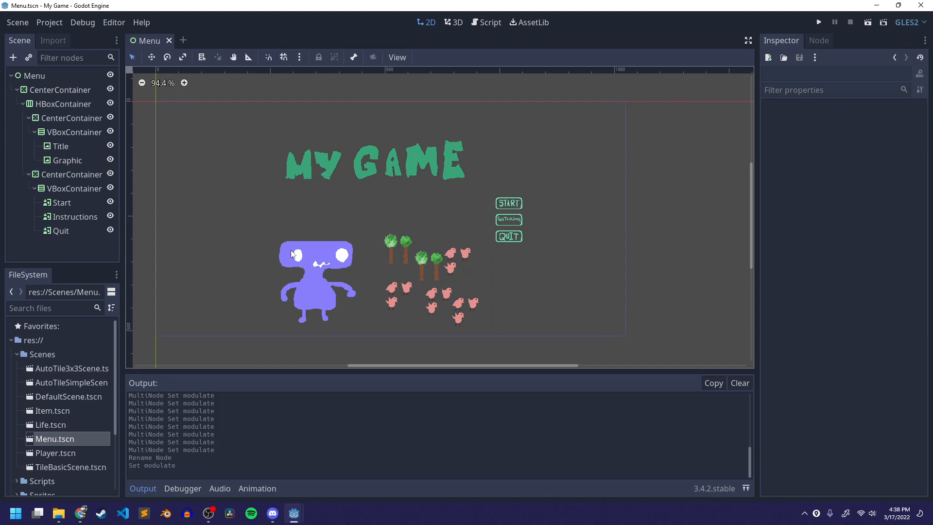
- Attach a new empty GDScript to the Menu root node, saved as res://Scripts/Menu.gd, and save it
left_click(50, 75)
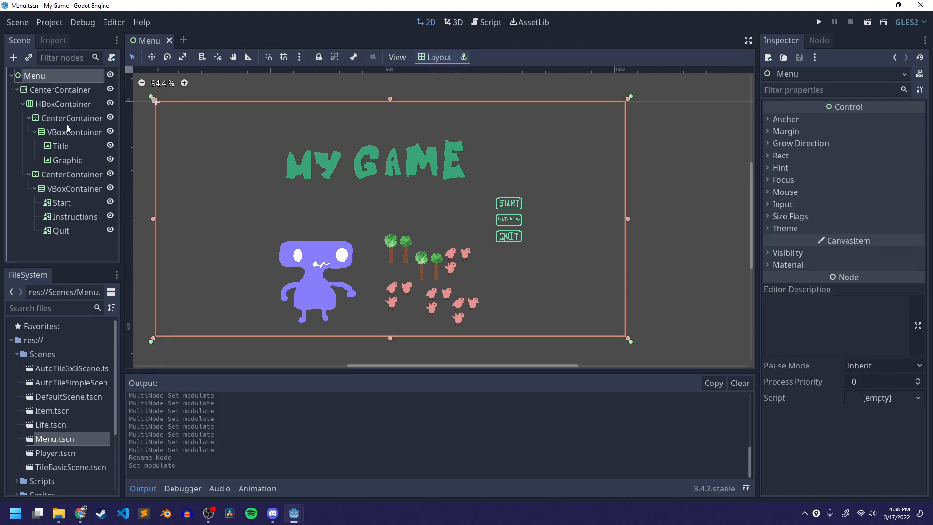
left_click(49, 76)
left_click(43, 91)
left_click(53, 77)
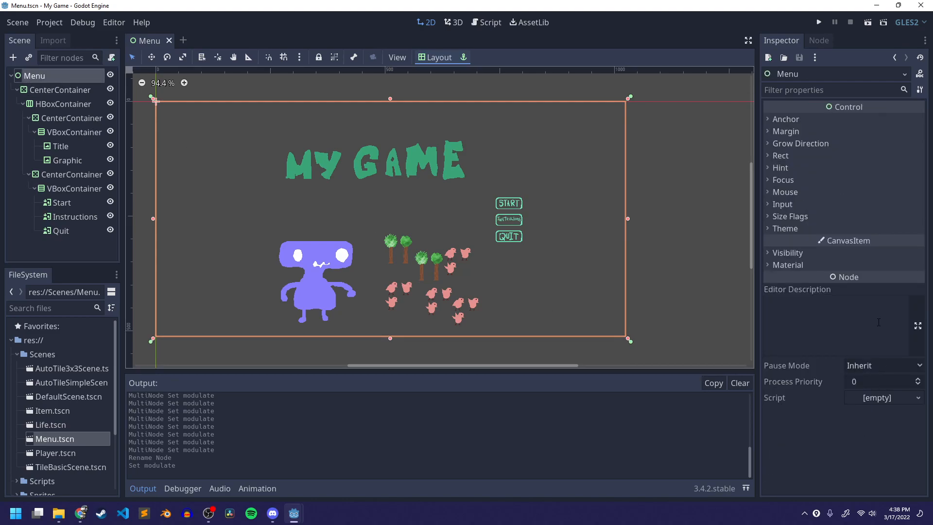
left_click(888, 398)
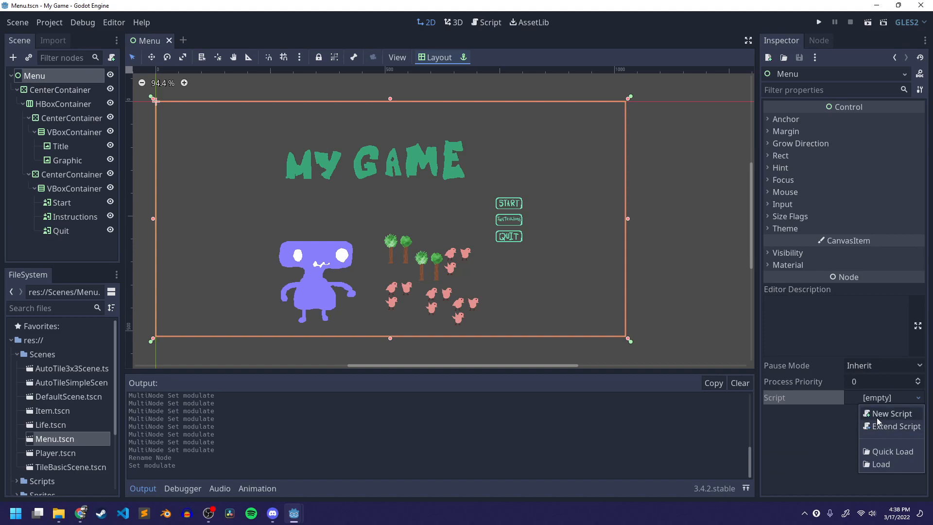
left_click(885, 414)
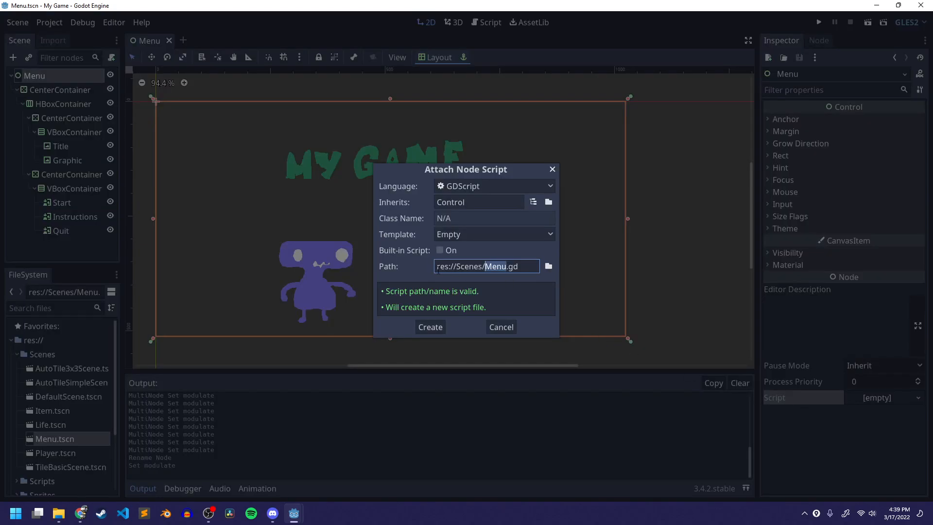
left_click(549, 266)
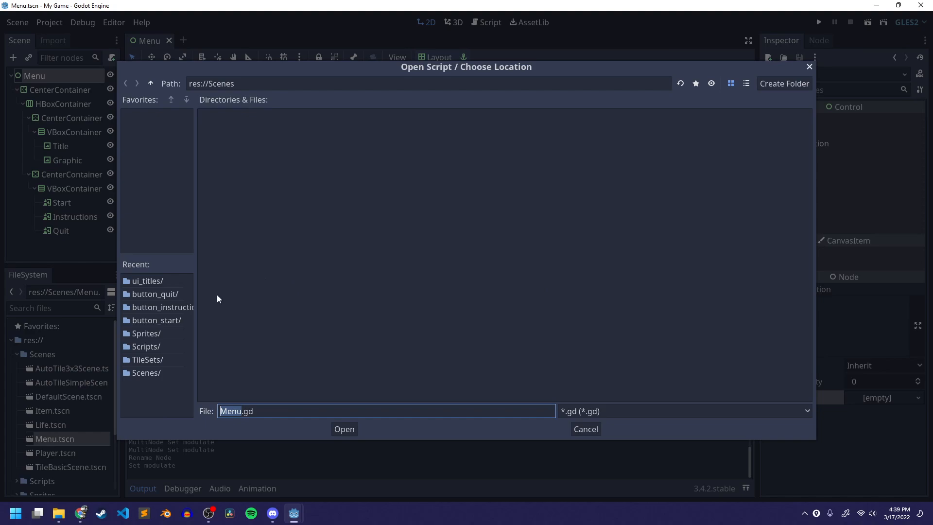
left_click(157, 346)
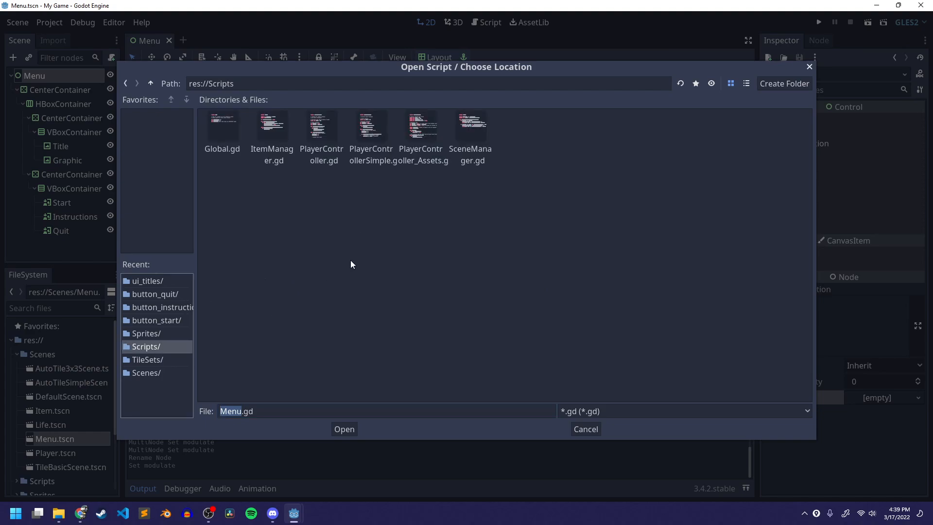
left_click(345, 430)
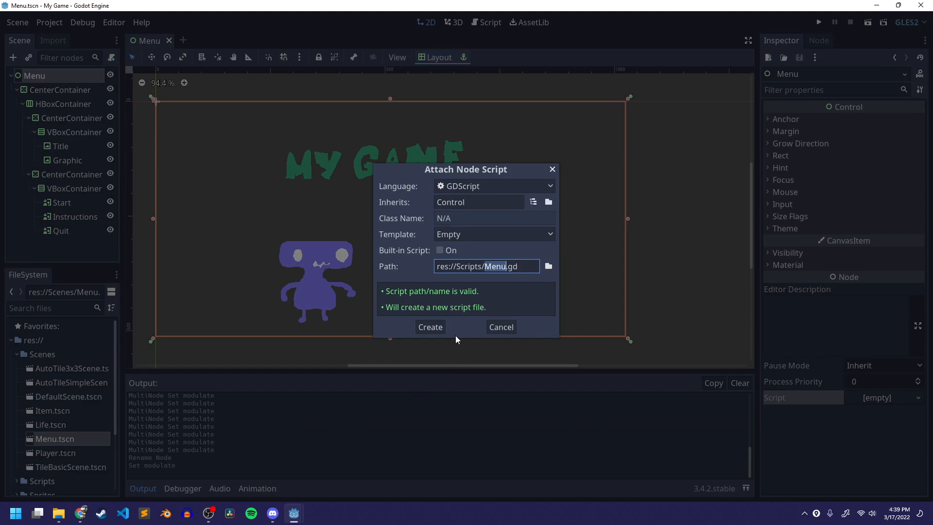
left_click(443, 323)
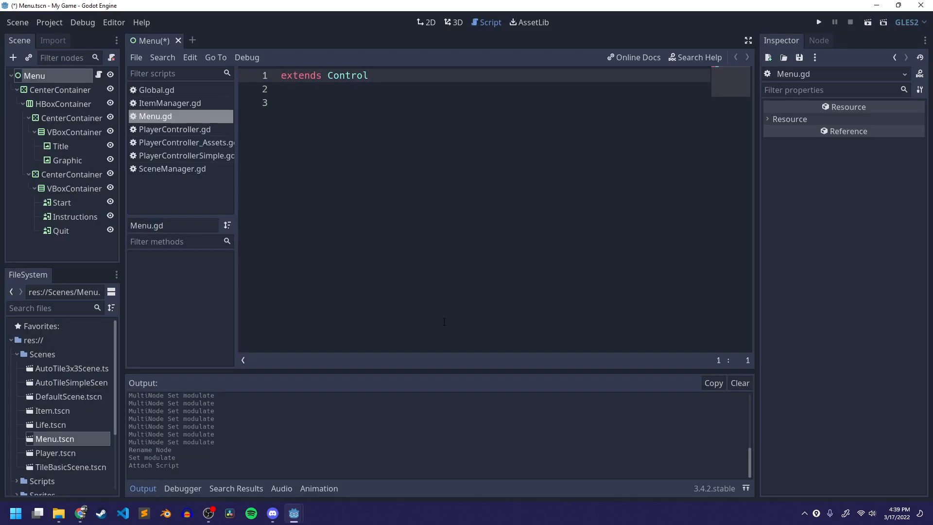
left_click(506, 329)
key("ctrl+s")
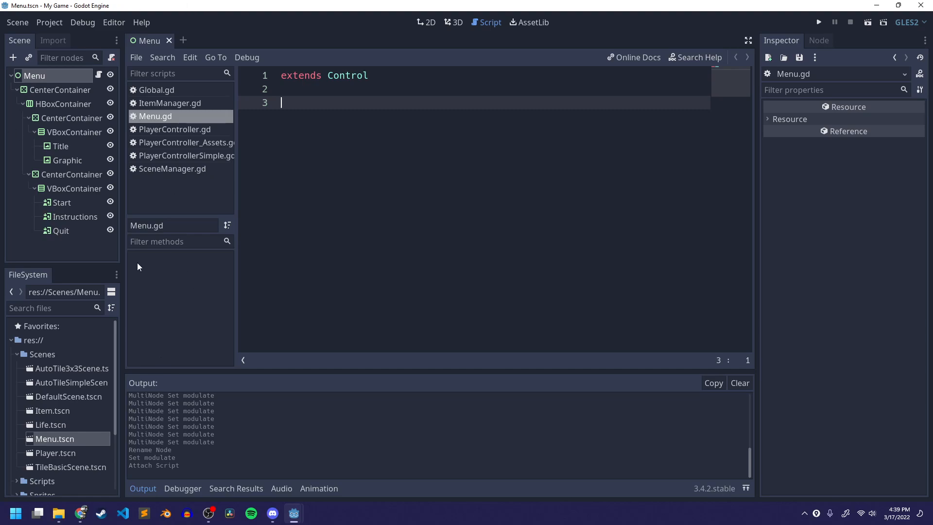
- Browse the MMP270 270_Assets Scripts folder in File Explorer to look at the provided Menu.gd file
left_click(58, 513)
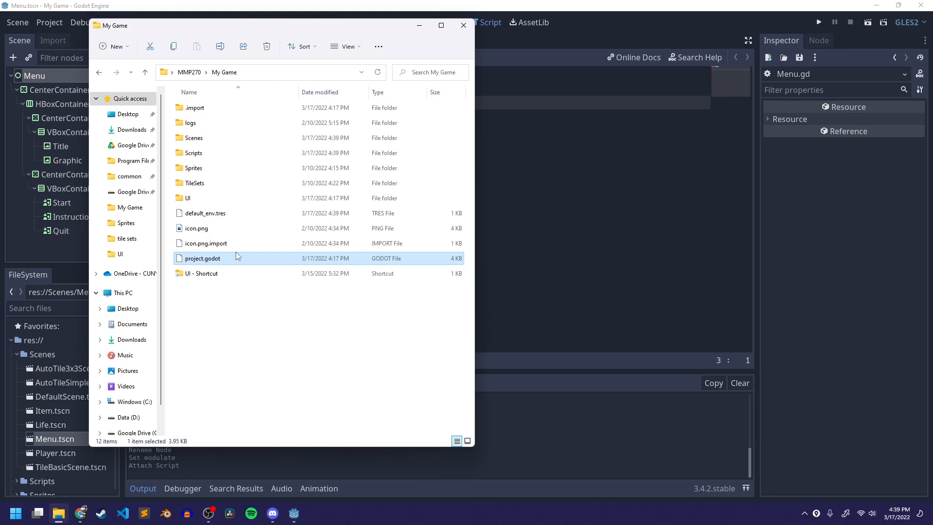
left_click_drag(473, 451, 519, 346)
left_click_drag(330, 33, 681, 85)
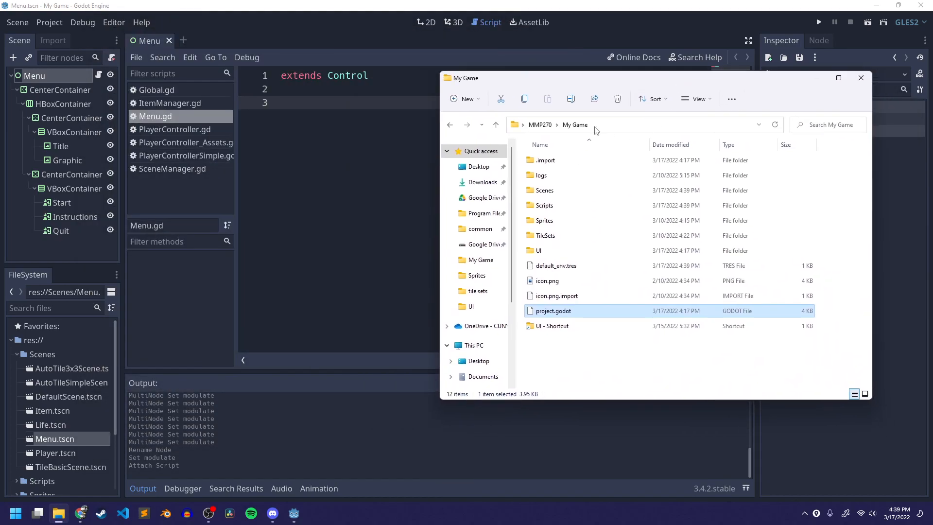
left_click(546, 127)
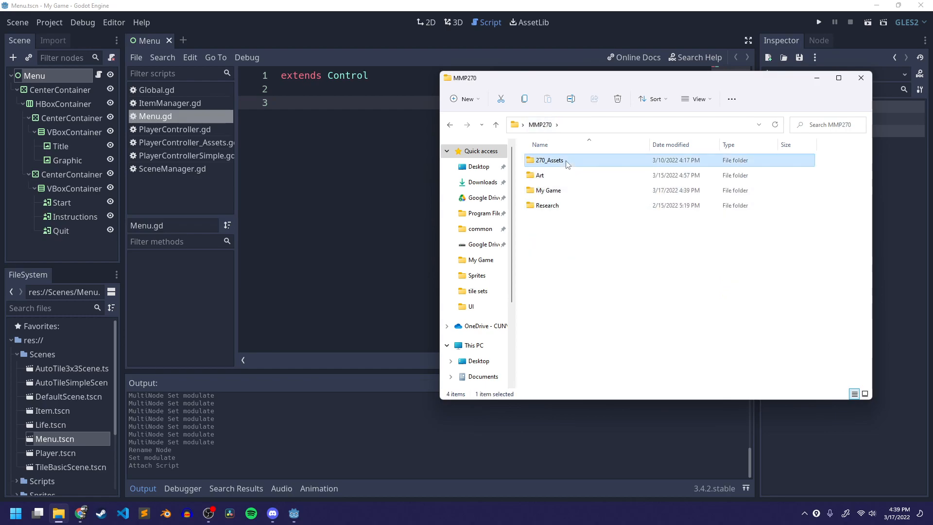
double_click(545, 160)
double_click(574, 212)
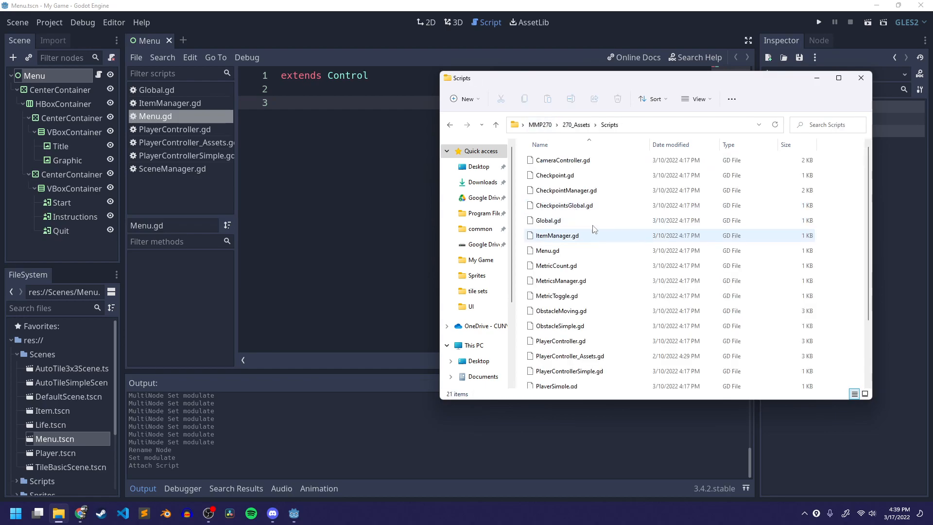
left_click(593, 251)
scroll(534, 359, "down", 2)
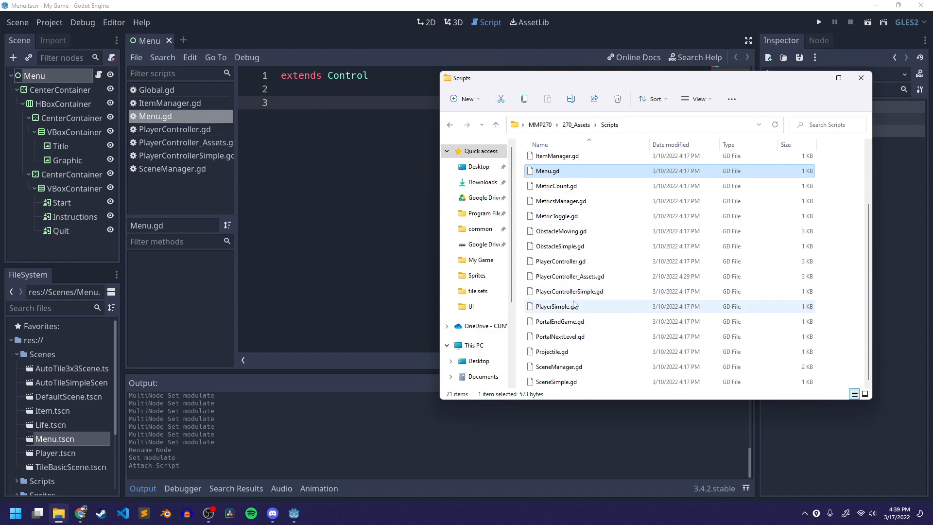
scroll(574, 302, "up", 2)
left_click_drag(640, 80, 615, 91)
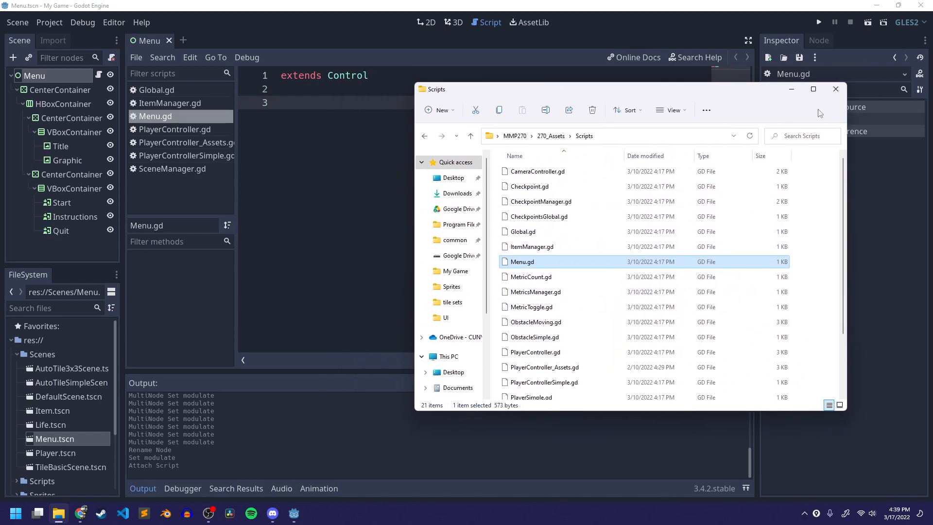
left_click(791, 89)
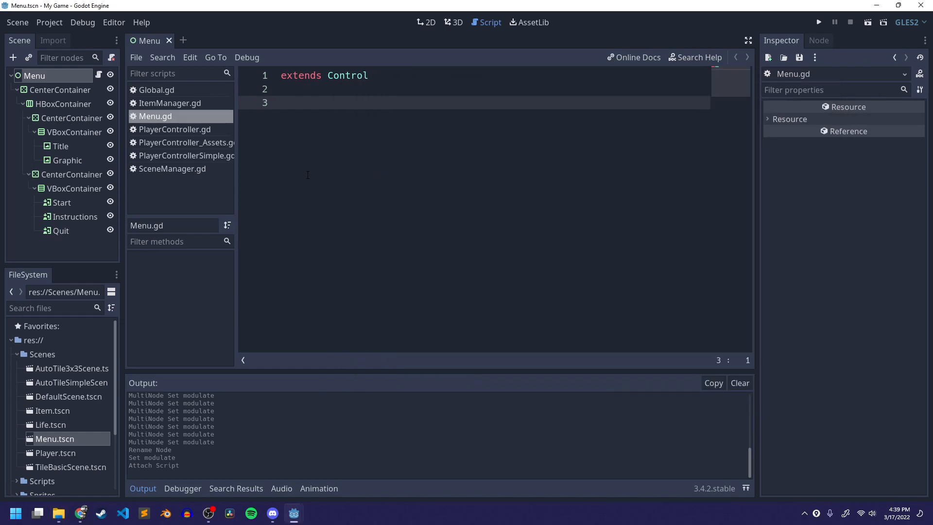
- Connect the Start button's pressed signal to the Menu script with the receiver method _on_Start_pressed
left_click(77, 203)
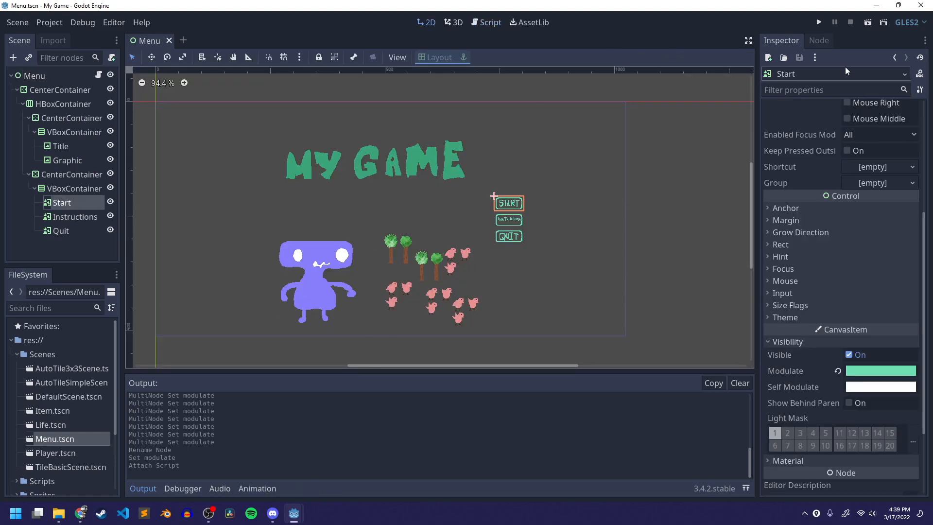
left_click(818, 40)
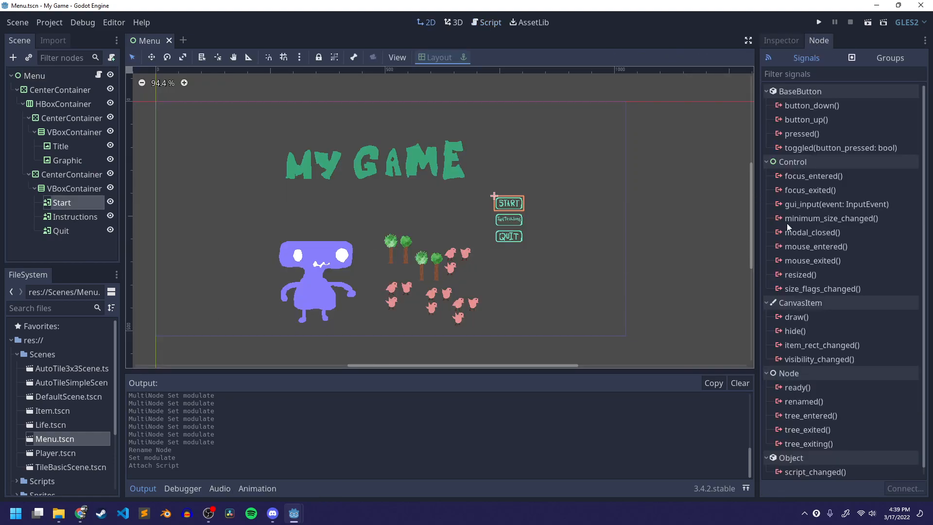
left_click(817, 133)
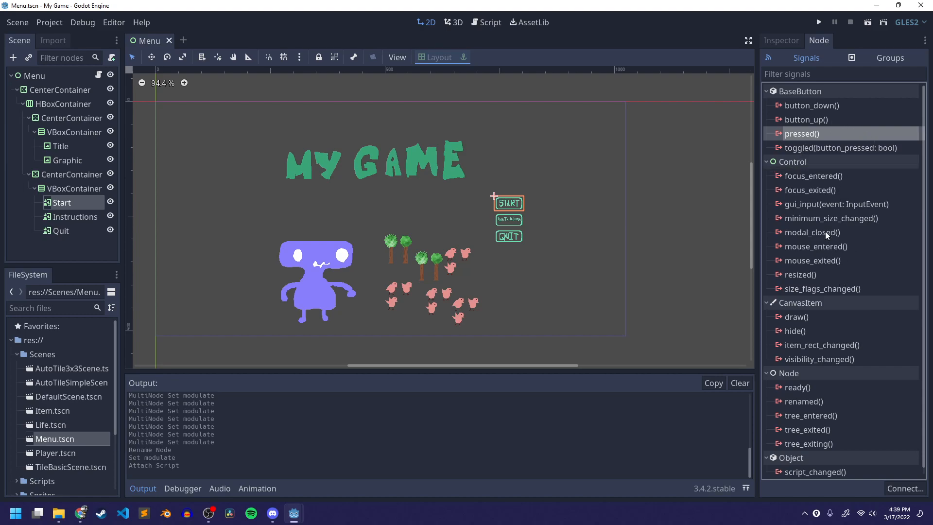
left_click(831, 249)
left_click(821, 262)
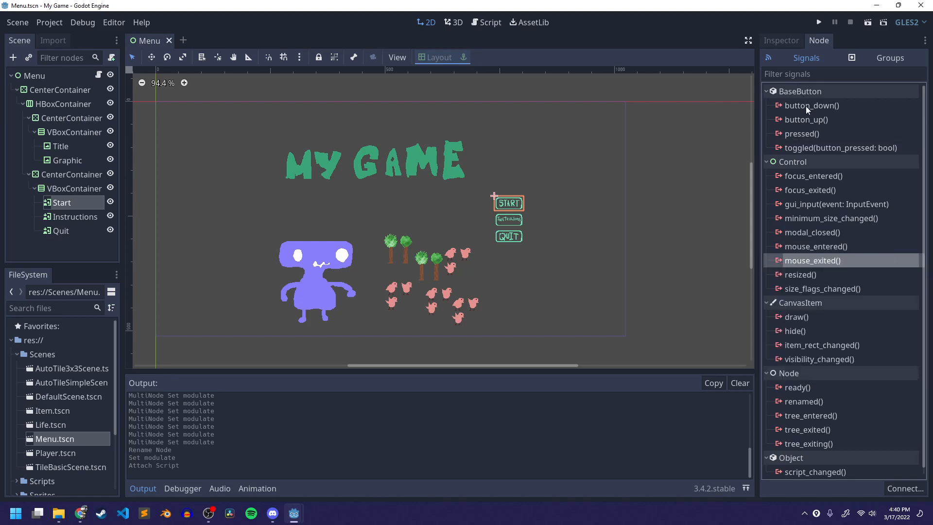
left_click(821, 136)
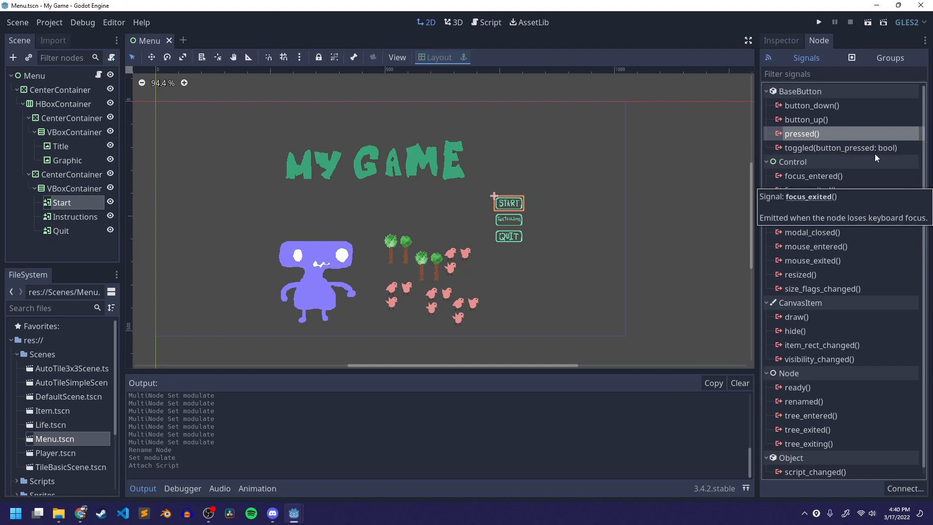
double_click(792, 134)
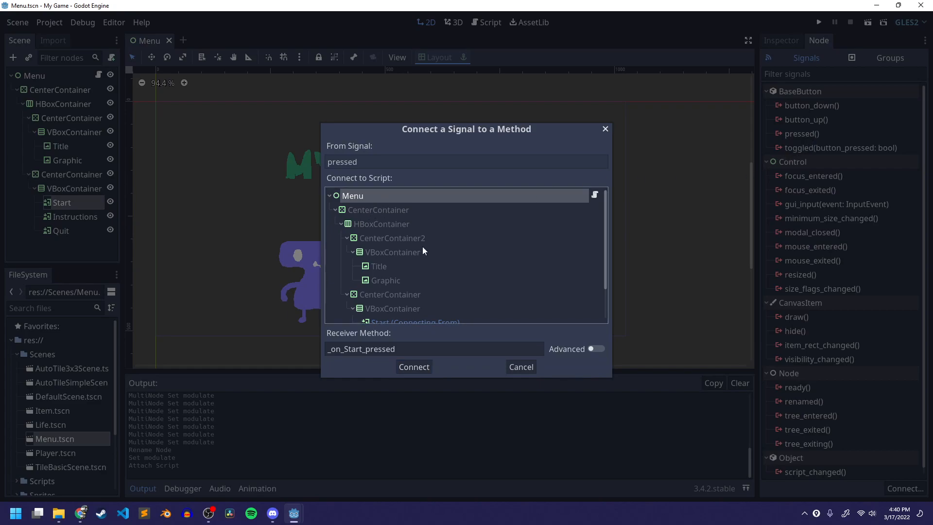
scroll(352, 300, "down", 3)
scroll(362, 308, "up", 3)
left_click_drag(328, 352, 421, 352)
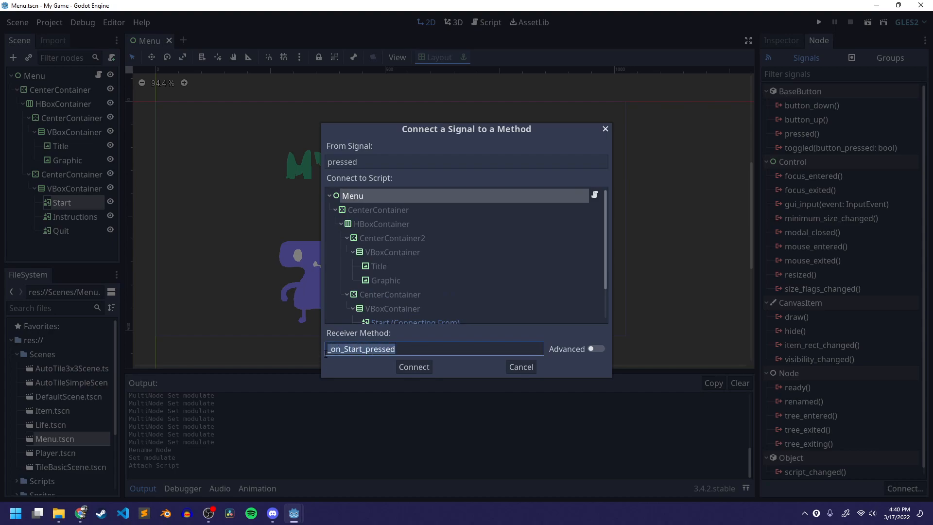
left_click(414, 366)
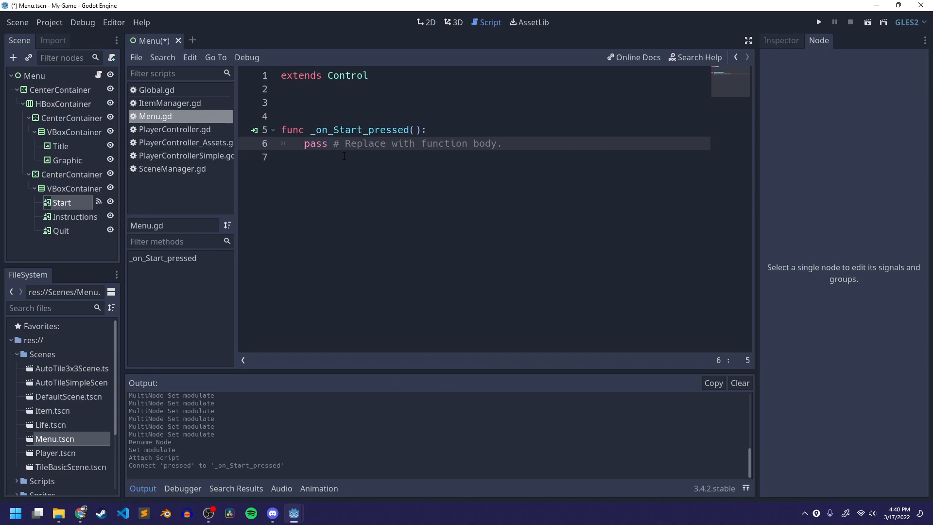
- Save the Menu script containing the new _on_Start_pressed function
left_click_drag(305, 146, 515, 148)
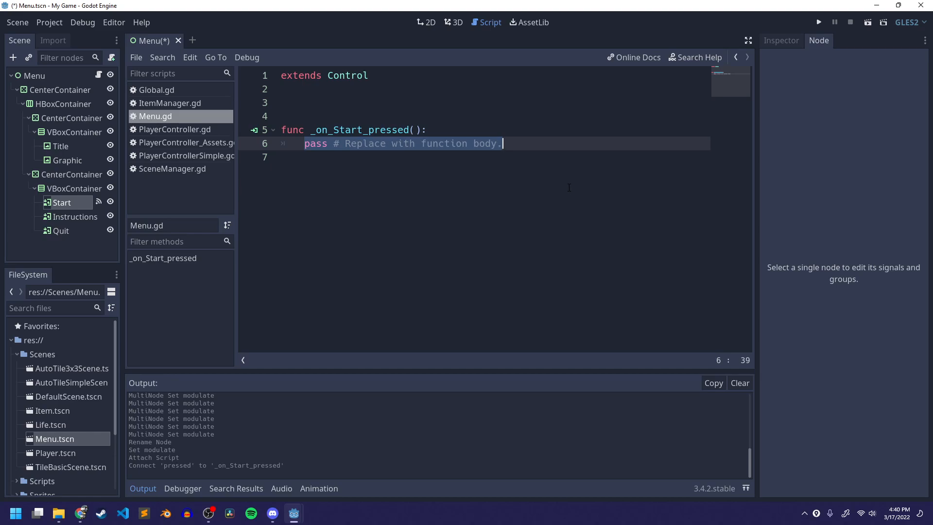
key("ctrl+s")
left_click(317, 97)
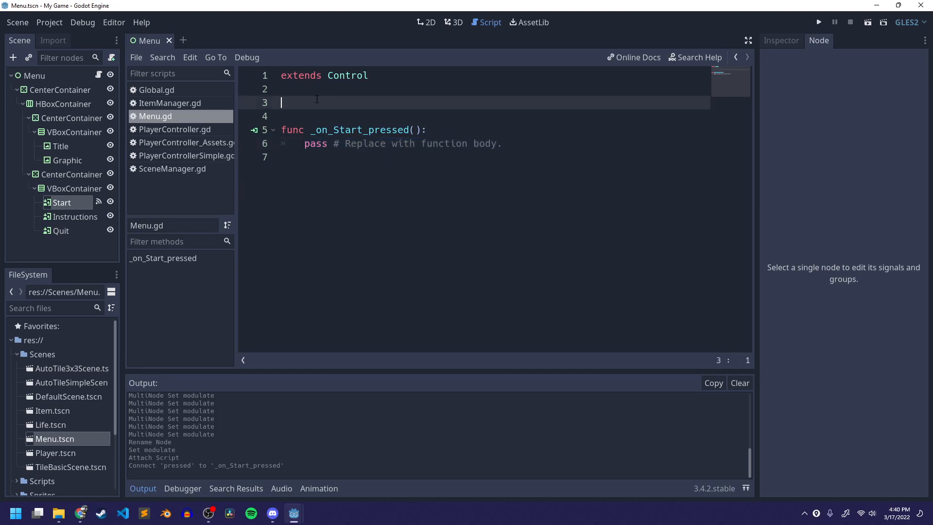
- Open DefaultScene.tscn to examine the level layout
double_click(54, 396)
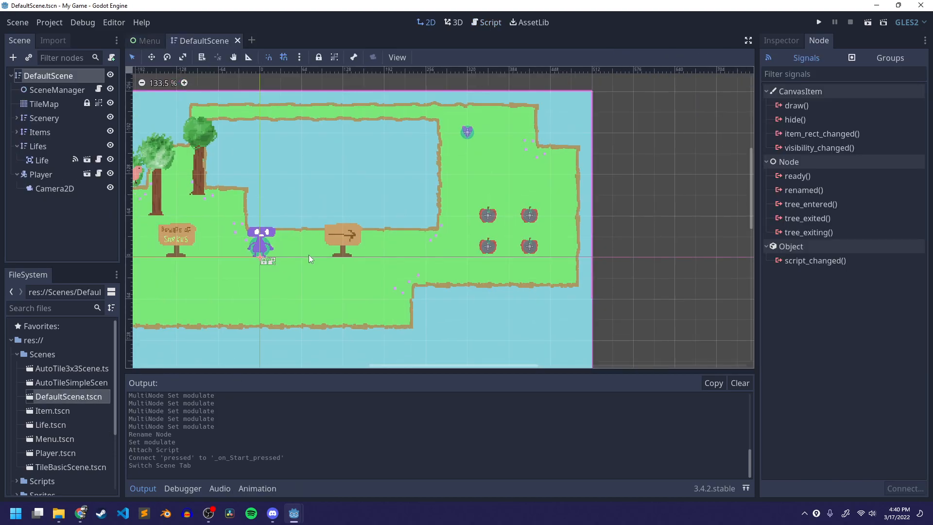
middle_click_drag(508, 201, 610, 225)
scroll(609, 226, "down", 1)
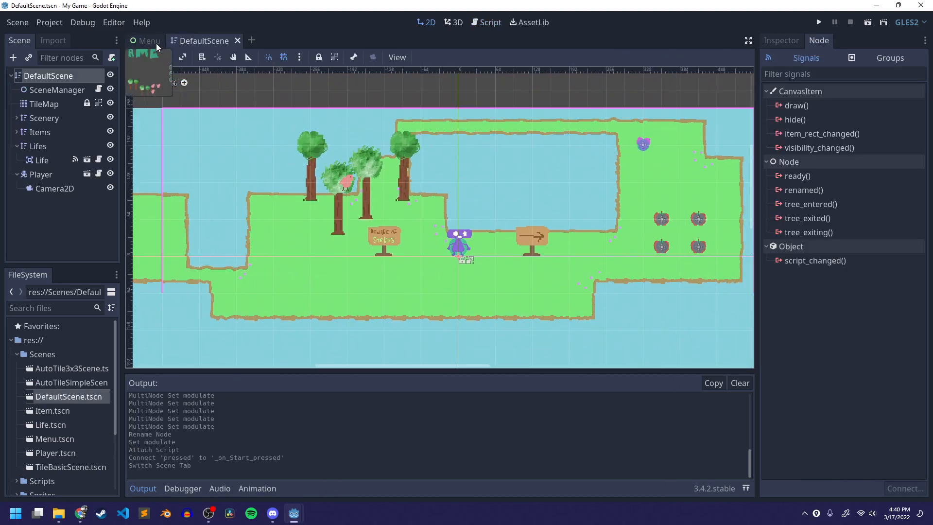
- Open the Menu script and declare an exported variable default_scene above _on_Start_pressed, then save
left_click(156, 42)
left_click(474, 22)
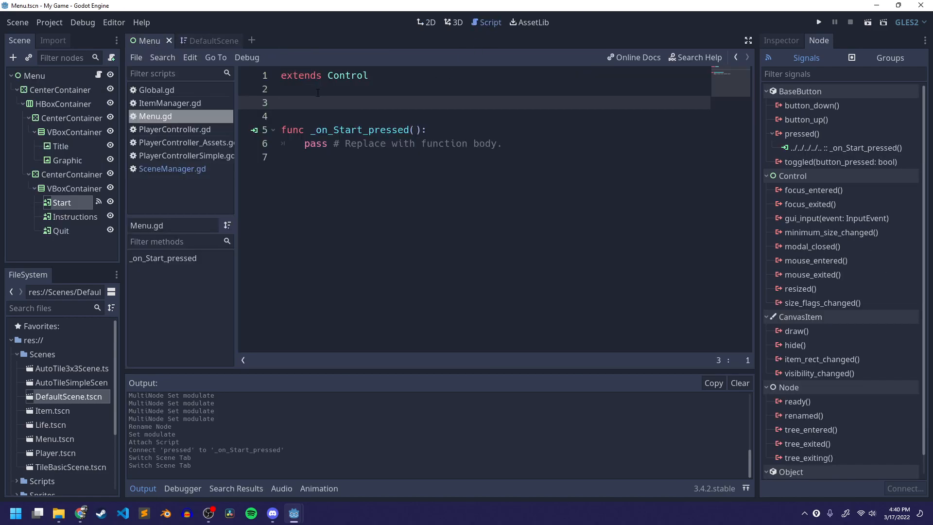
type("var")
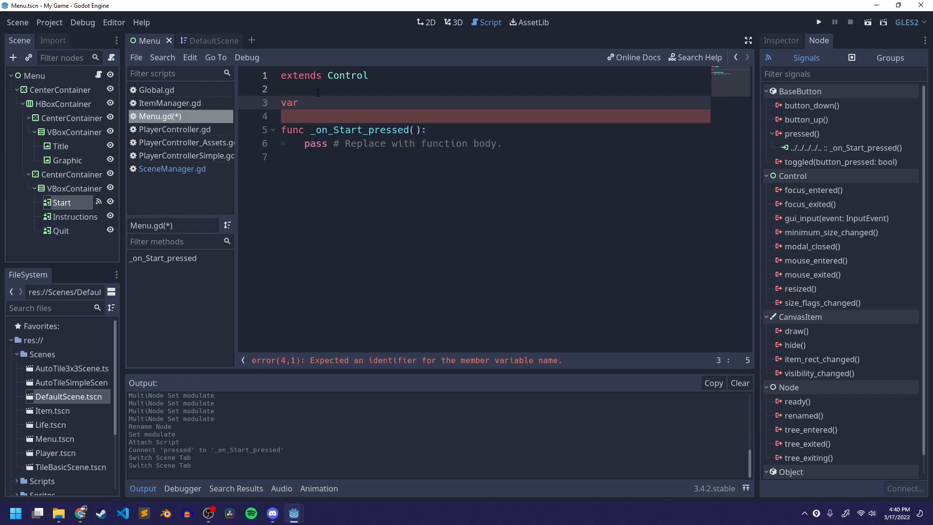
type("default_scene")
key("Left")
key("Left")
key("Left")
key("Left")
key("Left")
key("Left")
key("Left")
key("Left")
key("Left")
key("Left")
key("Left")
key("Left")
key("Left")
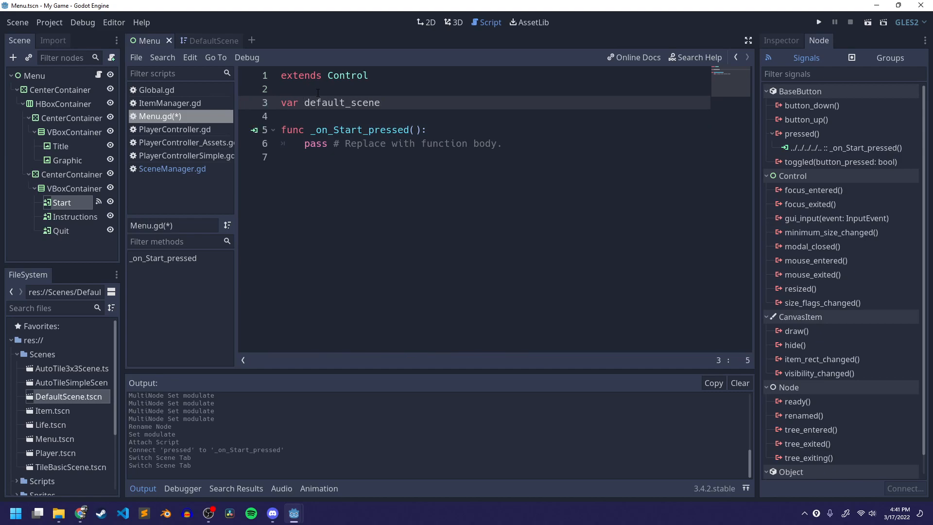
key("Home")
type("export")
key("ctrl+s")
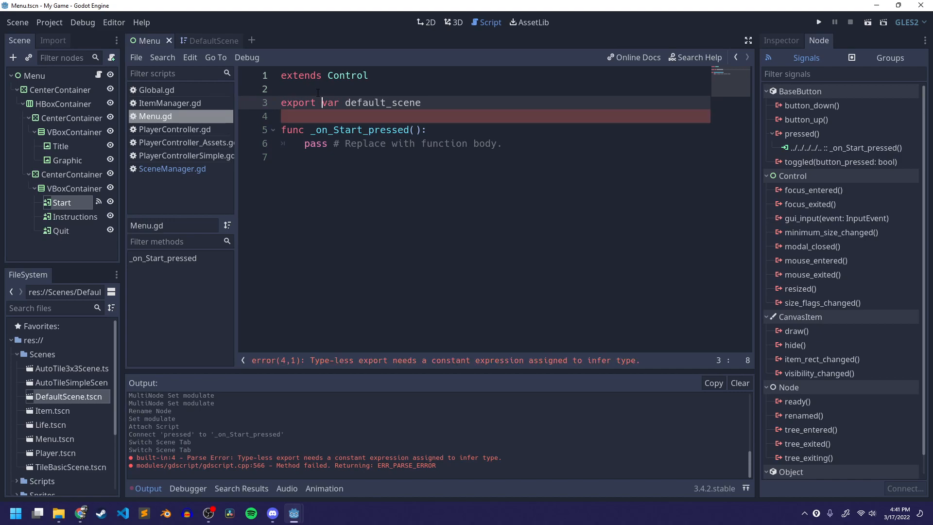
- Add a '*.tscn' hint to the export so the line reads export ('*.tscn') var default_scene, and save
key("BackSpace")
type("()")
key("ctrl+s")
key("Left")
key("Left")
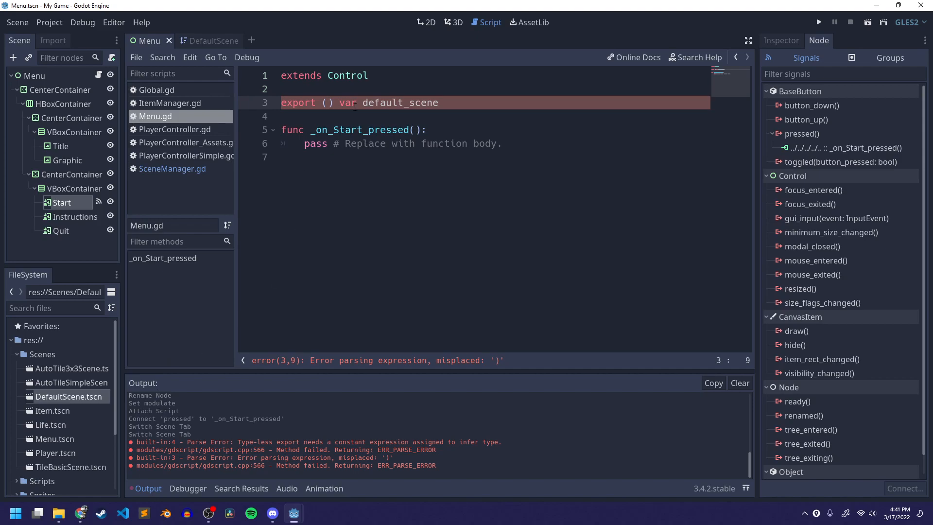
type("'*")
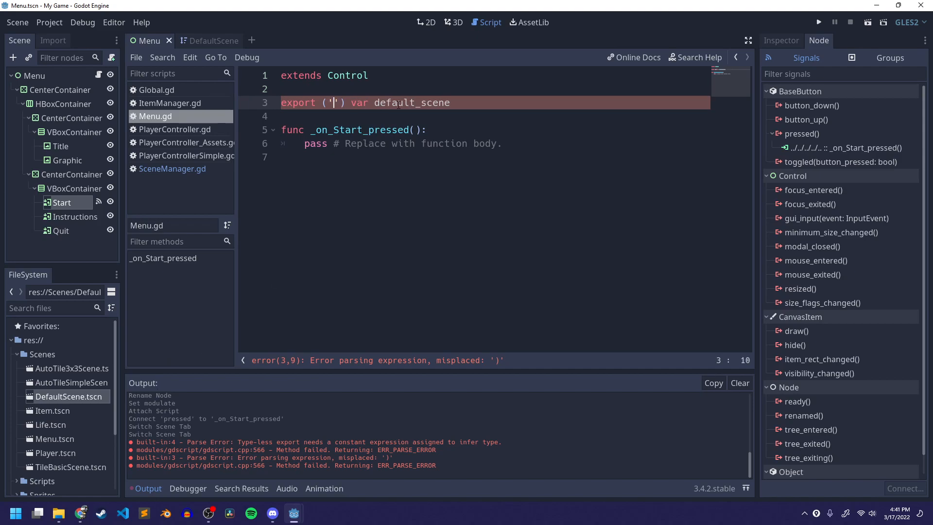
type(".t")
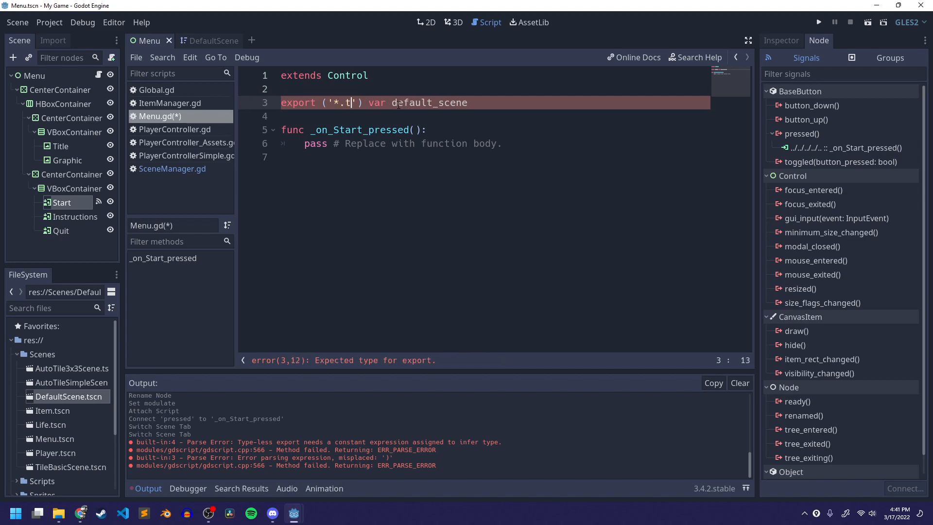
type("scn")
key("ctrl+s")
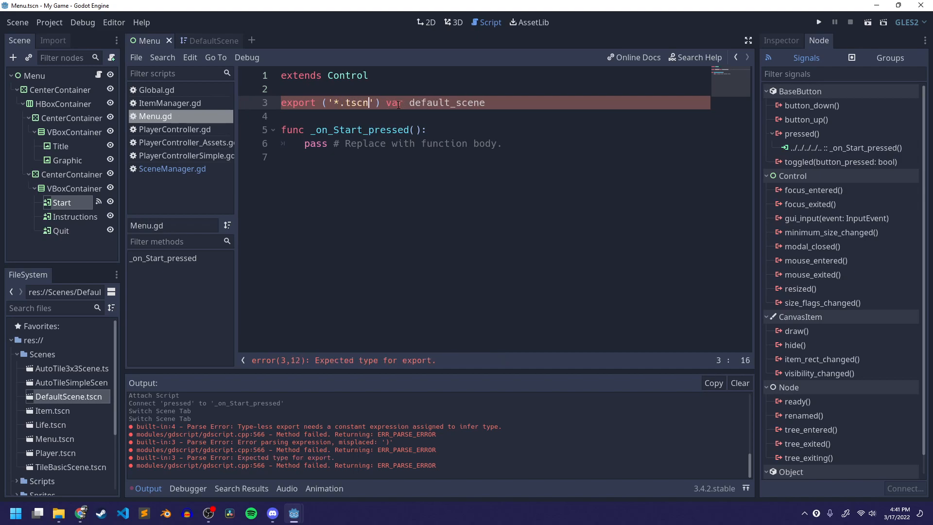
- Select the Menu root node to check its properties in the Inspector
left_click(33, 78)
left_click(780, 41)
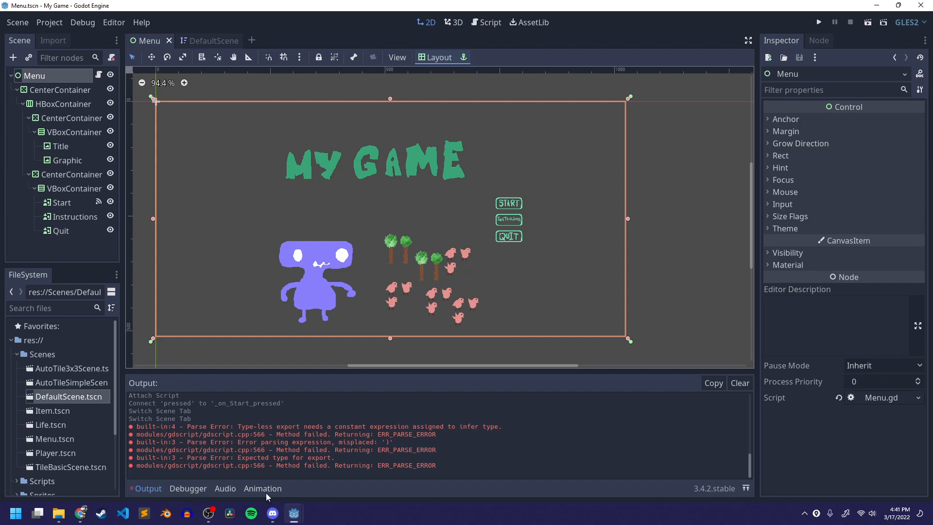
scroll(340, 440, "up", 3)
scroll(253, 430, "down", 3)
- Open the provided Menu.gd from the MMP270 270_Assets Scripts folder in Notepad
left_click(59, 513)
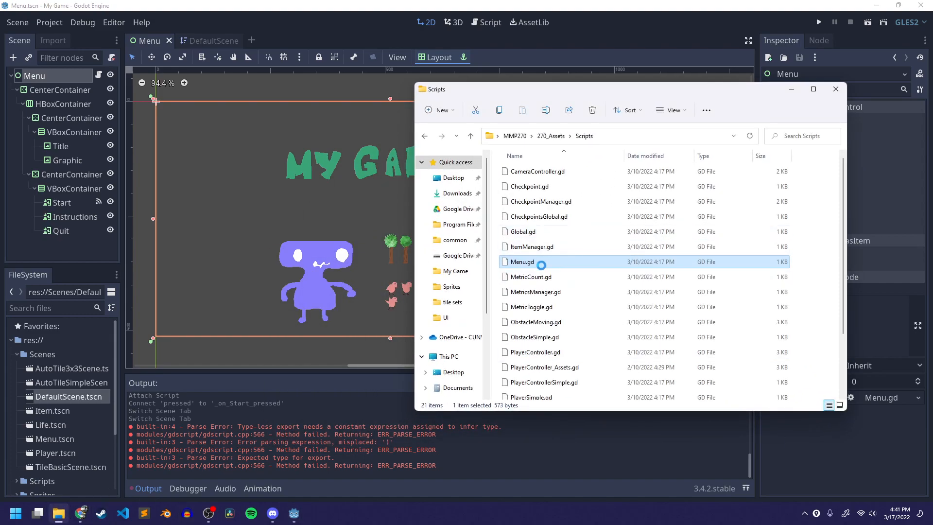
double_click(543, 262)
right_click(571, 259)
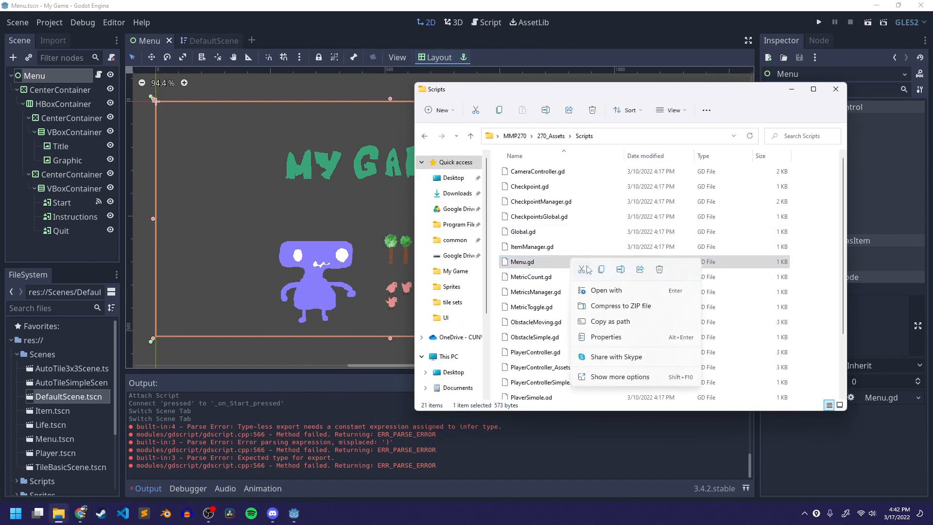
left_click(606, 292)
left_click(428, 197)
scroll(442, 240, "down", 5)
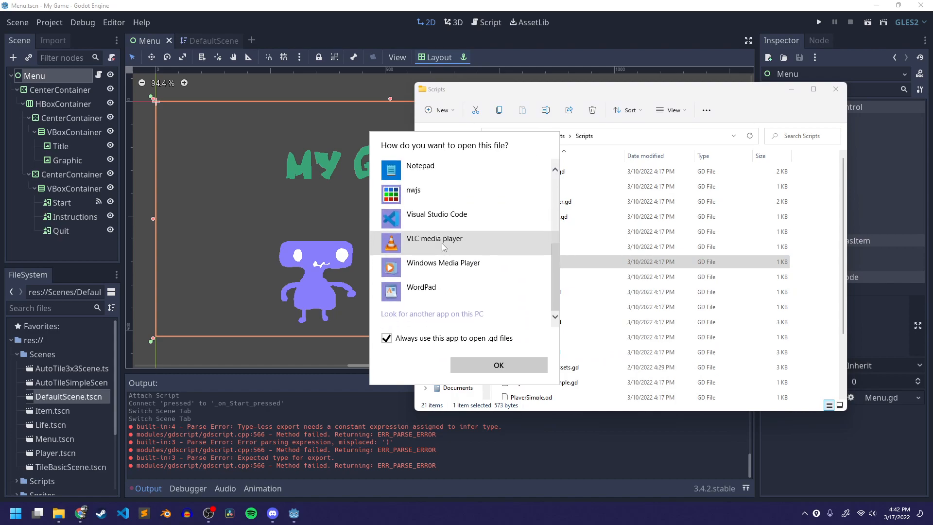
left_click(427, 290)
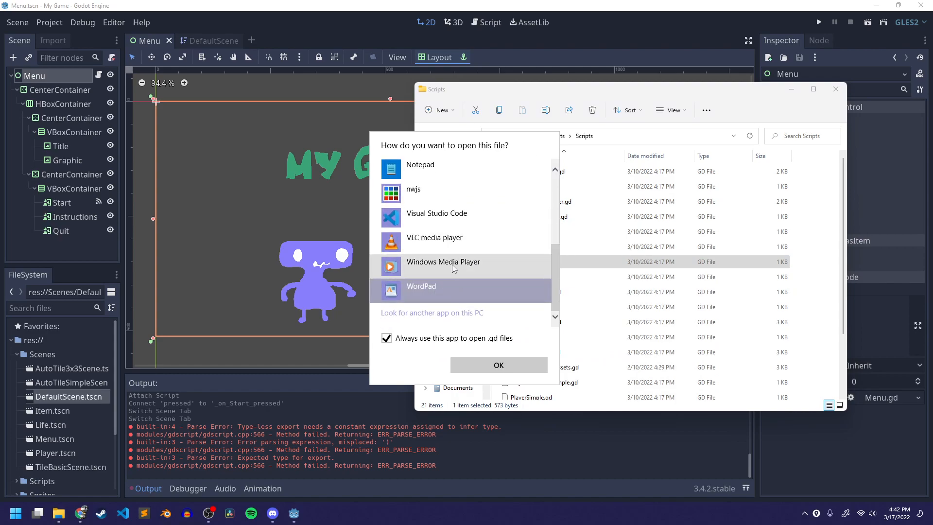
scroll(453, 262, "up", 3)
left_click(439, 241)
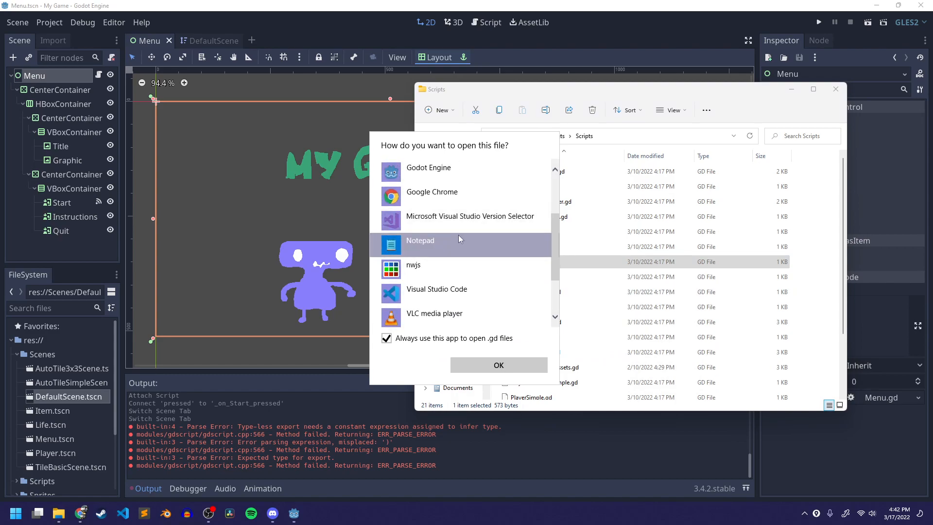
scroll(453, 241, "up", 4)
scroll(464, 245, "down", 4)
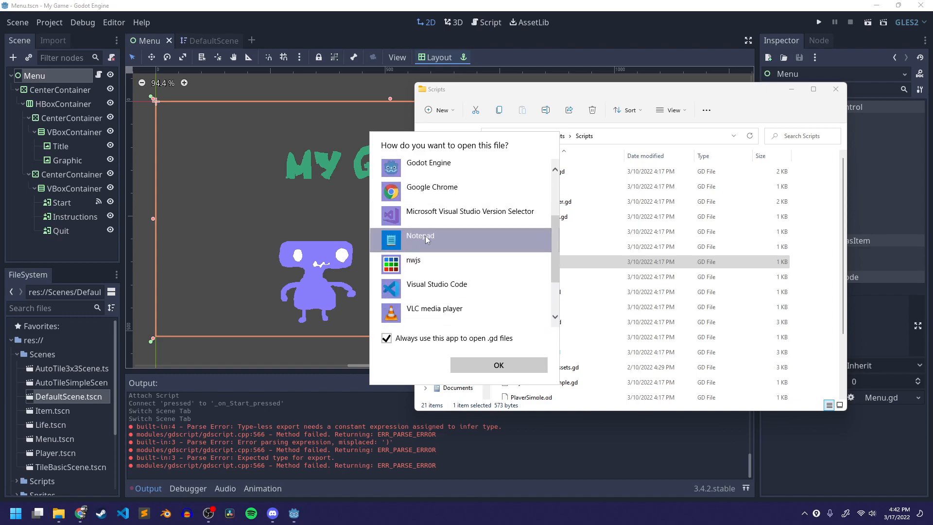
left_click(478, 366)
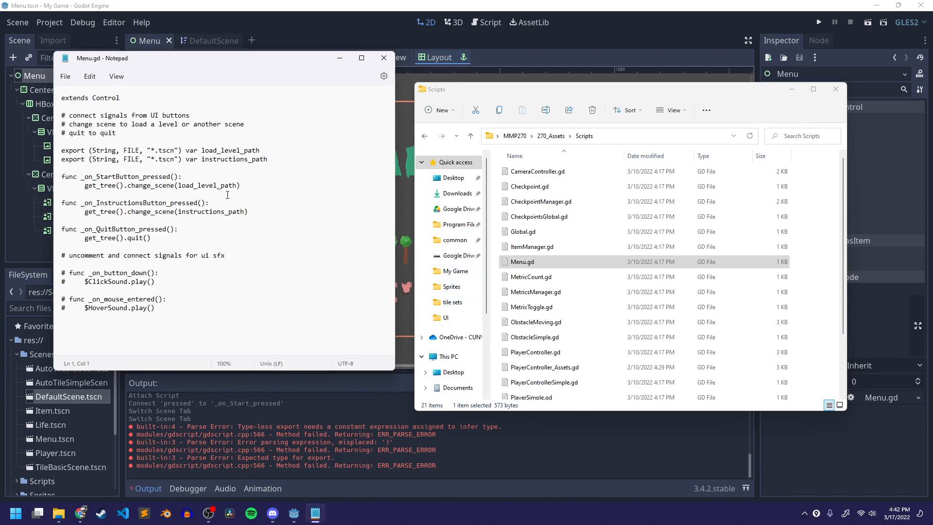
- Examine the export declarations in the provided Menu.gd to see the hint syntax used
left_click_drag(185, 150, 60, 148)
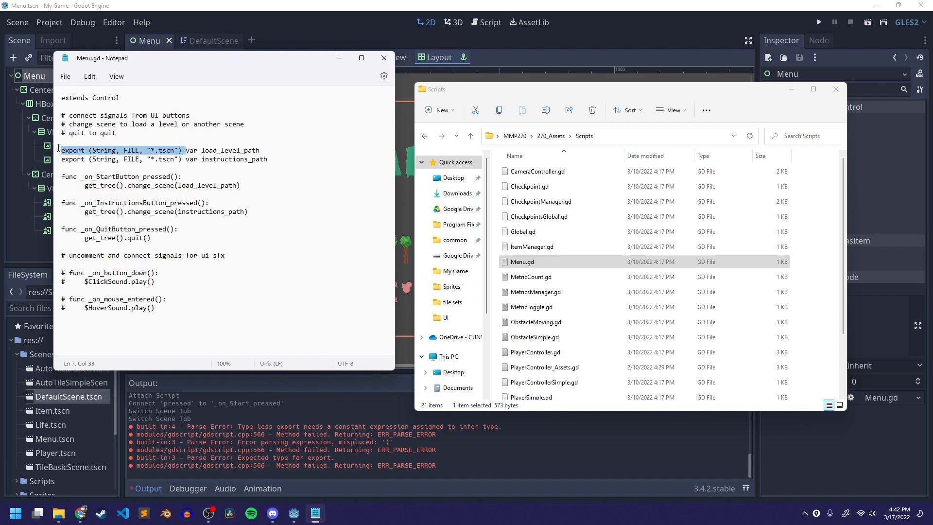
left_click(142, 141)
left_click_drag(192, 57, 553, 94)
double_click(466, 188)
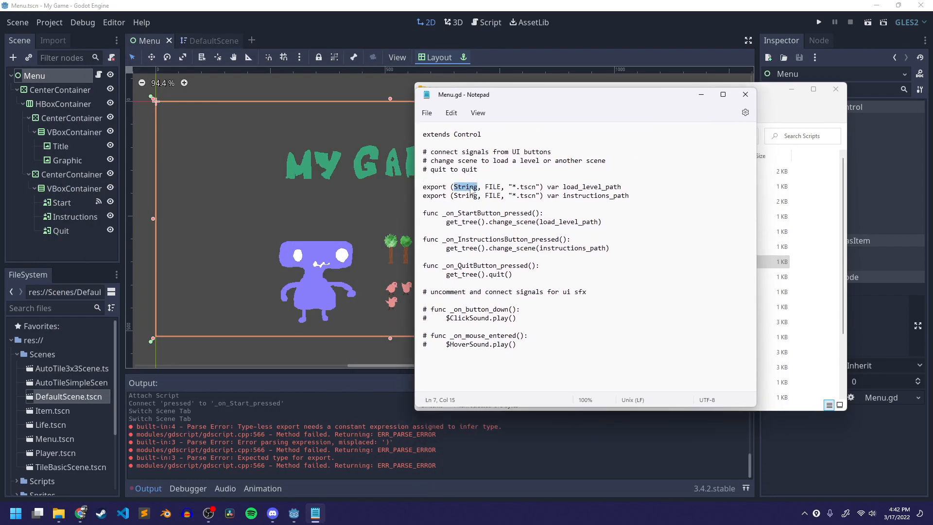
double_click(493, 187)
left_click_drag(508, 187, 545, 187)
left_click(519, 160)
- Change the export hint to (String, FILE, '*.tscn') for default_scene and save the script
left_click(478, 22)
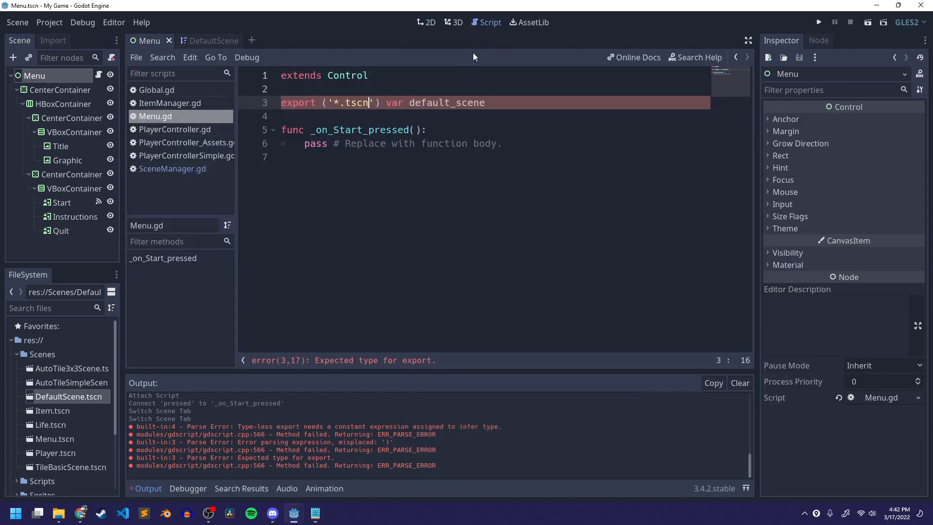
left_click(326, 101)
type("String,")
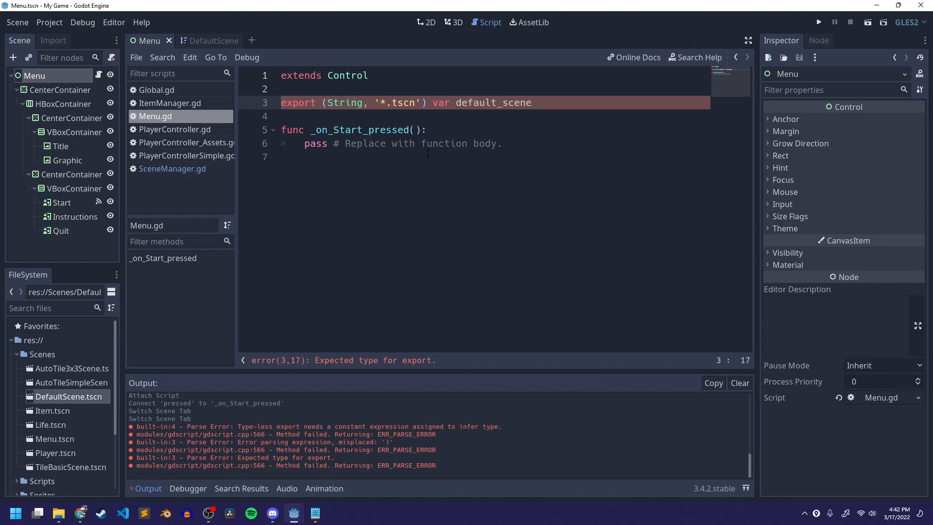
key("Left")
type("FIL")
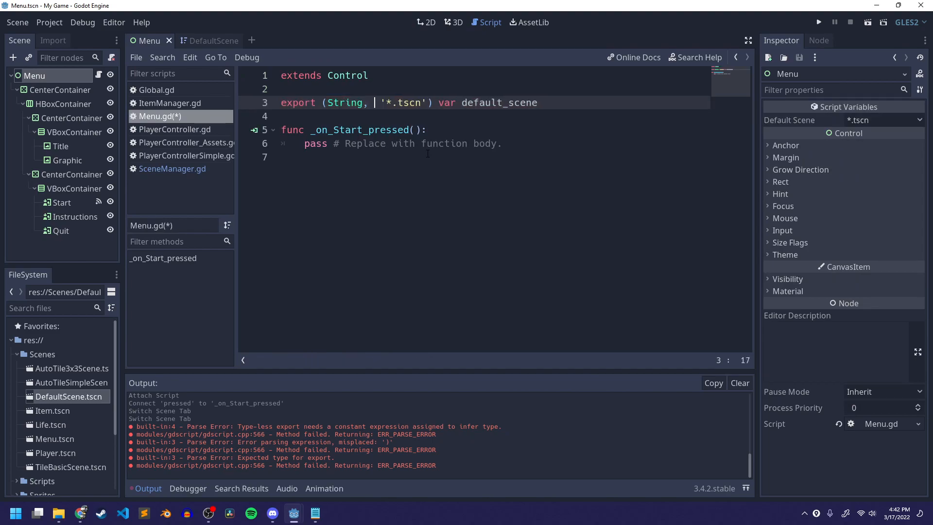
type("E,")
key("ctrl+s")
key("Right")
key("Right")
key("Right")
key("Right")
key("Right")
key("Right")
key("Right")
key("Right")
key("Right")
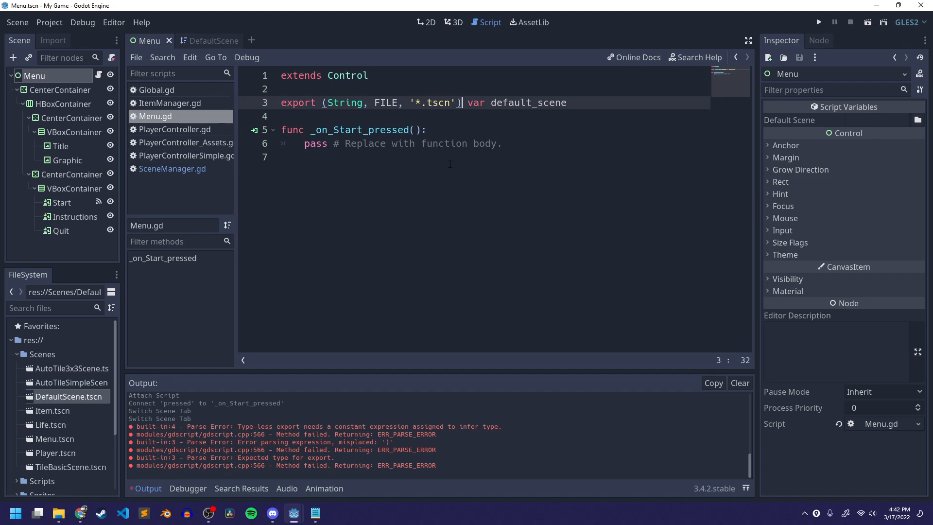
- Set the Menu node's Default Scene property to Scenes/DefaultScene.tscn and save
left_click(68, 77)
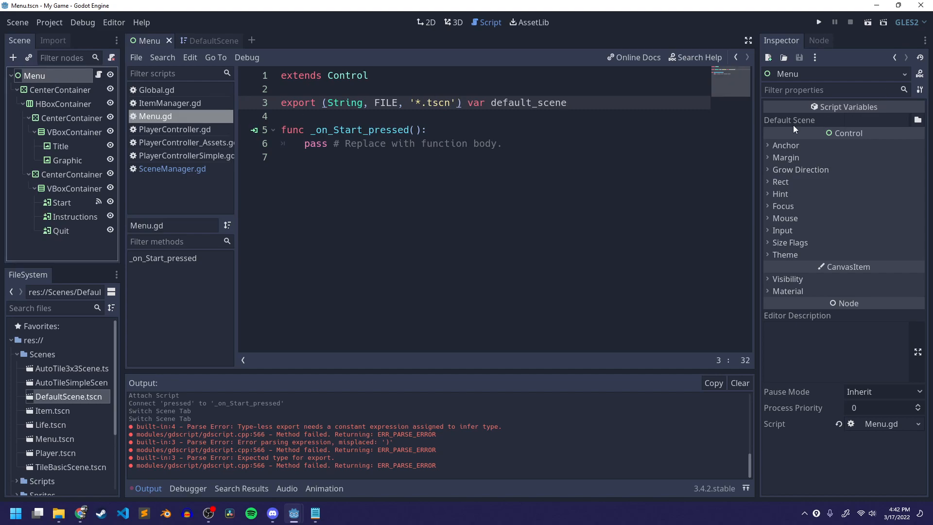
left_click(772, 119)
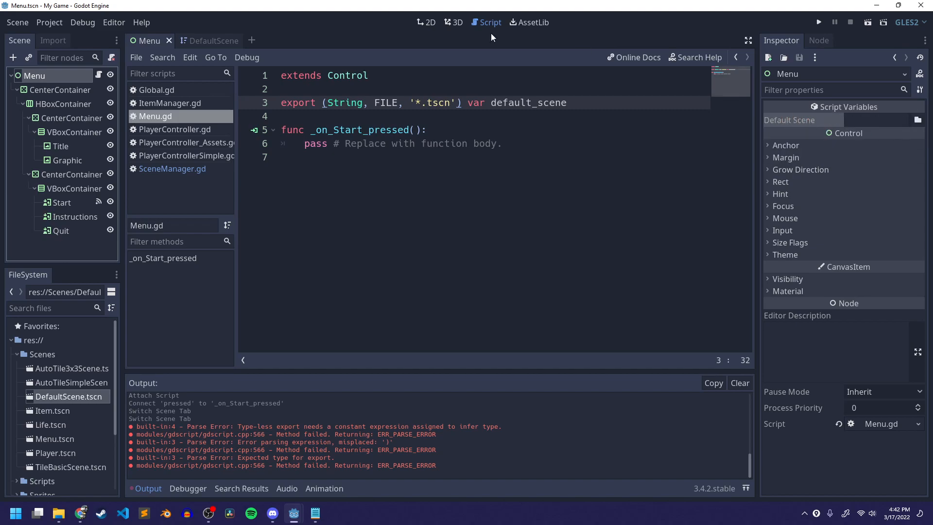
left_click(917, 120)
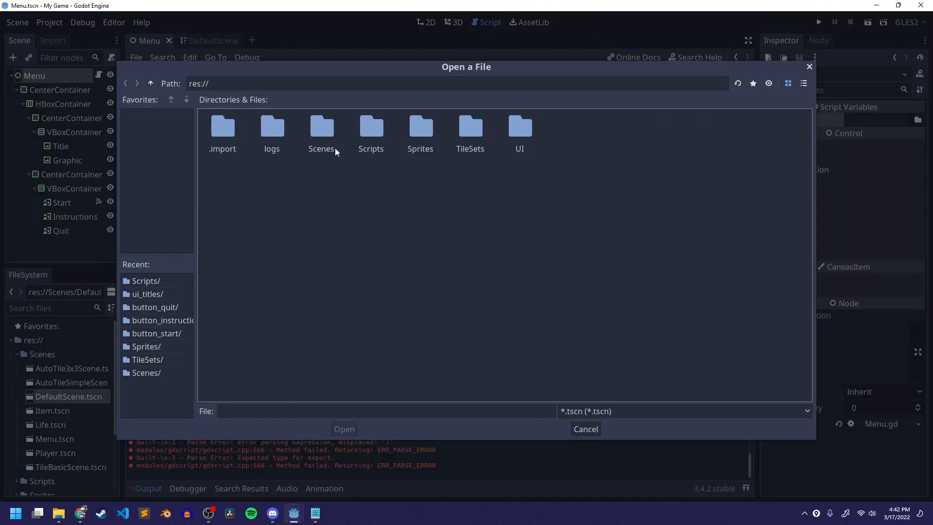
double_click(323, 128)
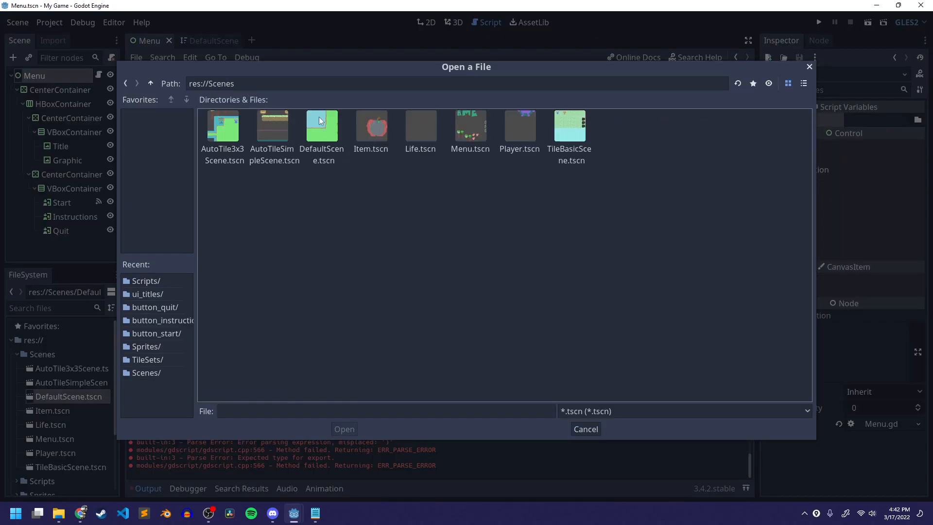
left_click(320, 123)
left_click(343, 429)
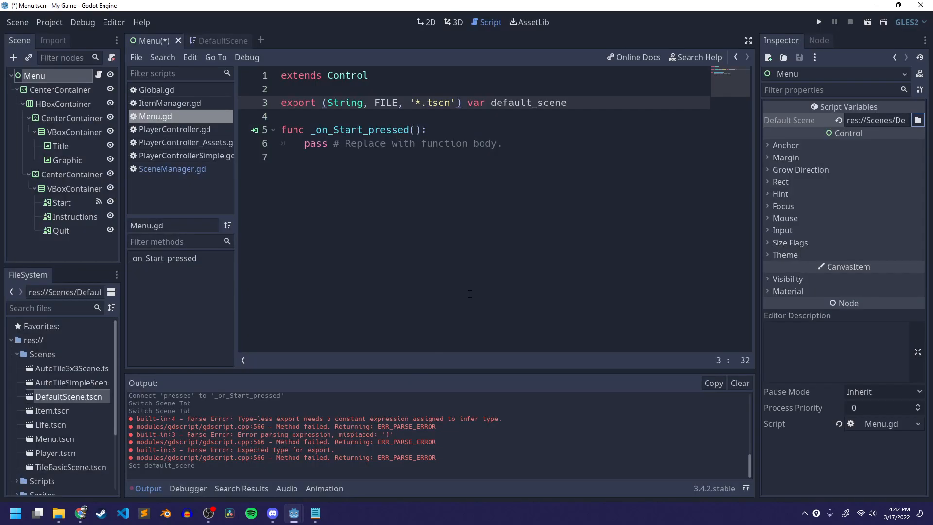
key("ctrl+s")
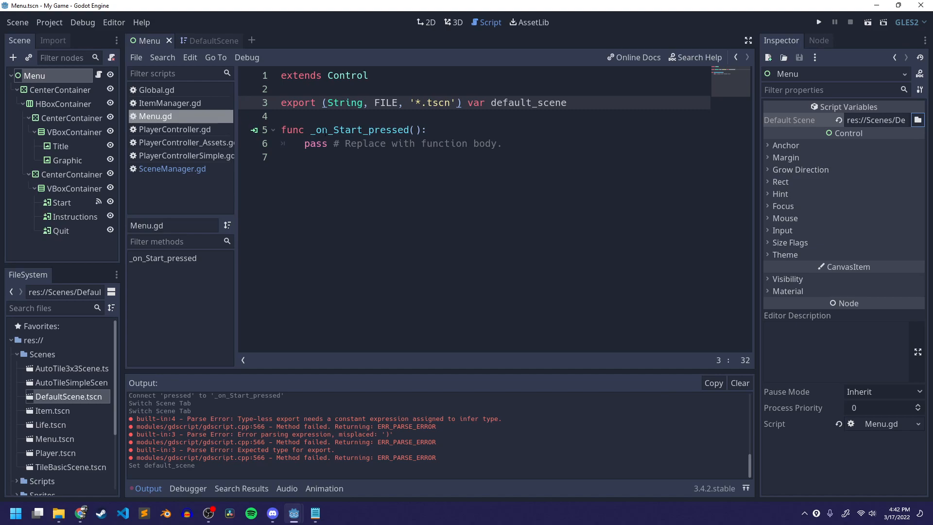
- Delete the placeholder pass line from the _on_Start_pressed function
left_click_drag(312, 130, 431, 141)
left_click(432, 133)
left_click_drag(297, 144, 526, 145)
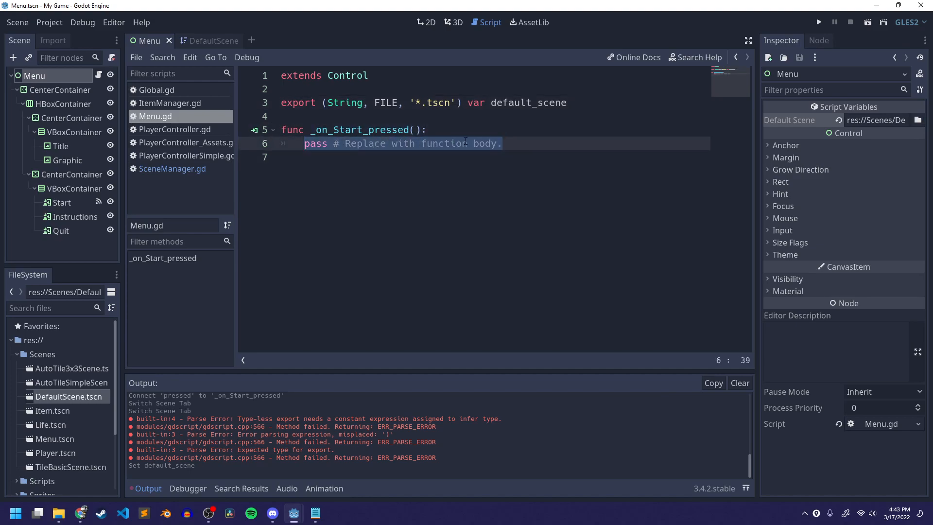
key("BackSpace")
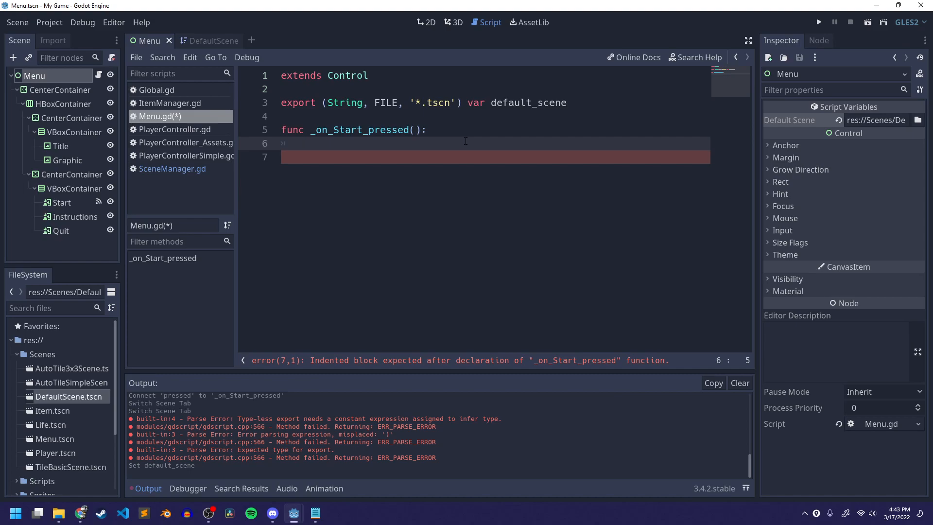
- Enter get_tree() in the _on_Start_pressed function body, following the reference script, and save
left_click(316, 513)
left_click_drag(446, 222, 602, 222)
left_click(346, 180)
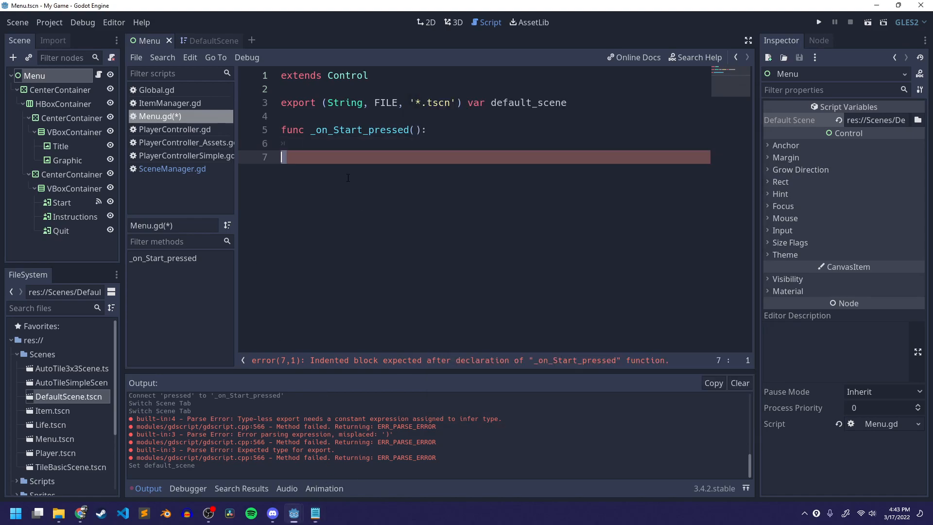
left_click(412, 149)
type("get_tree()")
key("ctrl+s")
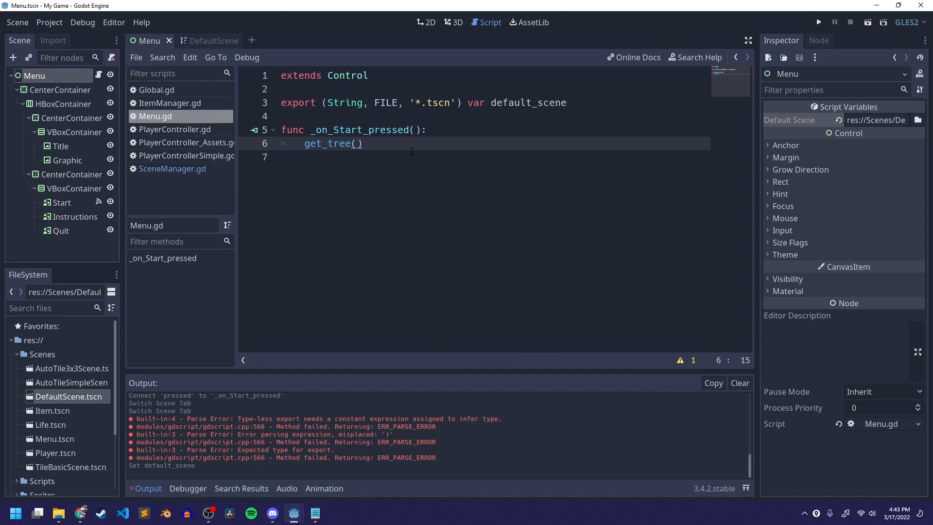
- Extend the line to get_tree().change_scene(default_scene) and save the script
type(".")
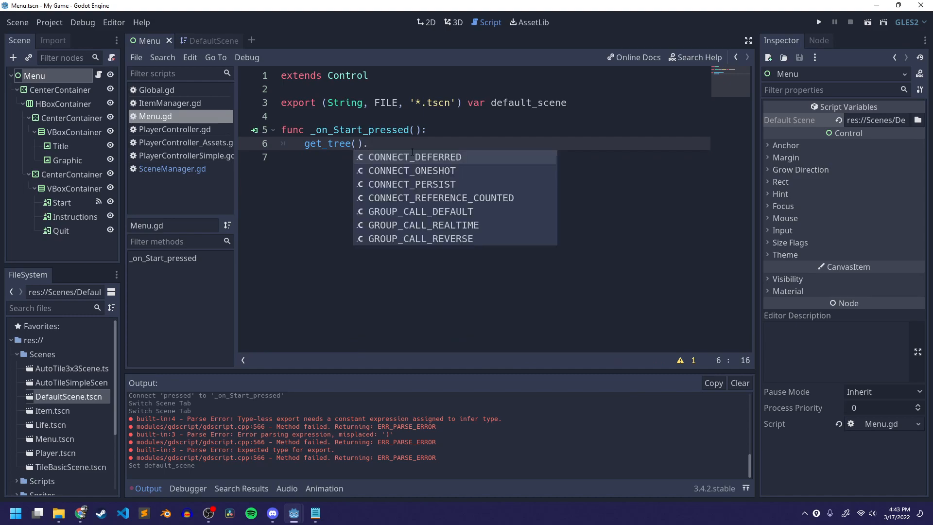
type("change")
key("BackSpace")
key("BackSpace")
key("BackSpace")
key("BackSpace")
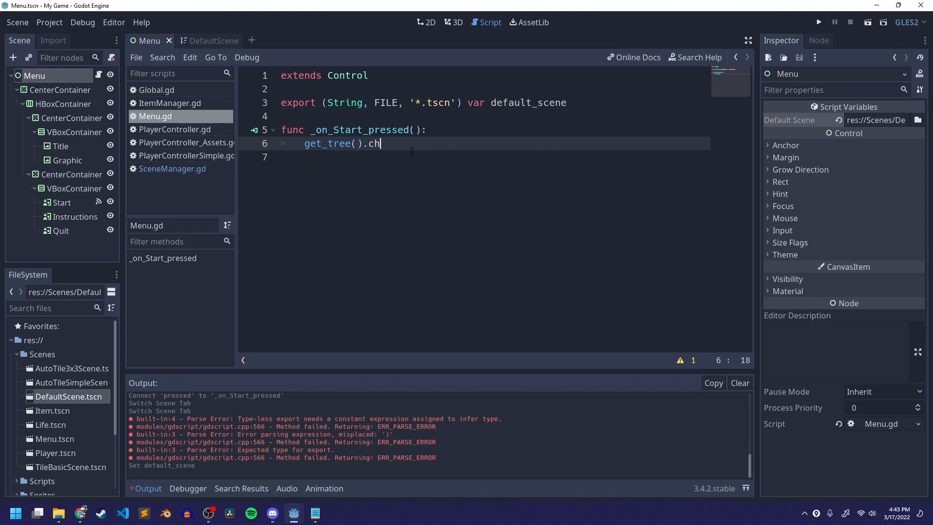
type("ange")
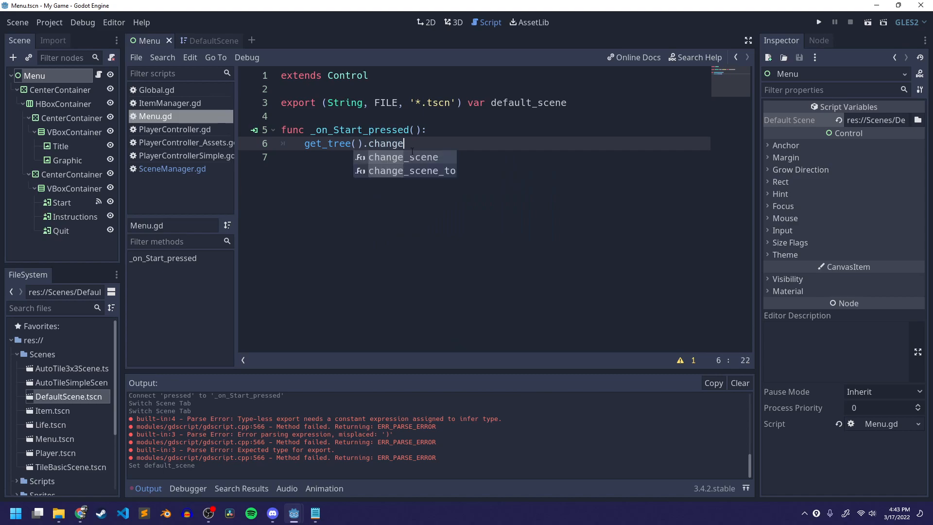
key("Return")
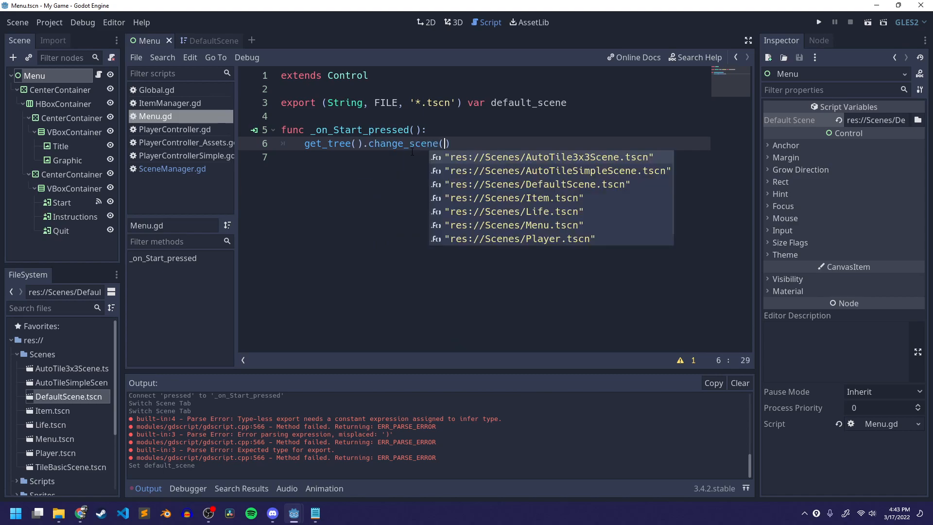
type("defaul")
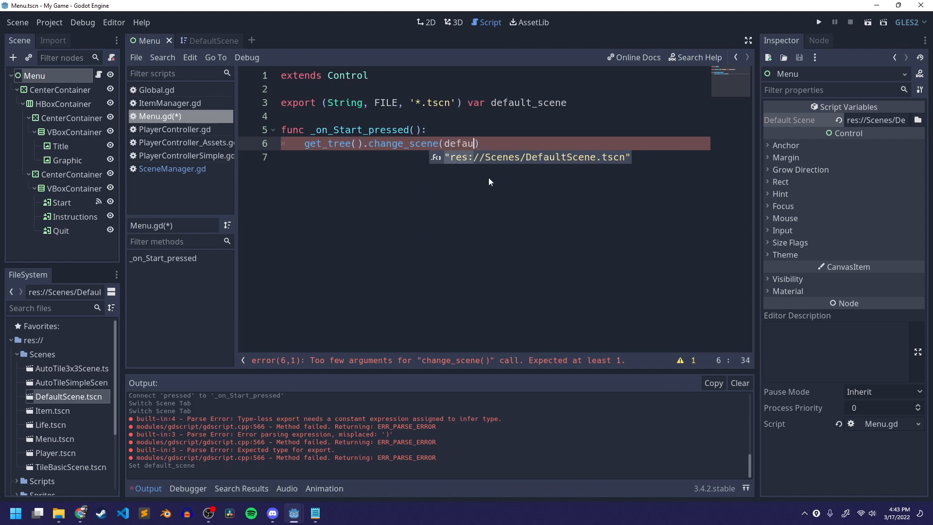
key("Return")
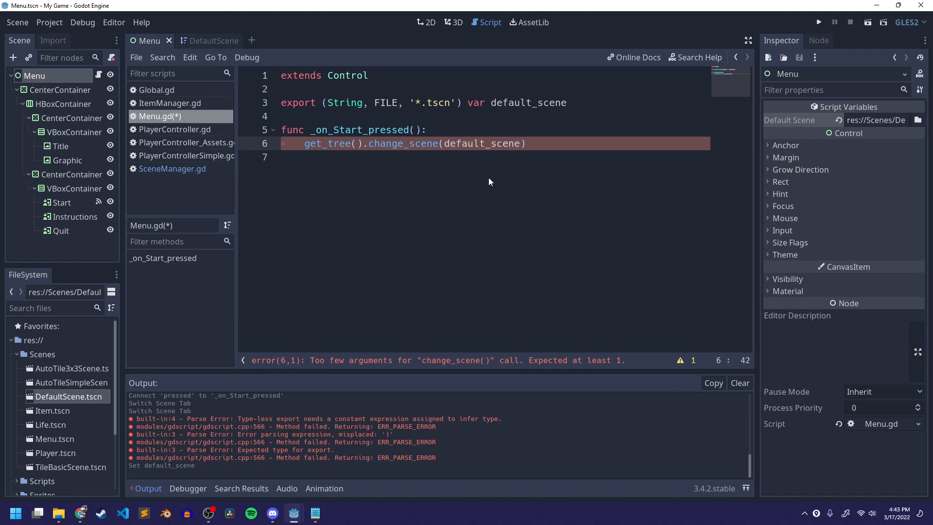
key("ctrl+s")
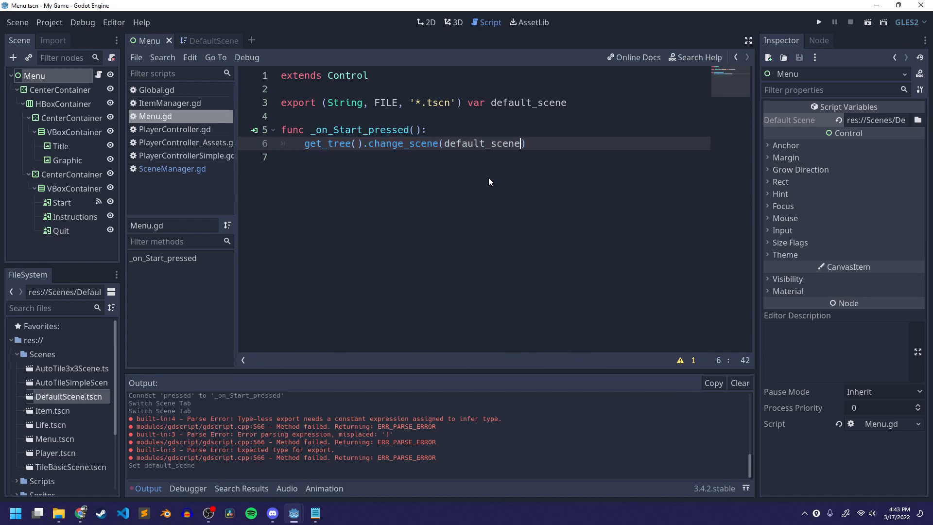
triple_click(439, 103)
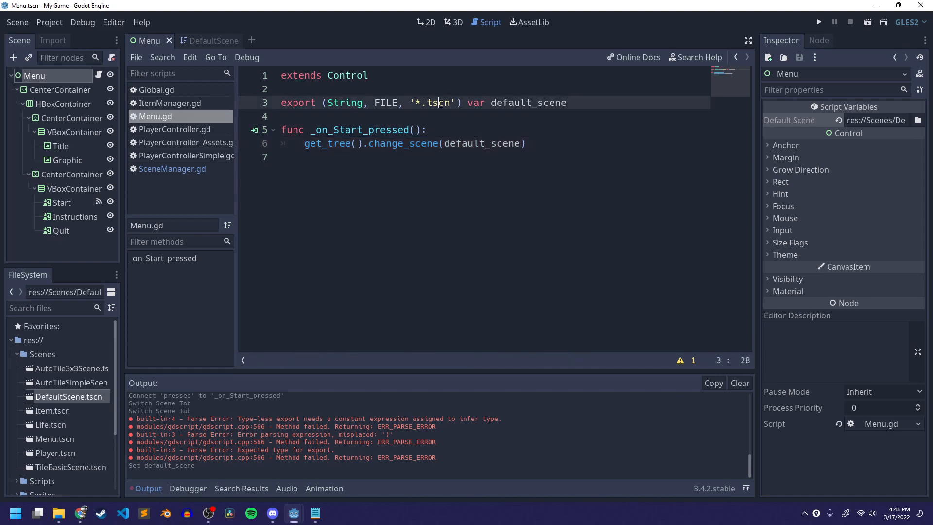
left_click(457, 115)
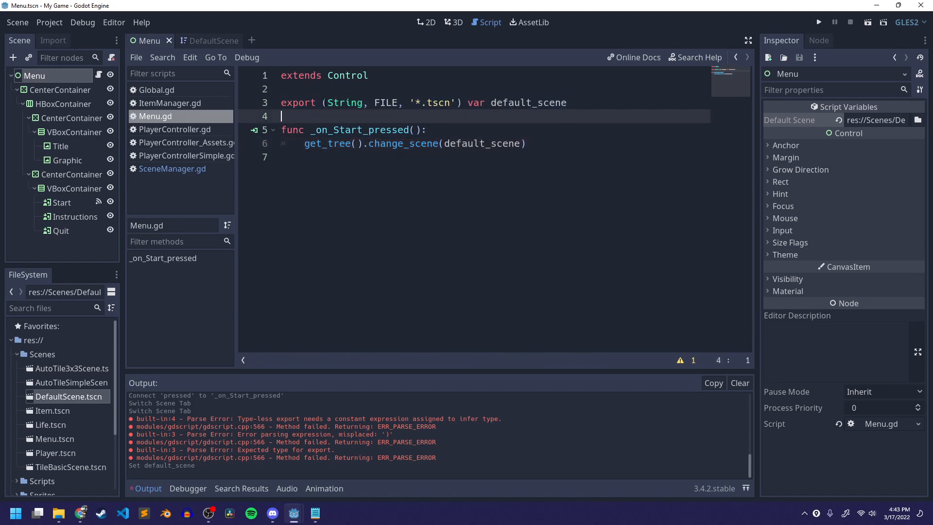
left_click(508, 102)
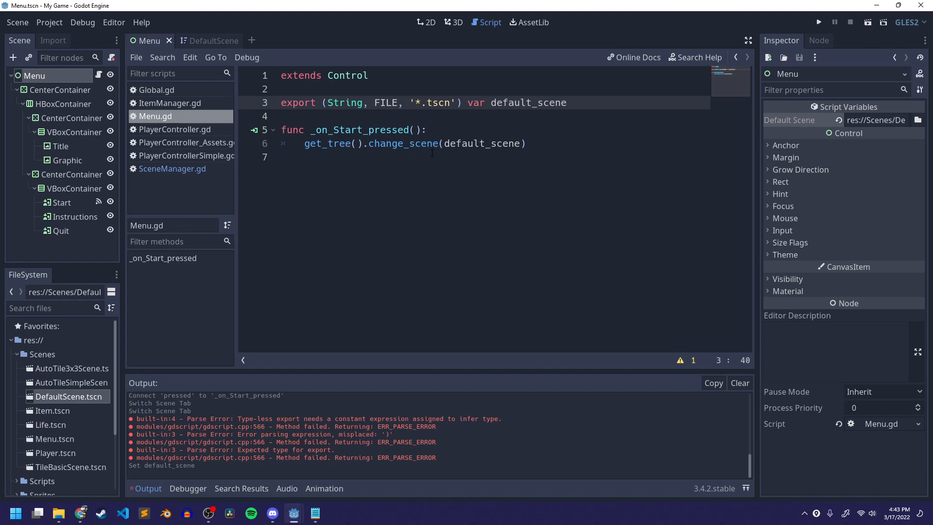
left_click(561, 138)
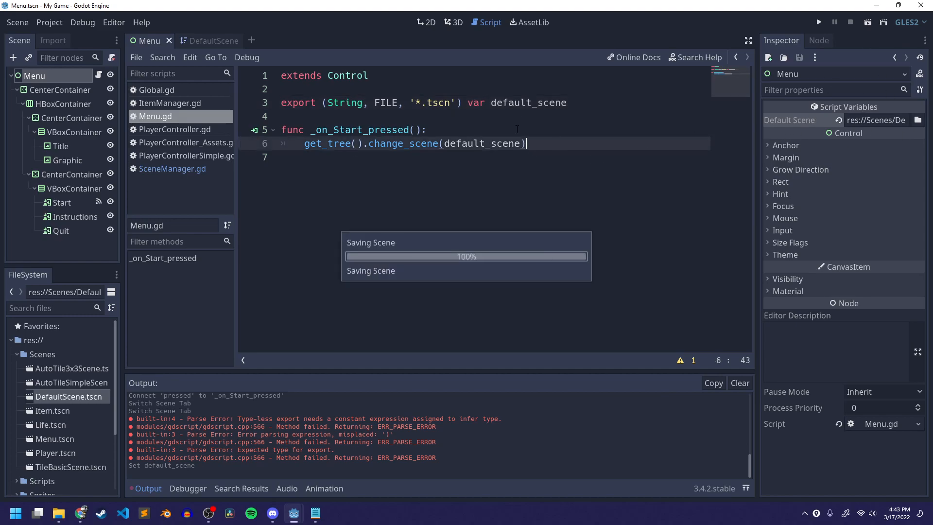
- Run the Menu scene and press its Start button to load the default scene
mouse_move(203, 43)
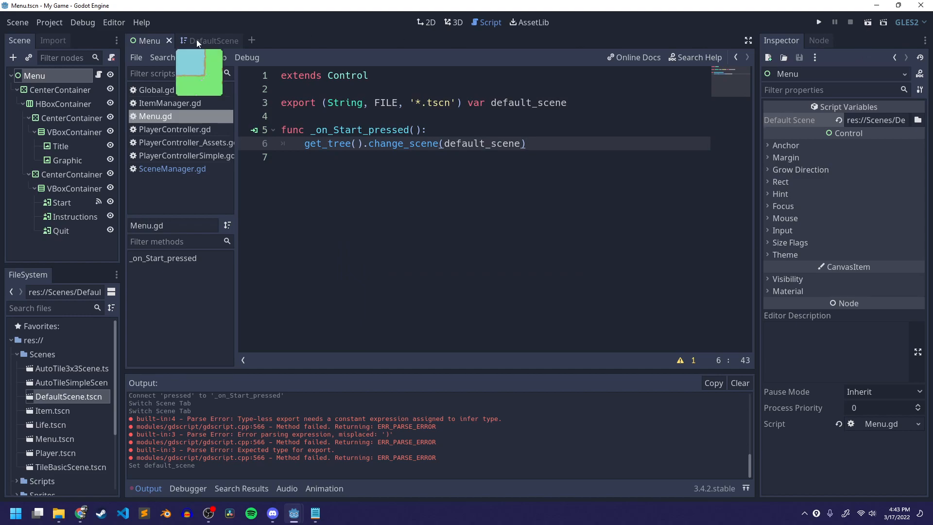
left_click(867, 22)
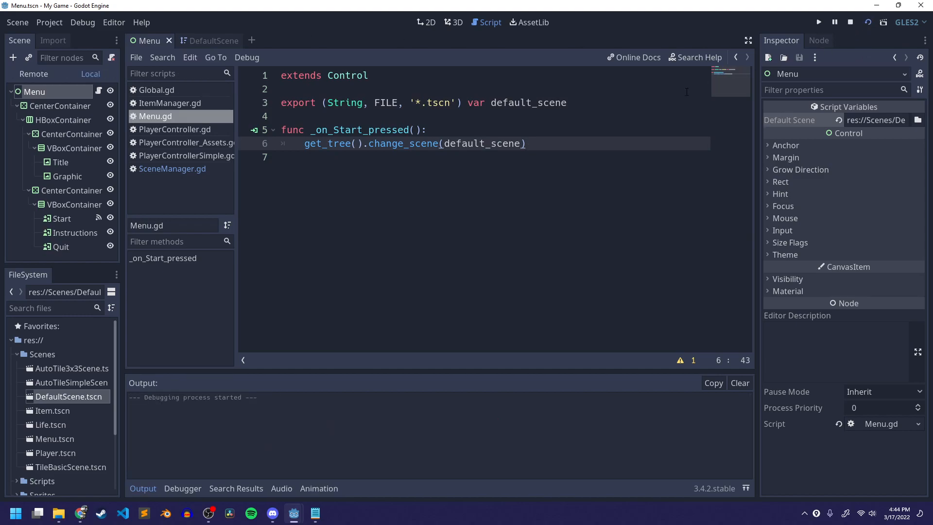
left_click(596, 257)
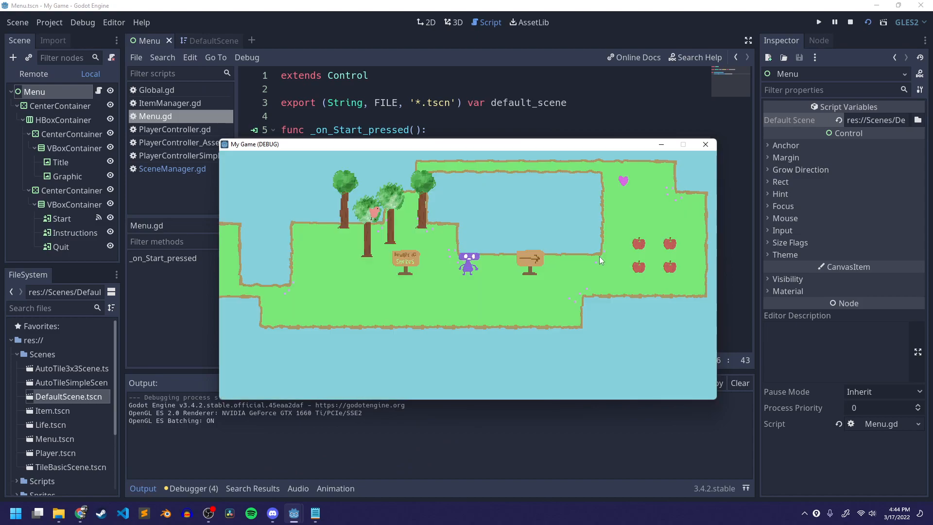
- Walk the player around the loaded level with the arrow keys, then close the game window and save
key("Down")
key("Up")
key("Right")
key("Left")
key("Down")
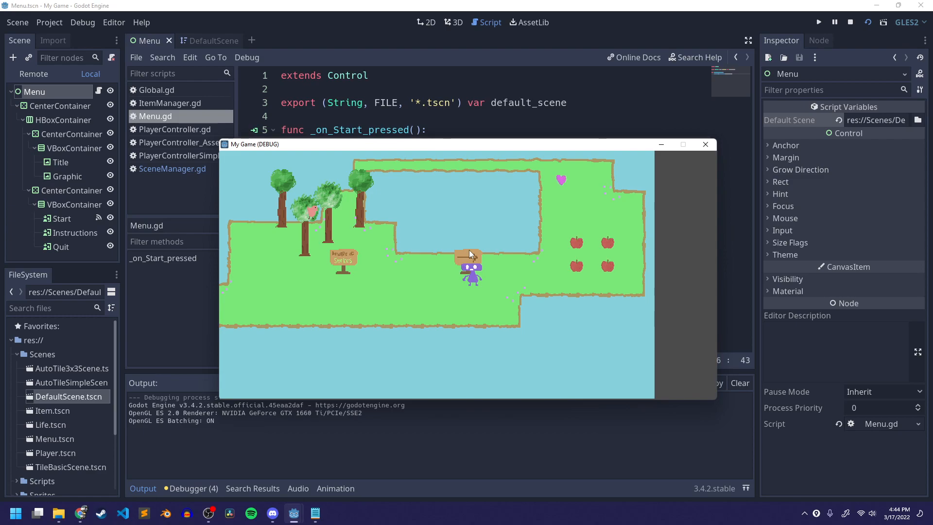
key("Left")
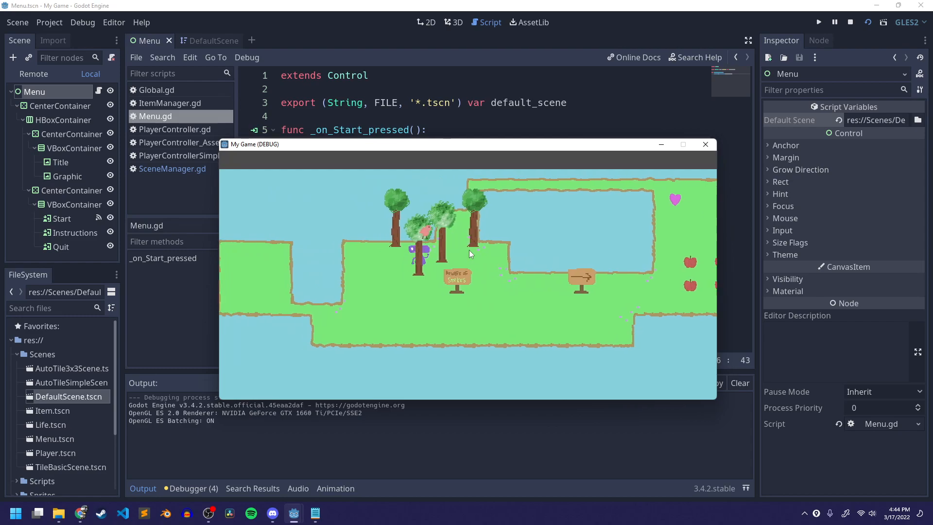
key("Down")
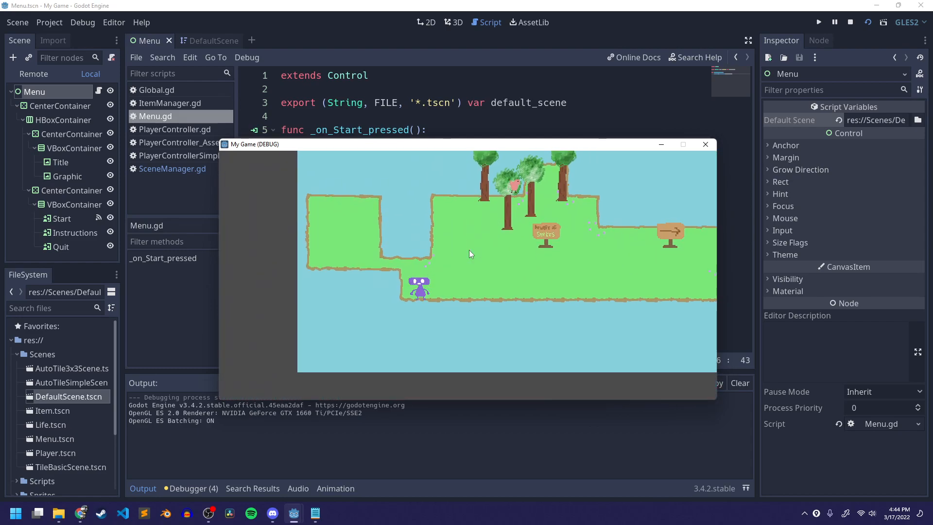
key("Right")
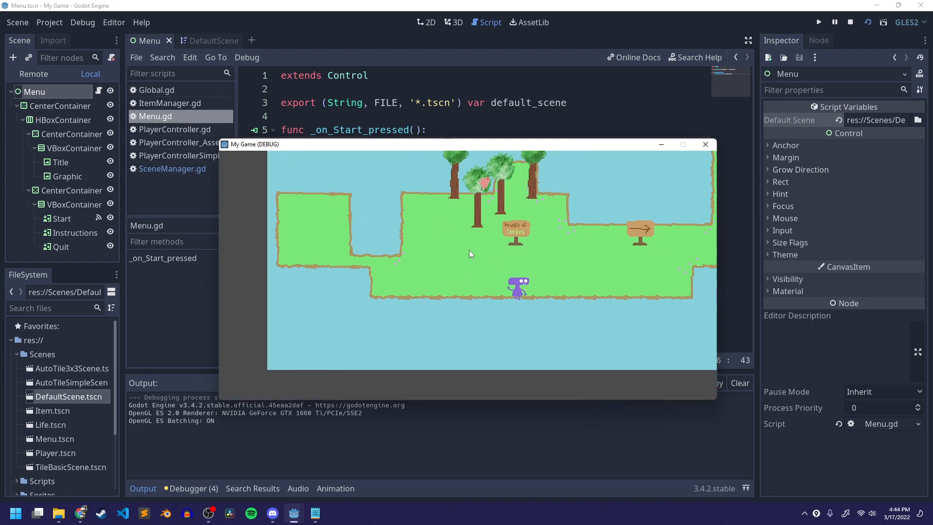
key("Right")
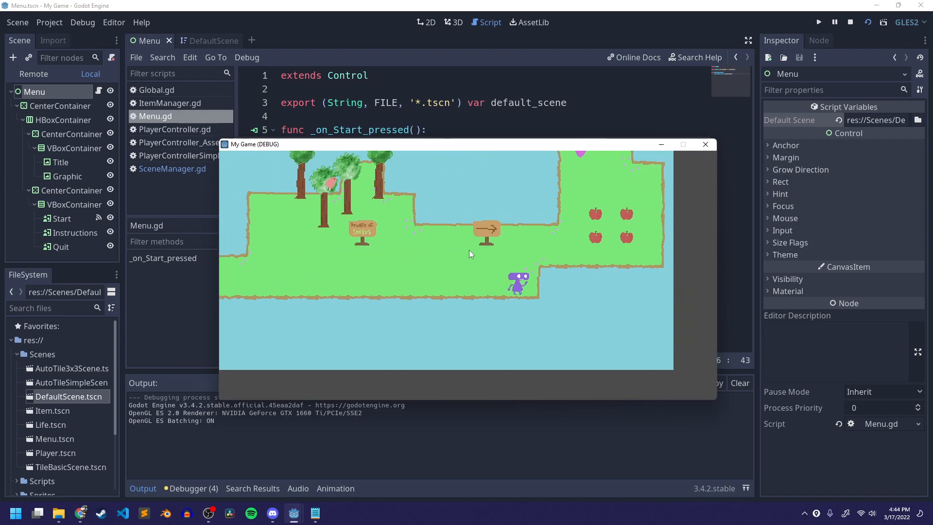
key("Right")
key("Up")
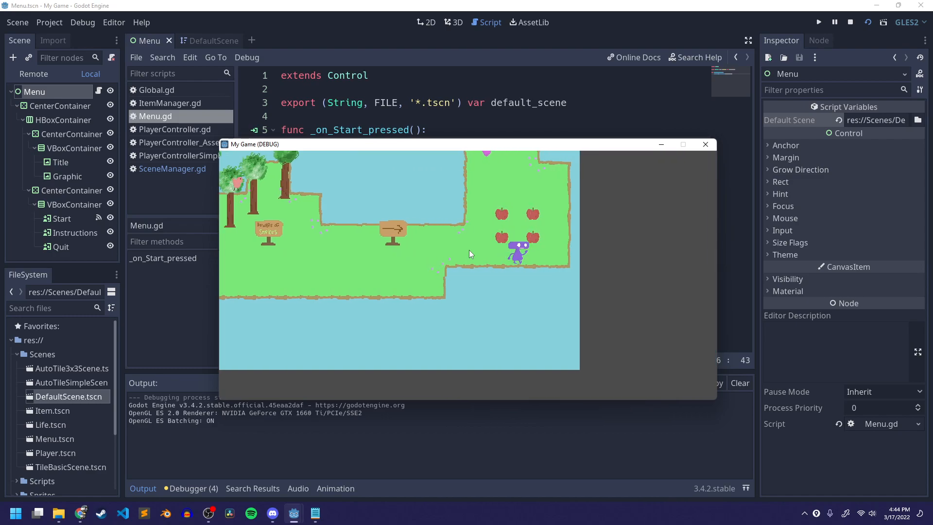
key("Up")
key("Left")
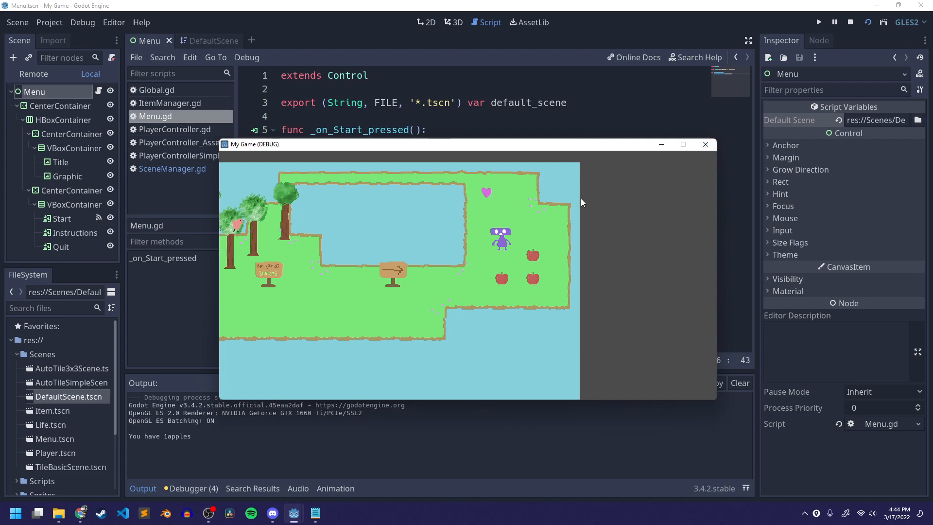
key("Up")
key("Left")
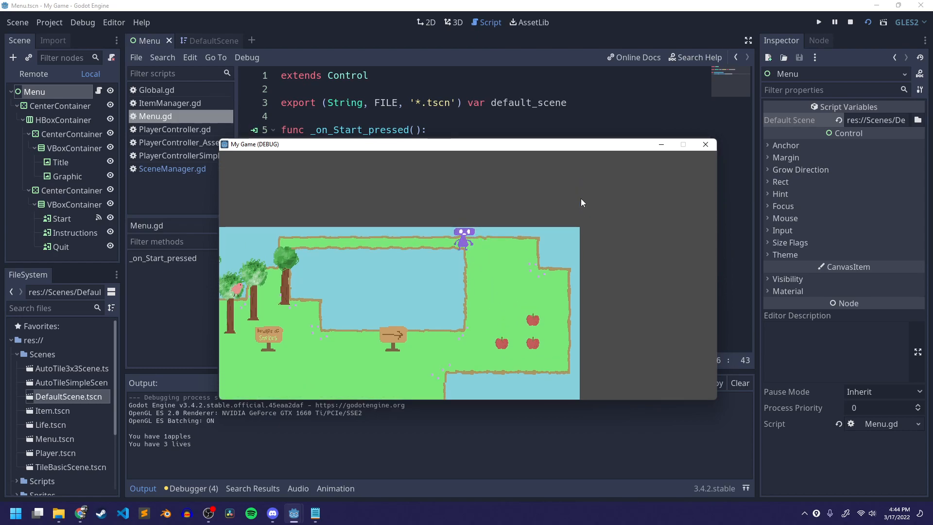
left_click(705, 144)
key("ctrl+s")
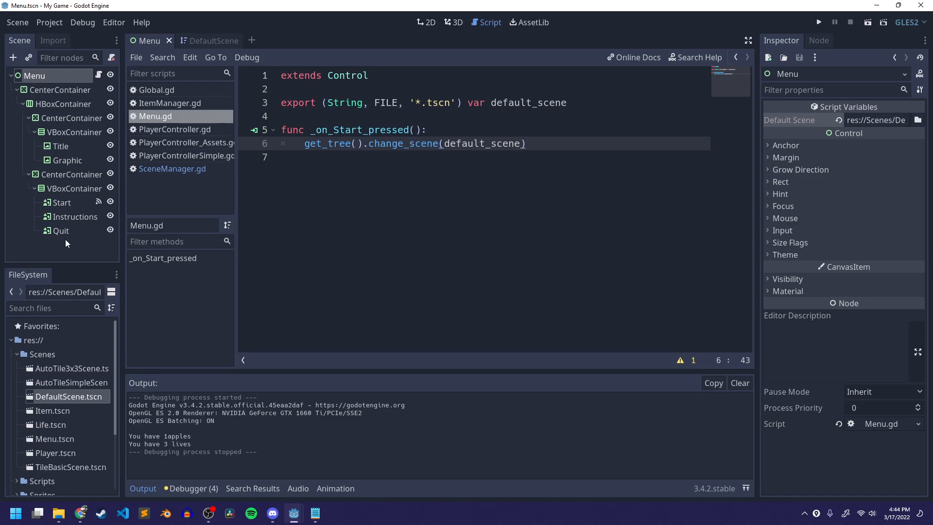
- Connect the Quit button's pressed signal to the Menu script and delete the placeholder pass line
left_click(89, 229)
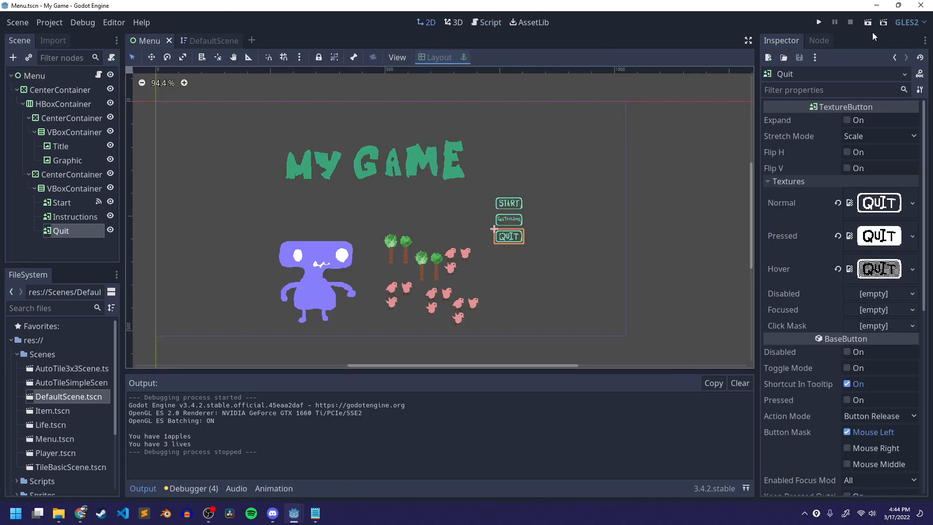
left_click(821, 41)
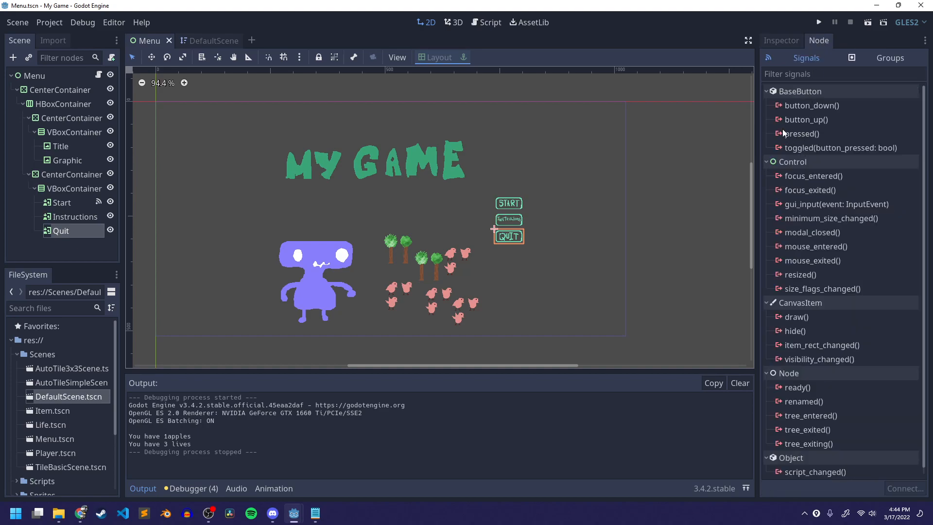
left_click(826, 133)
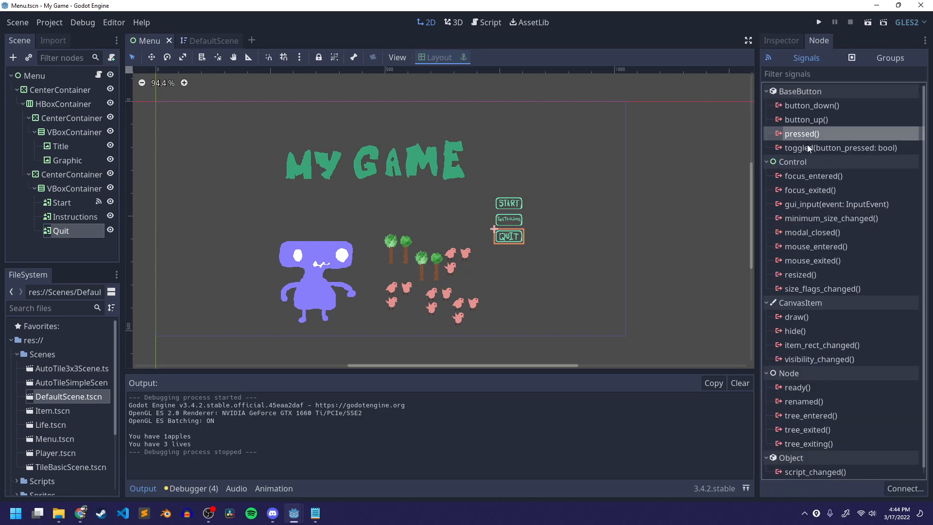
double_click(801, 133)
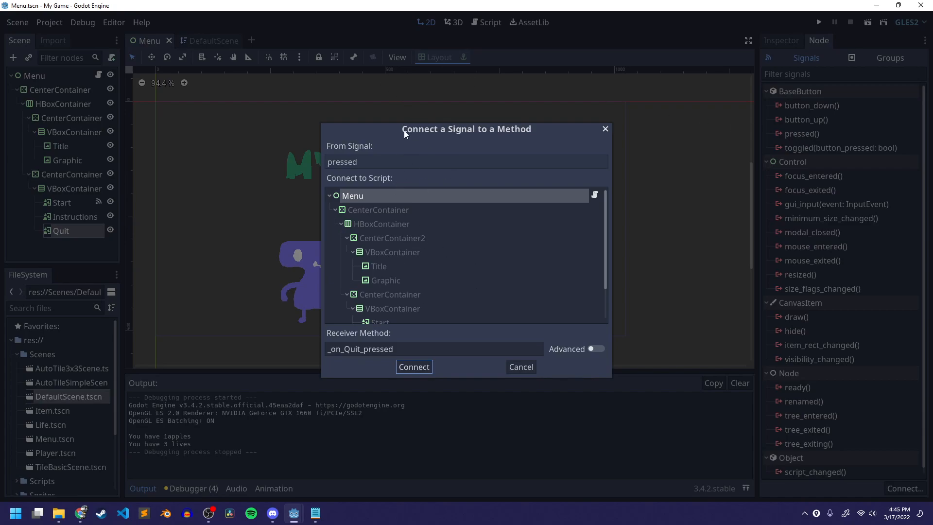
left_click(413, 367)
left_click_drag(304, 199, 535, 196)
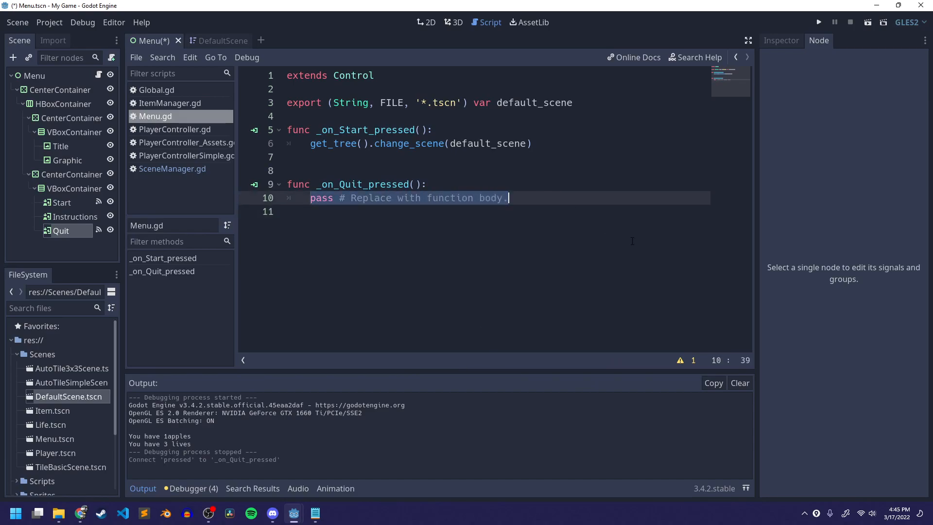
key("BackSpace")
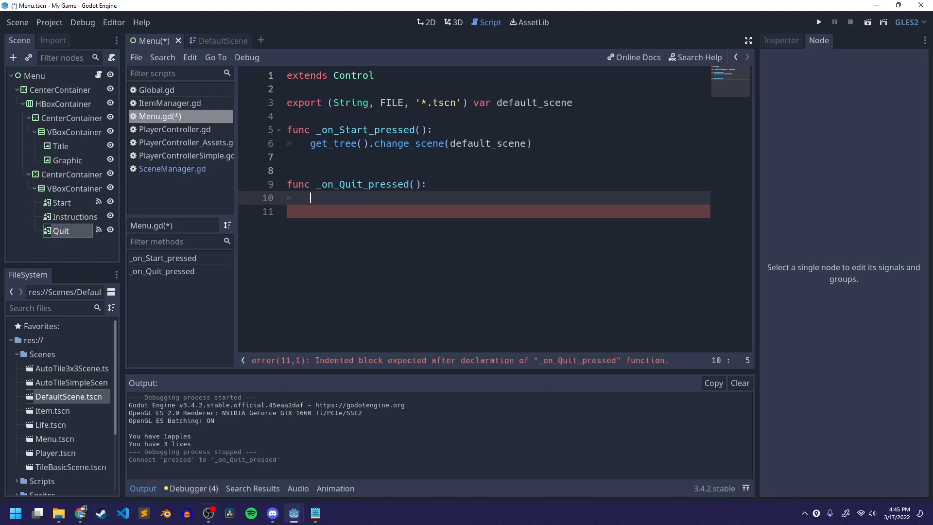
- Make the Quit handler call get_tree().quit(), copying the line from the reference script, and save the script
left_click(315, 513)
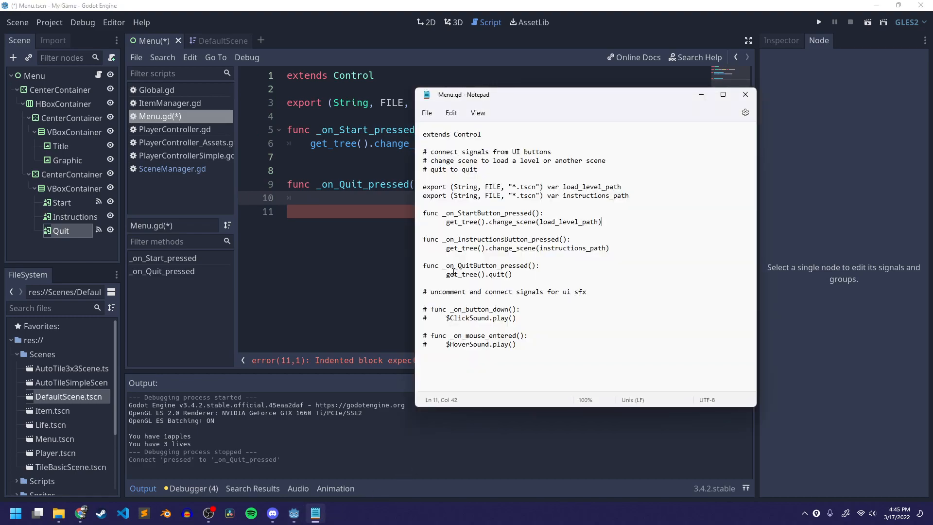
left_click_drag(442, 274, 516, 274)
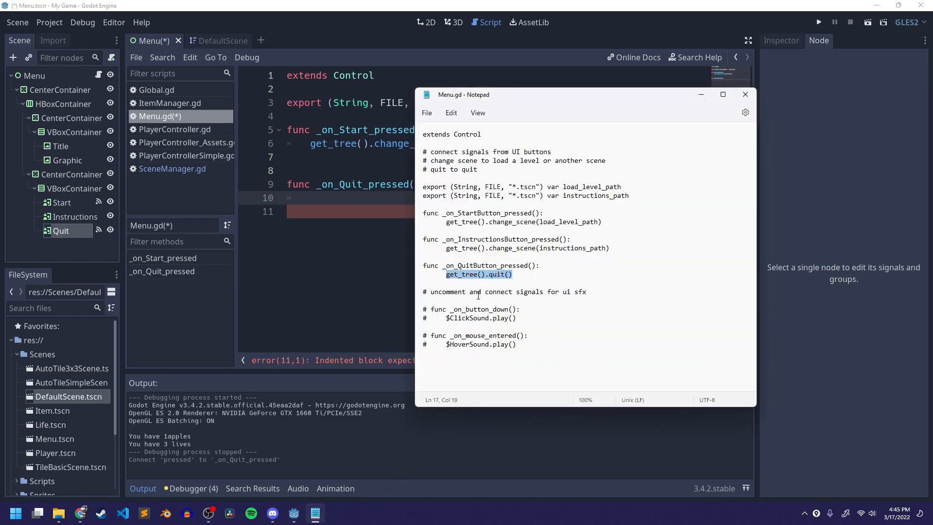
left_click(369, 265)
left_click(406, 200)
type("get-")
type("tree()")
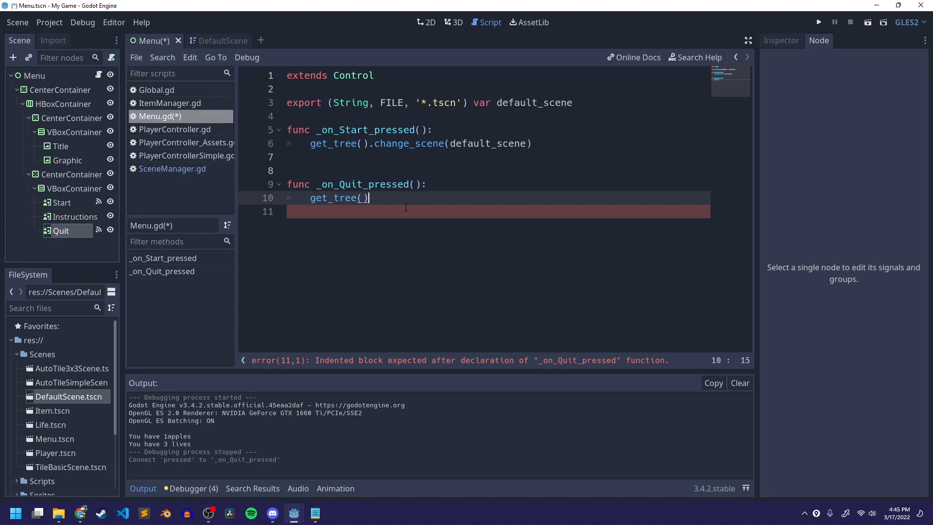
type(".")
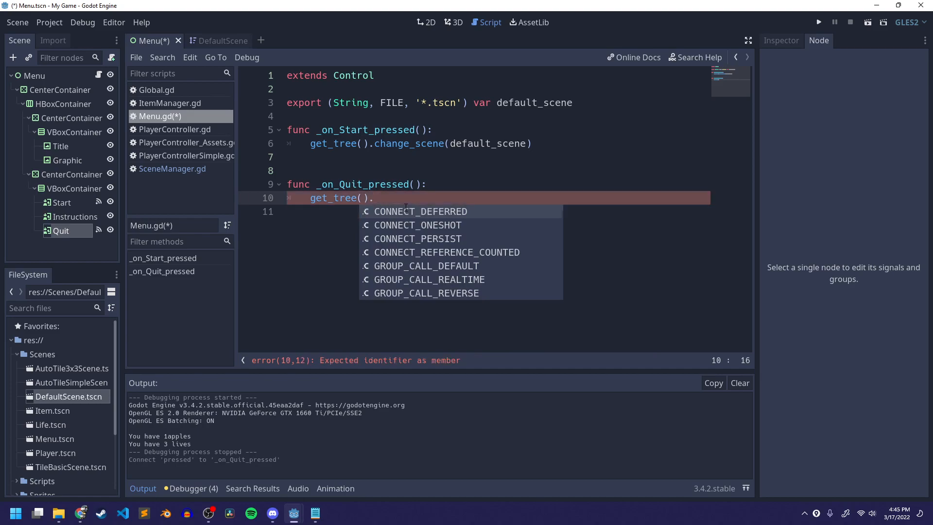
type("quit()")
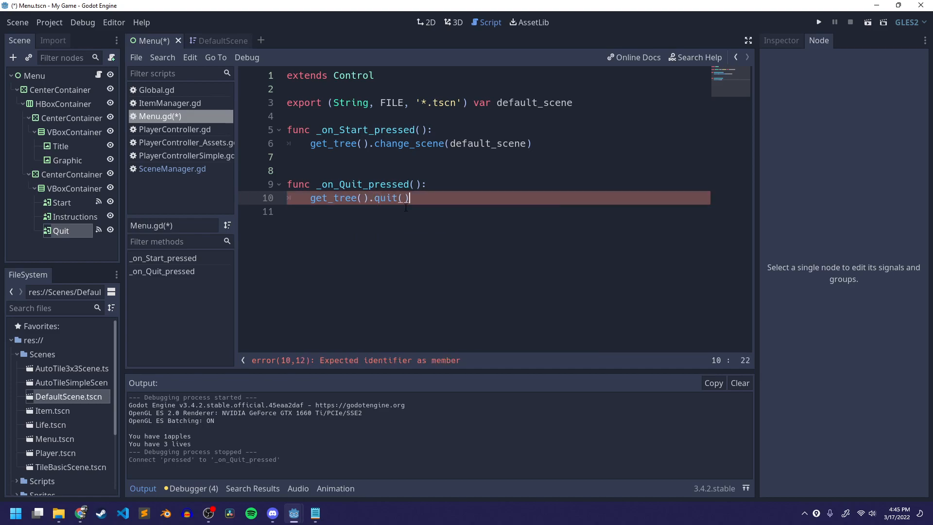
key("ctrl+s")
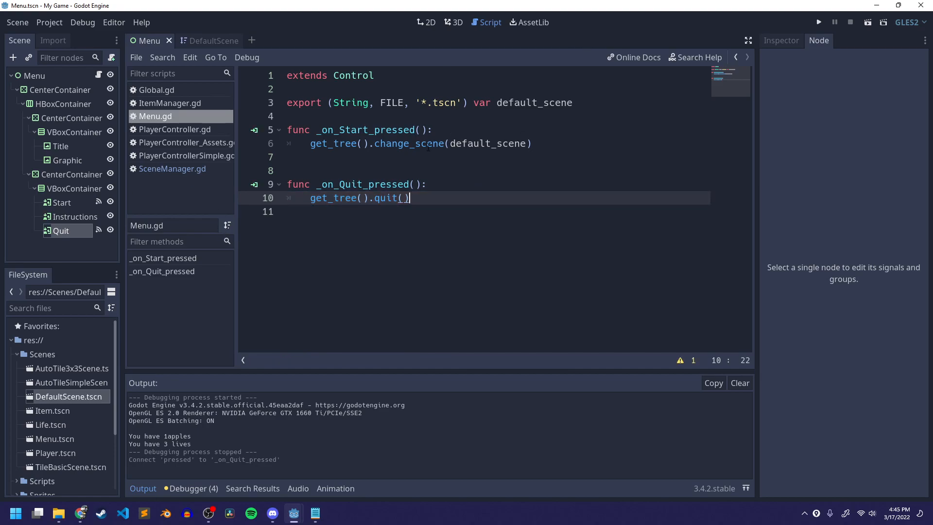
- Run the Menu scene and press its Quit button to test exiting the game
left_click(868, 22)
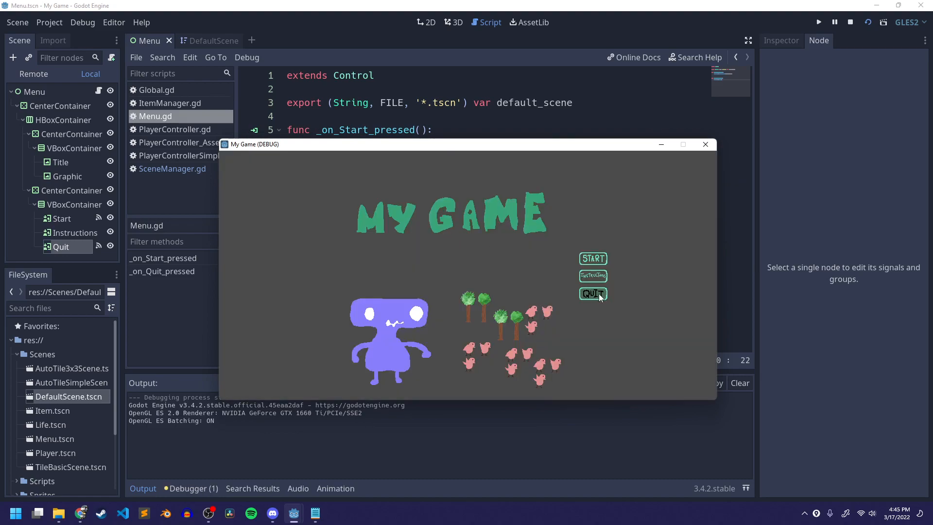
left_click(595, 294)
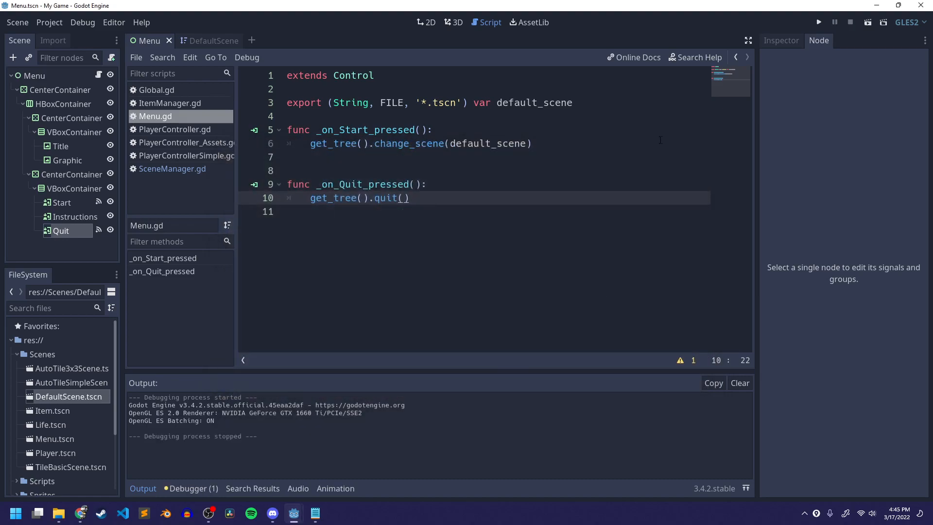
- Add an empty line at the end of the Menu script
left_click(385, 156)
left_click(433, 170)
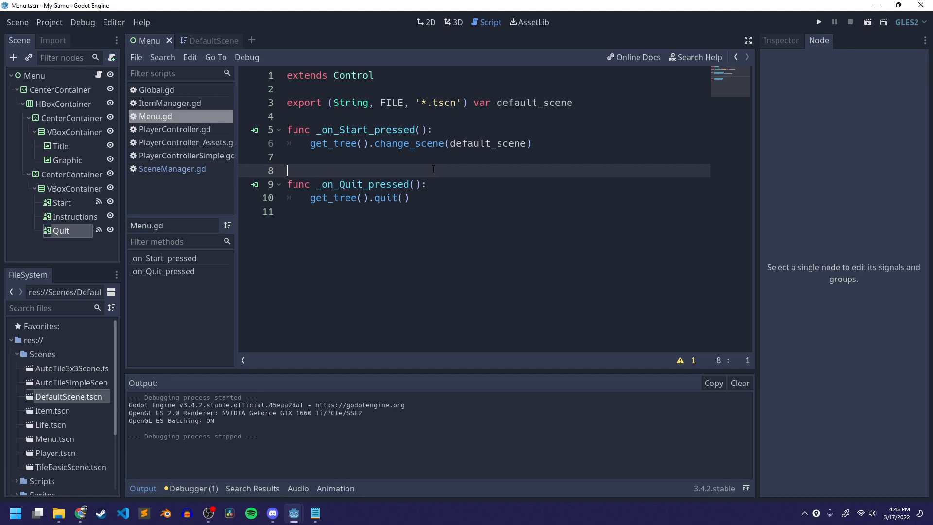
left_click(445, 157)
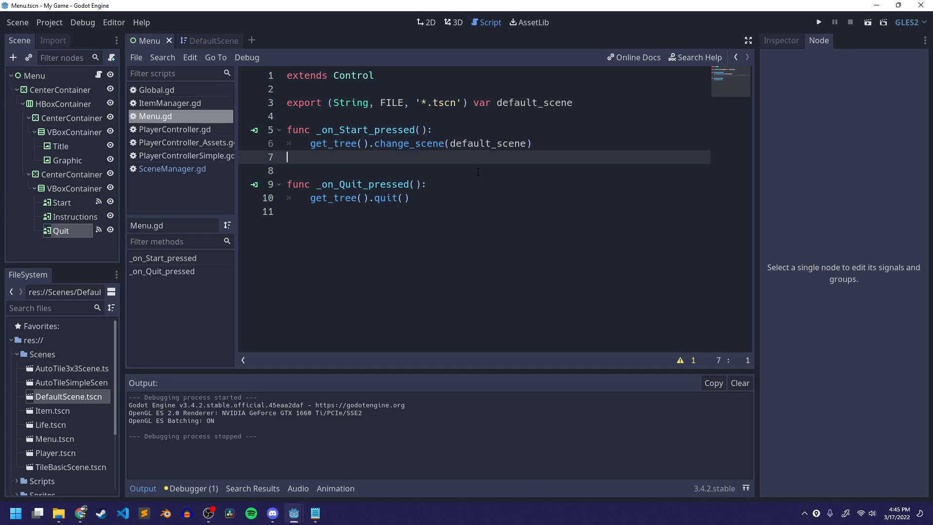
key("Down")
key("Down")
key("Down")
key("Down")
key("Return")
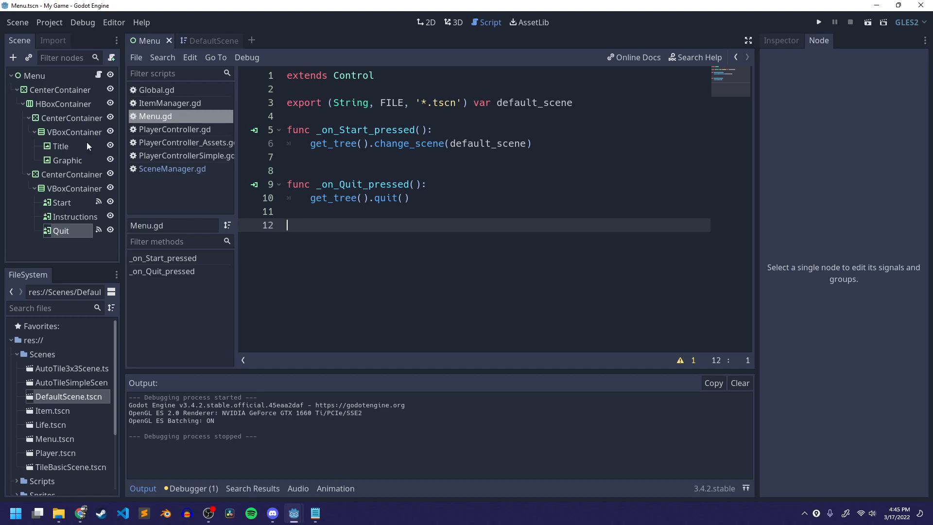
- Rename the first VBoxContainer under the HBoxContainer to TitleGraphic
left_click(78, 76)
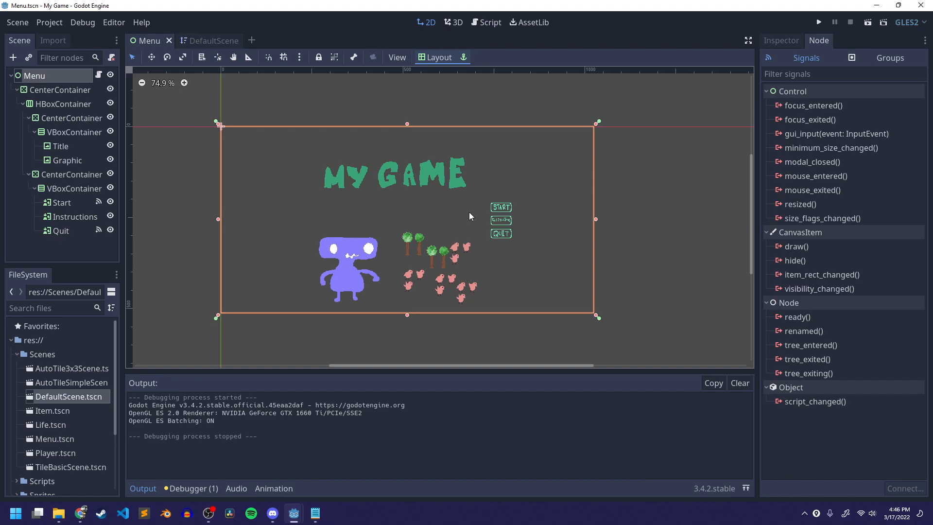
left_click(783, 41)
key("ctrl+s")
left_click(34, 132)
left_click(34, 132)
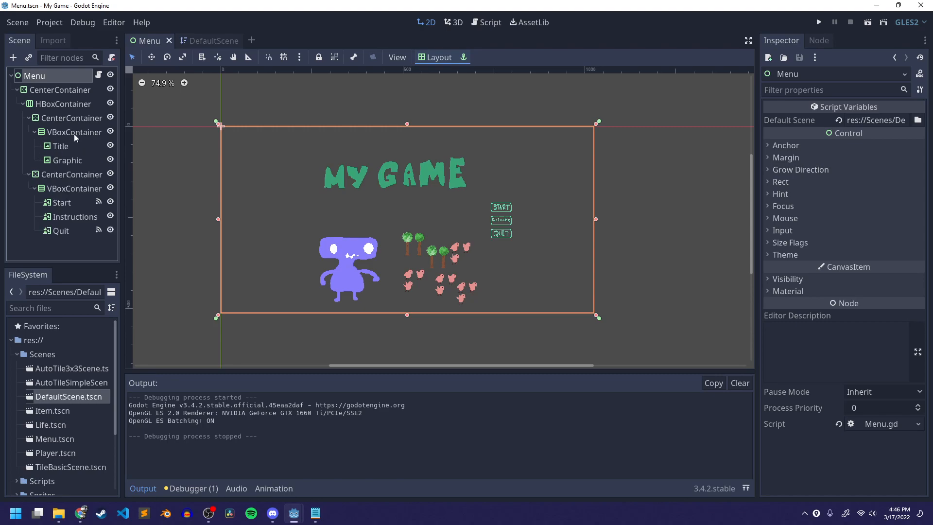
left_click(75, 133)
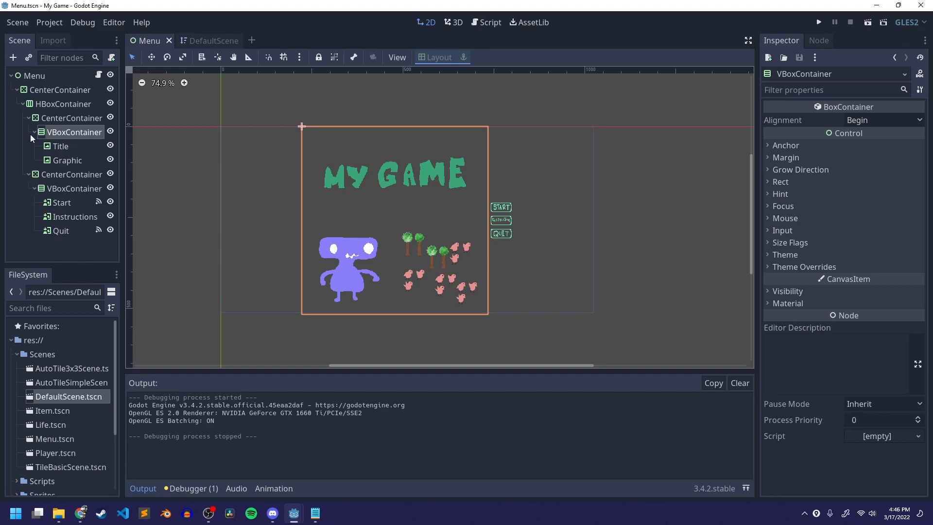
double_click(78, 133)
left_click(87, 136)
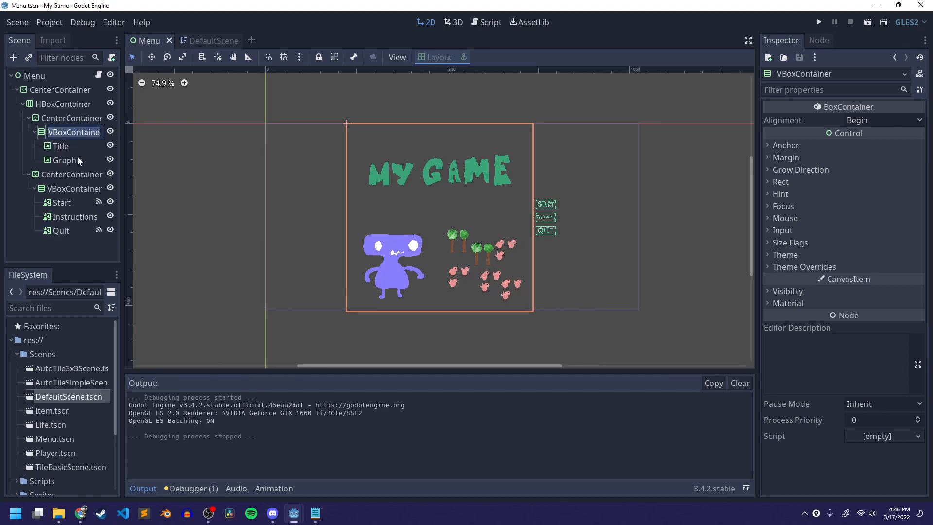
type("TitleGraphic")
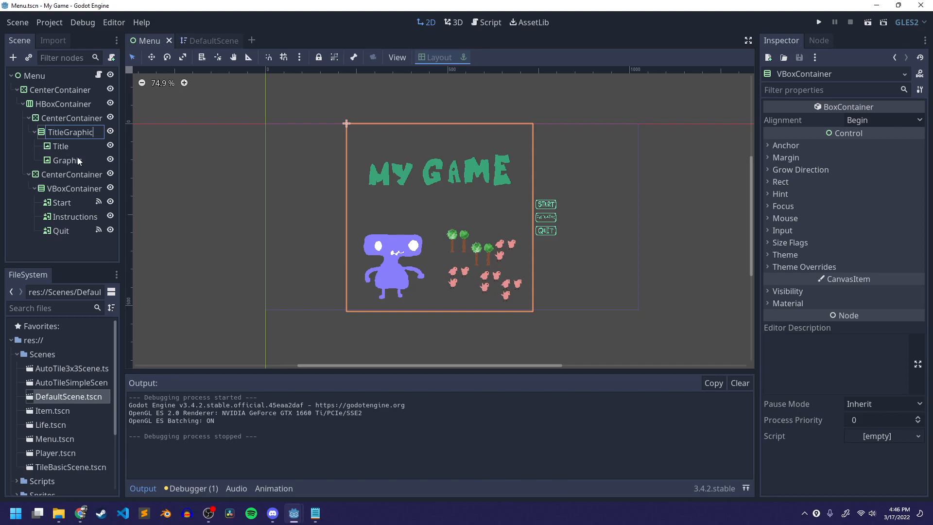
key("Return")
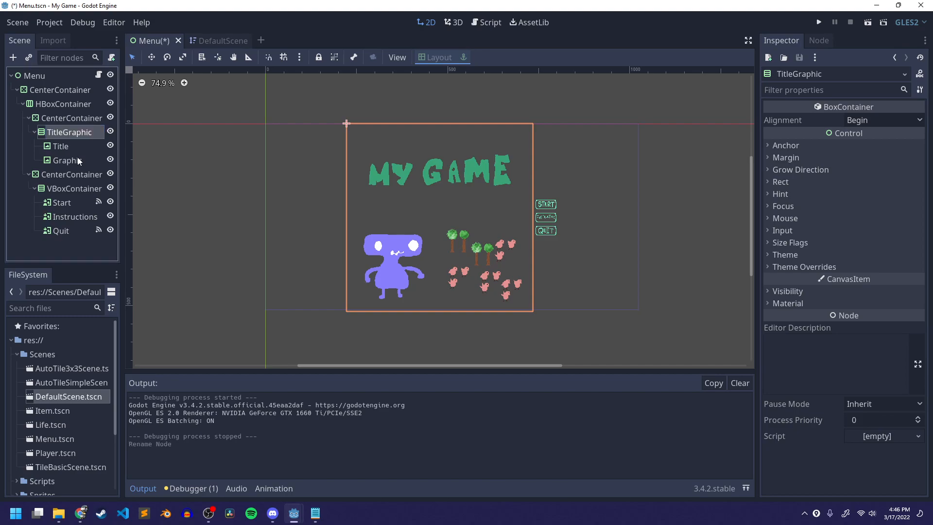
- Duplicate the TitleGraphic container and rename the copy to Instructions
key("ctrl+d")
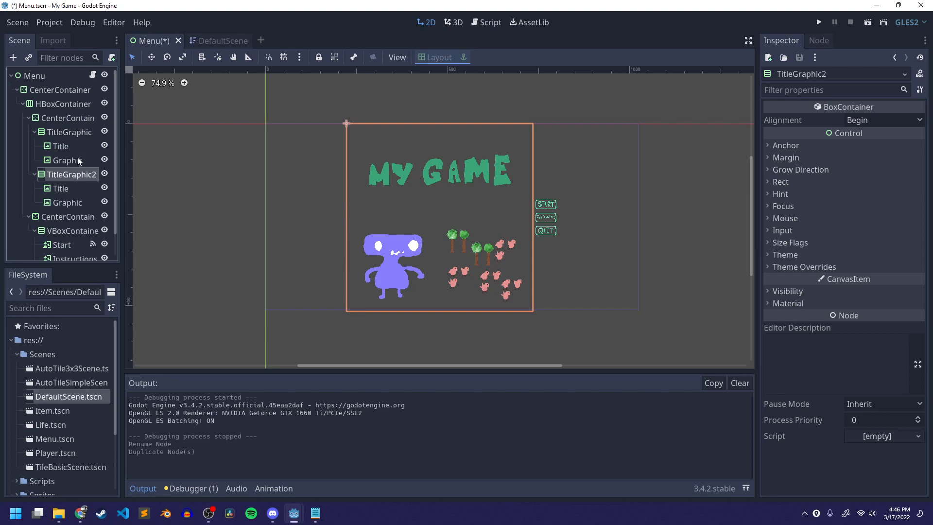
key("F2")
type("Instructions")
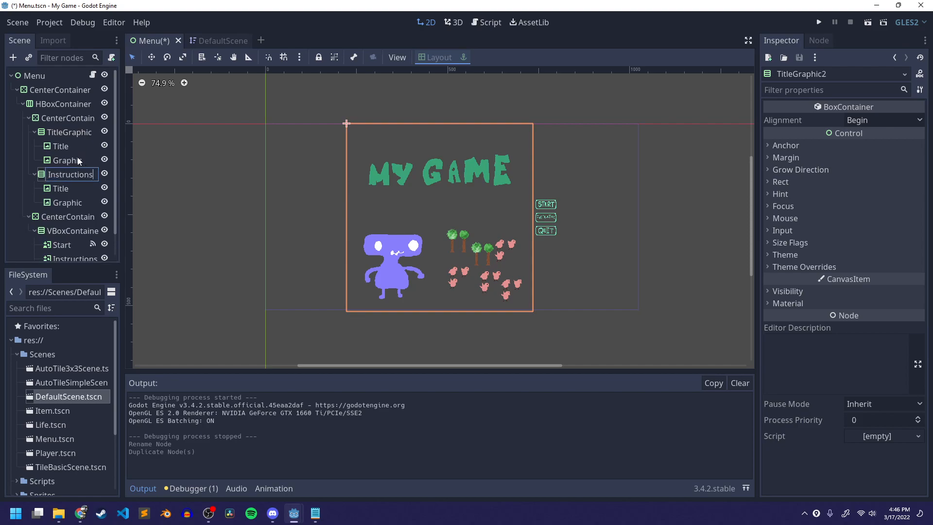
key("Return")
scroll(160, 163, "down", 1)
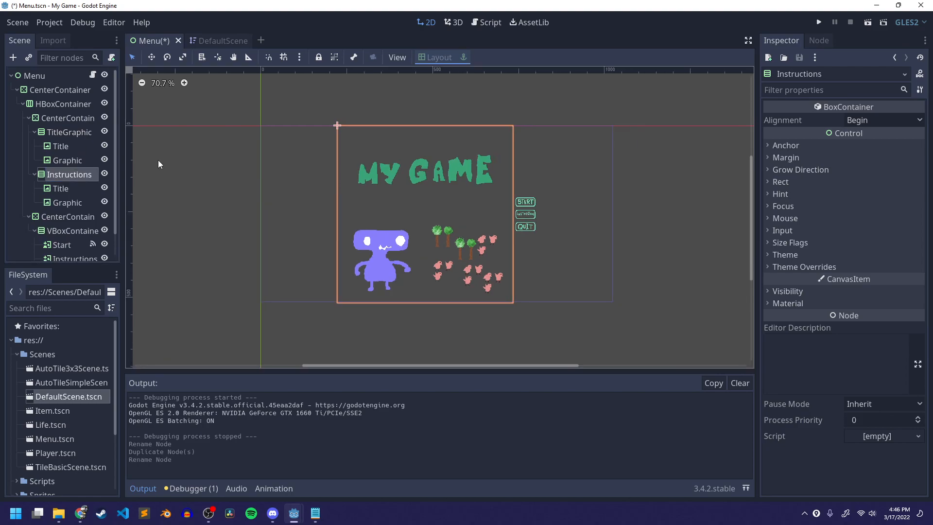
- Delete the Title node inside the Instructions container
left_click(35, 132)
left_click(60, 160)
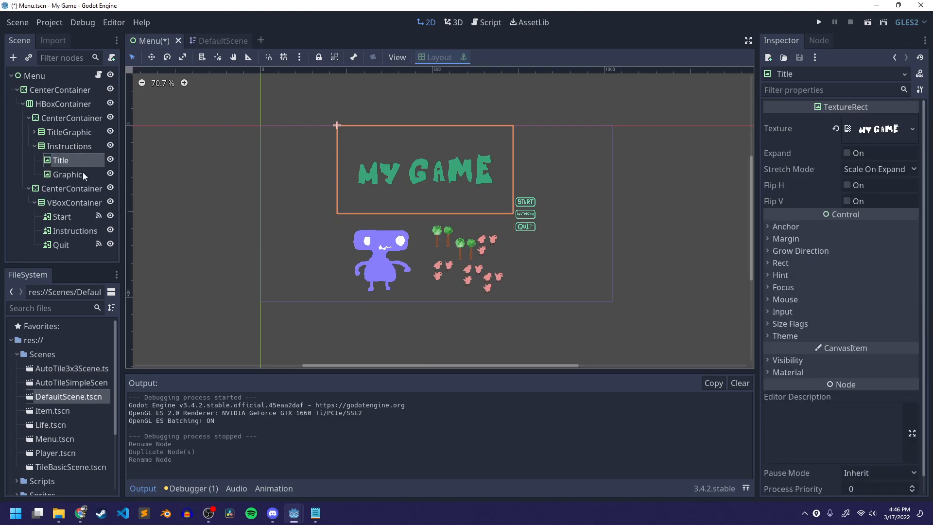
right_click(69, 160)
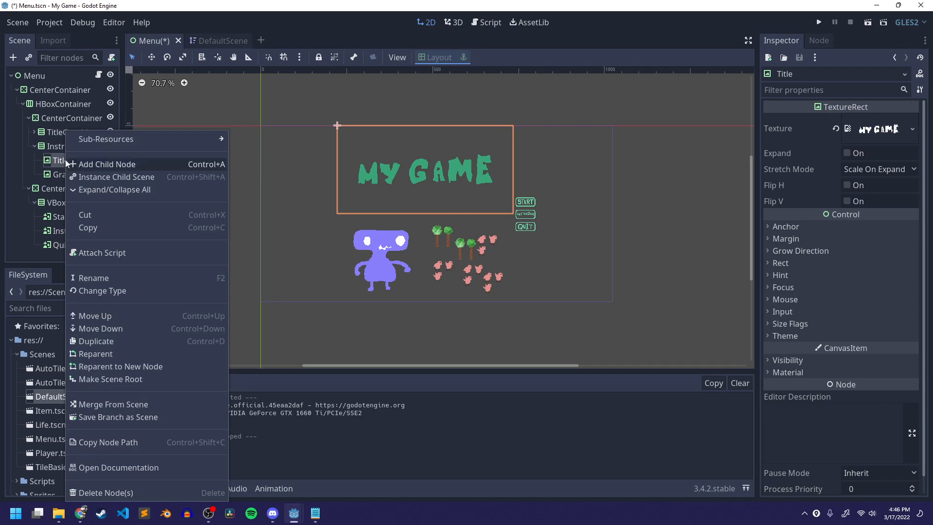
left_click(107, 493)
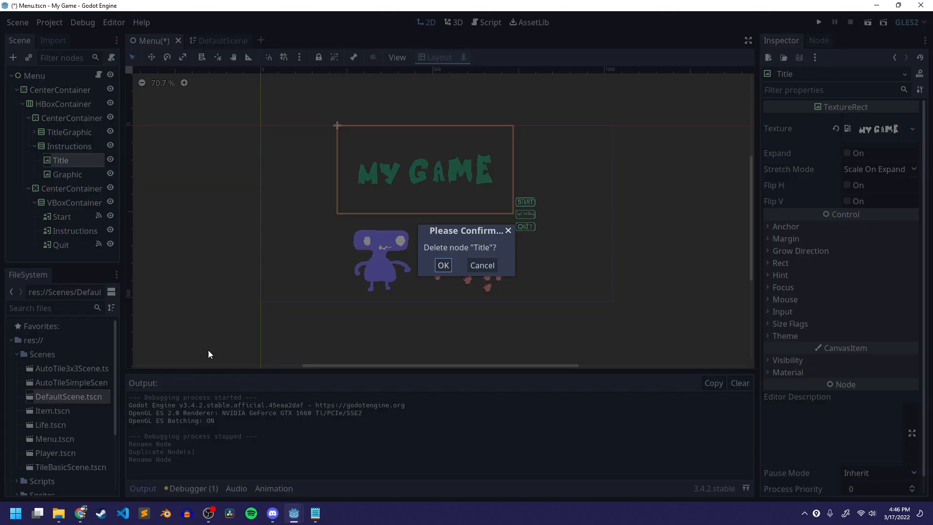
left_click(443, 265)
- Set the Instructions Graphic's texture to UI/ui_instructions.png and save the scene
left_click(76, 162)
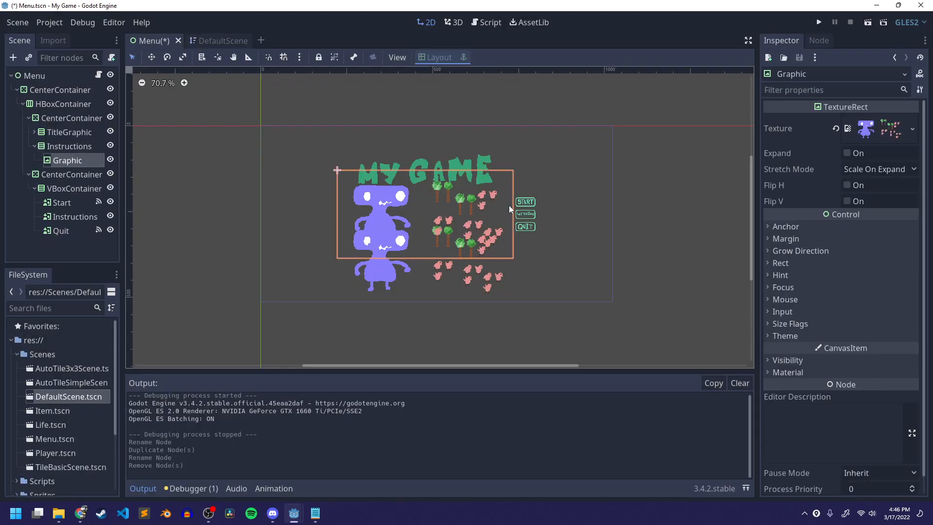
left_click(835, 129)
left_click(859, 125)
left_click(853, 325)
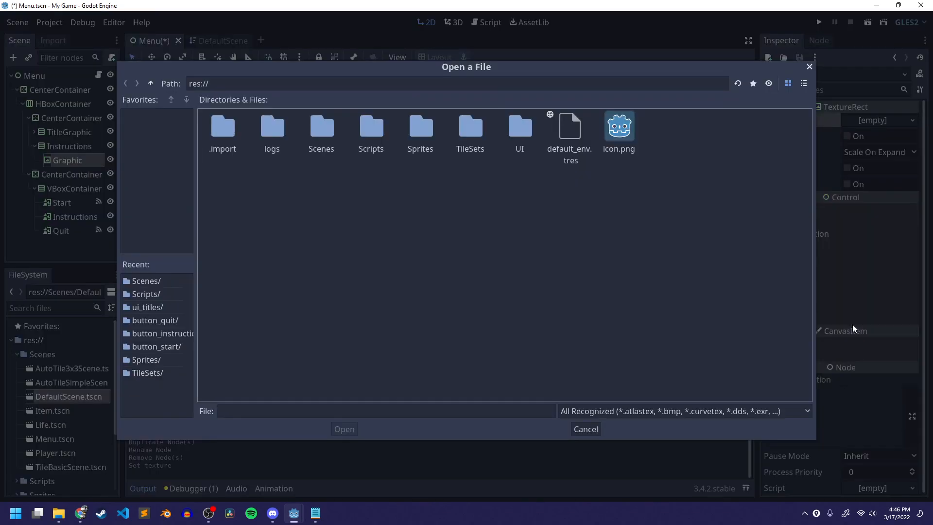
double_click(521, 128)
left_click(470, 130)
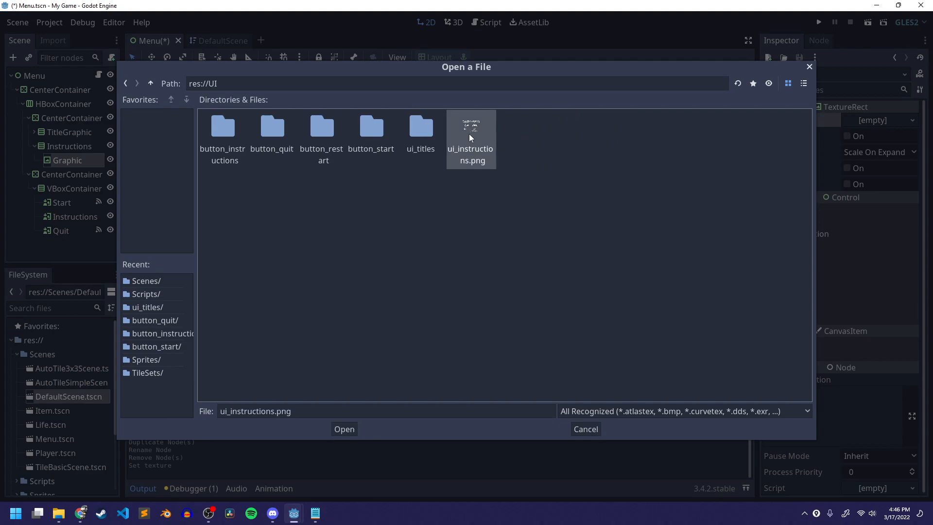
left_click(354, 428)
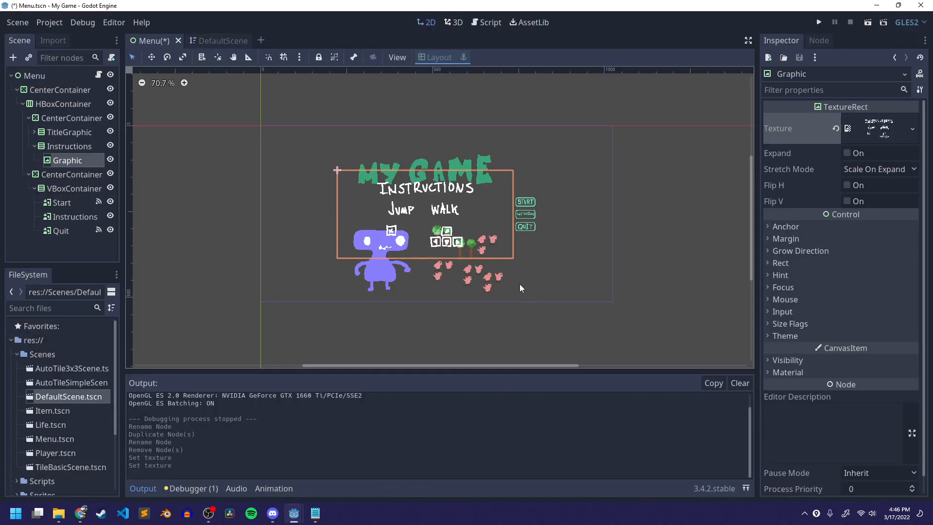
key("ctrl+s")
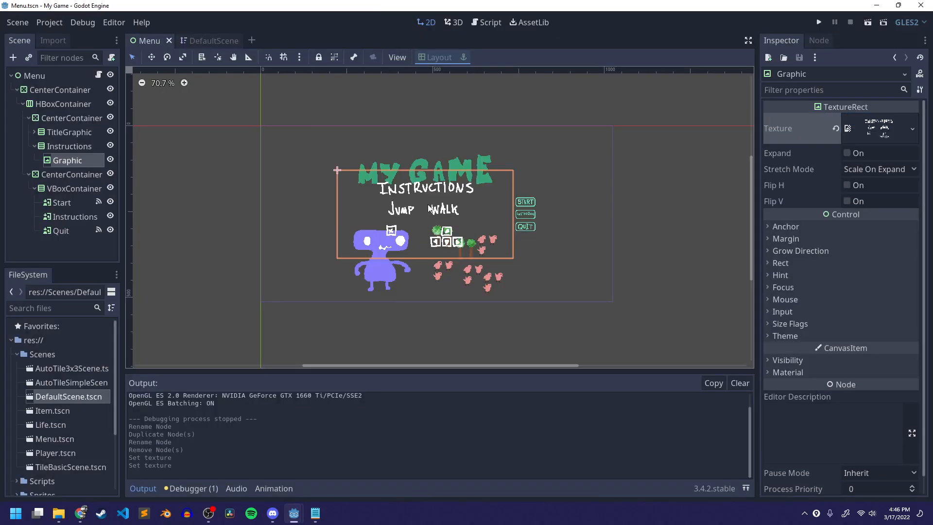
- Toggle the visibility of TitleGraphic and Instructions back and forth to compare the two screens
left_click(109, 131)
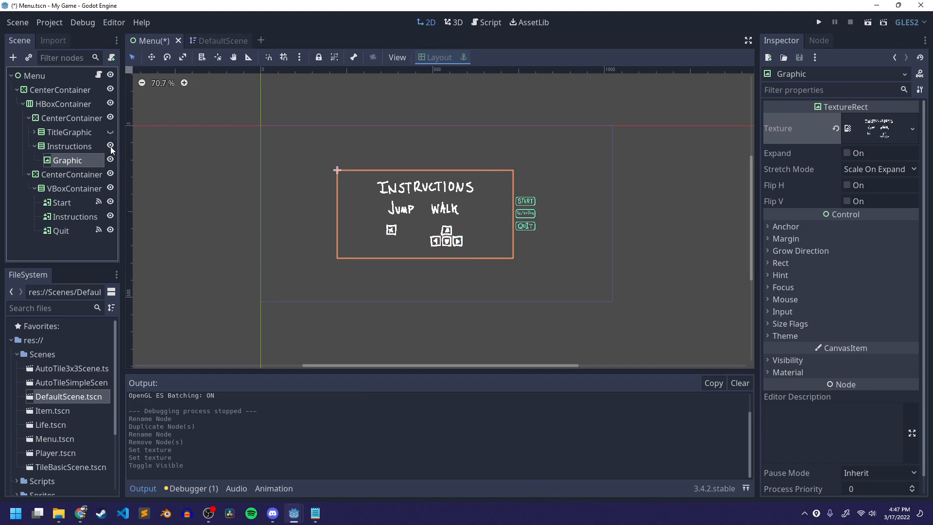
left_click(111, 146)
left_click(112, 146)
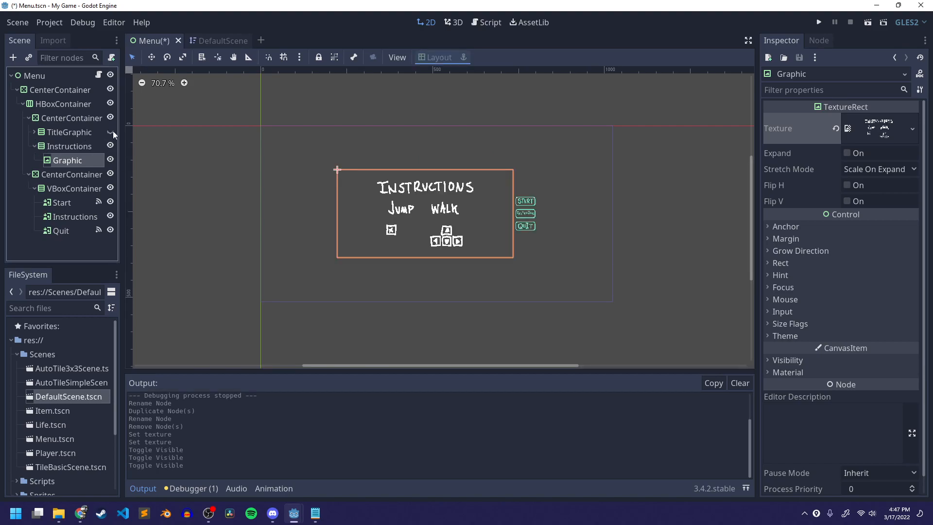
left_click(110, 131)
left_click(112, 146)
left_click(111, 146)
left_click(110, 133)
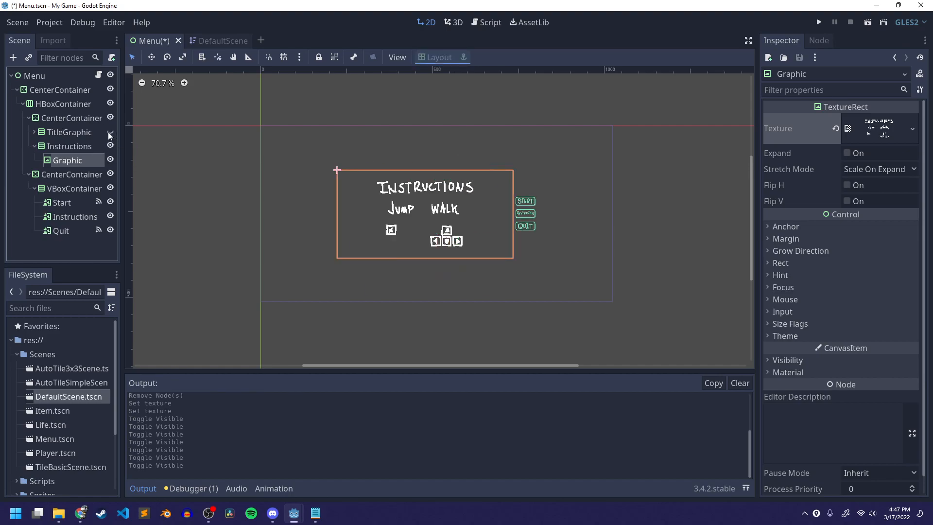
left_click(110, 133)
left_click(112, 147)
left_click(111, 147)
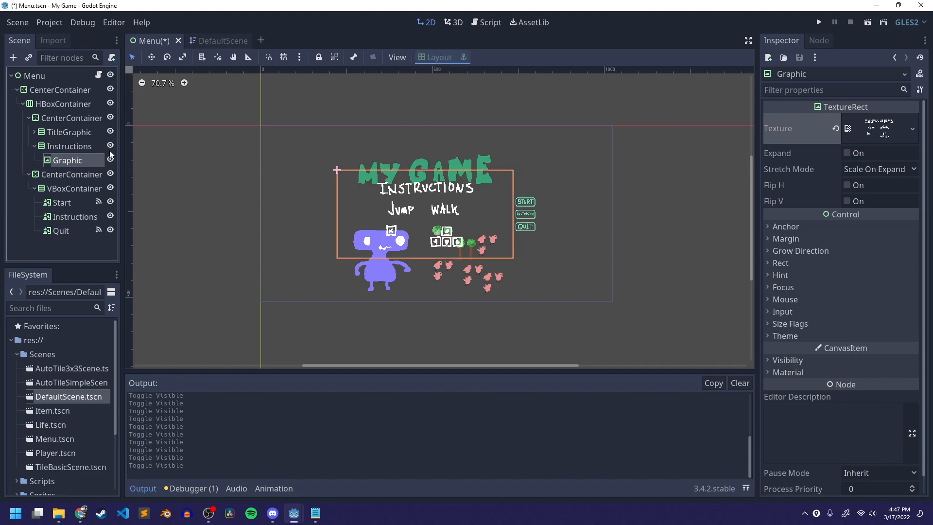
left_click(111, 133)
left_click(110, 132)
left_click(112, 146)
left_click(111, 147)
left_click(110, 132)
left_click(112, 146)
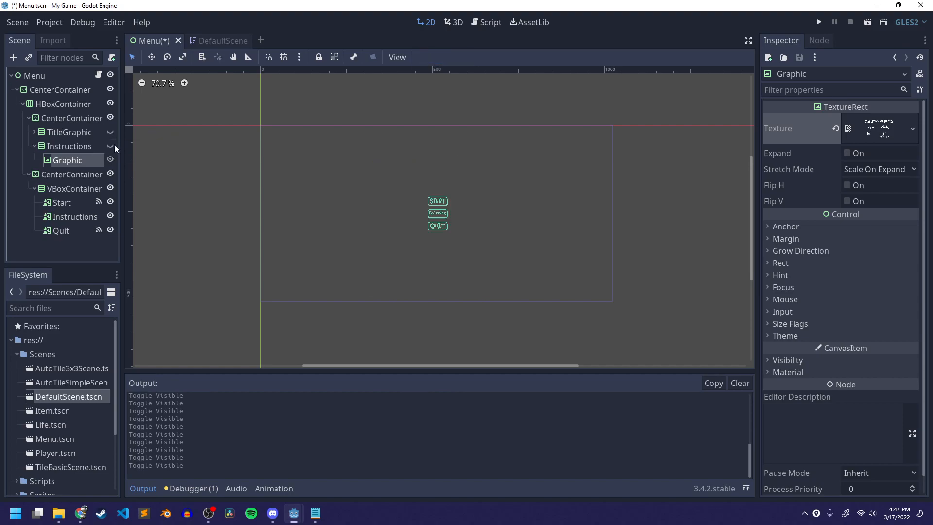
left_click(111, 131)
left_click(110, 146)
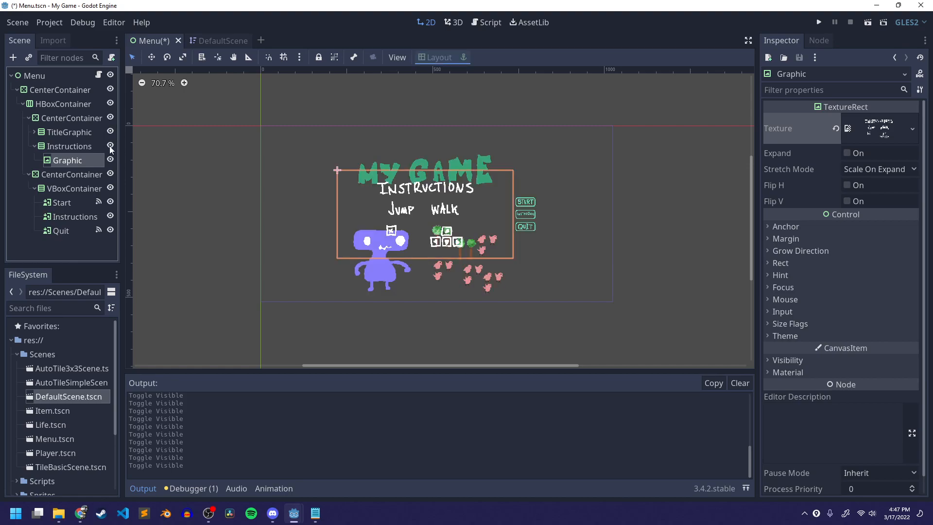
left_click(54, 104)
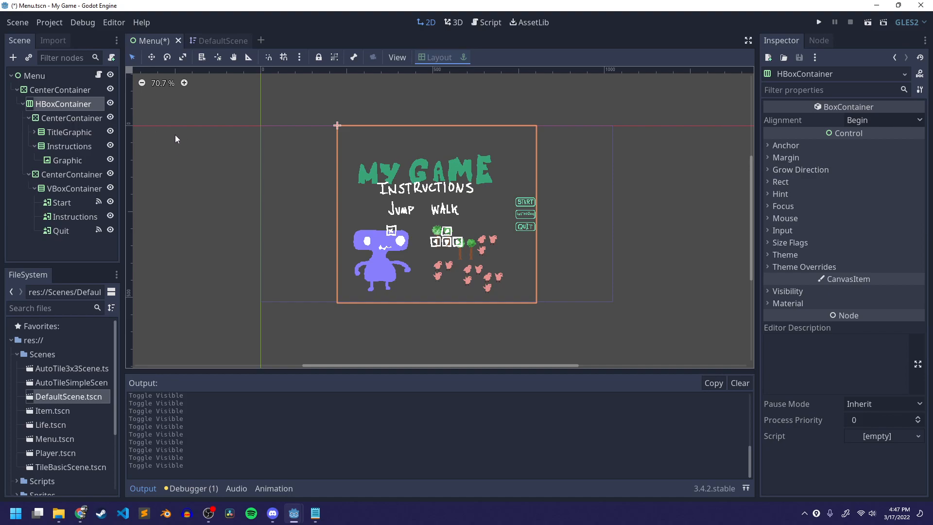
- Select TitleGraphic, collapse the Instructions container in the scene tree, and save the scene
left_click(65, 133)
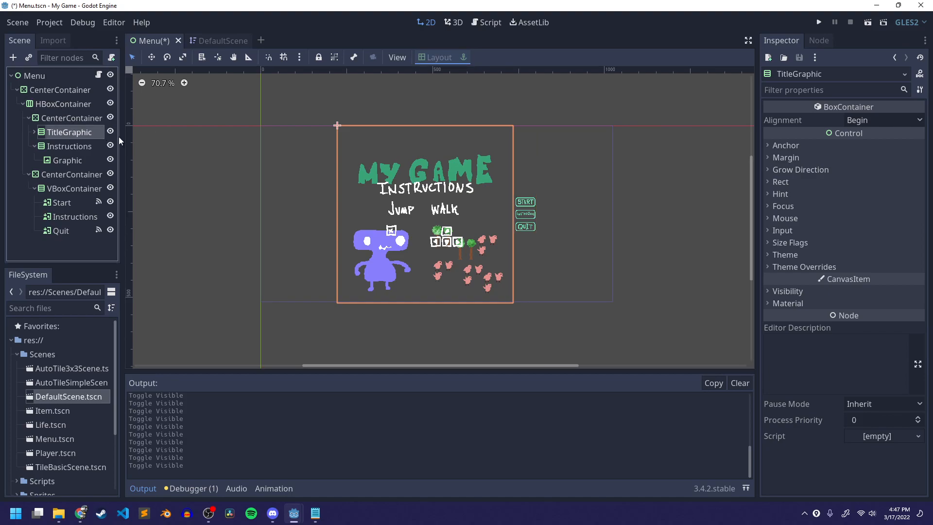
left_click(34, 146)
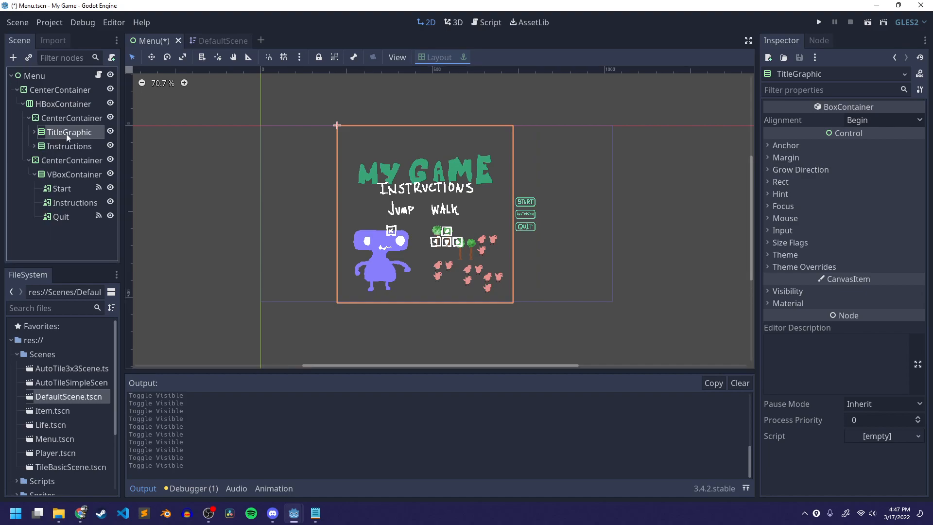
key("ctrl+s")
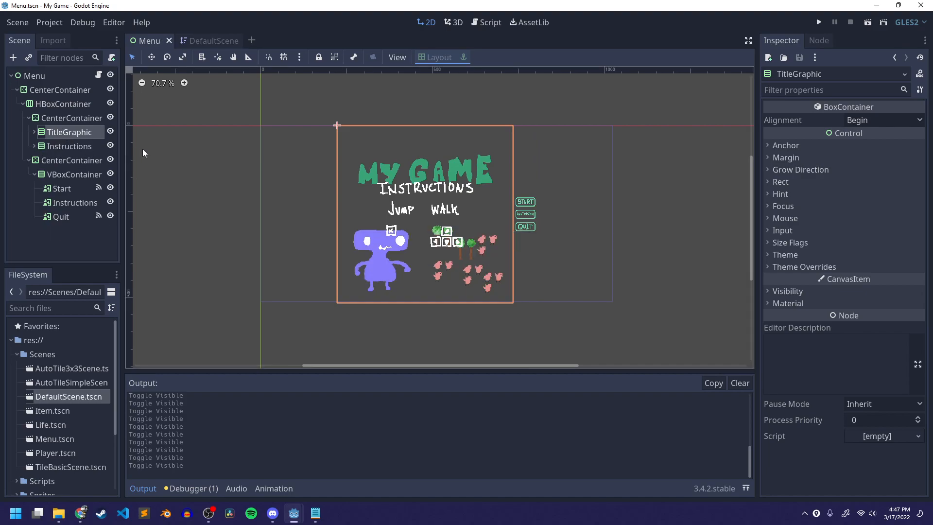
- Open the Menu root node's script and insert two blank lines below the default_scene export, then save
left_click(81, 147)
left_click(85, 133)
left_click(89, 142)
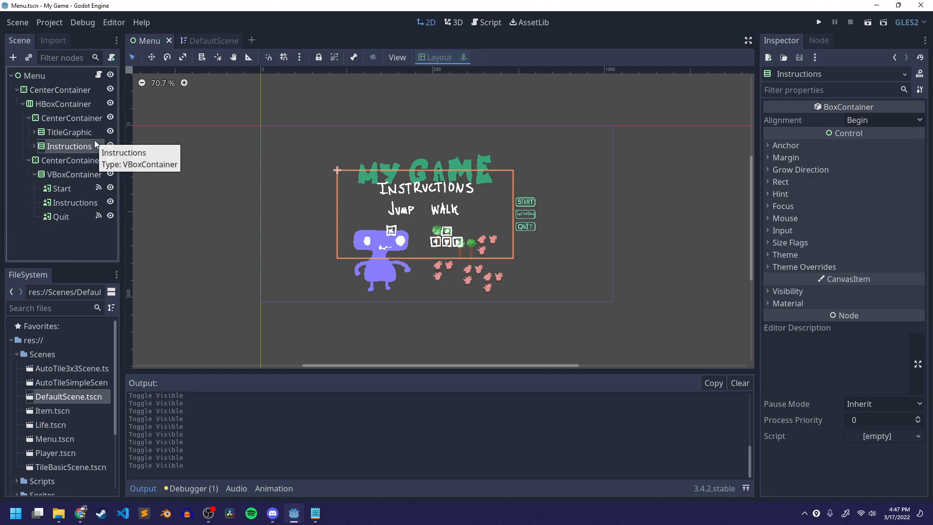
left_click(56, 74)
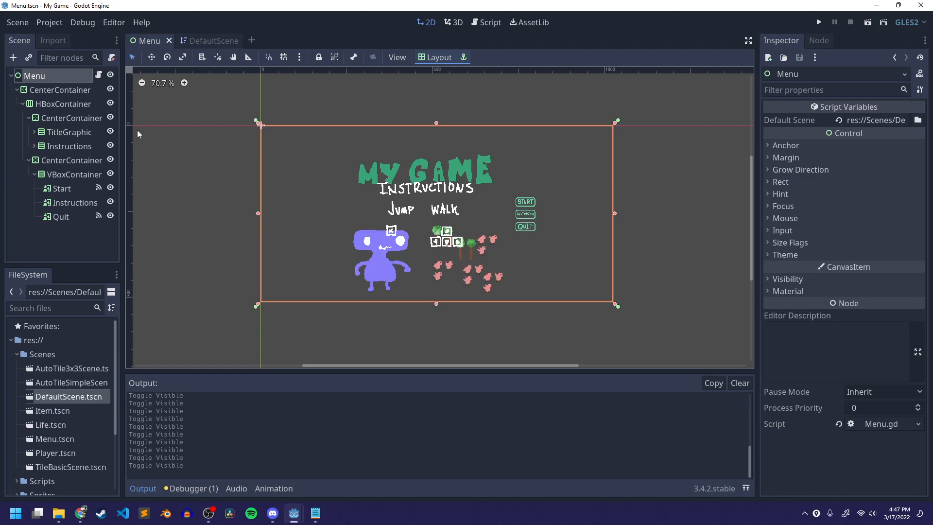
scroll(462, 219, "up", 1)
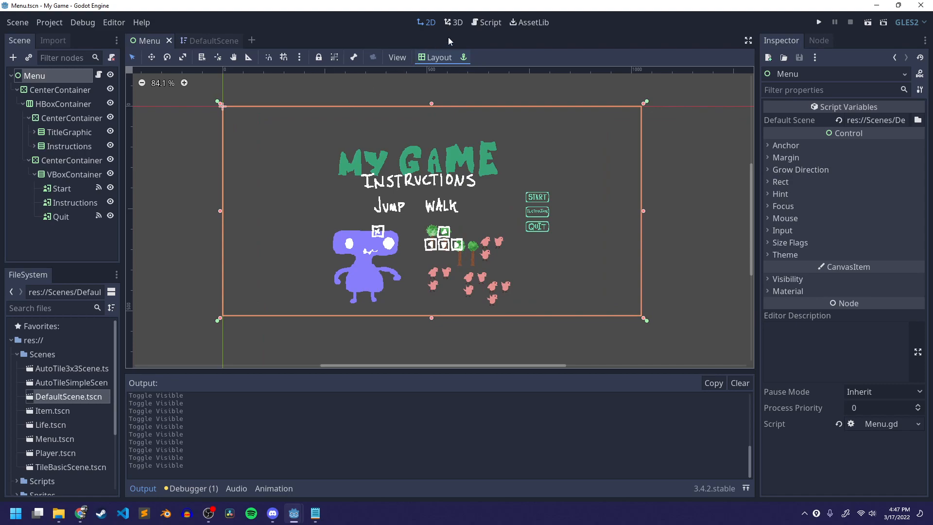
left_click(486, 22)
left_click(603, 98)
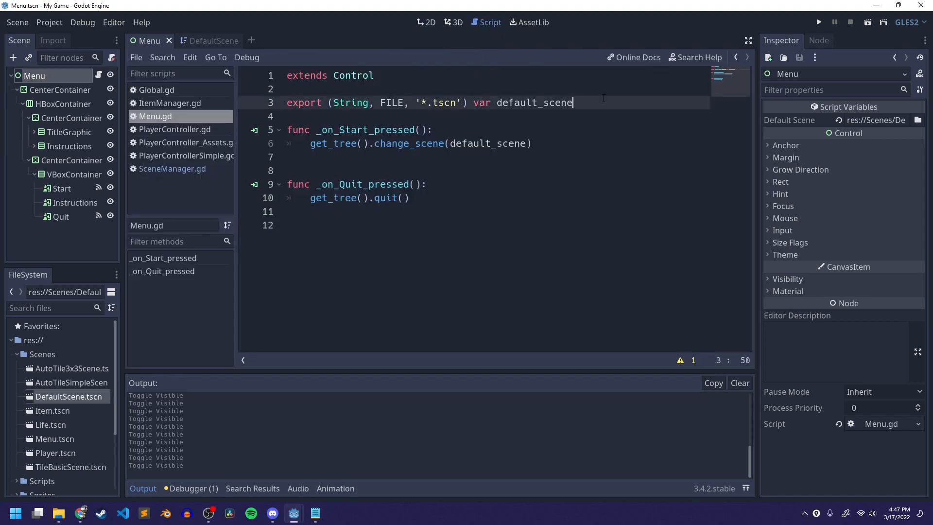
key("Return")
key("Return")
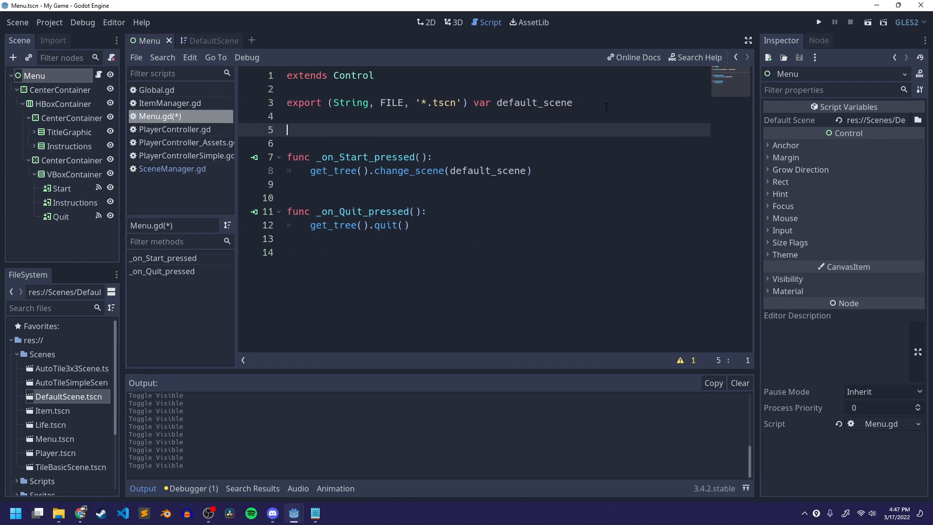
key("ctrl+s")
- Review the onready get_node pattern in SceneManager.gd, then return to Menu.gd
left_click(166, 170)
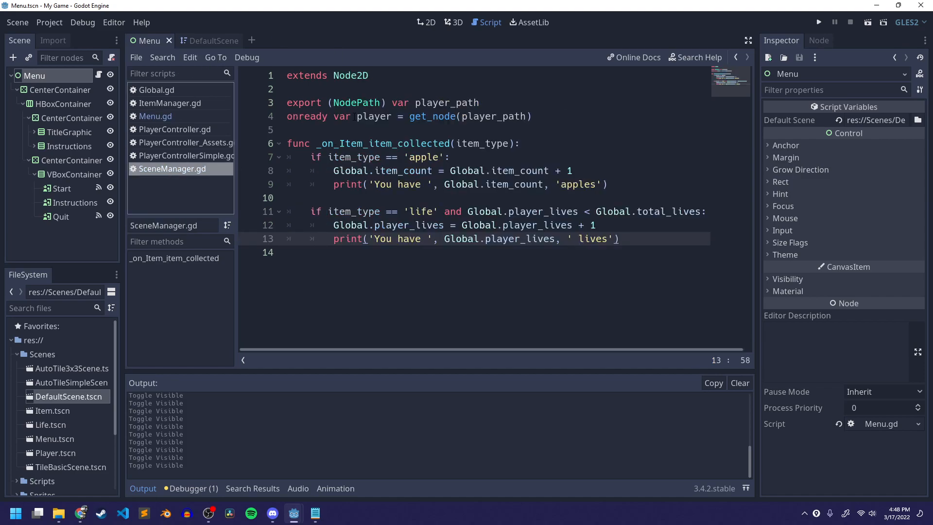
mouse_move(288, 104)
left_mouse_down()
mouse_move(486, 104)
mouse_move(467, 112)
mouse_move(287, 116)
left_mouse_up()
left_click(490, 104)
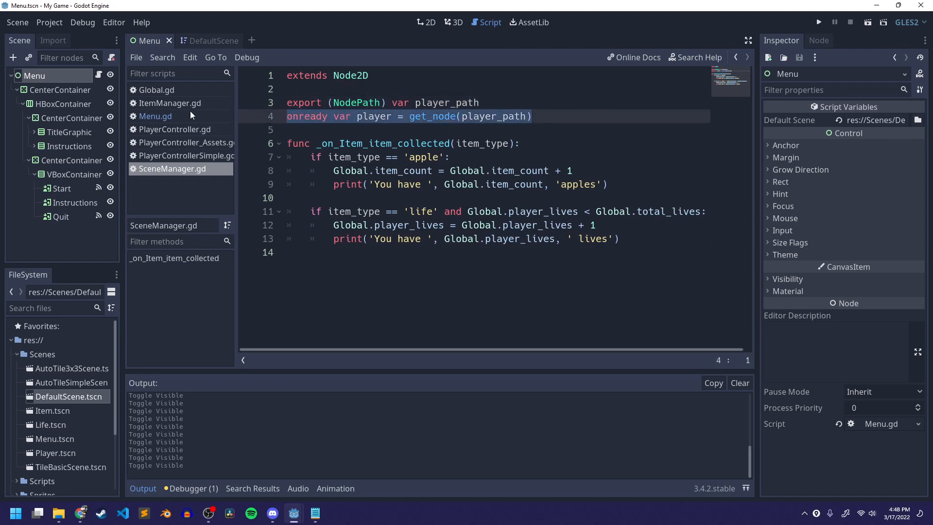
left_click(153, 116)
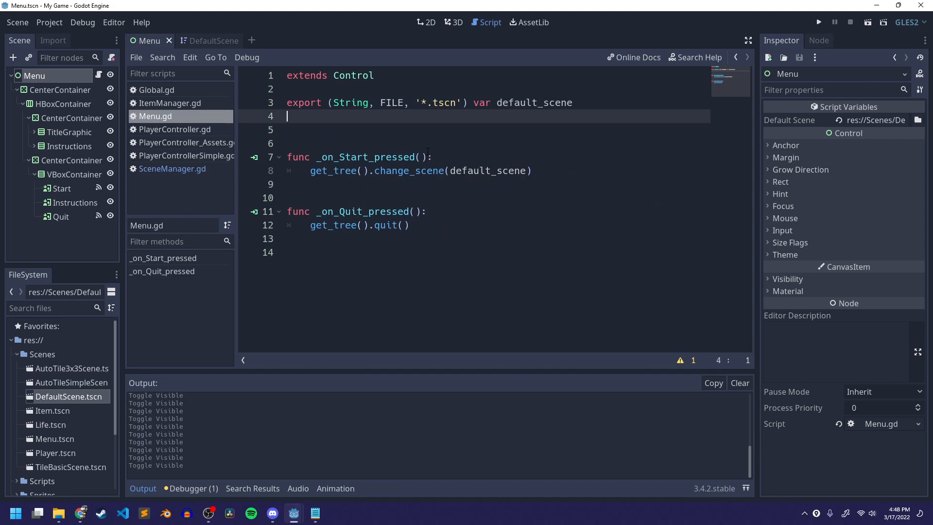
- Add an exported NodePath variable title_path and an onready variable title = get_node(title_path), then save
key("Return")
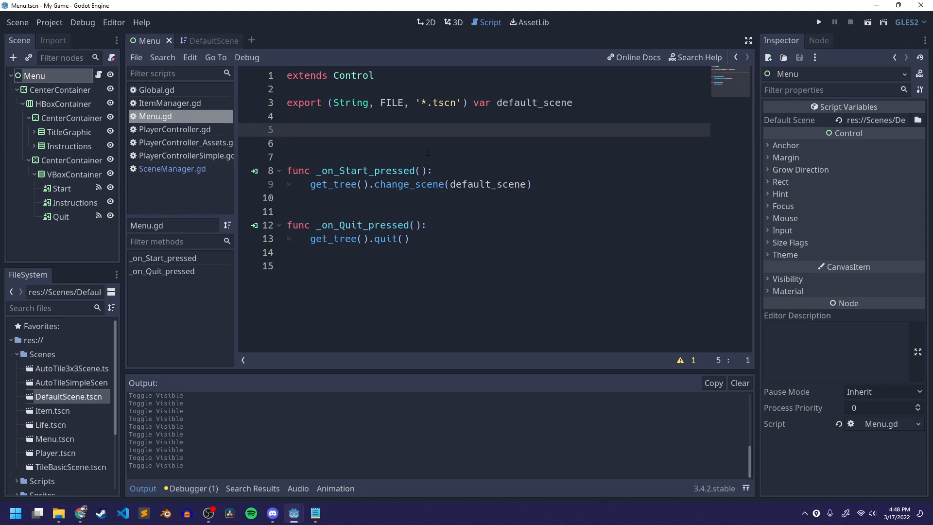
type("export (NodePath) ")
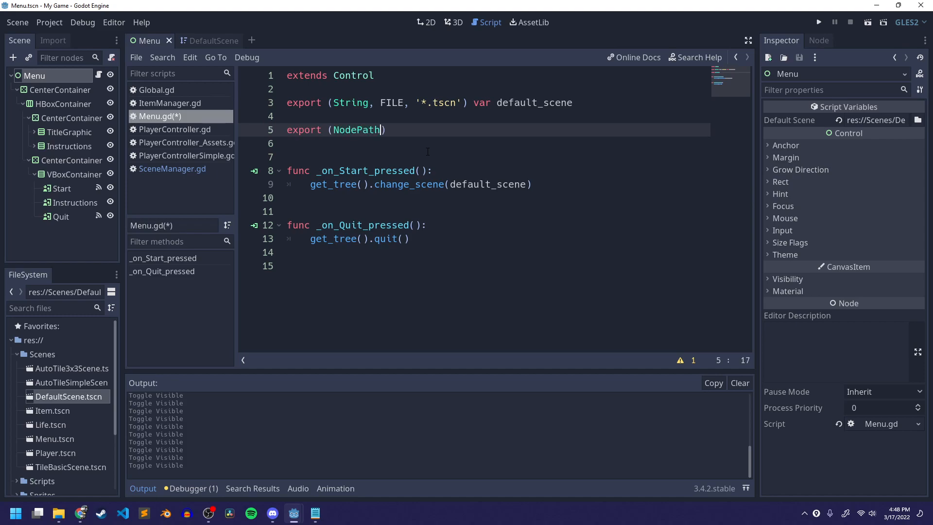
type("var title_path")
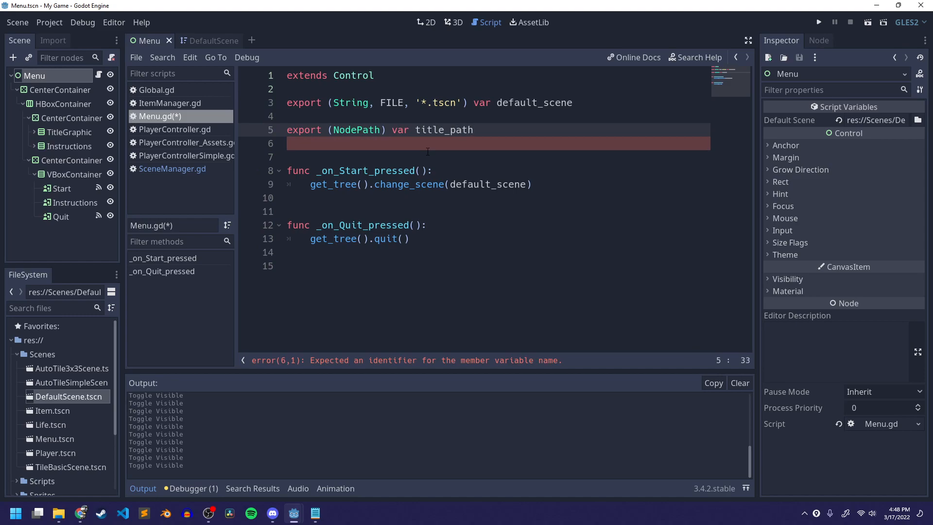
key("Return")
type("onready ")
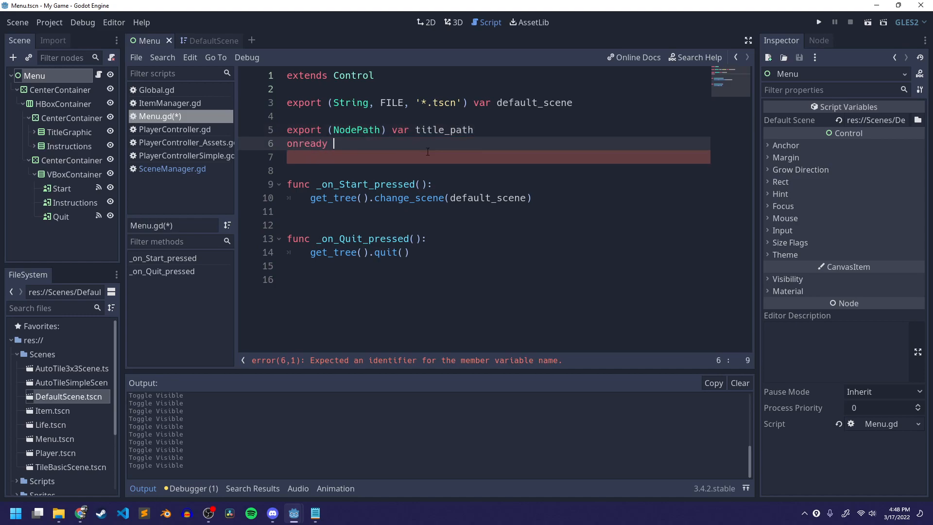
type("var ")
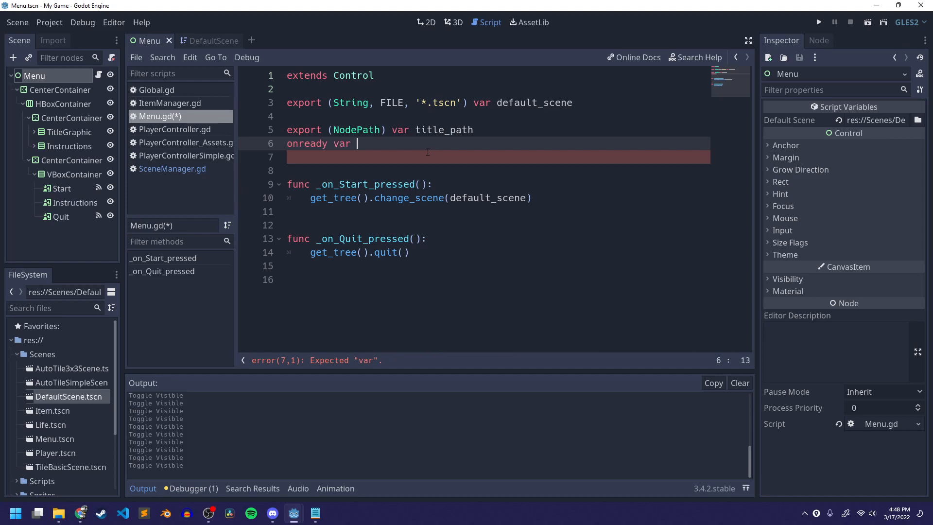
type("title = ")
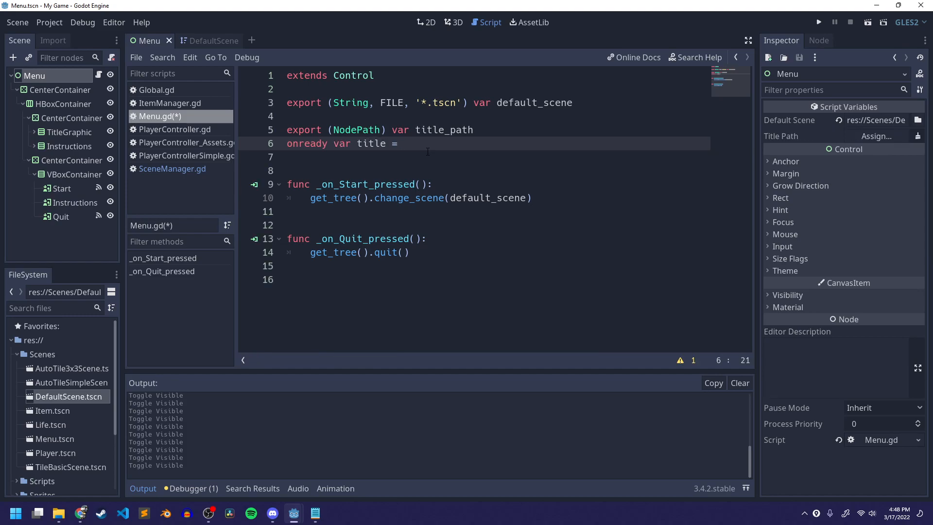
type("get_node")
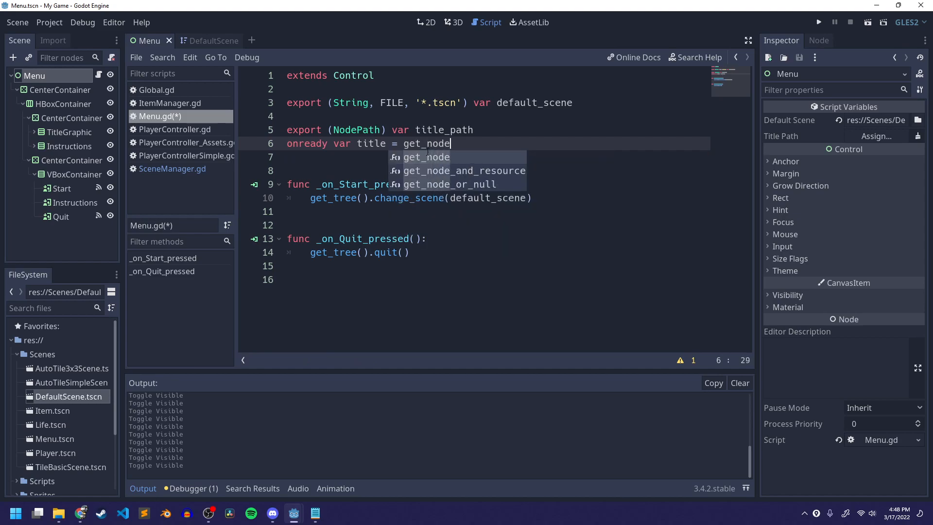
type("(title_path)")
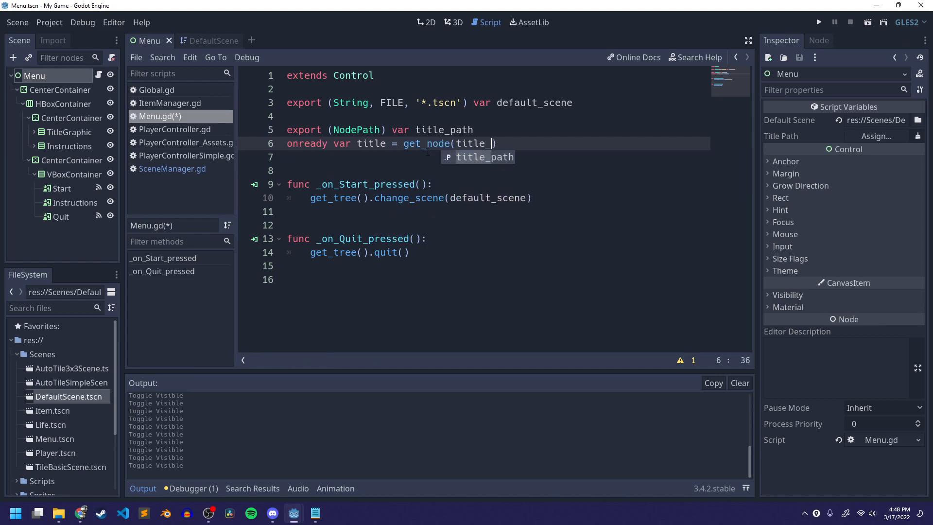
key("ctrl+s")
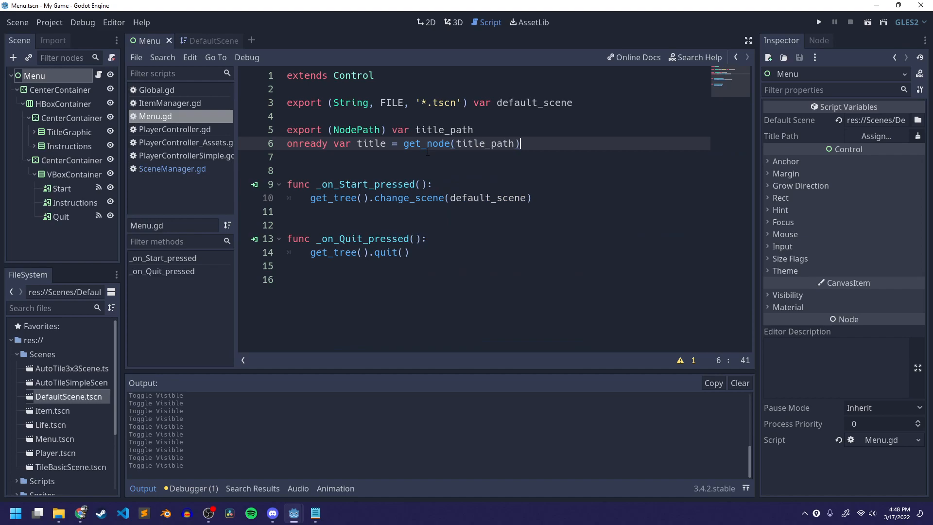
- Add an exported NodePath variable instructions_path below the title variables and save the script
key("Return")
key("Return")
type("export (NN")
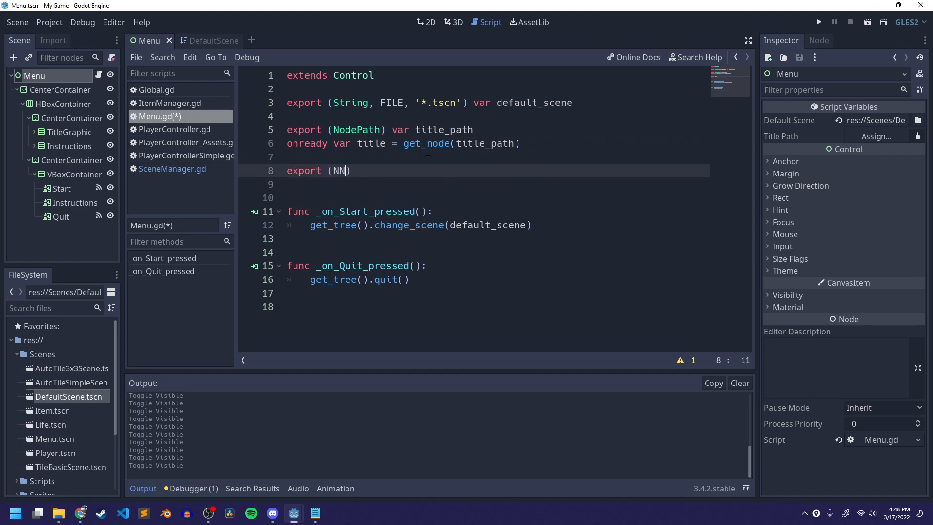
key("BackSpace")
type("odePath) var instructions_path")
key("ctrl+s")
key("Return")
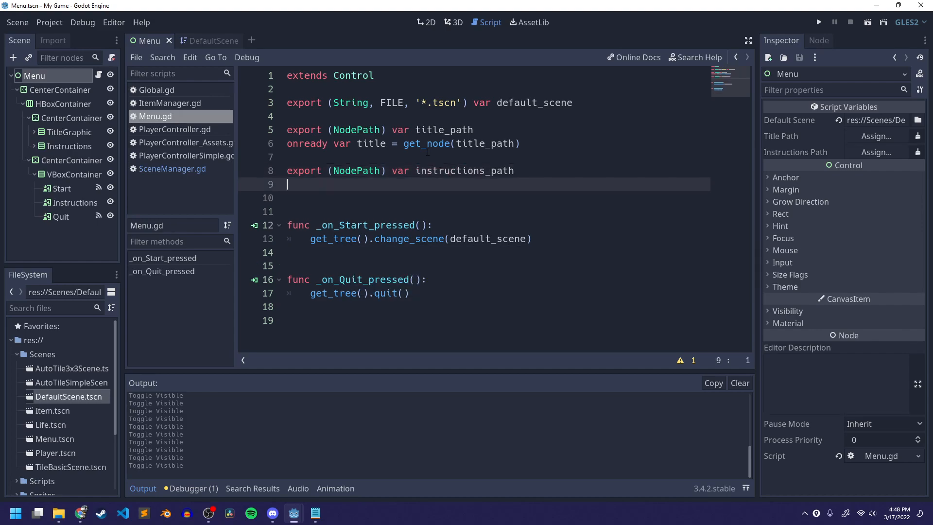
- Add an onready variable instructions = get_node(instructions_path) on the next line
type("onready var instructions = ")
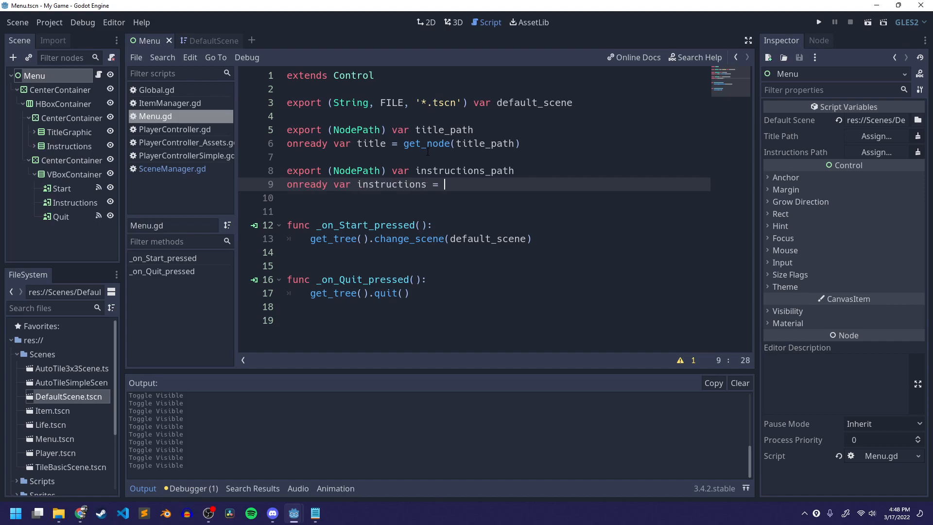
type("get_node(instructions_path)")
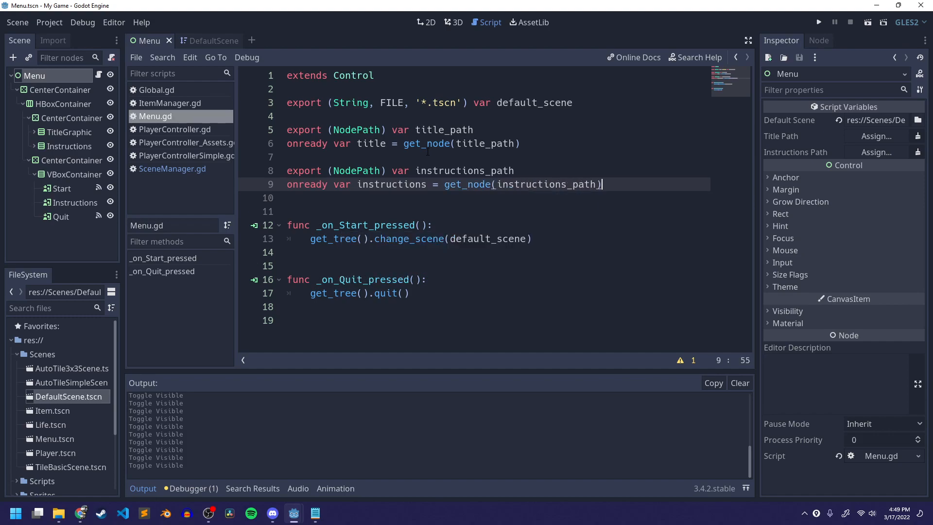
- Tidy the blank lines between the variables and functions, leaving an empty line after the instructions variable
key("Down")
key("Down")
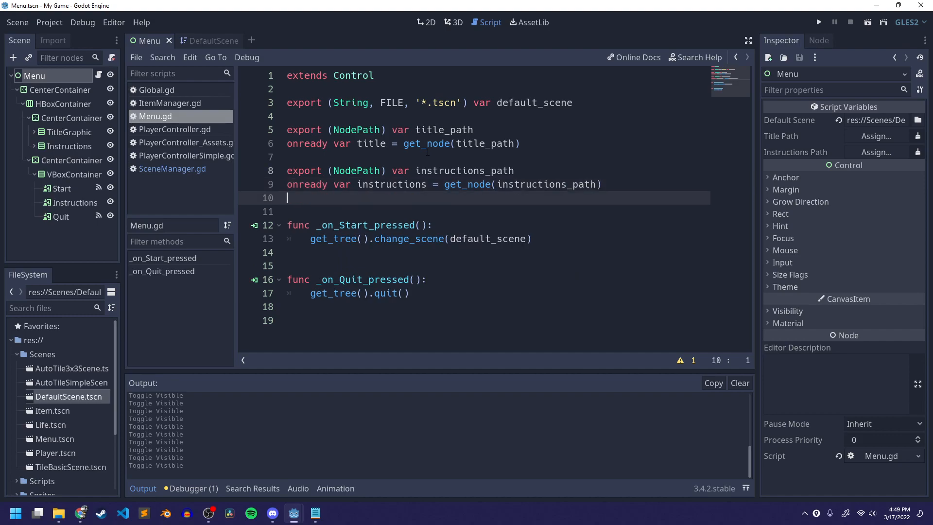
key("BackSpace")
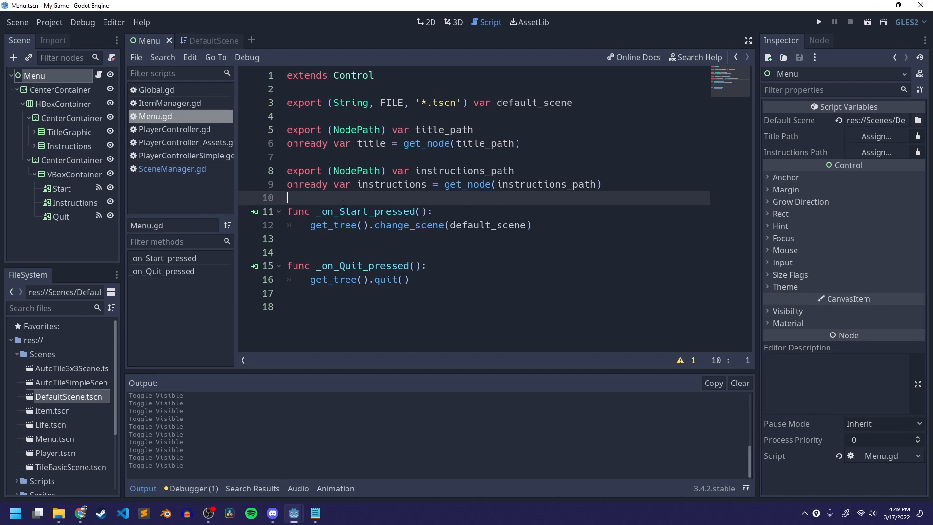
left_click(311, 247)
key("BackSpace")
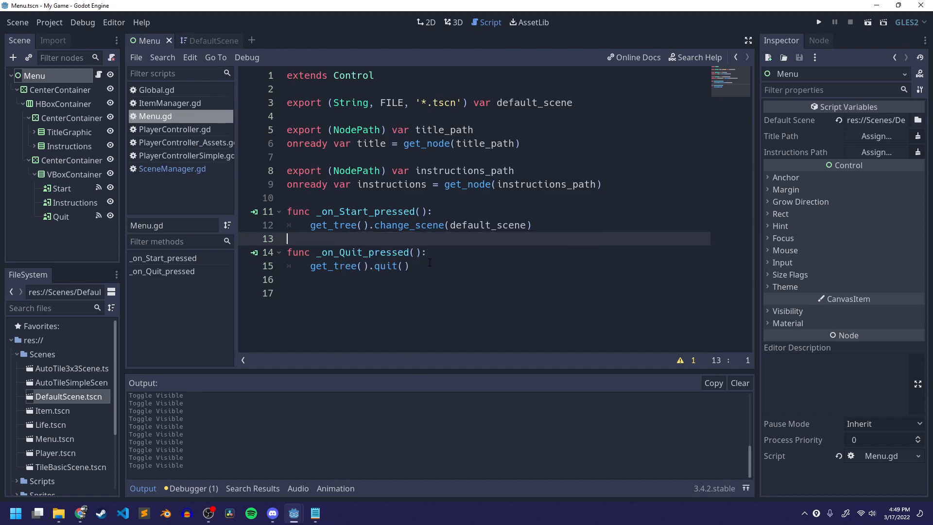
key("Up")
key("Up")
key("Up")
key("Up")
key("ctrl+Right")
key("ctrl+Right")
key("ctrl+Right")
key("ctrl+Right")
key("ctrl+Right")
key("ctrl+Right")
key("ctrl+Right")
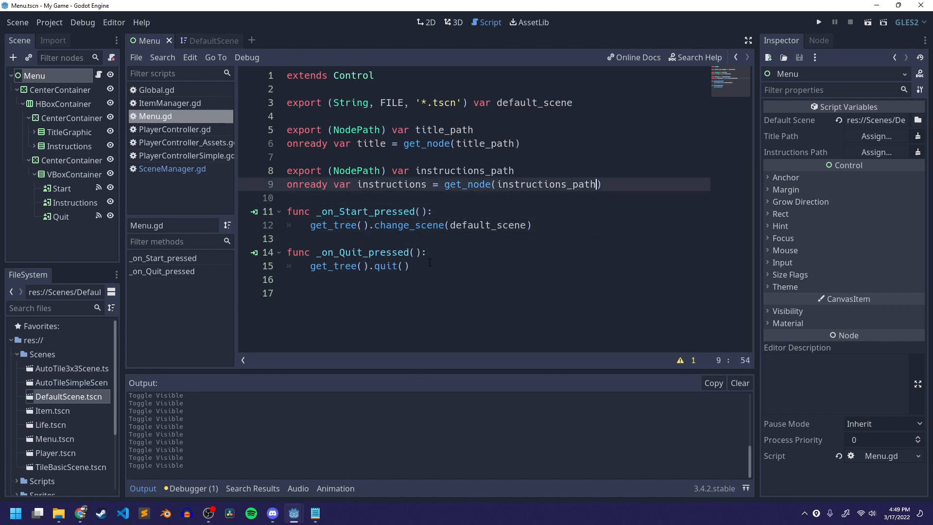
key("Return")
key("Return")
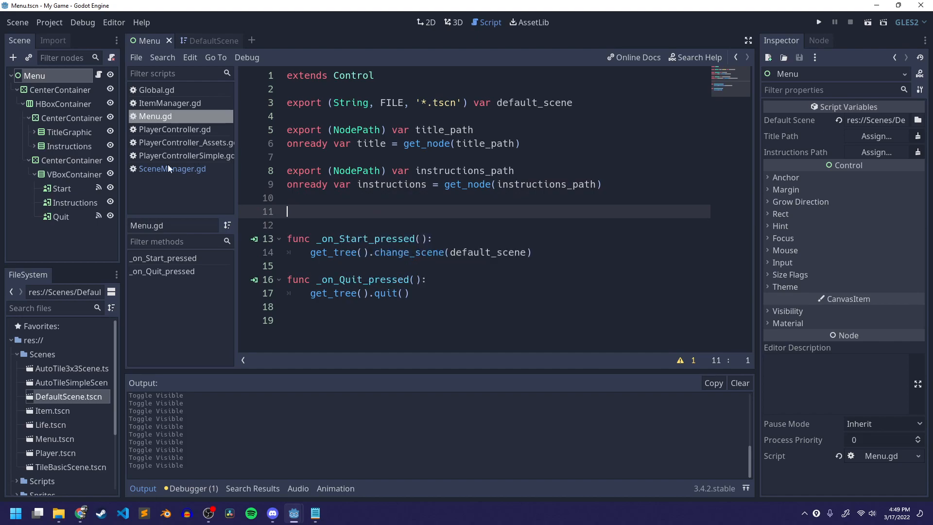
- Toggle the Instructions container's visibility and undo that change
left_click(110, 145)
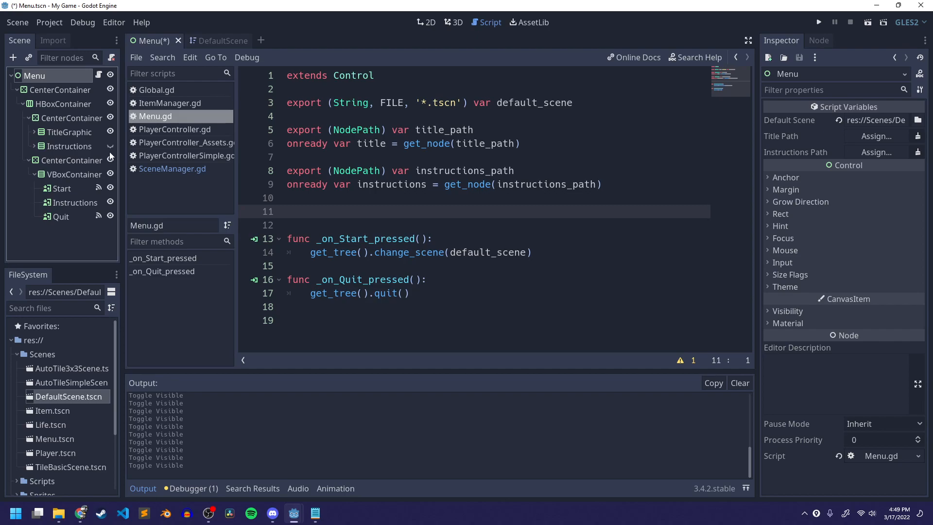
key("ctrl+z")
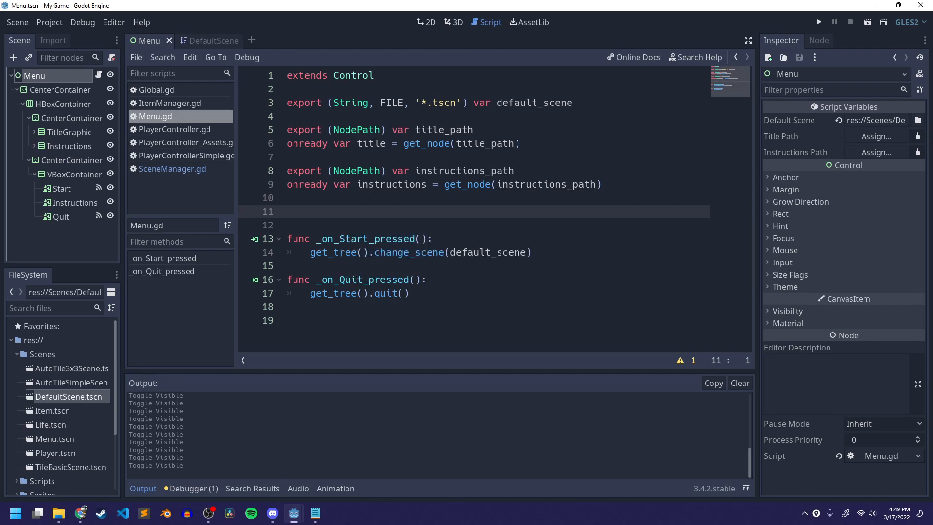
- Add the line instructions.visible = false below the variables and save the script
left_click(423, 23)
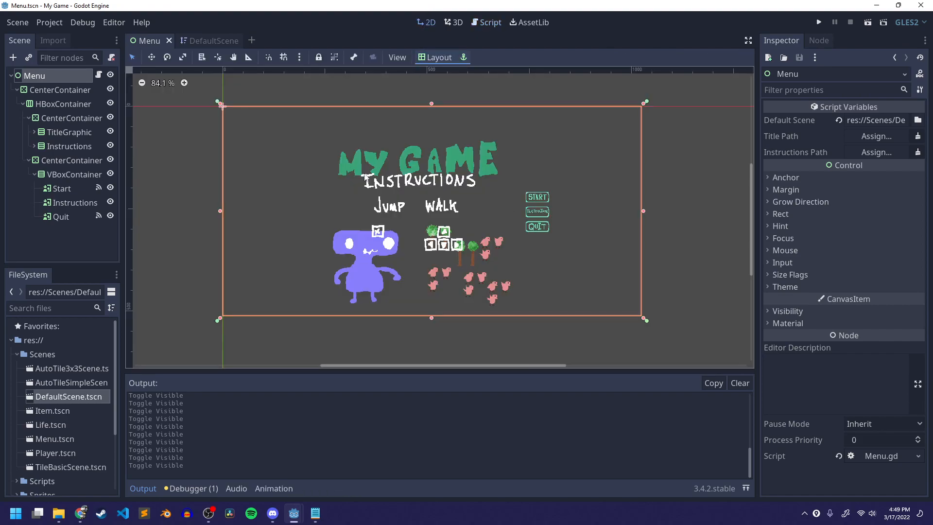
left_click(488, 22)
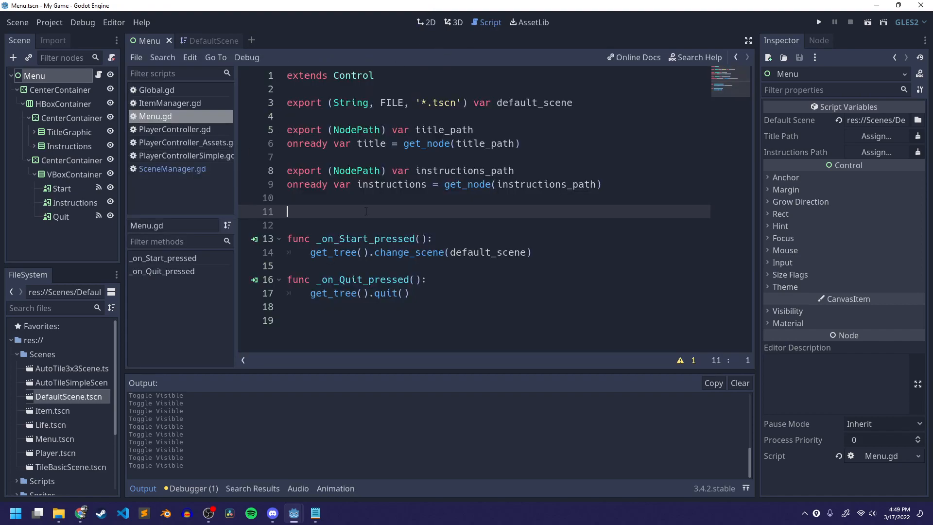
type("instructions.")
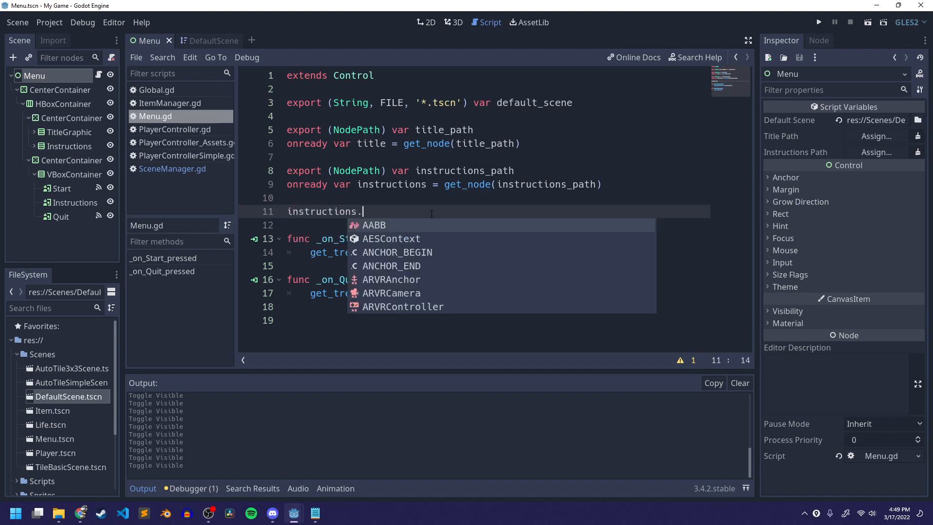
type("iv")
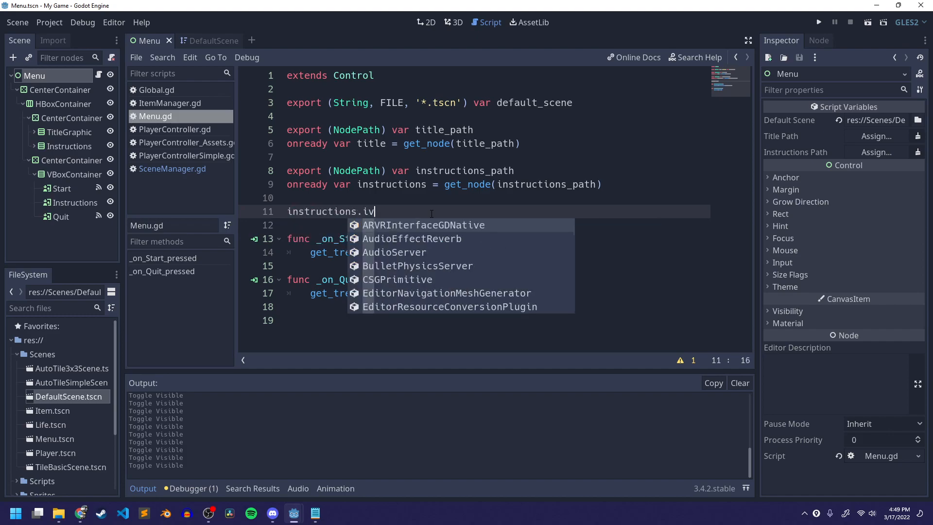
key("BackSpace")
key("BackSpace")
type("vis")
key("Return")
type("= ")
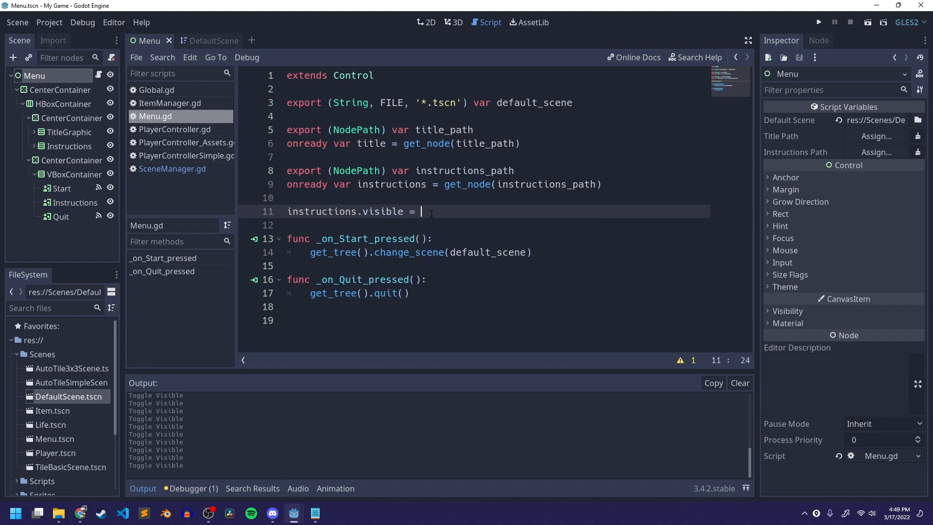
type("false")
key("ctrl+s")
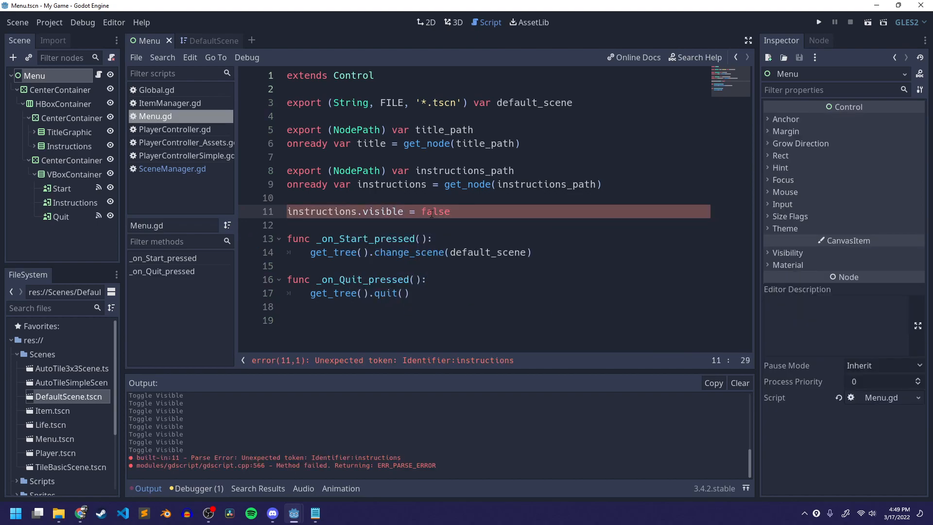
- Wrap the instructions.visible = false line inside a new func _ready(): function and save the script
key("ctrl+s")
left_click(322, 212)
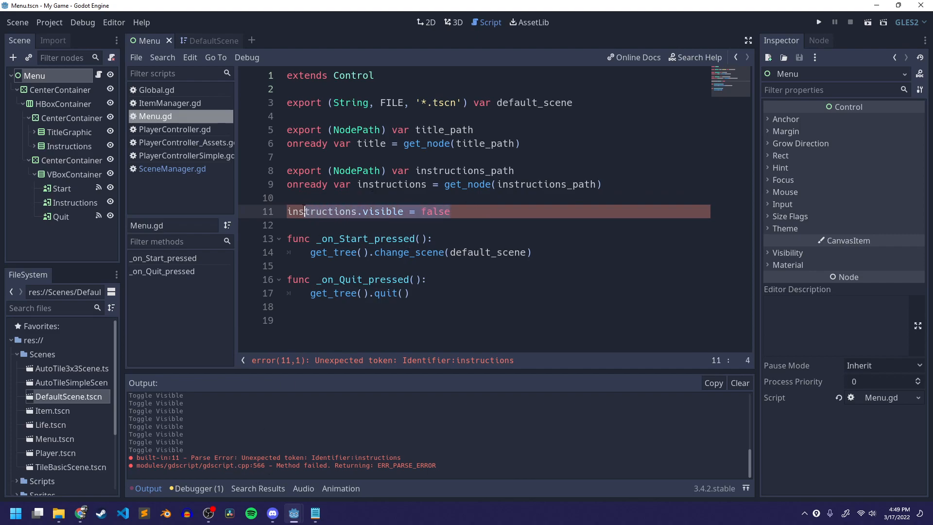
key("Up")
key("Return")
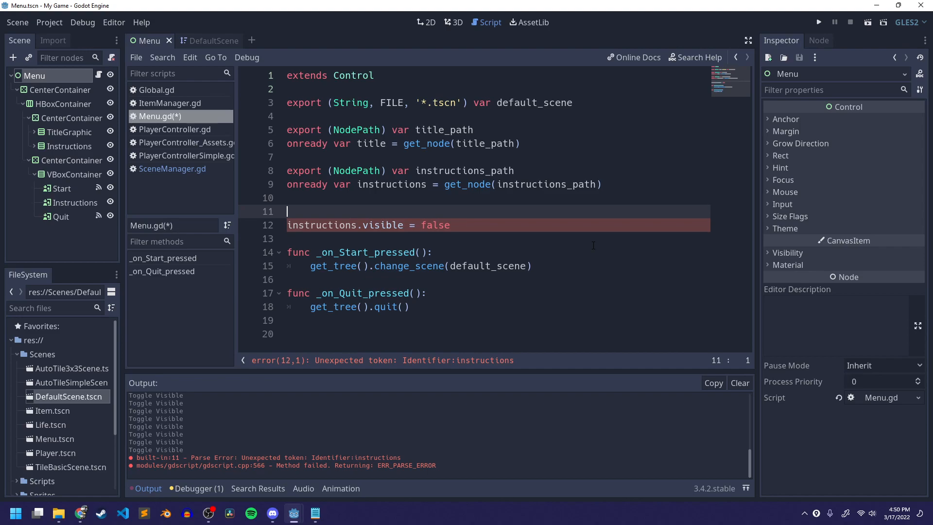
double_click(302, 185)
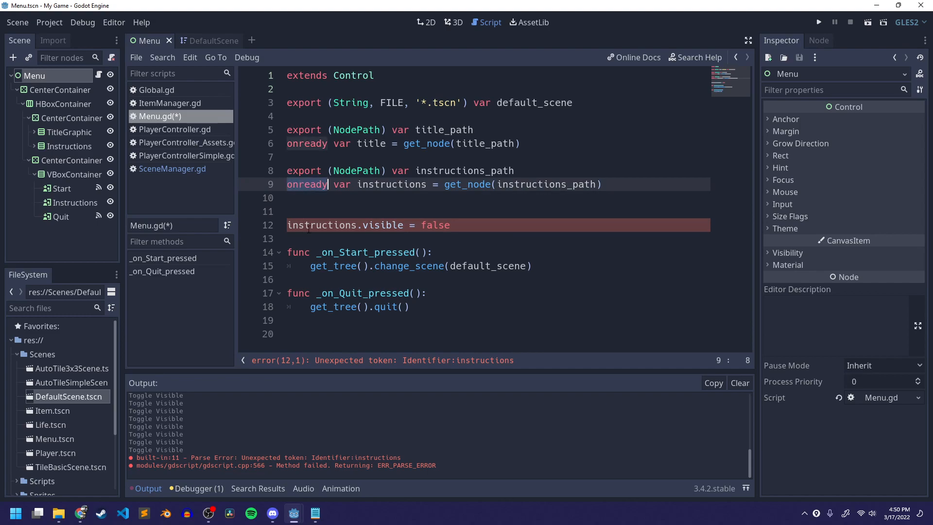
left_click(311, 210)
type("func")
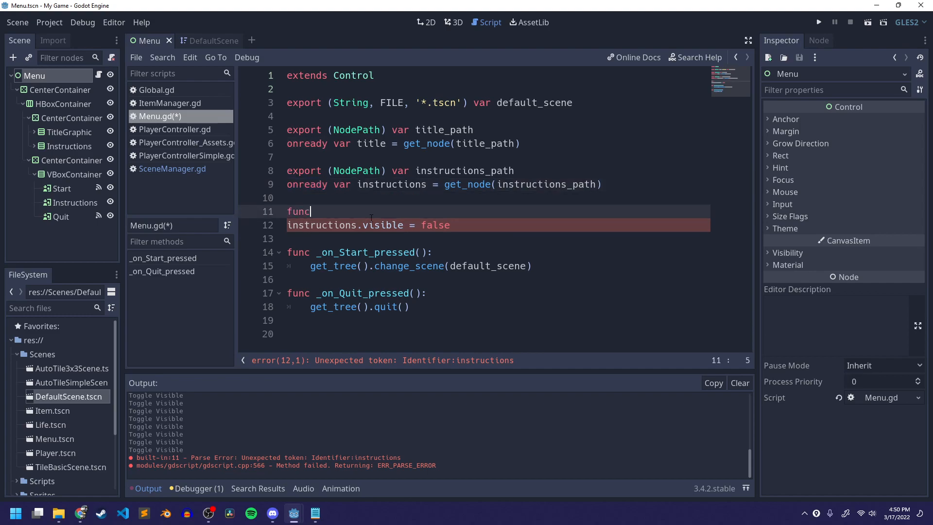
type(" _ready():")
key("Down")
key("Home")
key("Tab")
key("ctrl+s")
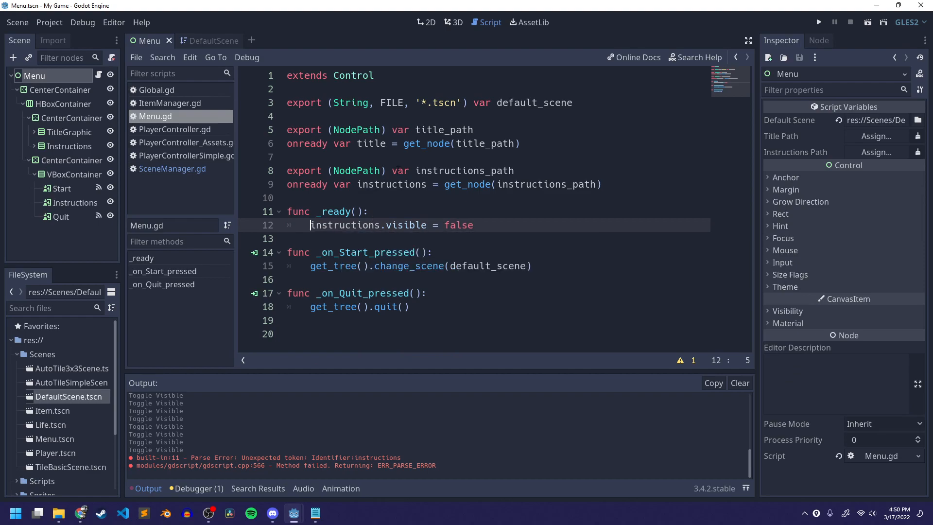
- Run the current scene and examine the errors reported in the debugger
key("F6")
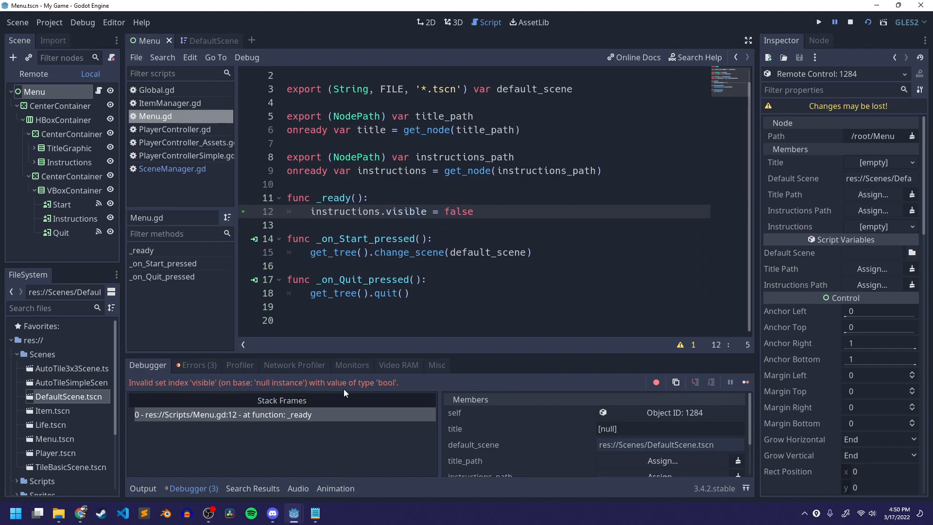
left_click(416, 212)
left_click(202, 365)
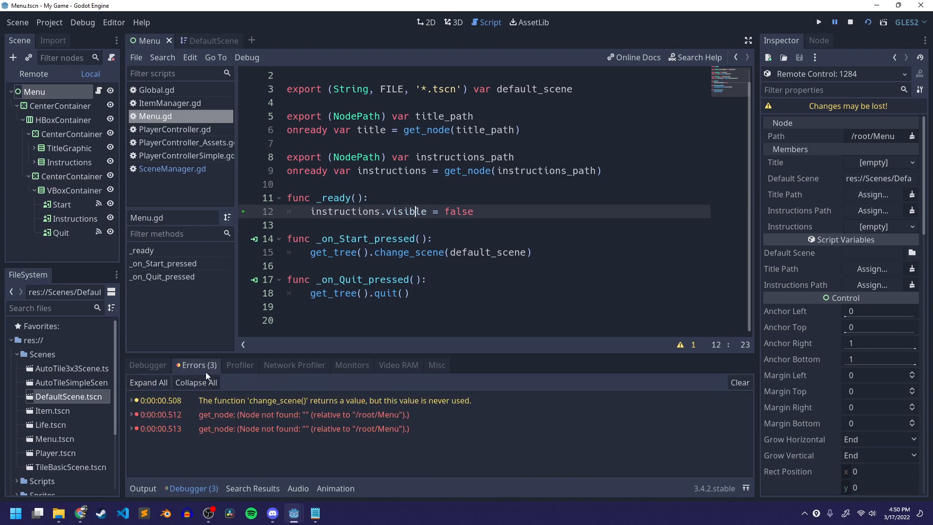
left_click(316, 402)
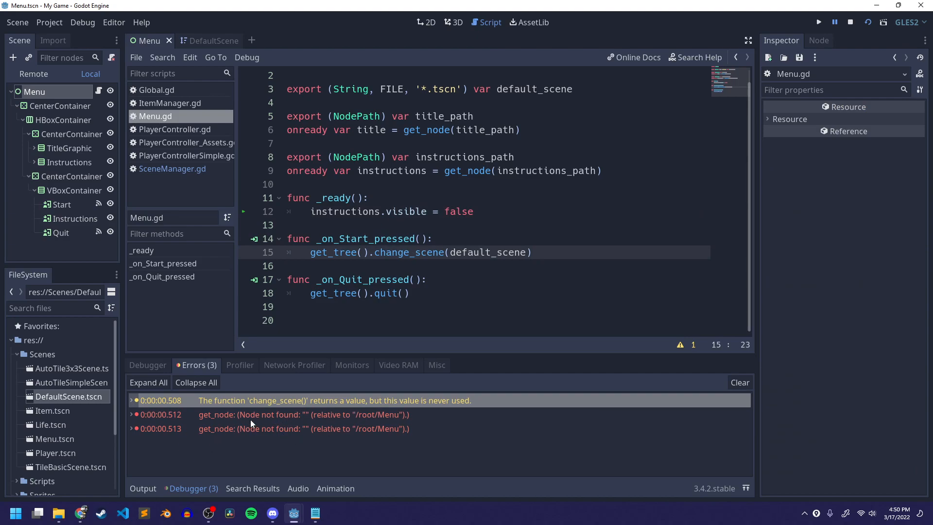
left_click(292, 414)
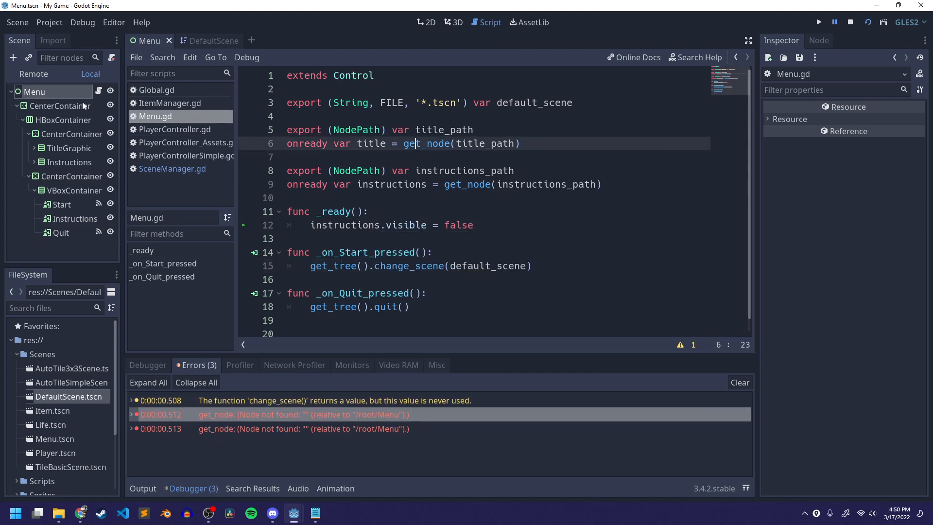
left_click(505, 210)
left_click(503, 225)
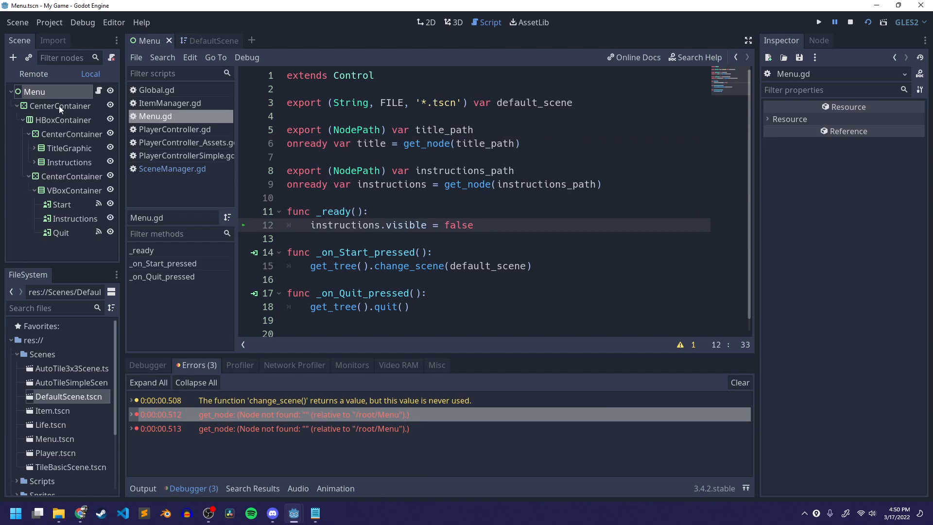
- Assign the Menu node's Title Path to TitleGraphic and Instructions Path to Instructions, then save the scene
left_click(53, 93)
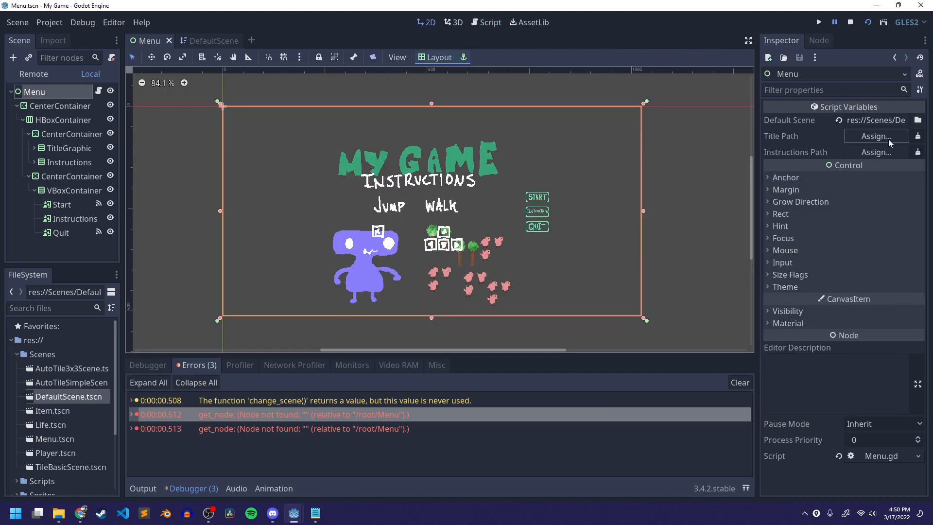
left_click(864, 136)
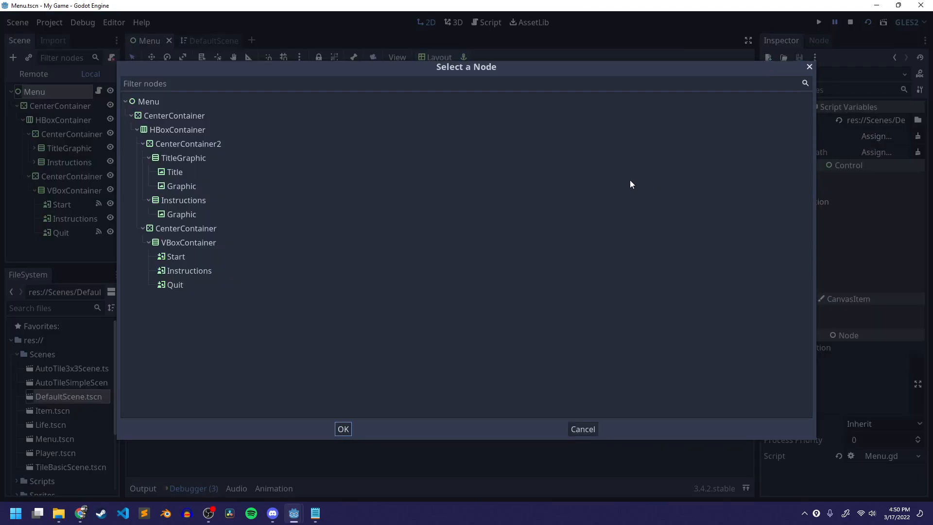
left_click(185, 155)
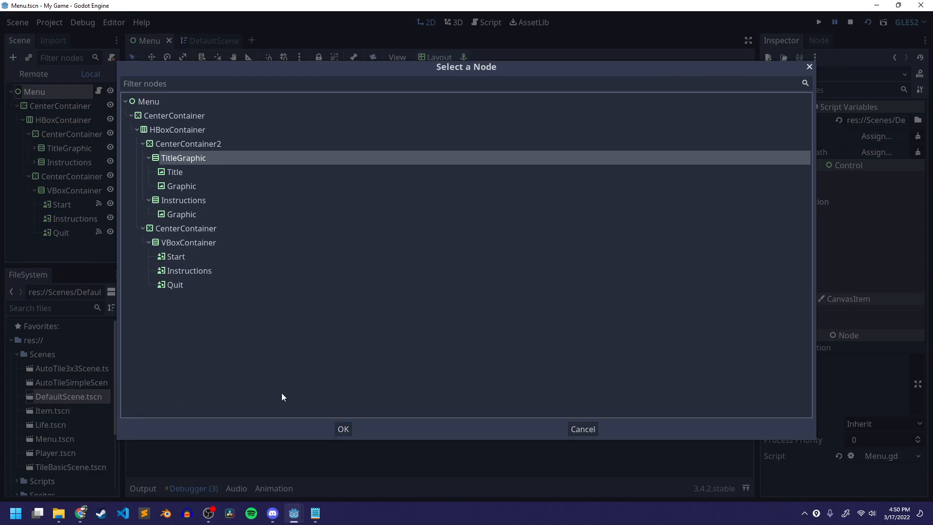
left_click(343, 429)
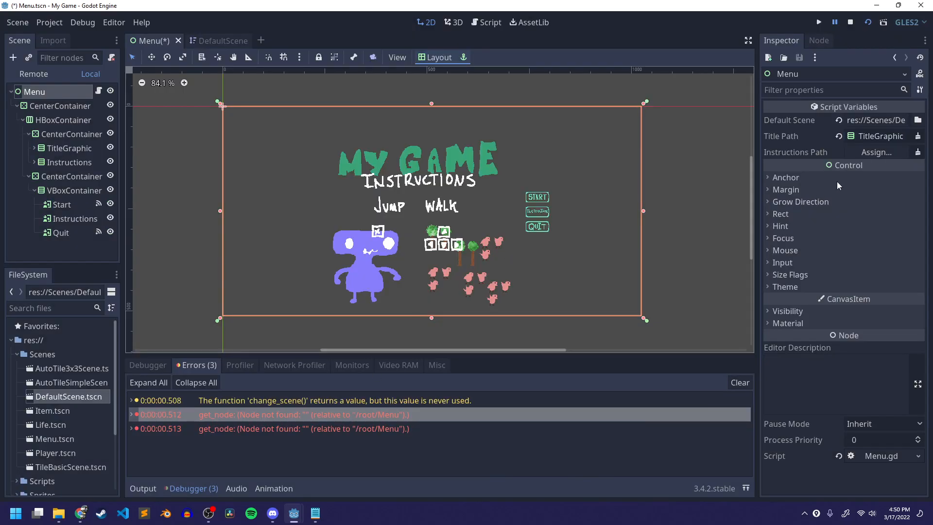
left_click(876, 153)
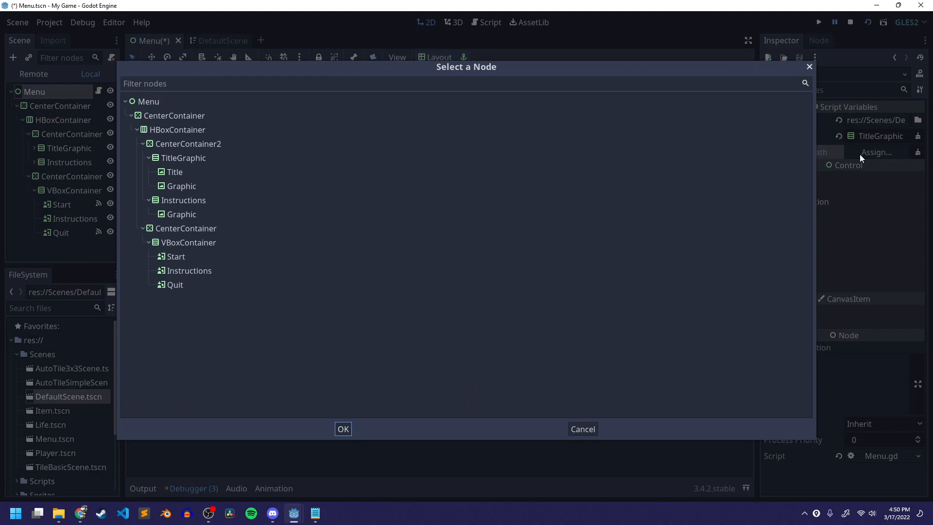
left_click(165, 200)
left_click(341, 430)
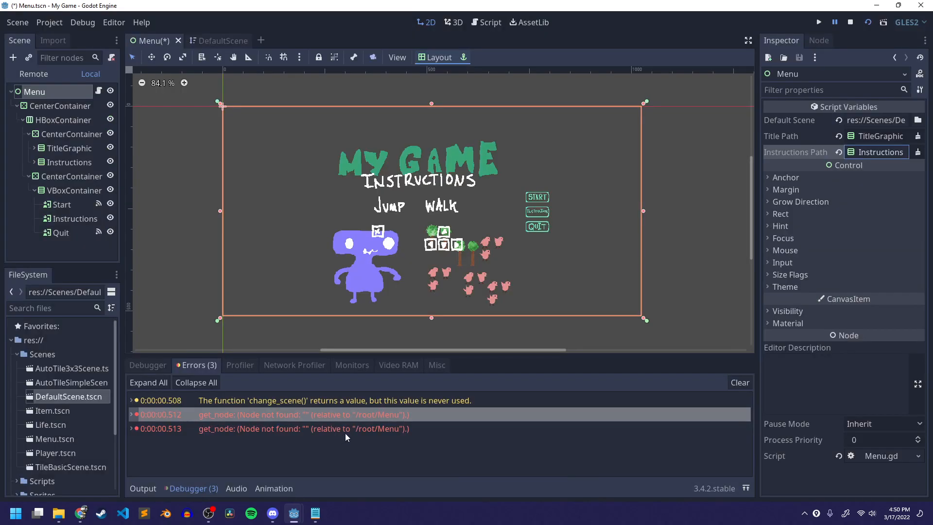
key("ctrl+s")
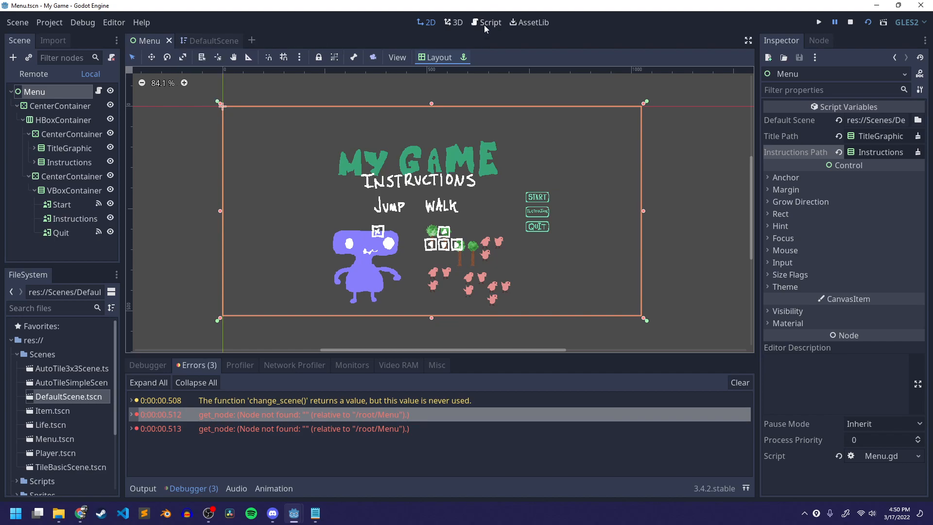
- Run the scene again to test the menu, then close the game window
left_click(483, 25)
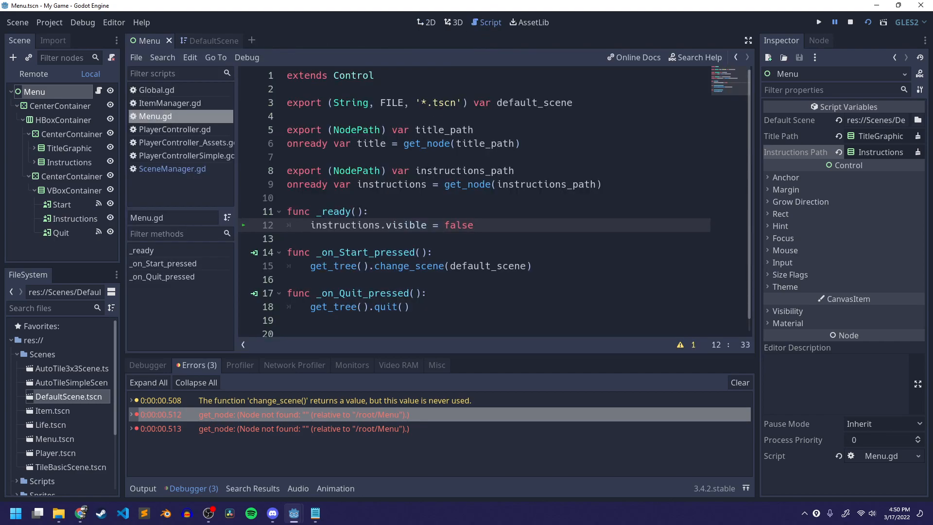
left_click(868, 22)
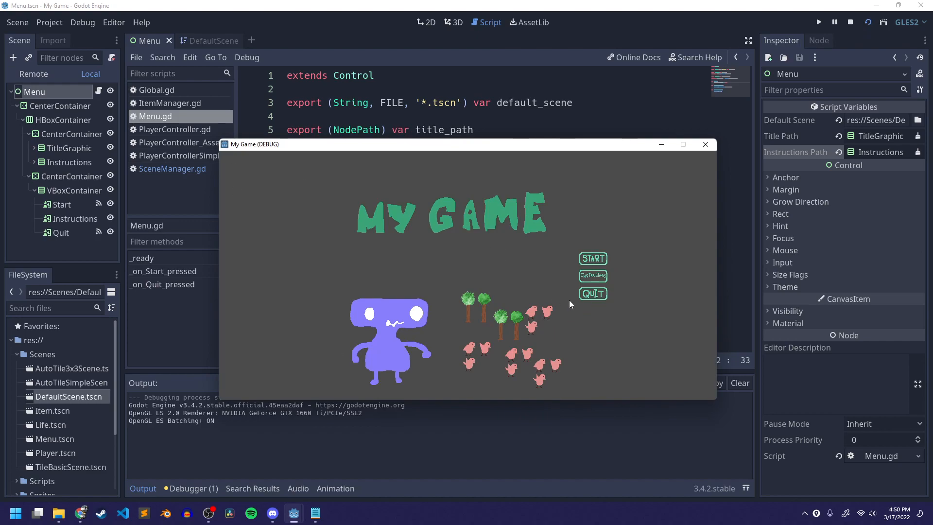
left_click_drag(413, 146, 359, 106)
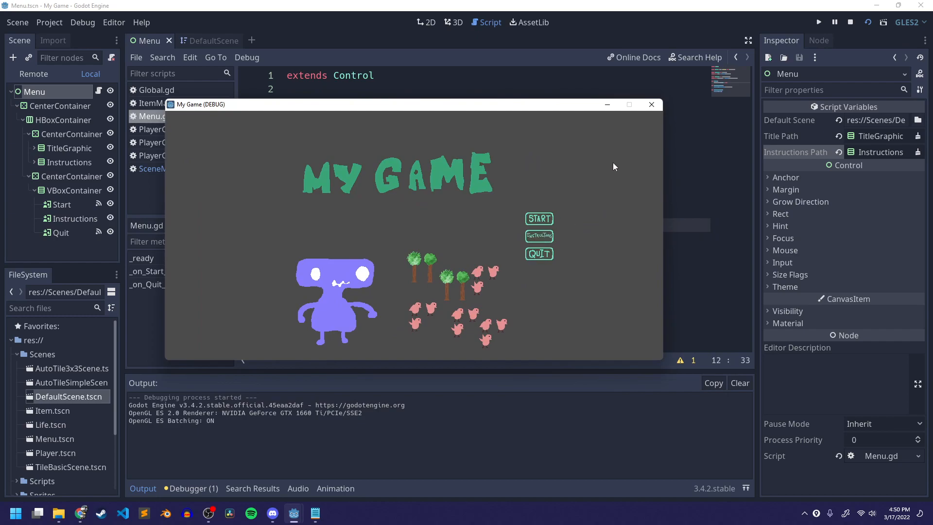
left_click(651, 105)
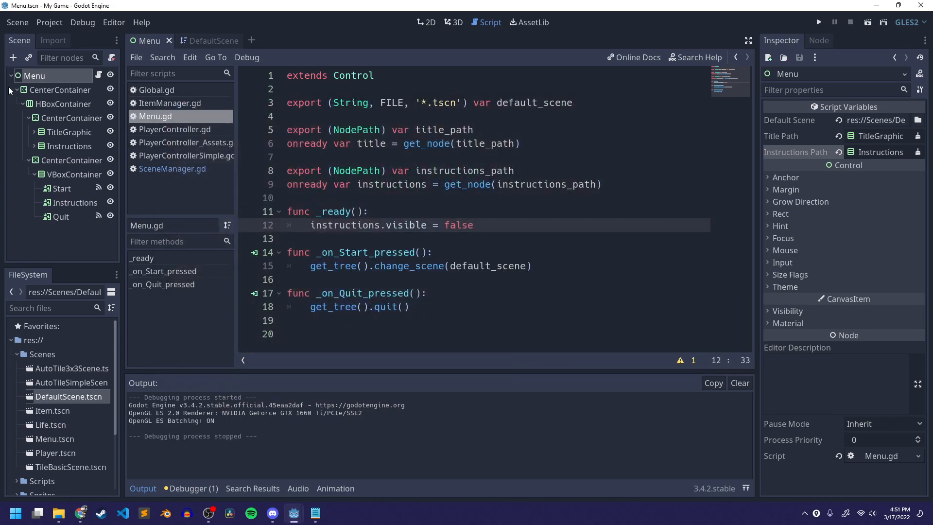
- Connect the Instructions button's pressed signal to the Menu script as _on_Instructions_pressed
left_click(83, 202)
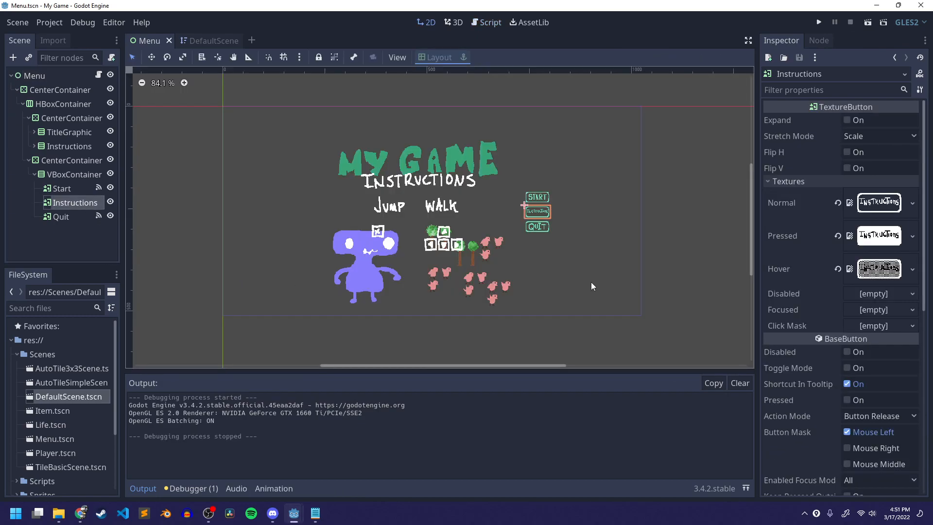
left_click(823, 40)
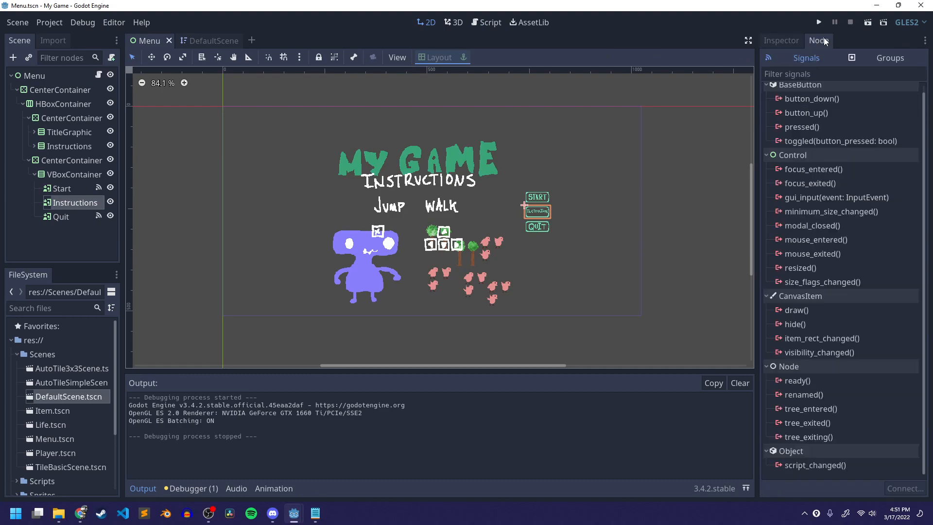
double_click(801, 124)
scroll(457, 253, "down", 3)
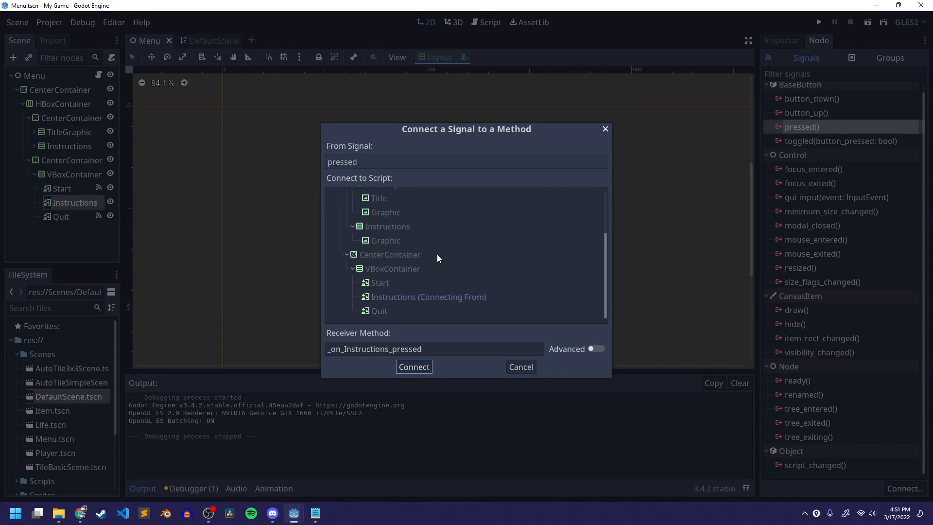
scroll(369, 243, "up", 3)
left_click(414, 195)
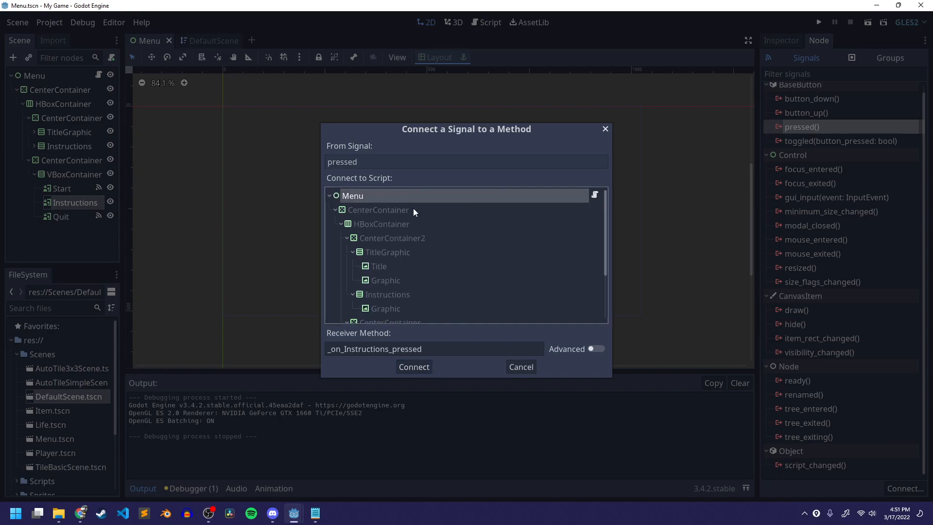
left_click(413, 367)
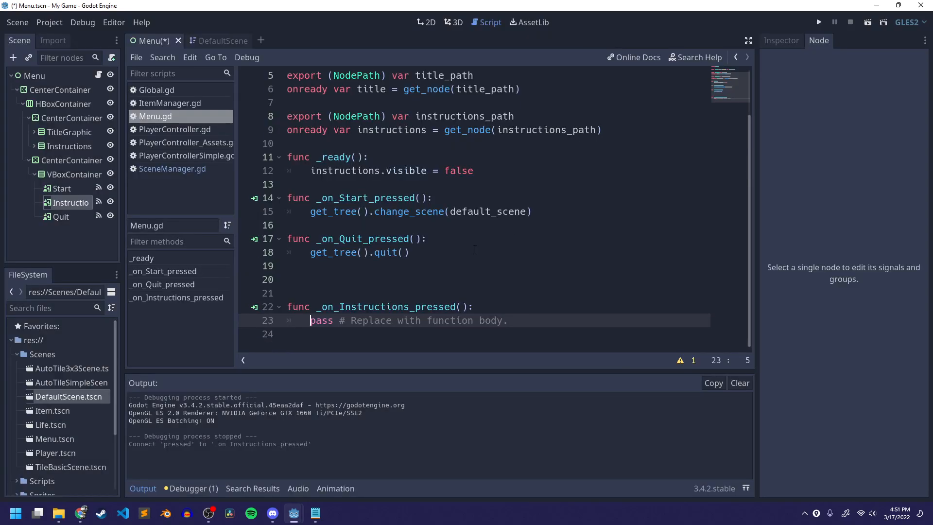
- Remove the extra blank lines and make _on_Instructions_pressed set instructions.visible = true, then save the script
left_click(583, 279)
key("BackSpace")
key("BackSpace")
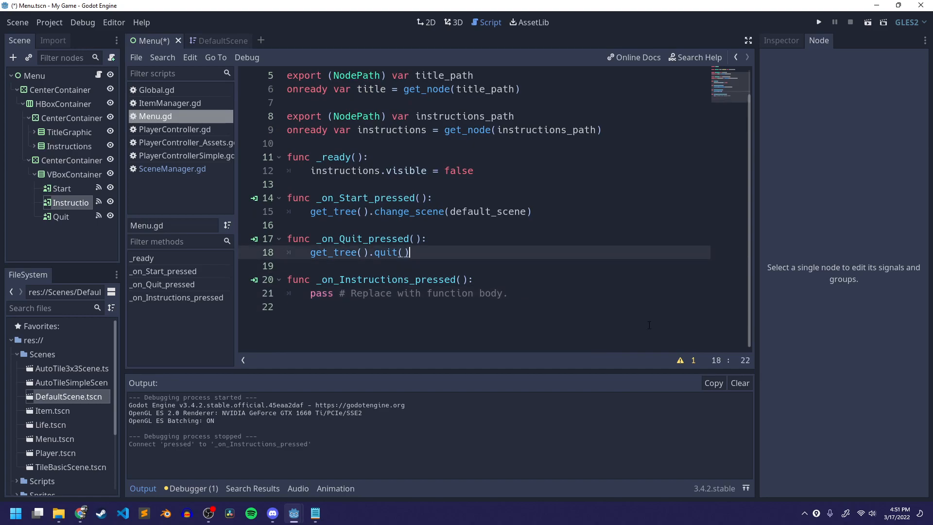
left_click_drag(311, 171, 475, 170)
key("ctrl+c")
left_click_drag(311, 295, 508, 294)
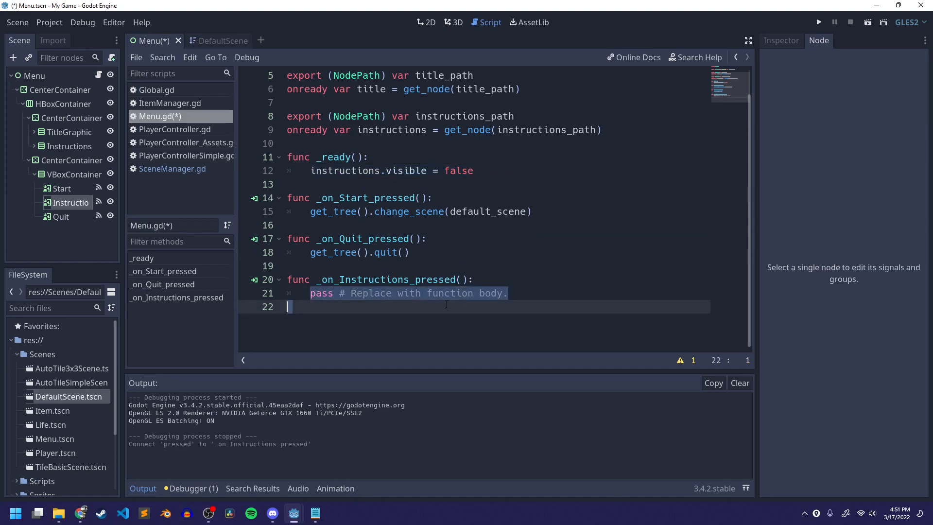
key("ctrl+v")
type("true")
key("ctrl+s")
key("Return")
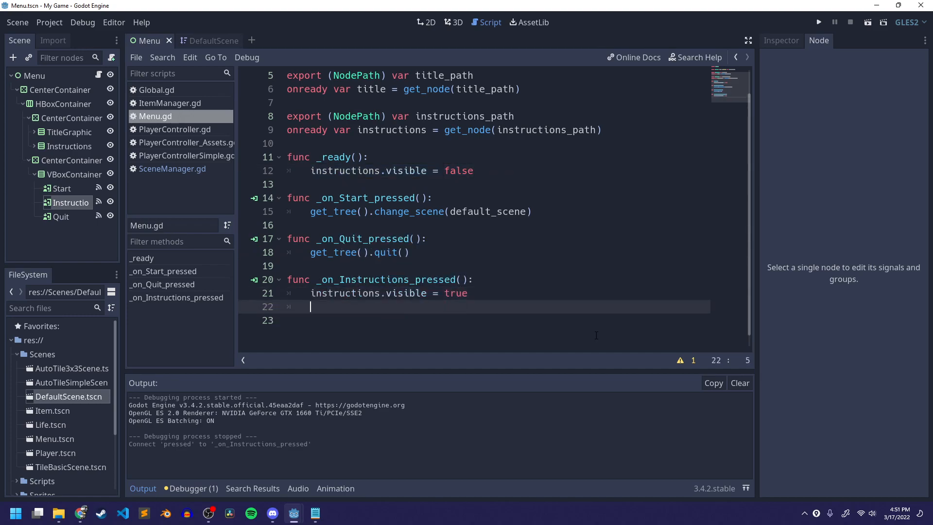
- Add title.visible = false to the _on_Instructions_pressed function and save the script
scroll(596, 335, "up", 2)
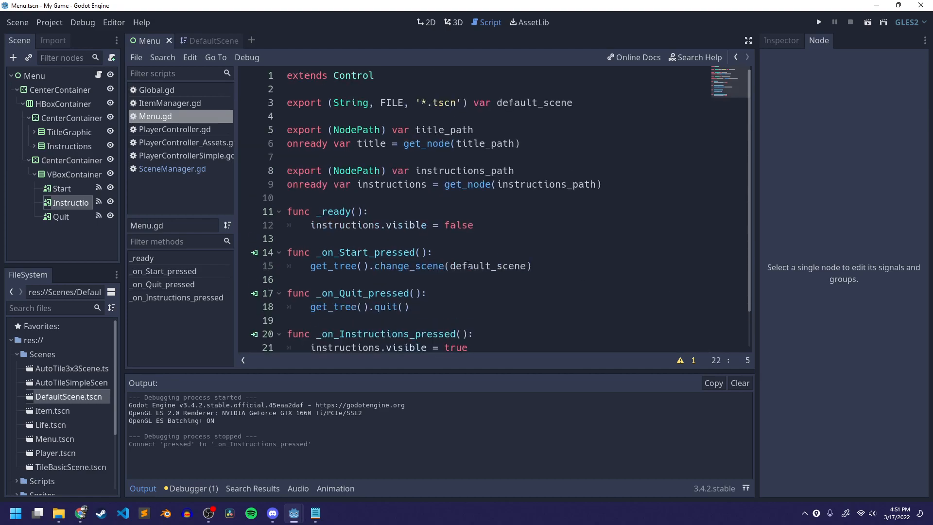
left_click(370, 144)
double_click(375, 145)
scroll(382, 208, "down", 1)
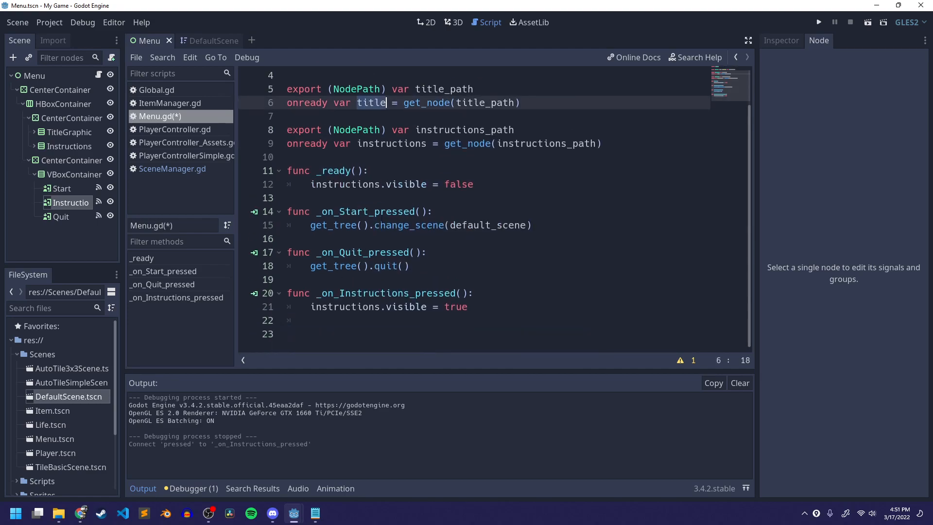
left_click(358, 318)
type("title.visible = a")
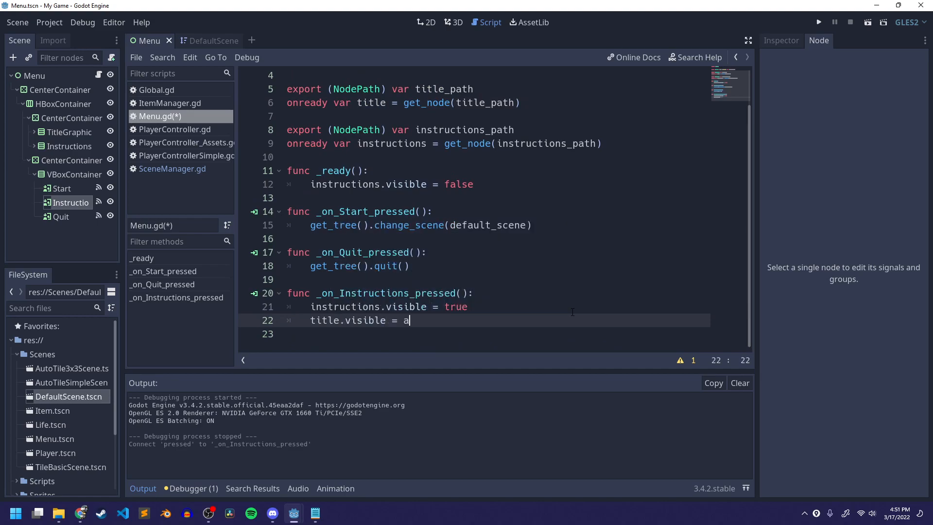
key("BackSpace")
type("false")
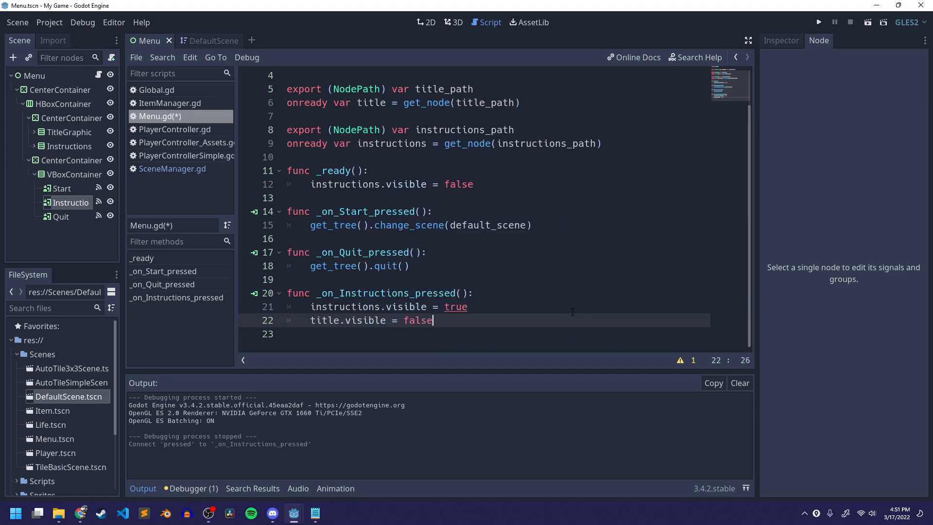
key("ctrl+s")
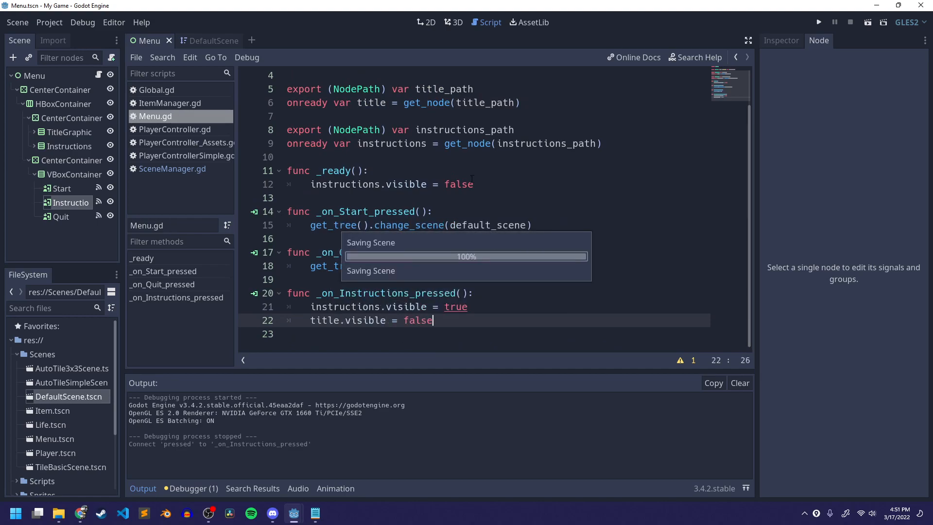
- Run the scene to test the Instructions and Start buttons, then close the game window
left_click(866, 22)
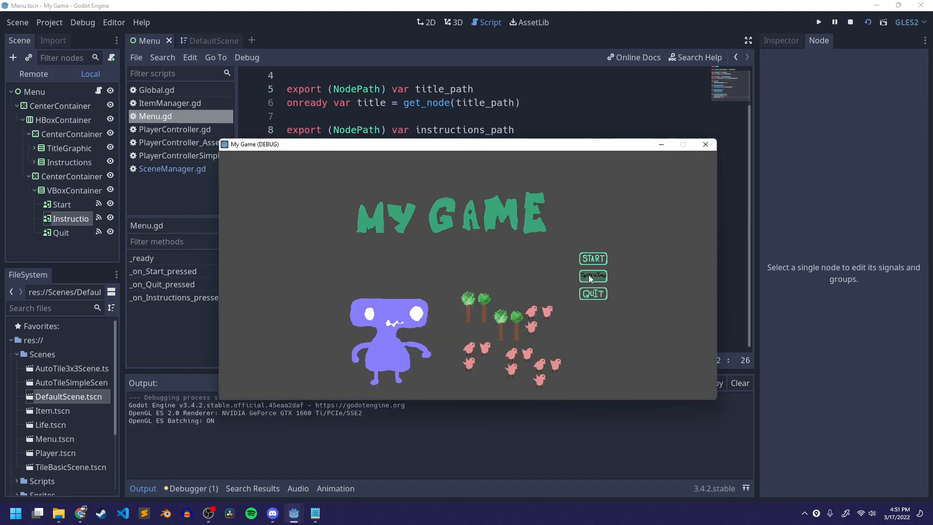
left_click(589, 275)
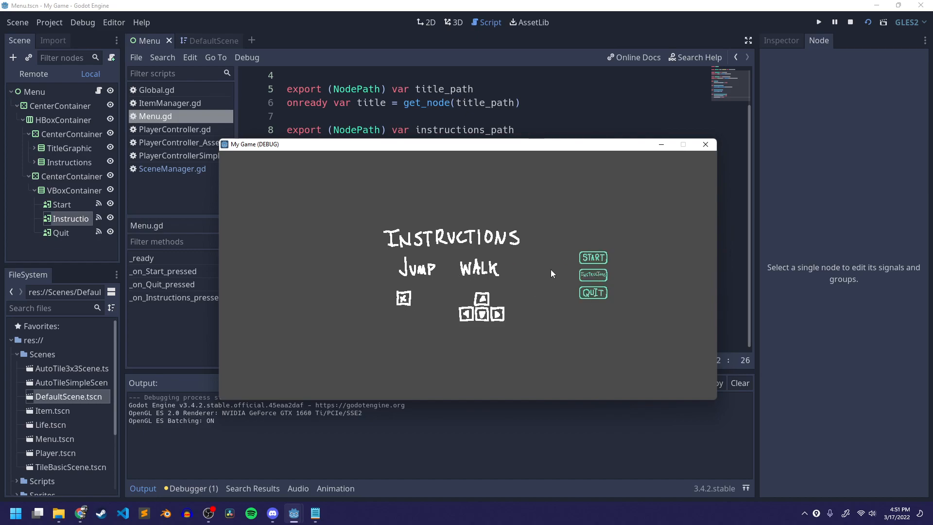
left_click(594, 258)
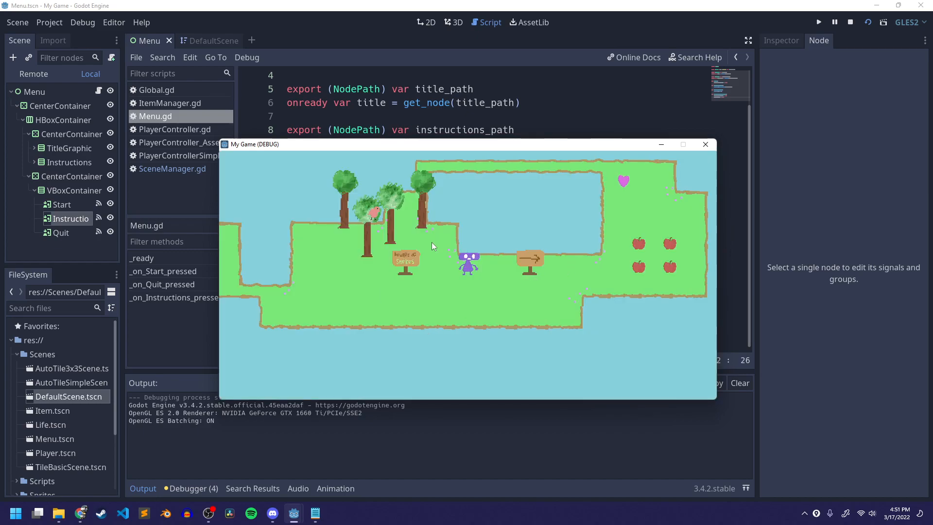
left_click(716, 144)
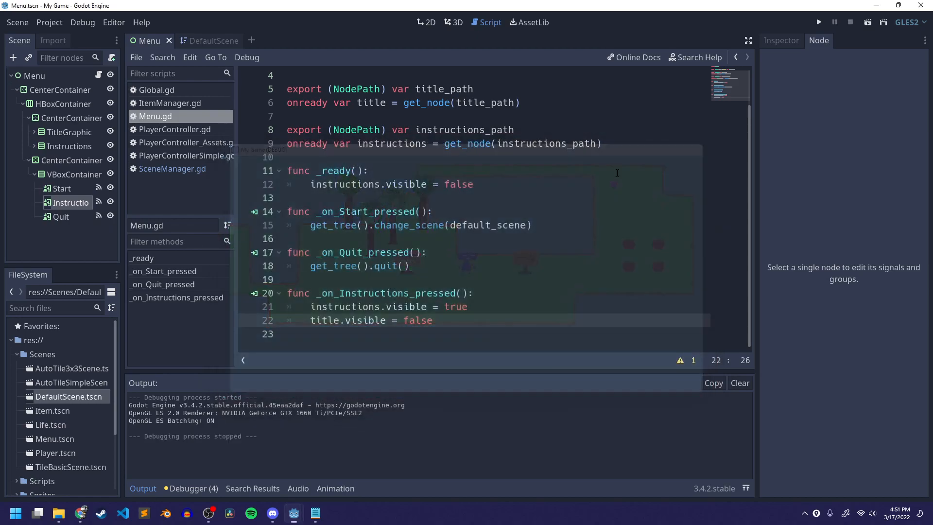
- Set the Instructions Graphic's Modulate colour to 877ffb by sampling the purple character with the eyedropper
left_click(57, 80)
left_click(48, 148)
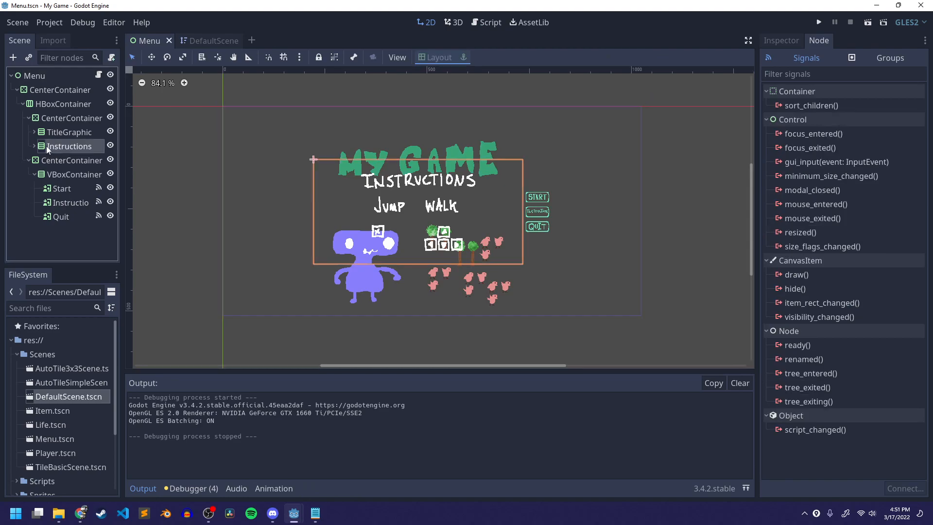
left_click(34, 145)
left_click(67, 160)
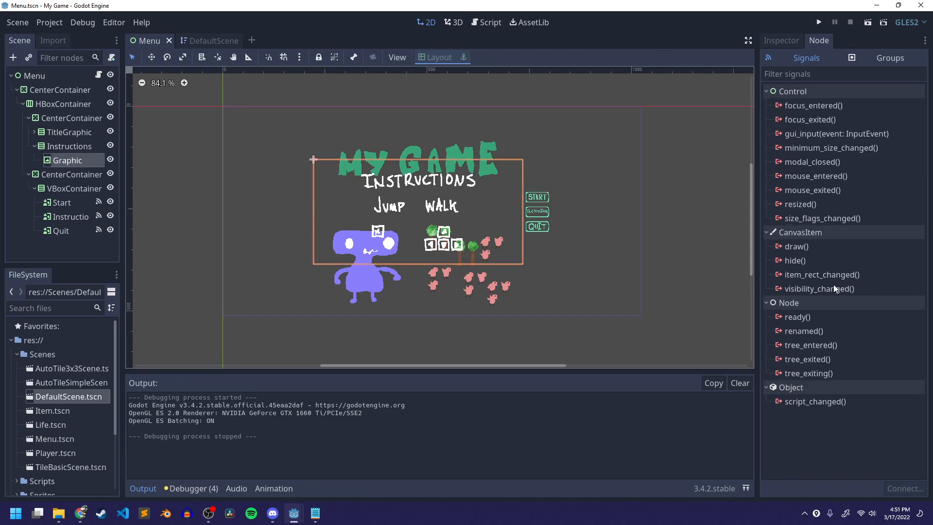
left_click(781, 41)
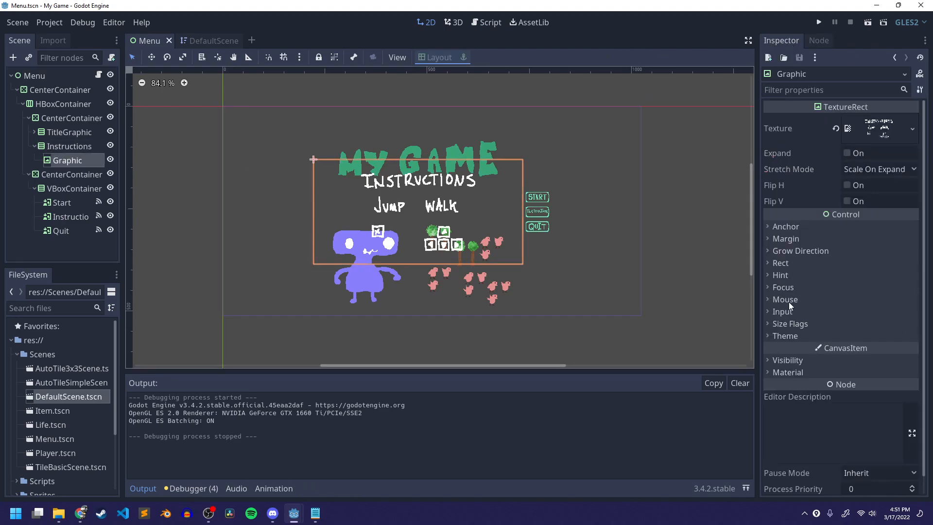
left_click(788, 360)
left_click(880, 389)
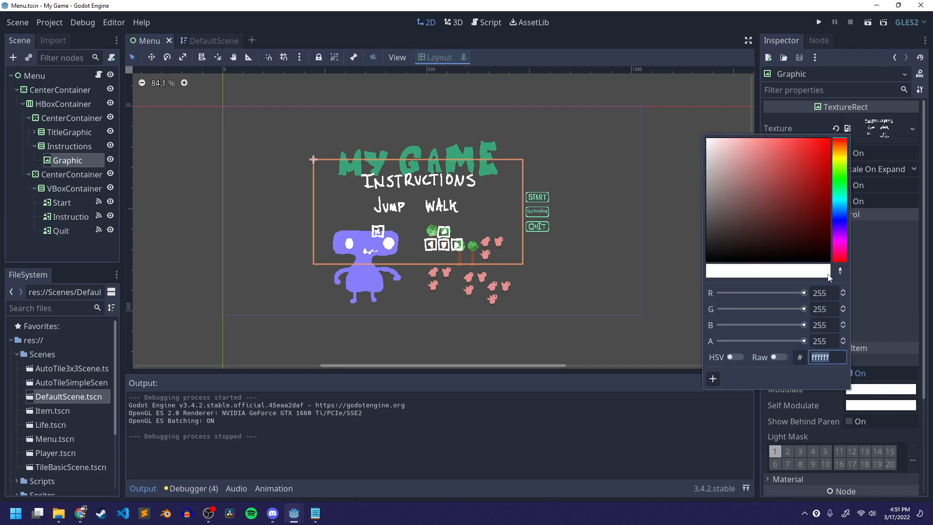
left_click(840, 271)
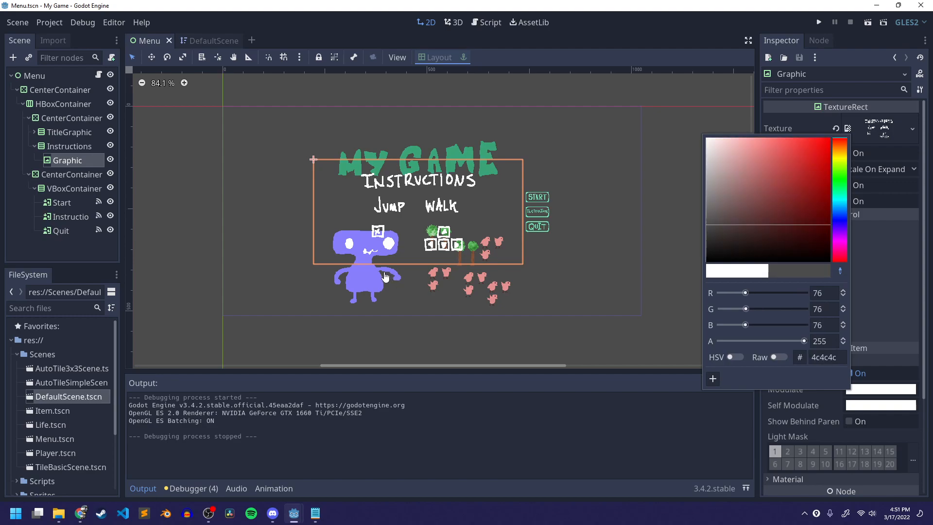
left_click(362, 280)
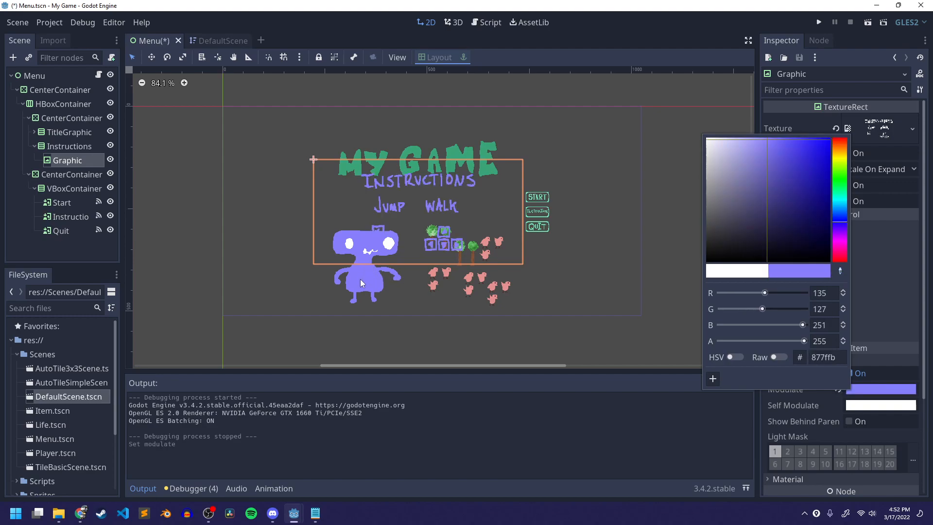
left_click(908, 276)
- Run the scene to check the recoloured Instructions screen, quit the game, and save the scene
key("F6")
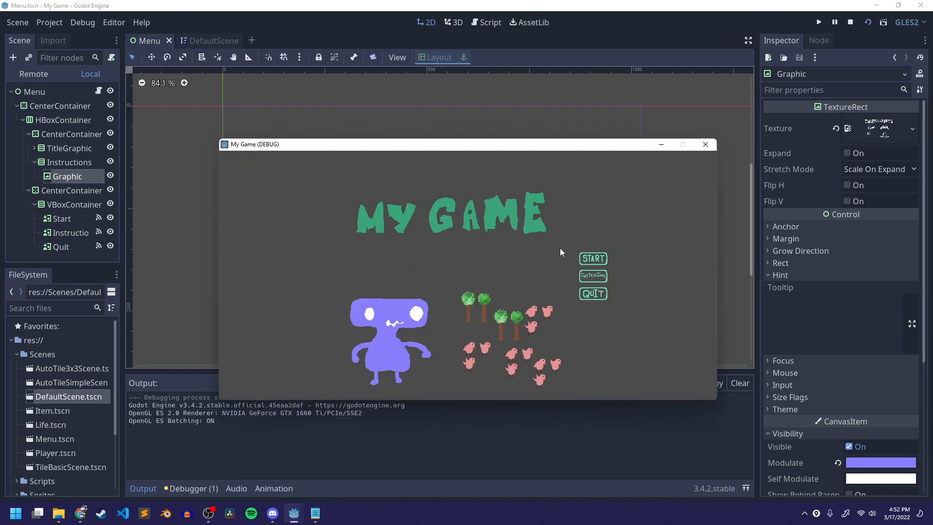
left_click(592, 275)
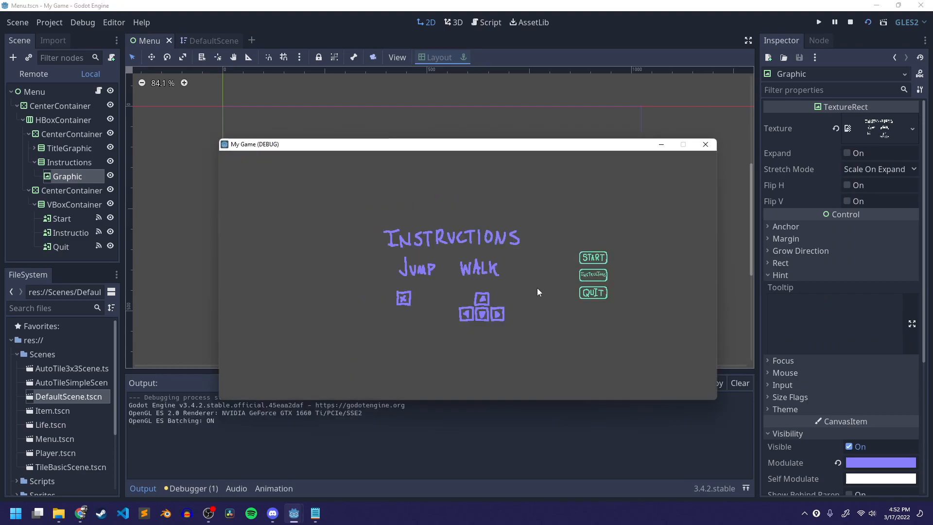
left_click(594, 293)
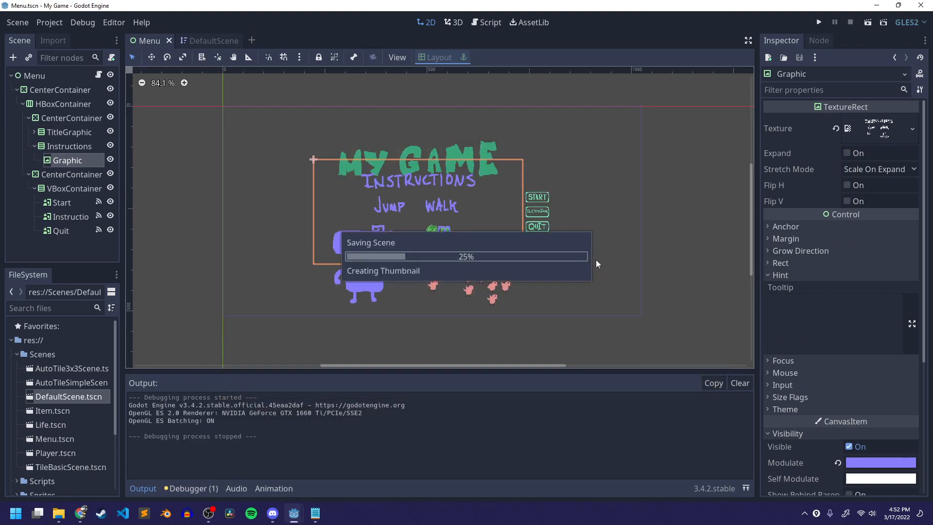
left_click(243, 214)
key("ctrl+s")
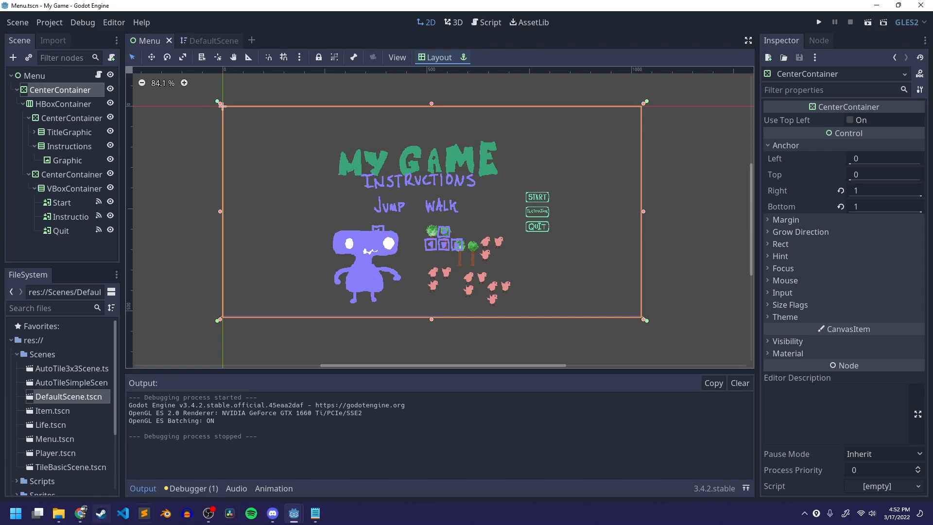
- Open the reference Menu.gd script in Notepad, review its exports and signal functions, then close it
left_click(315, 513)
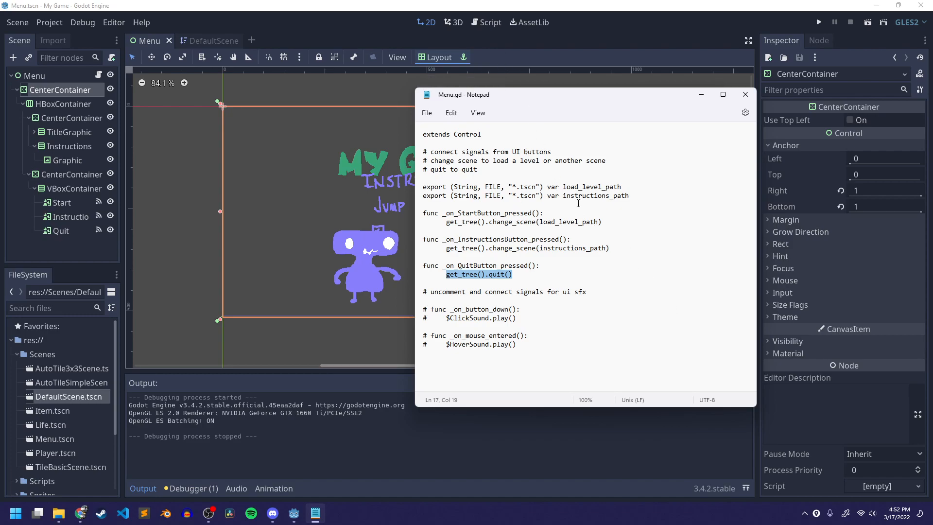
left_click_drag(635, 198, 418, 197)
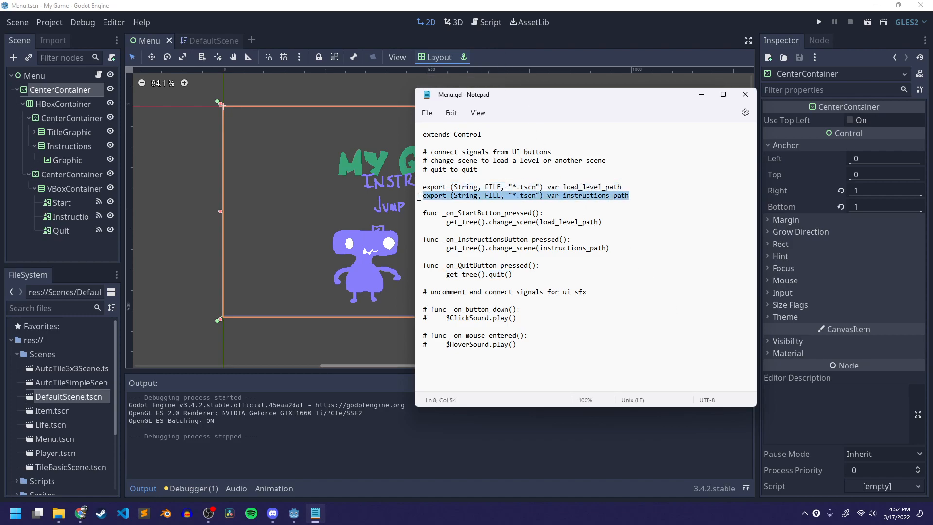
left_click(485, 187)
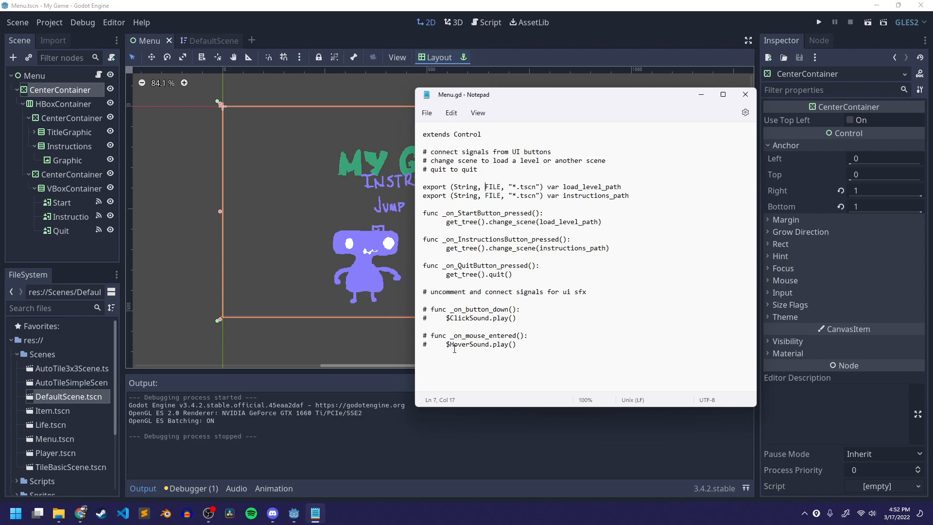
left_click_drag(418, 352, 417, 310)
left_click(471, 327)
left_click(745, 94)
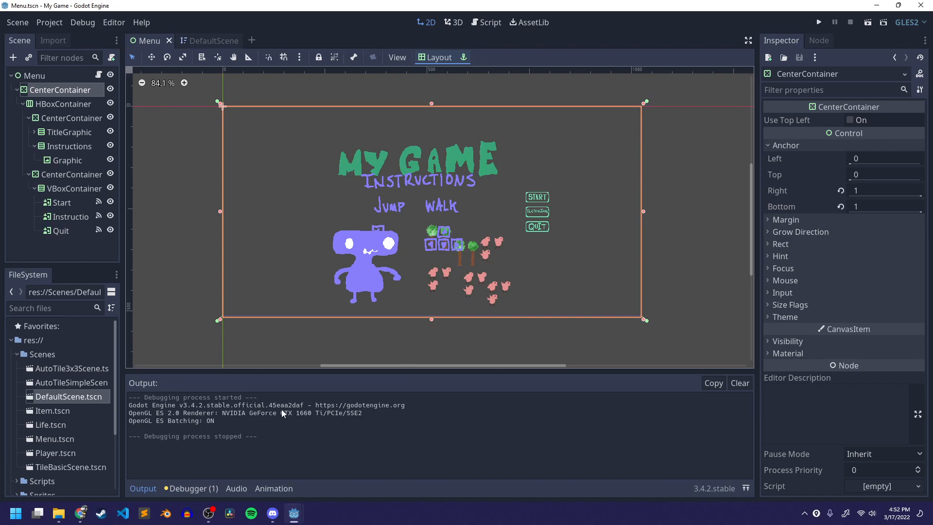
- Switch to the browser and review the User Interface Layout lab page
left_click(80, 513)
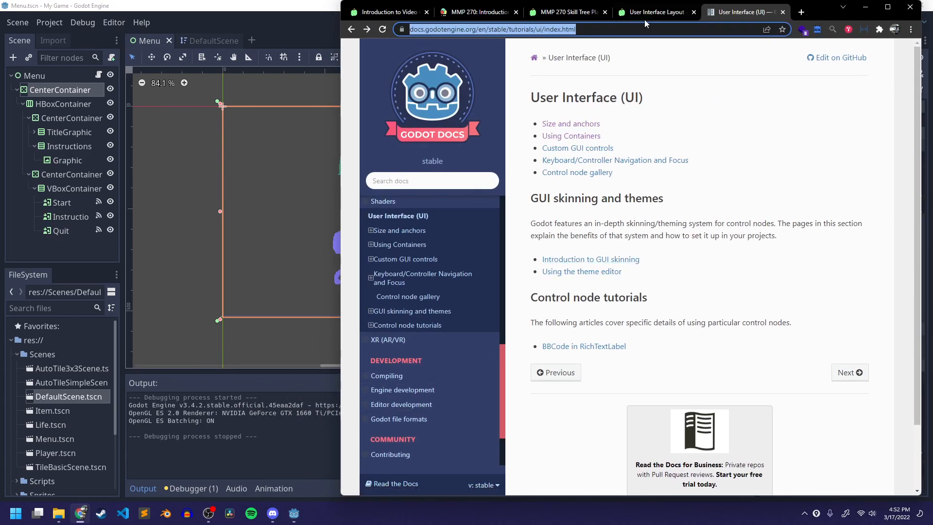
left_click(645, 23)
scroll(600, 194, "down", 4)
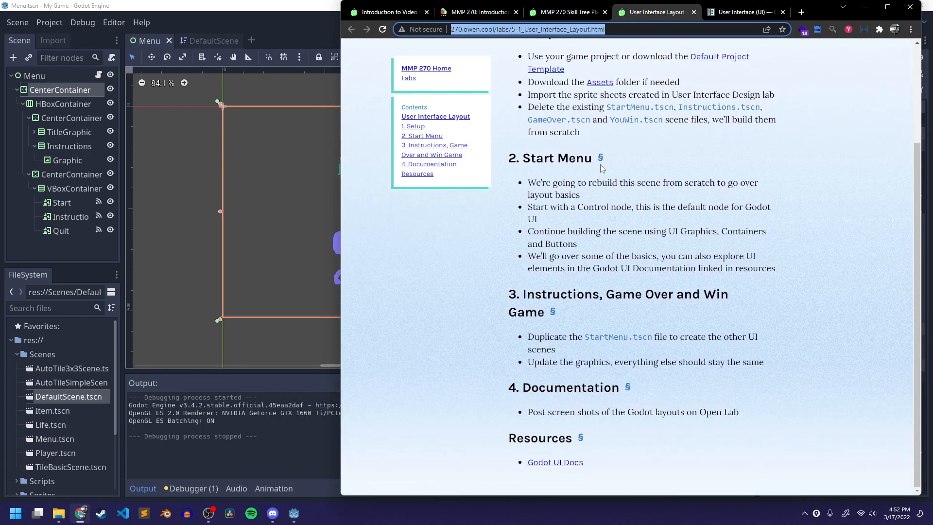